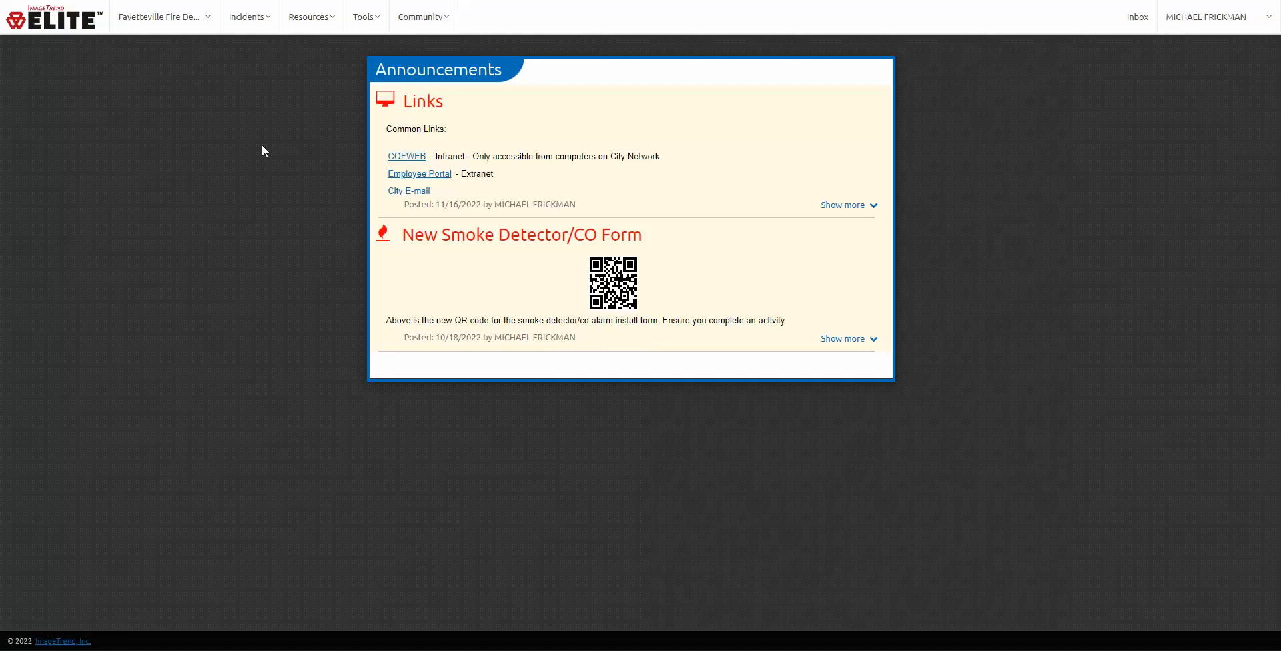
Step: Switch from the Incidents menu to the Locations/Occupants/Inspections module
click(245, 23)
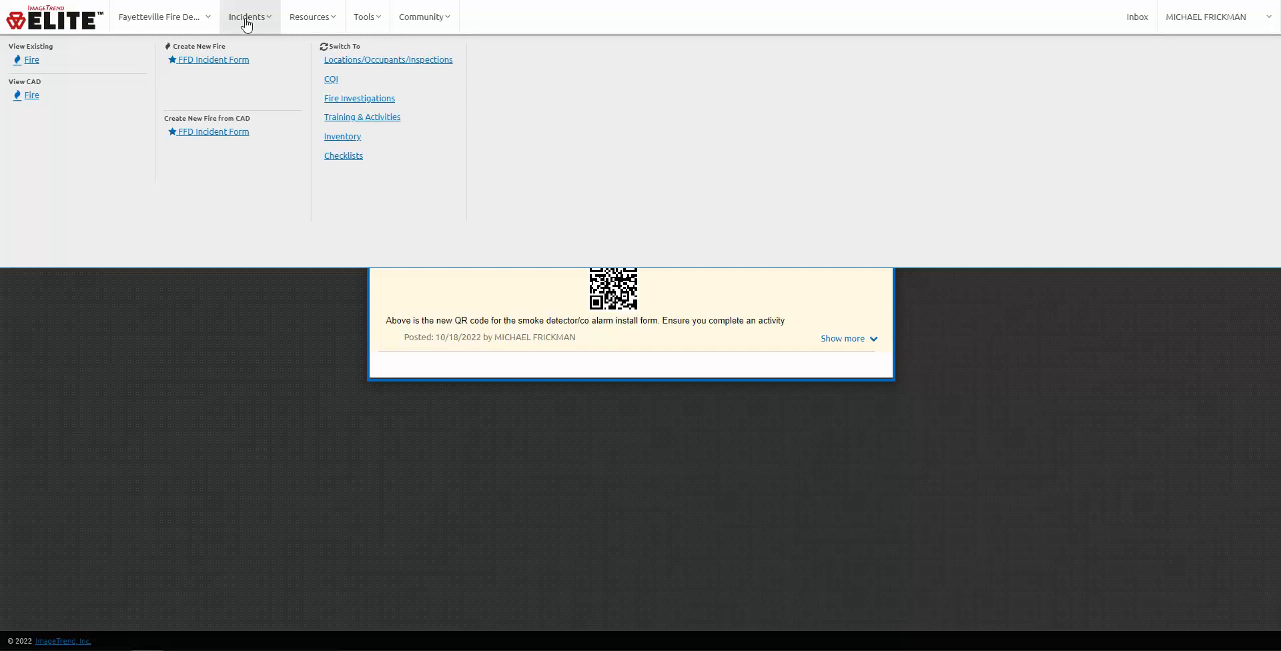
click(372, 67)
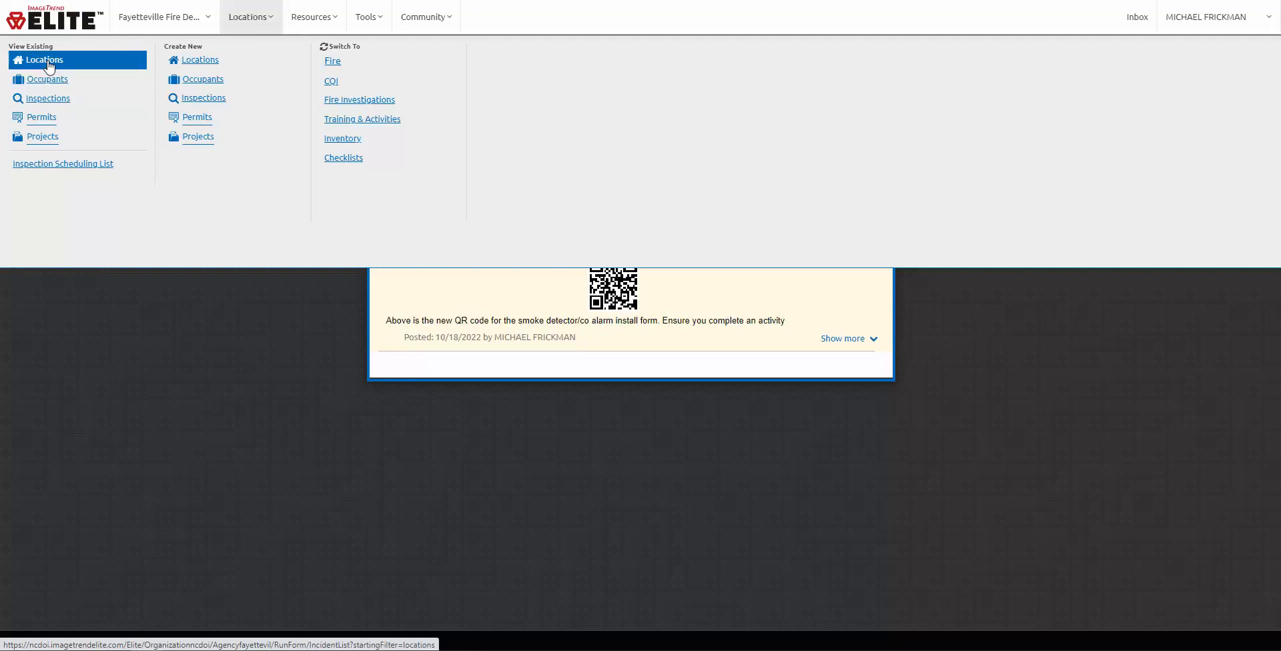
click(48, 65)
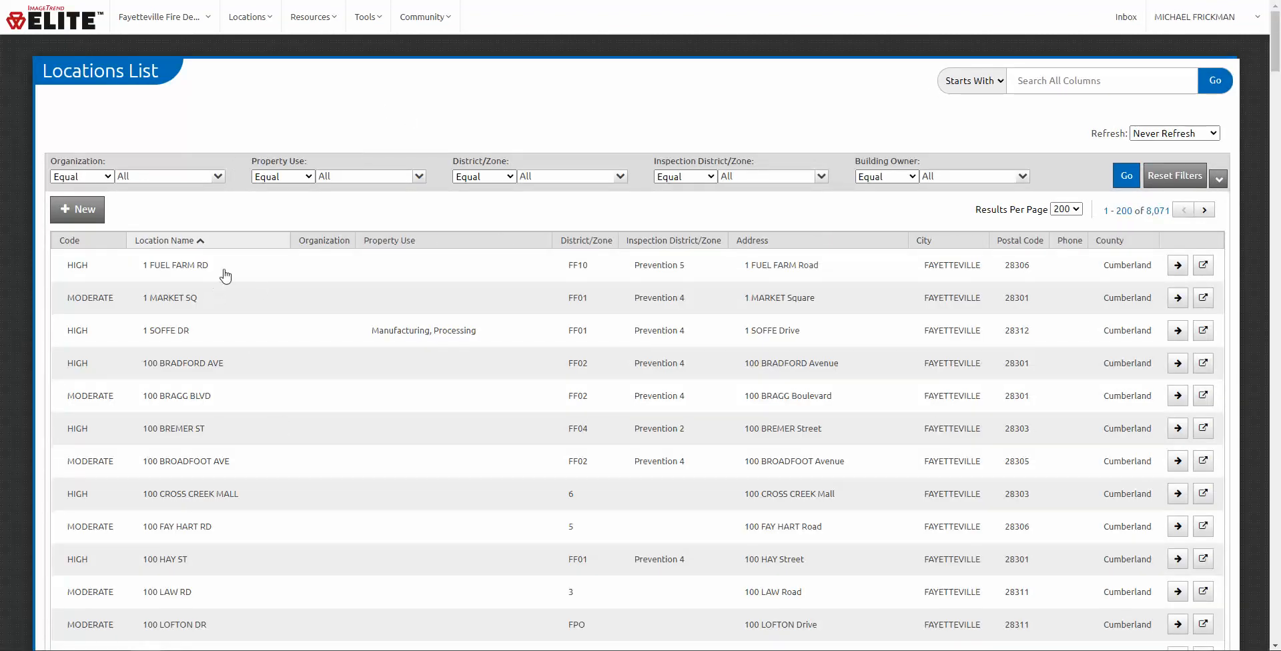
scroll(233, 274, down, 10)
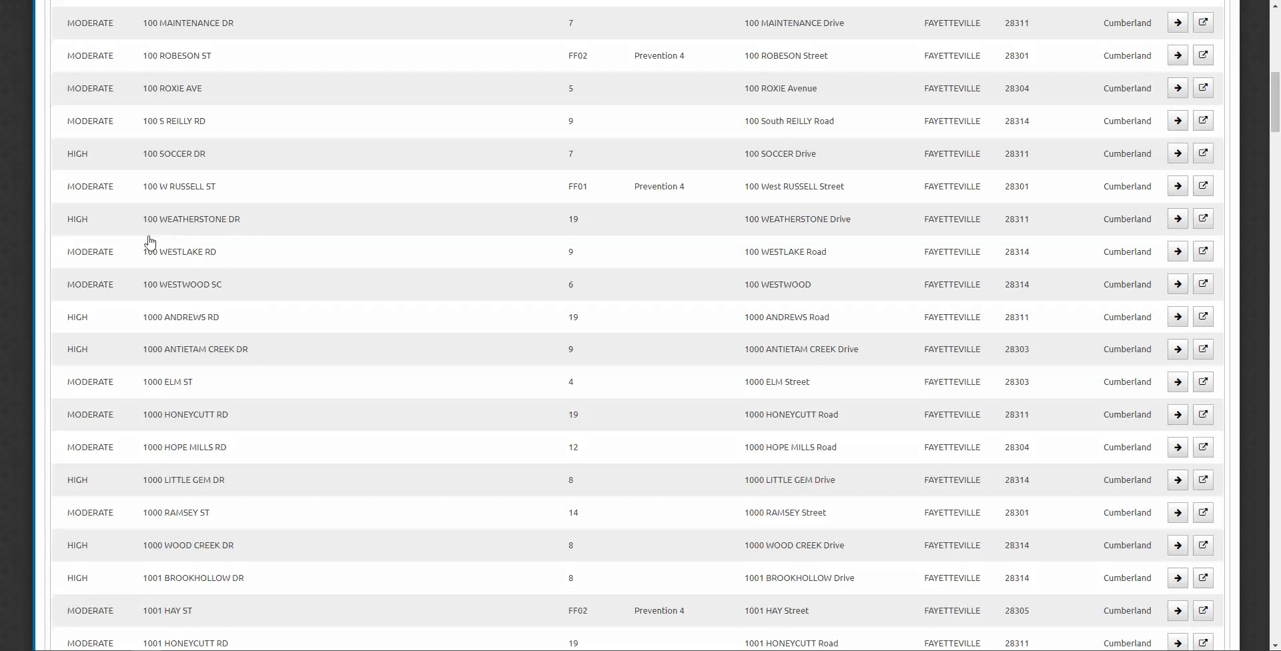
click(252, 260)
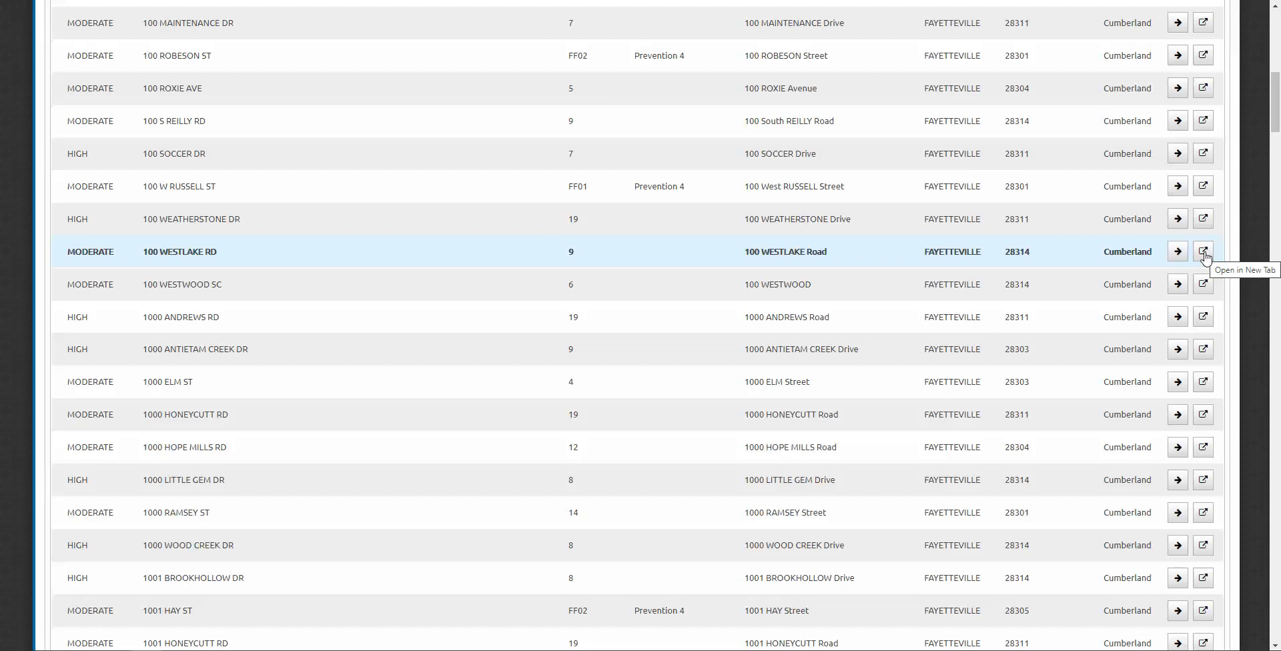
scroll(683, 240, up, 15)
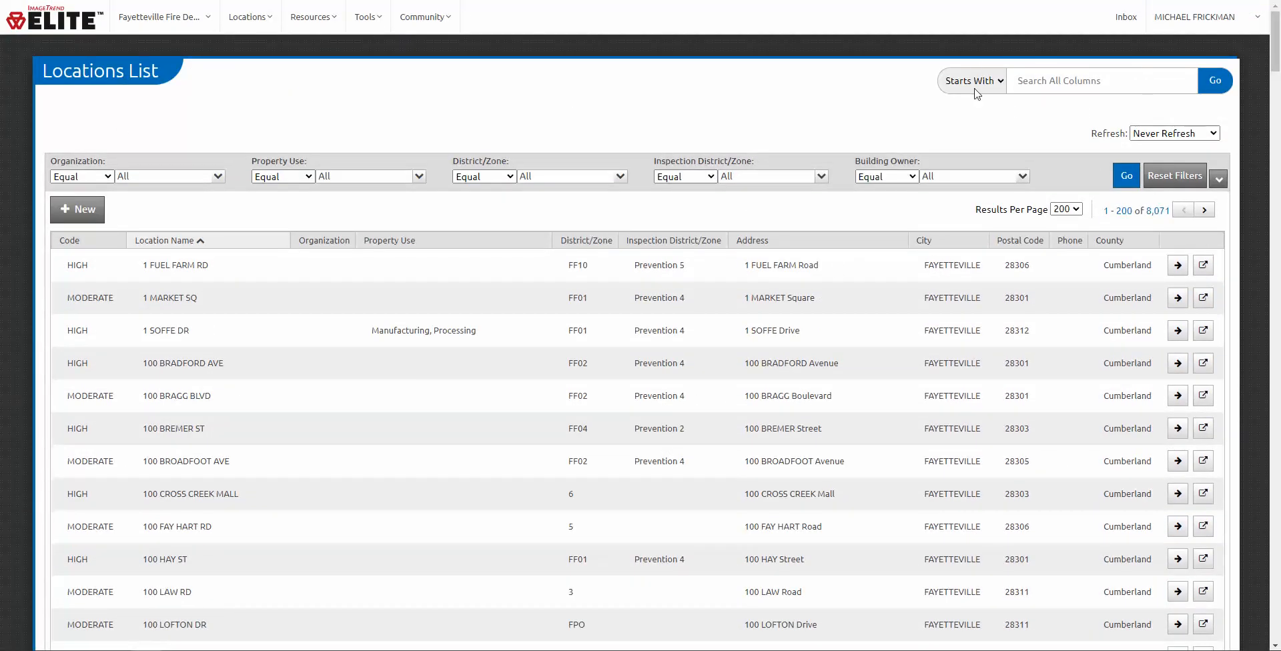
Step: Set the location search matching mode to Contains
click(1001, 84)
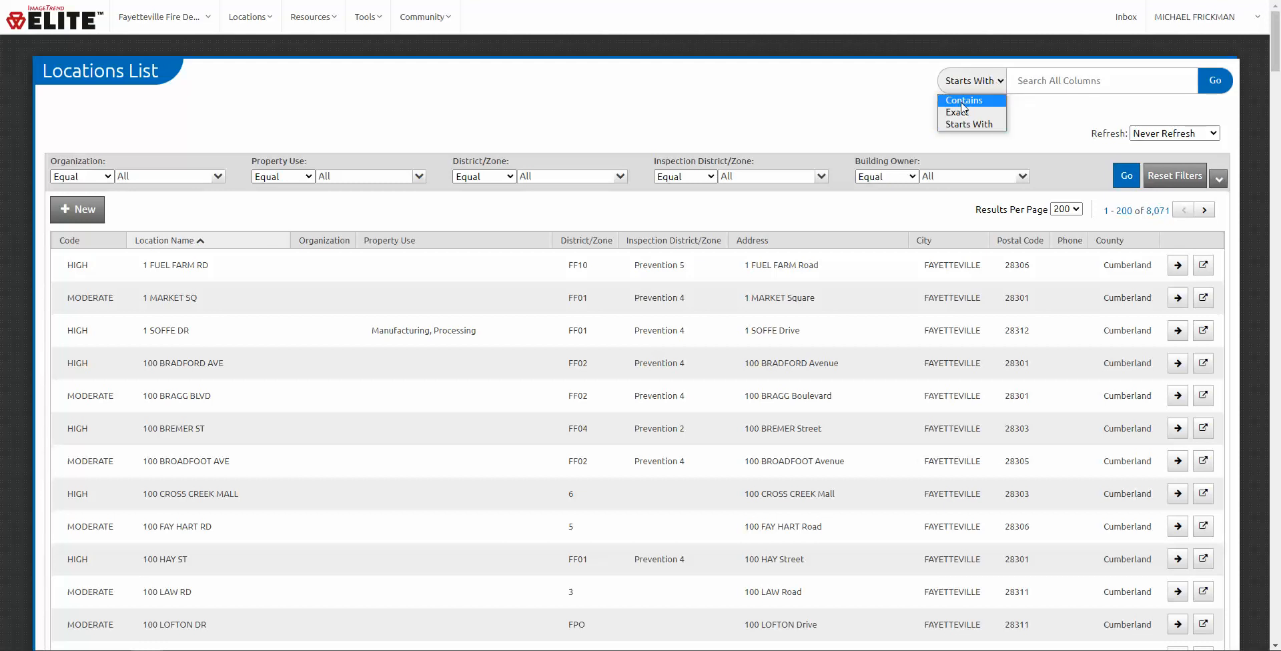
click(973, 101)
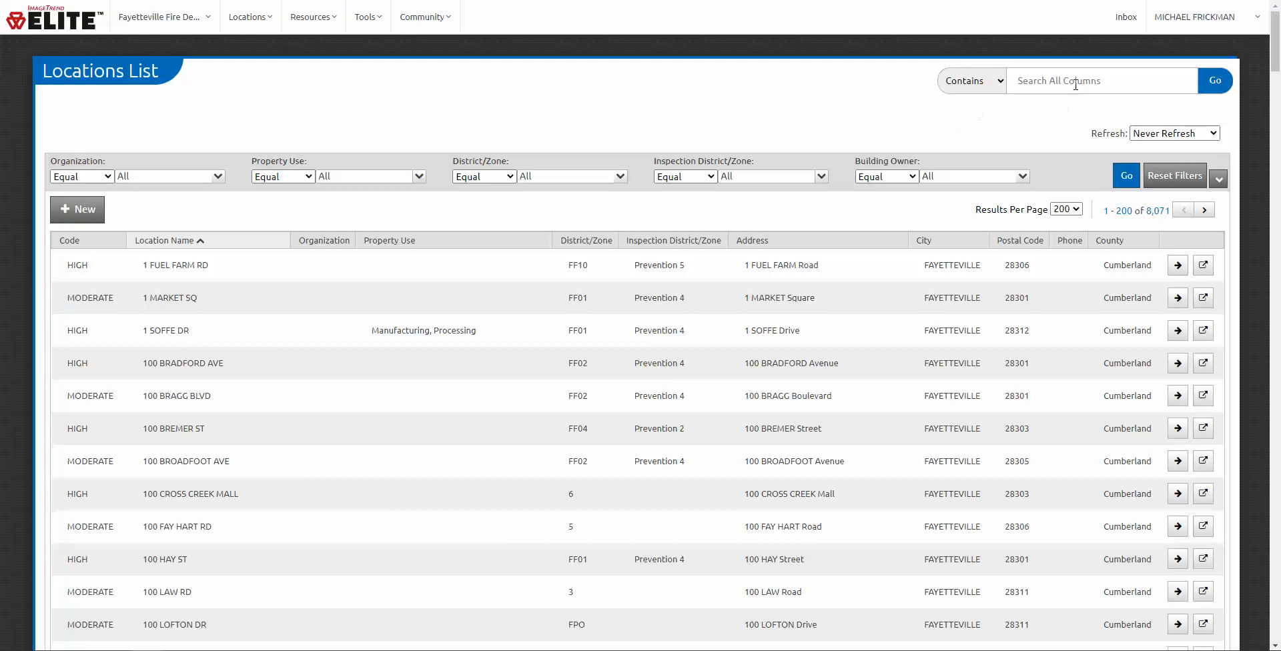
click(1055, 80)
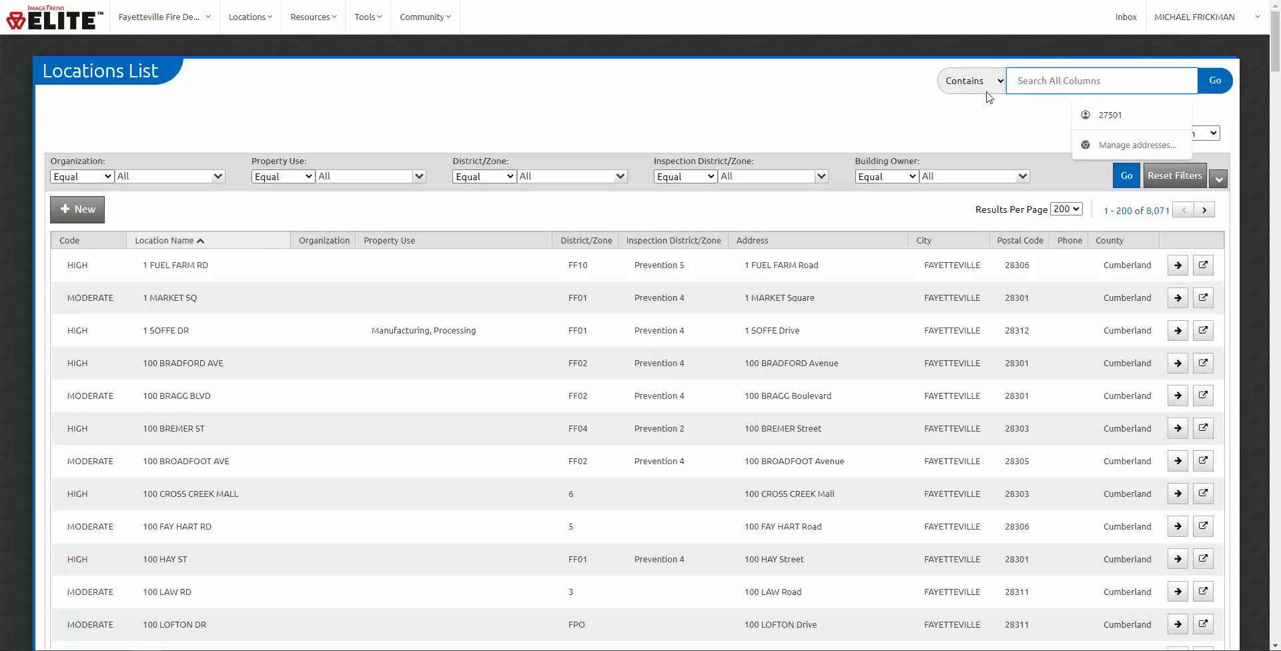
click(991, 88)
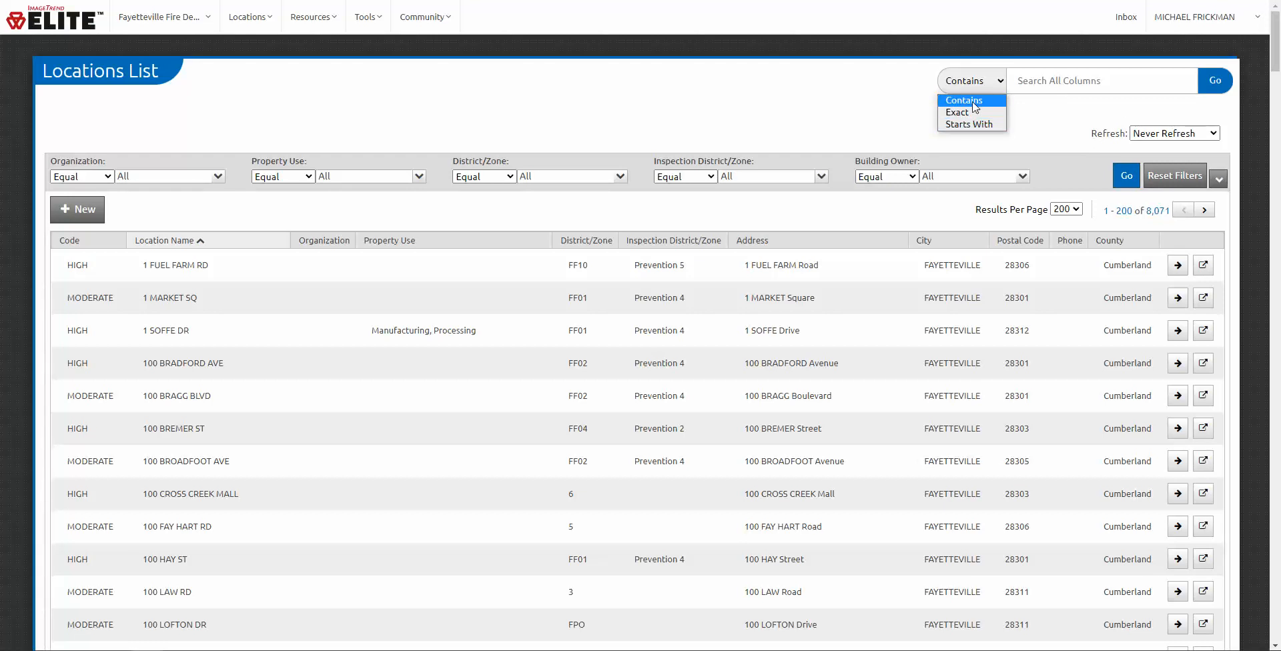
click(975, 102)
Step: Search all columns for 'fuel farm', then clear the search to list every location
click(1060, 78)
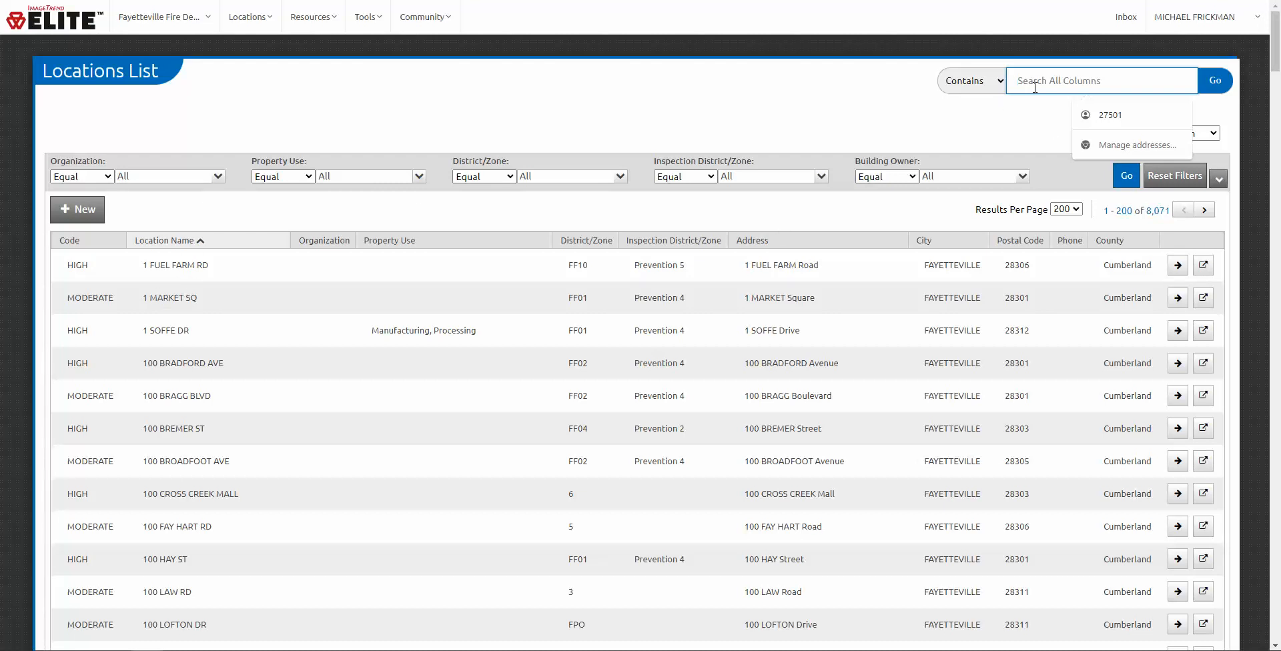
text(fuel farm)
key(Return)
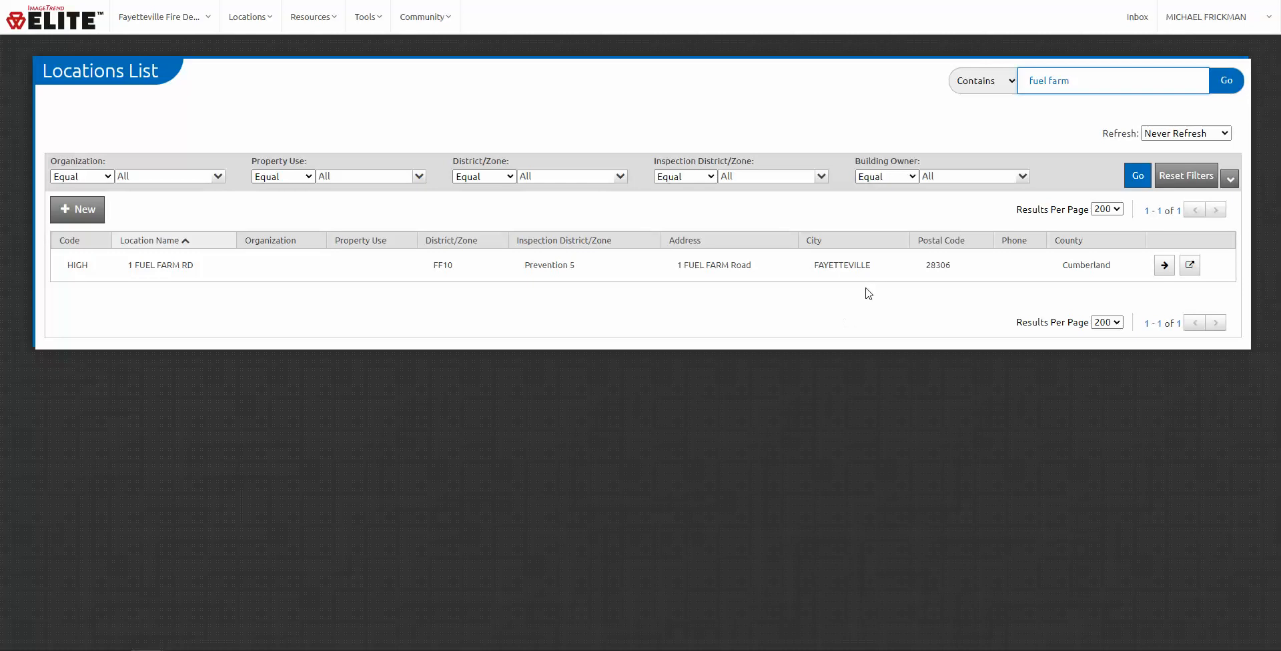
drag(1081, 87, 999, 90)
key(BackSpace)
click(1220, 87)
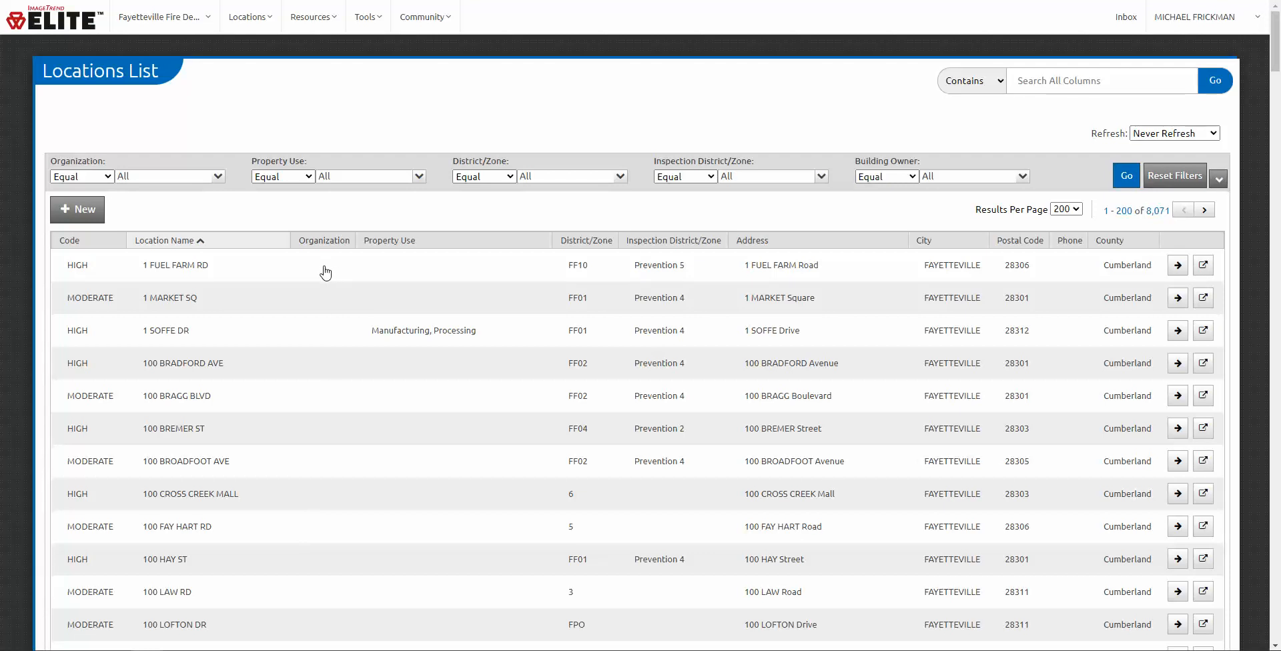
Step: Browse the Organization and Property Use filter lists and sort the locations by Property Use
click(217, 176)
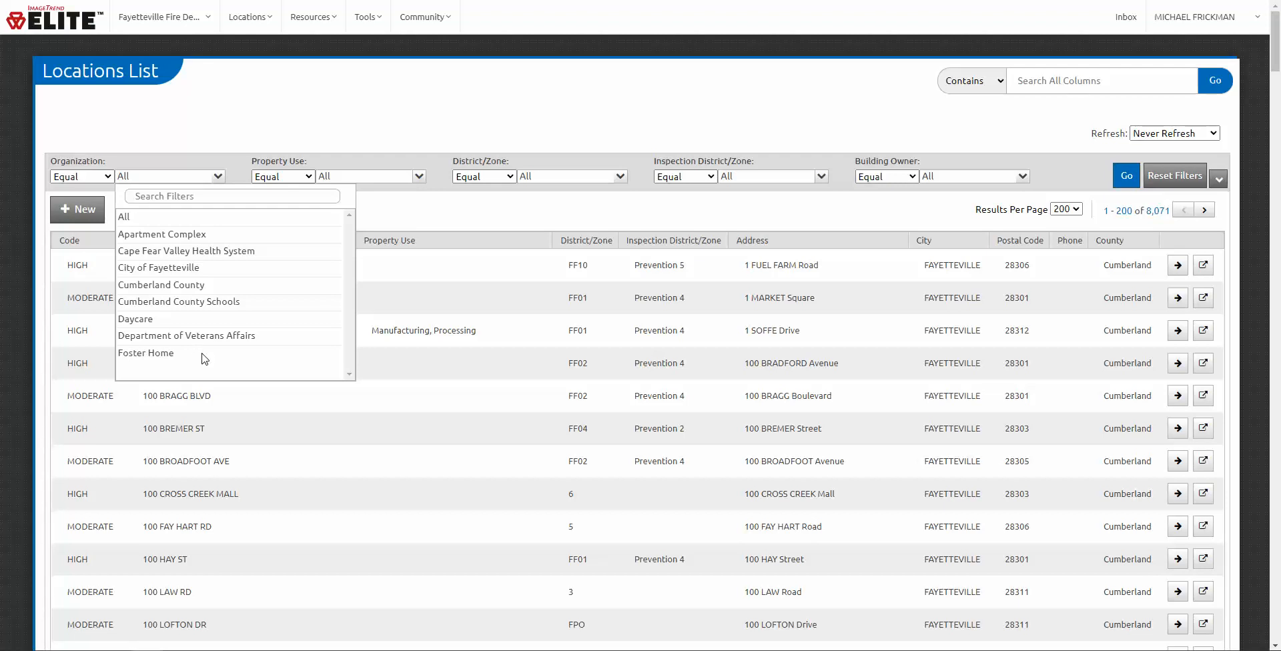
click(470, 452)
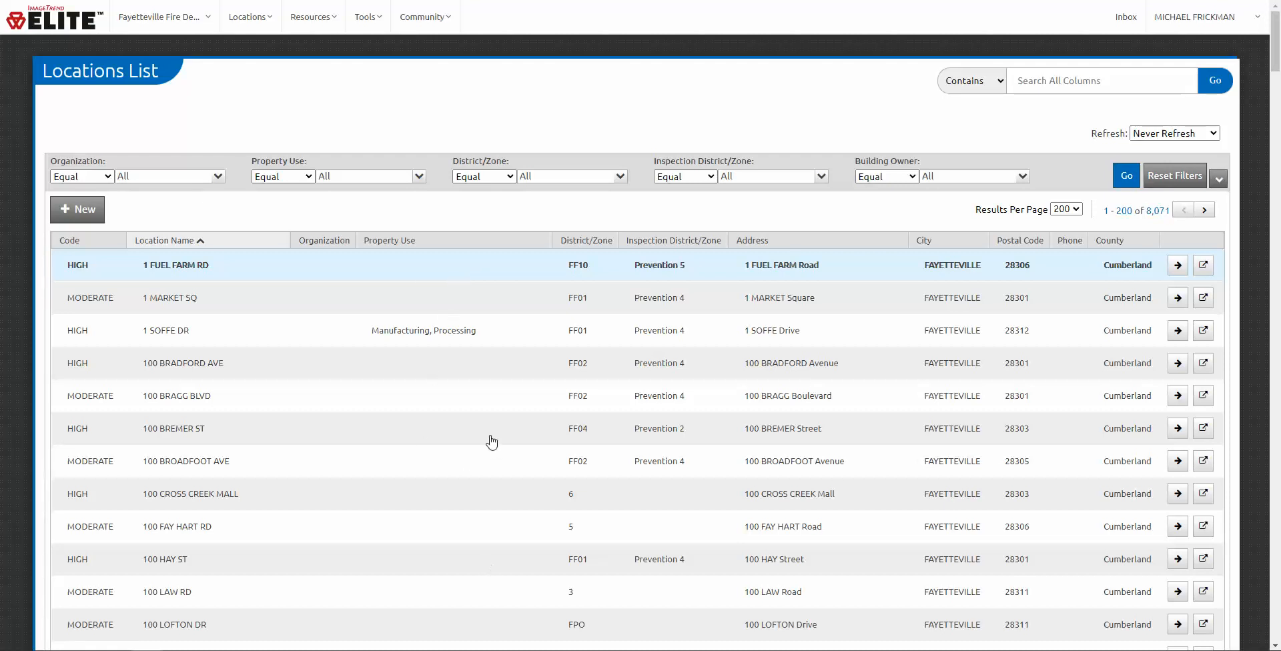
click(427, 243)
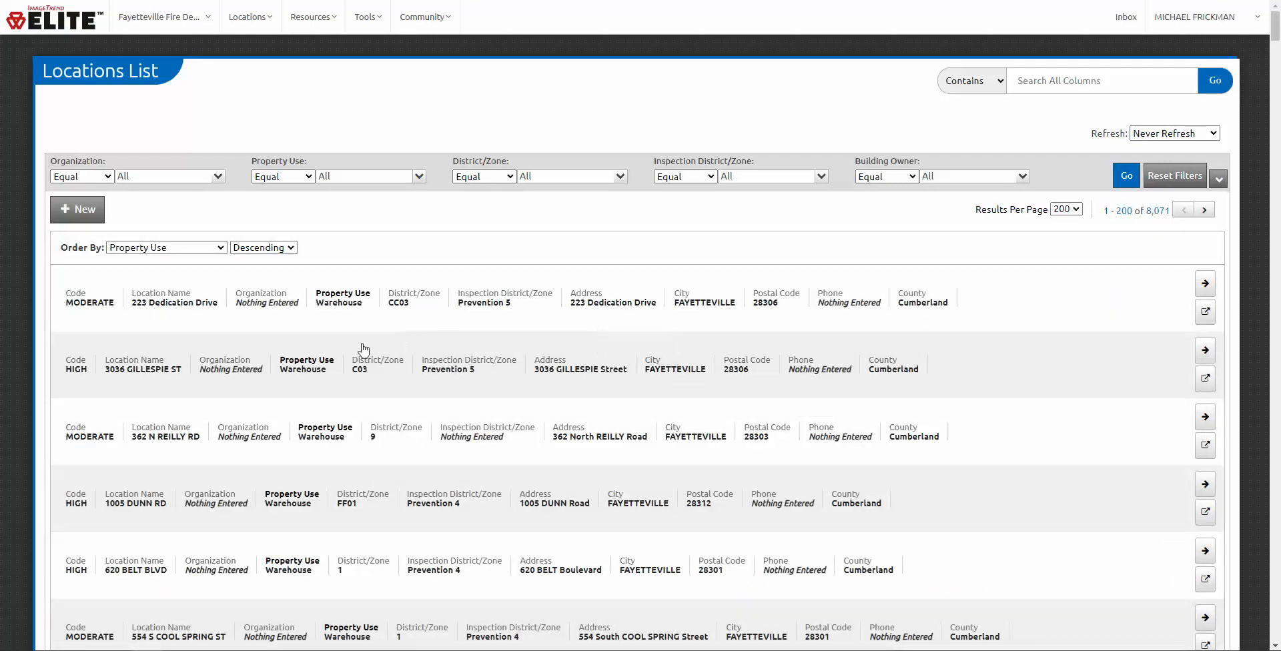
click(421, 177)
scroll(371, 336, down, 3)
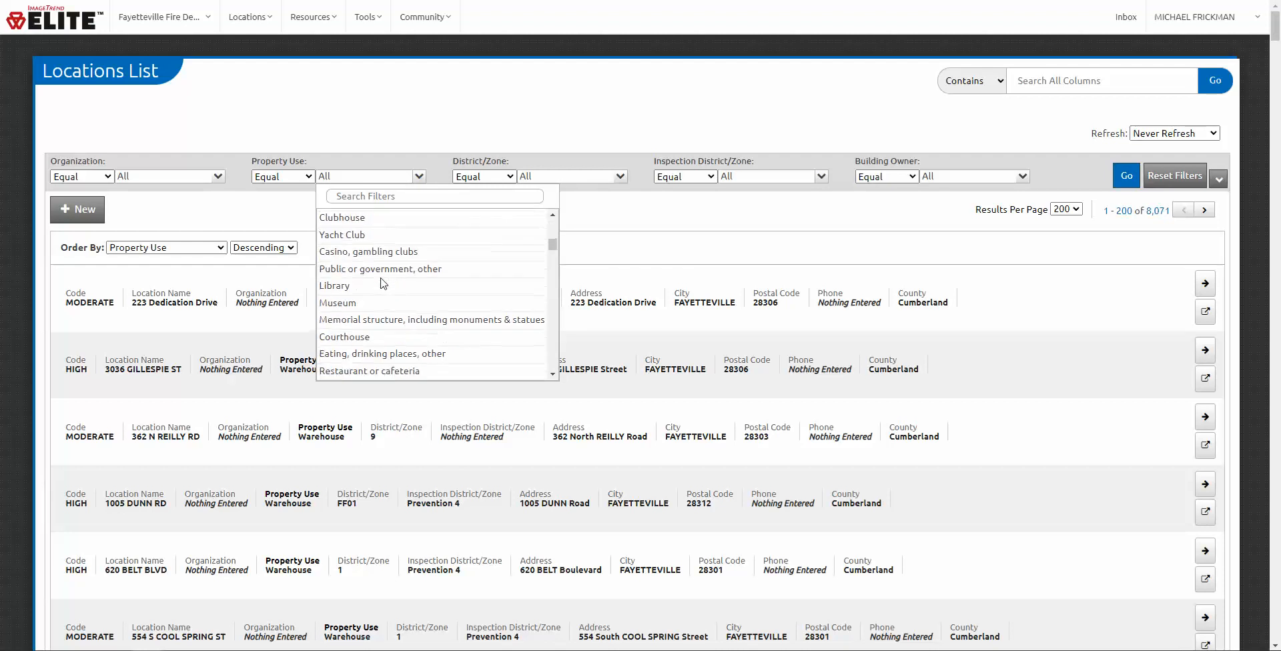
scroll(371, 335, up, 3)
click(420, 177)
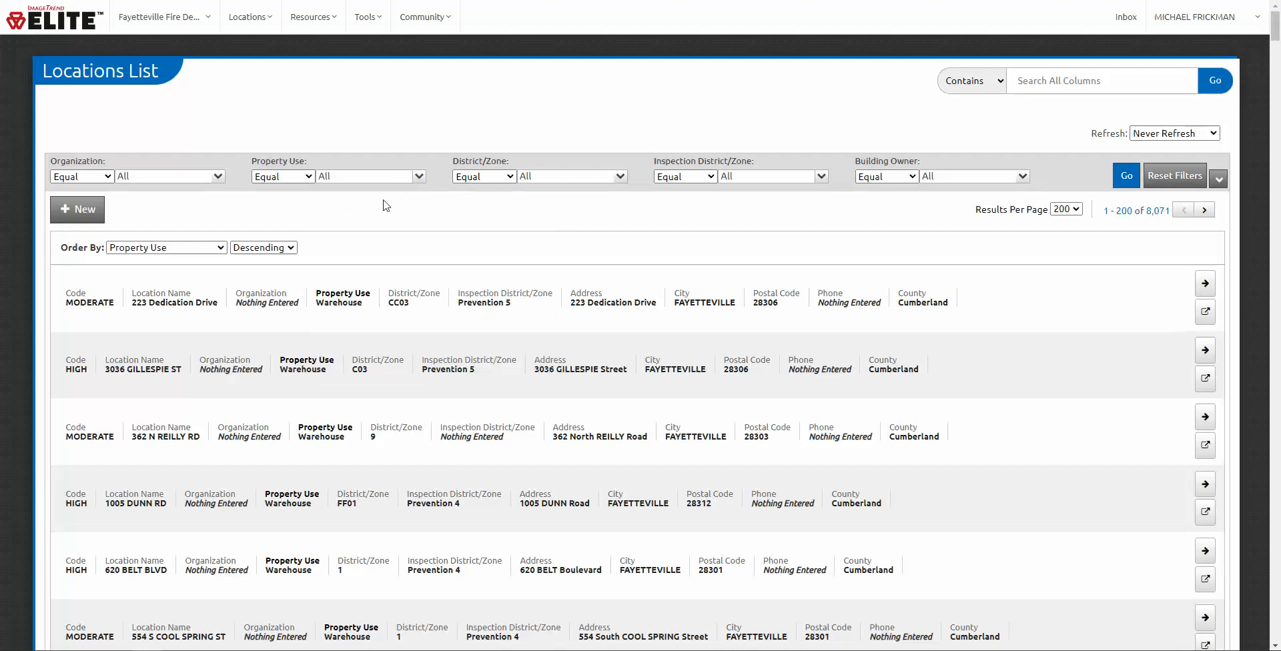
Step: Reset the list's sort and filters, check the District/Zone filter, and expand the filter panel
click(1185, 185)
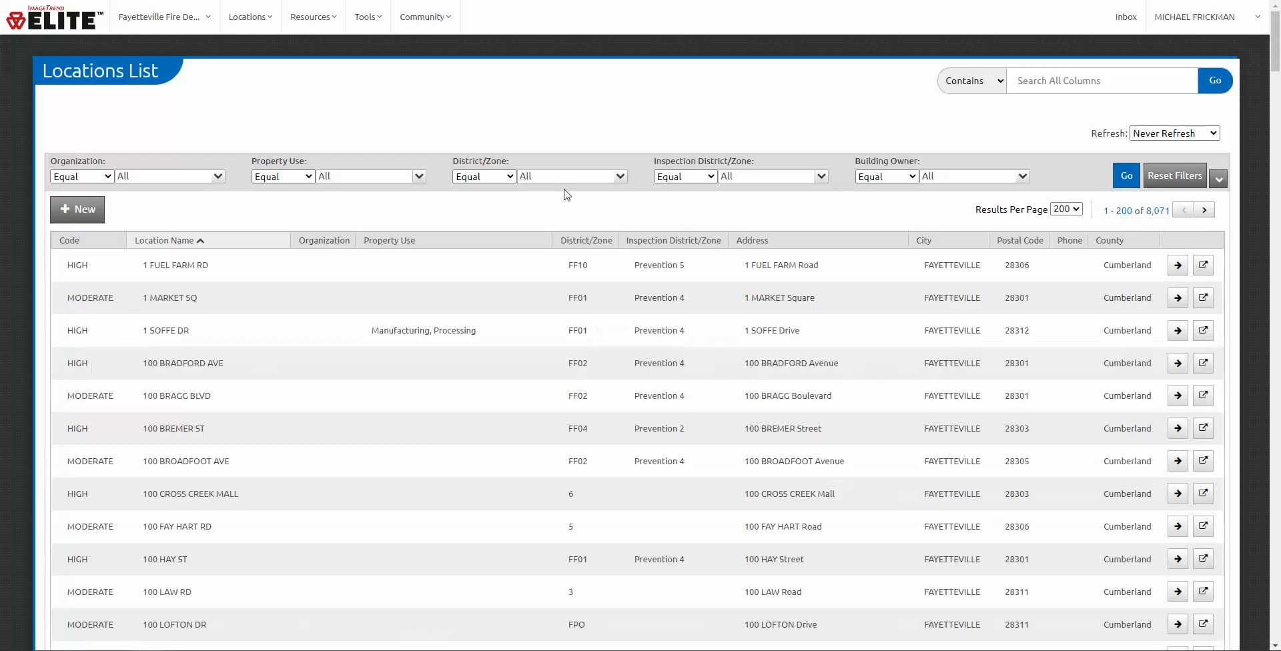
click(584, 180)
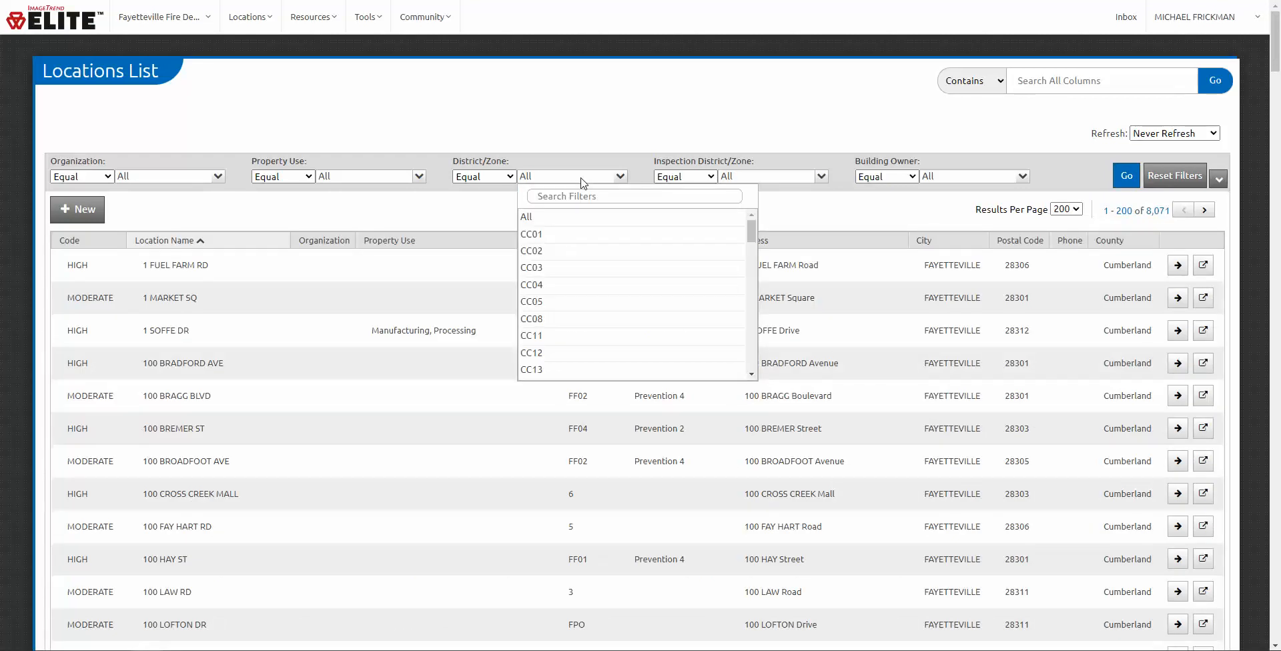
click(583, 180)
scroll(578, 573, down, 2)
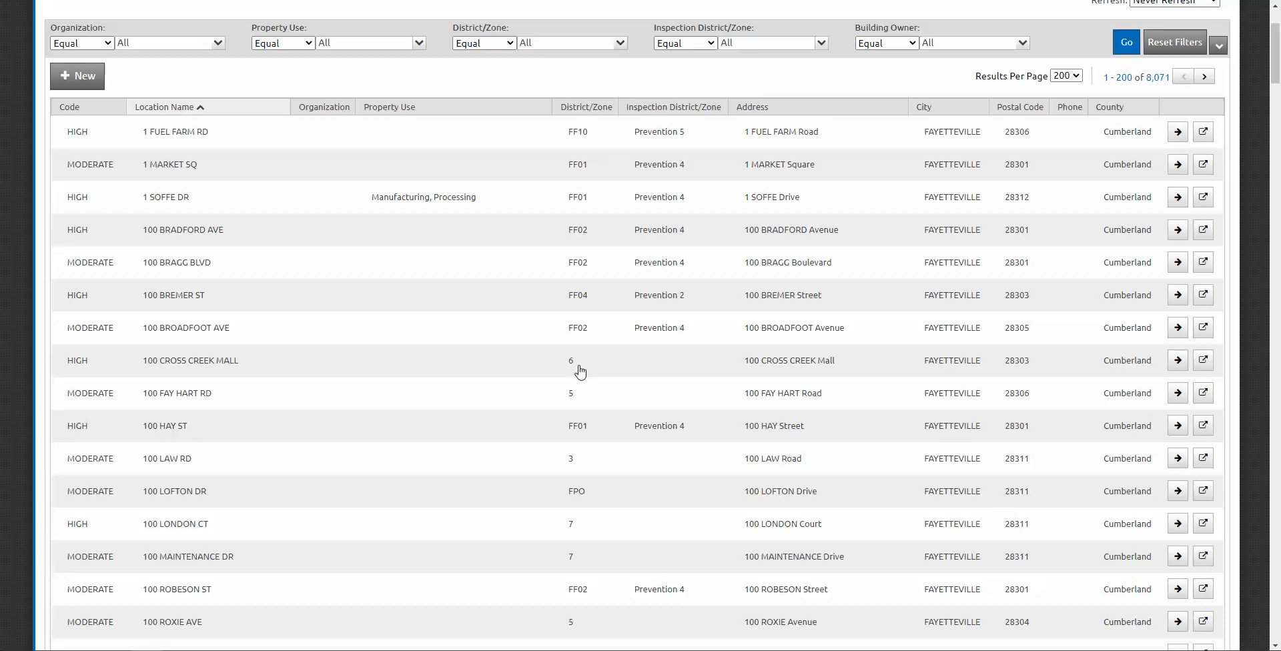
scroll(580, 372, down, 3)
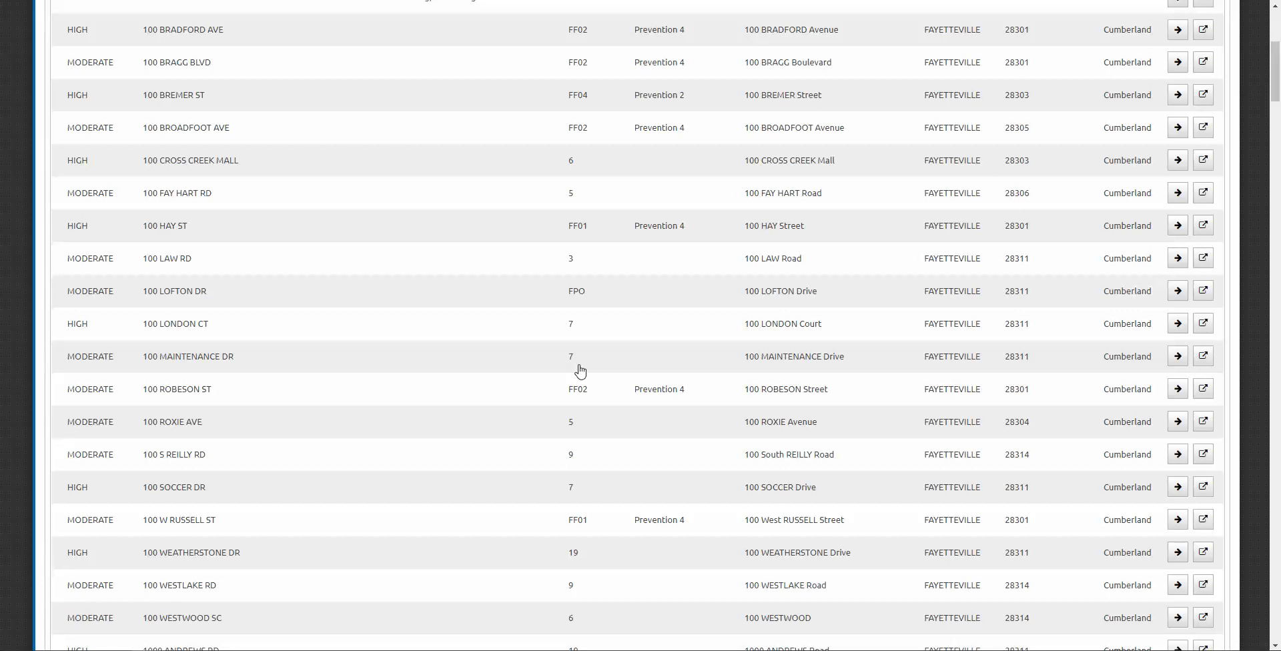
scroll(580, 372, up, 2)
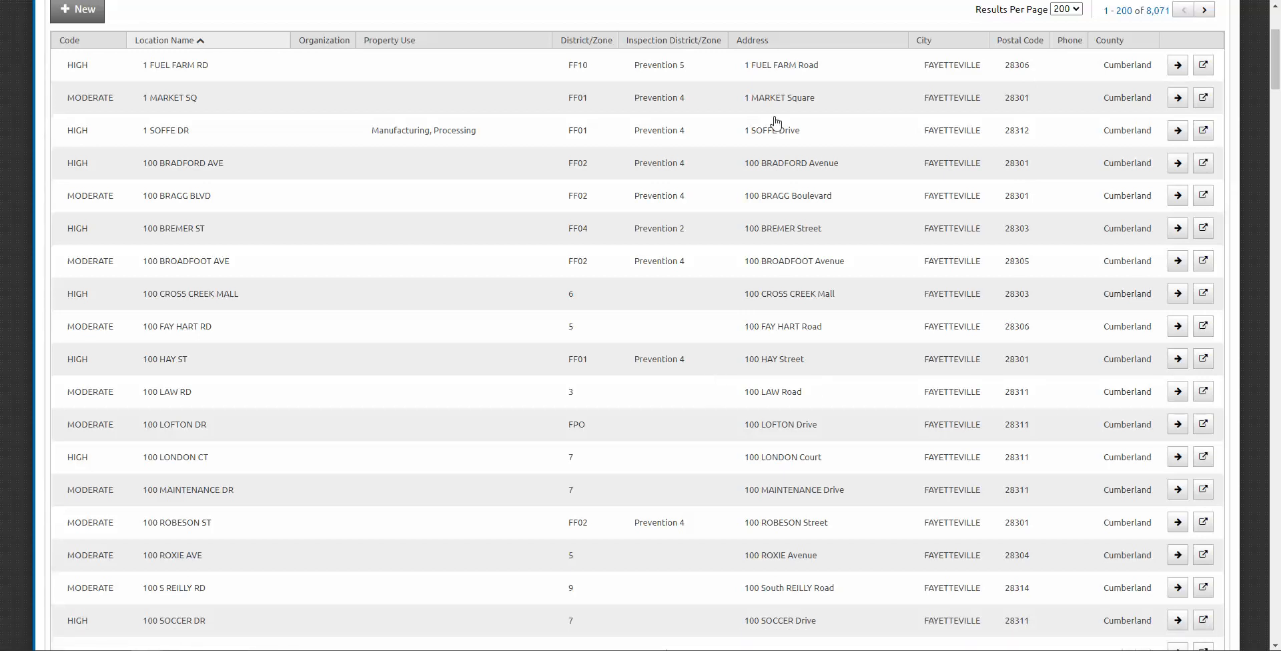
scroll(774, 122, up, 3)
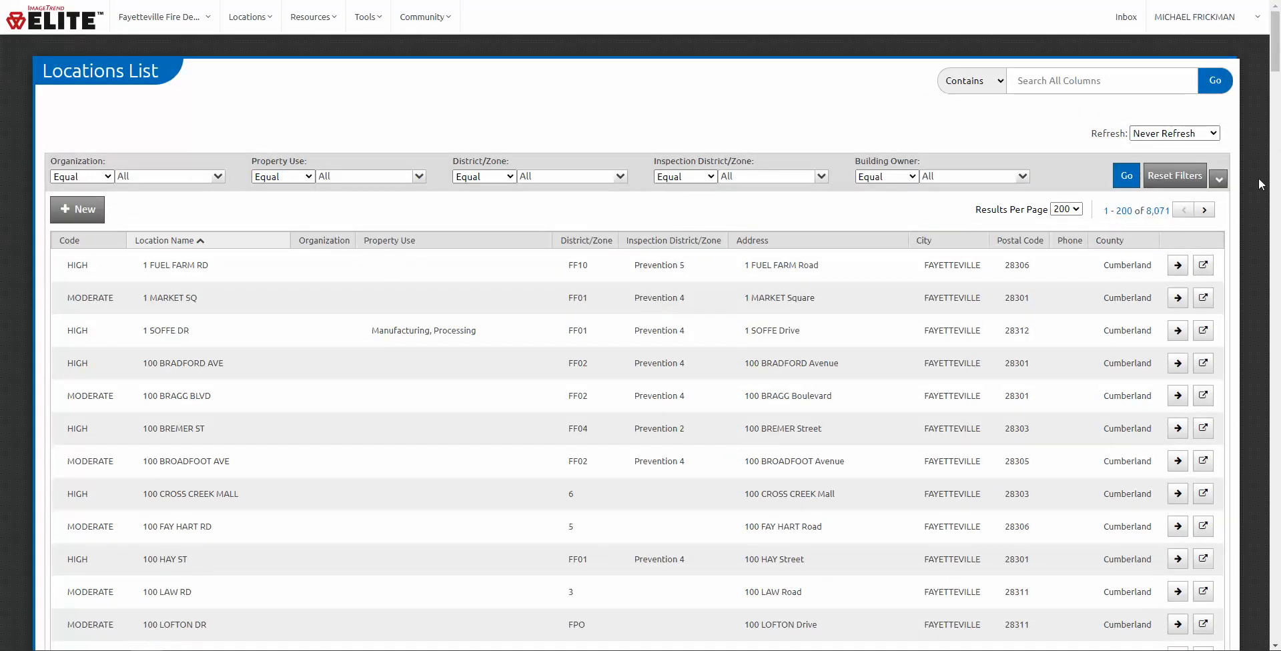
click(1218, 179)
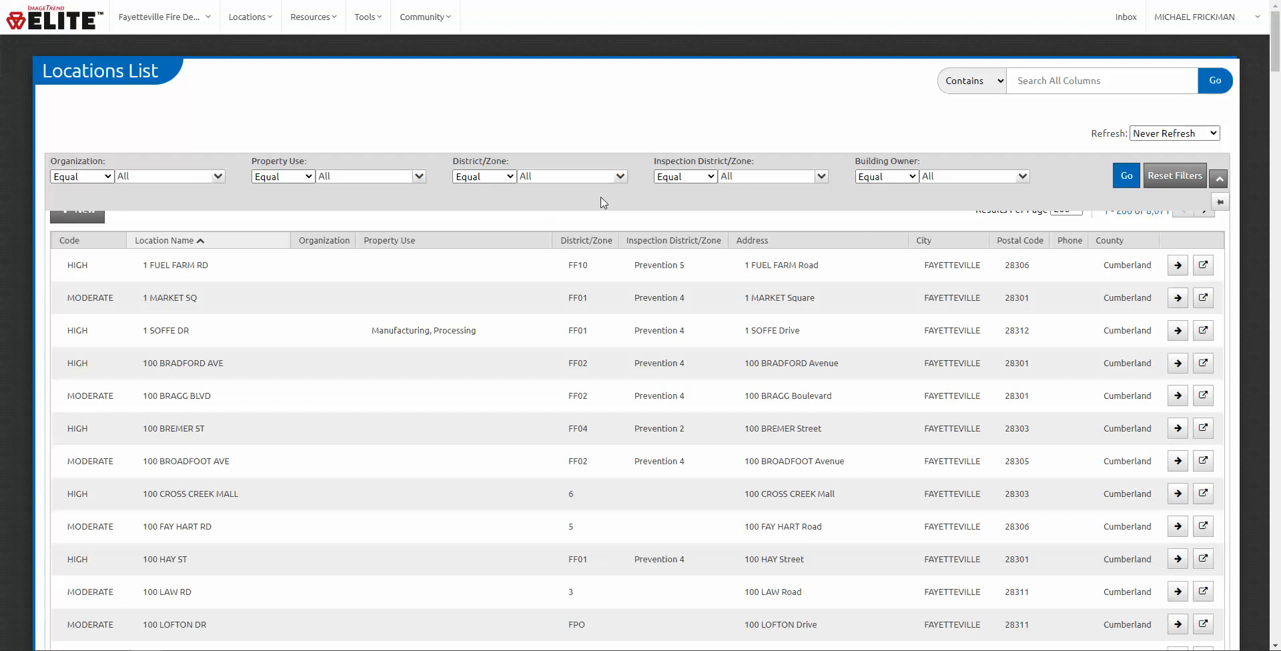
Step: Try the In comparison on the Organization filter, leaving it at equals
click(103, 179)
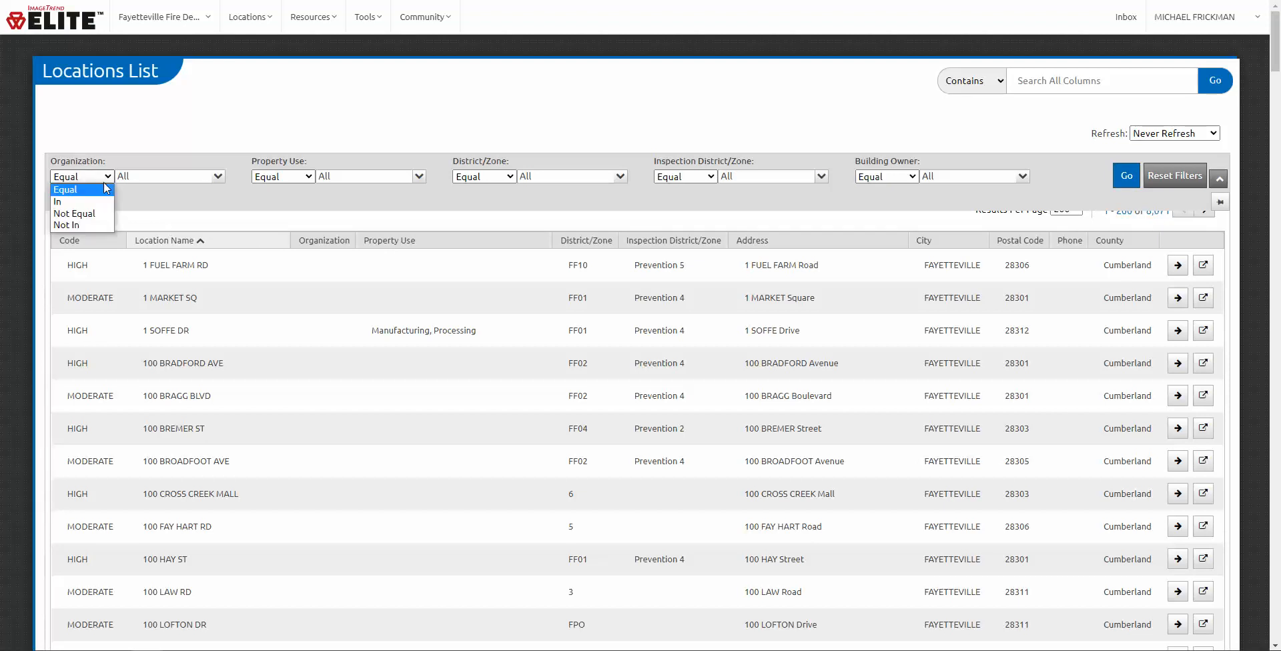
click(71, 195)
click(175, 178)
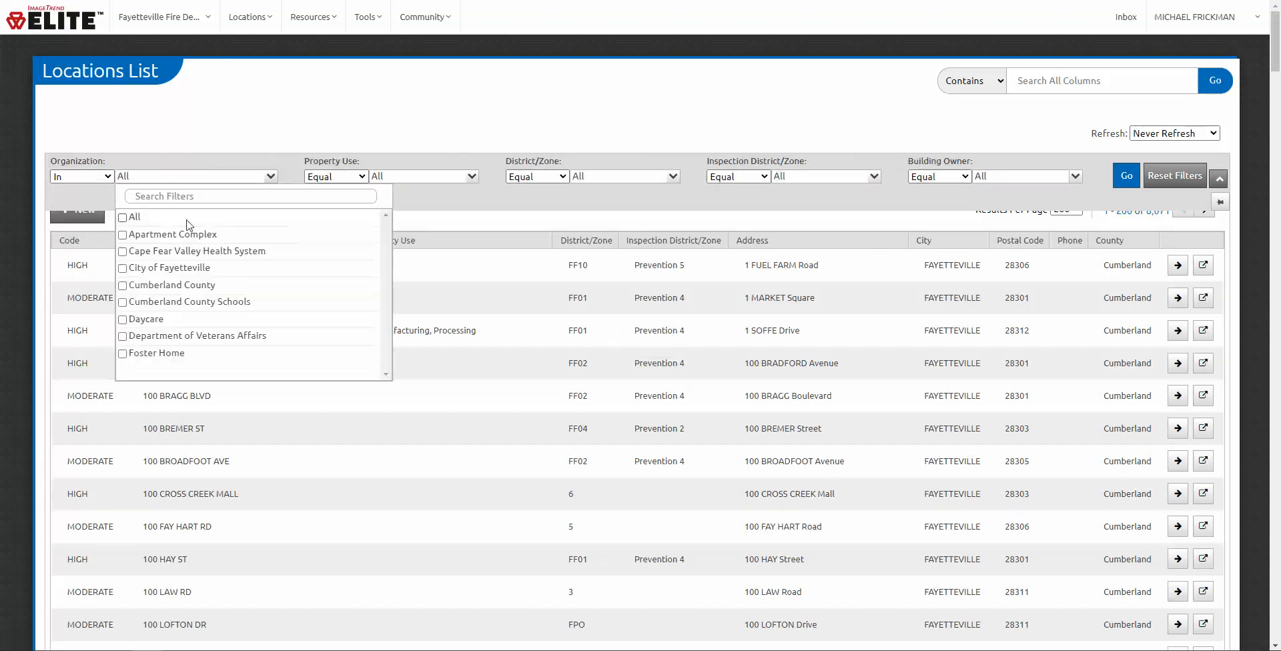
click(102, 162)
click(104, 179)
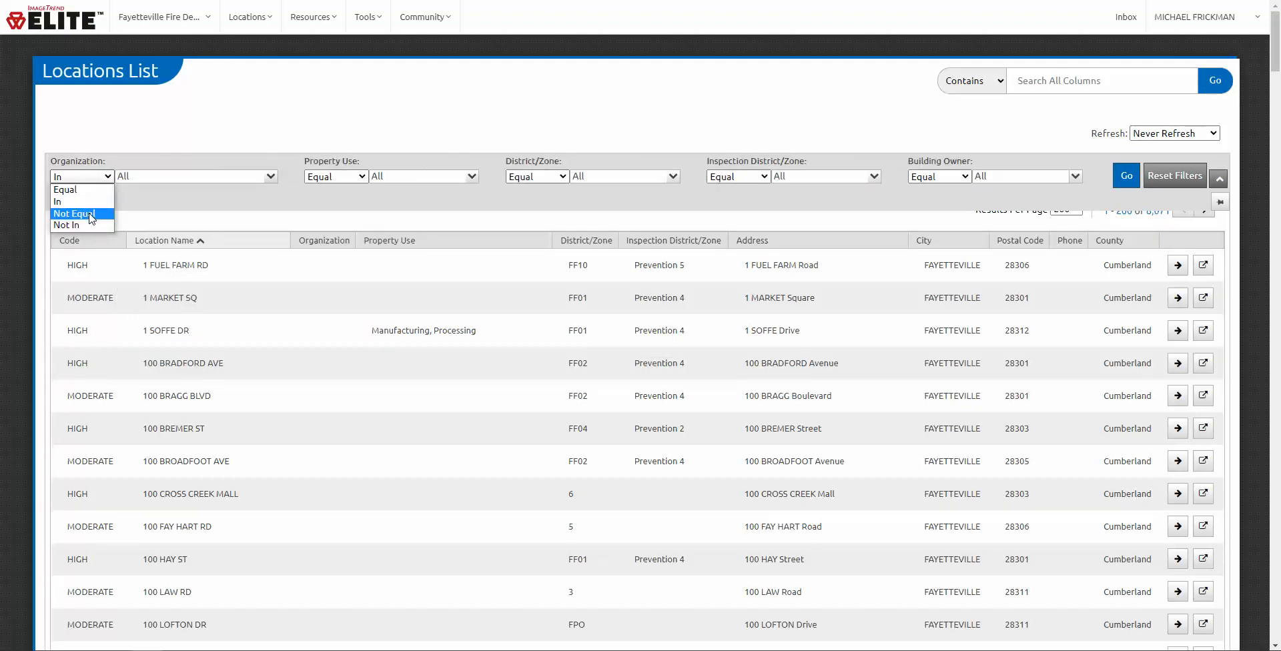
click(88, 191)
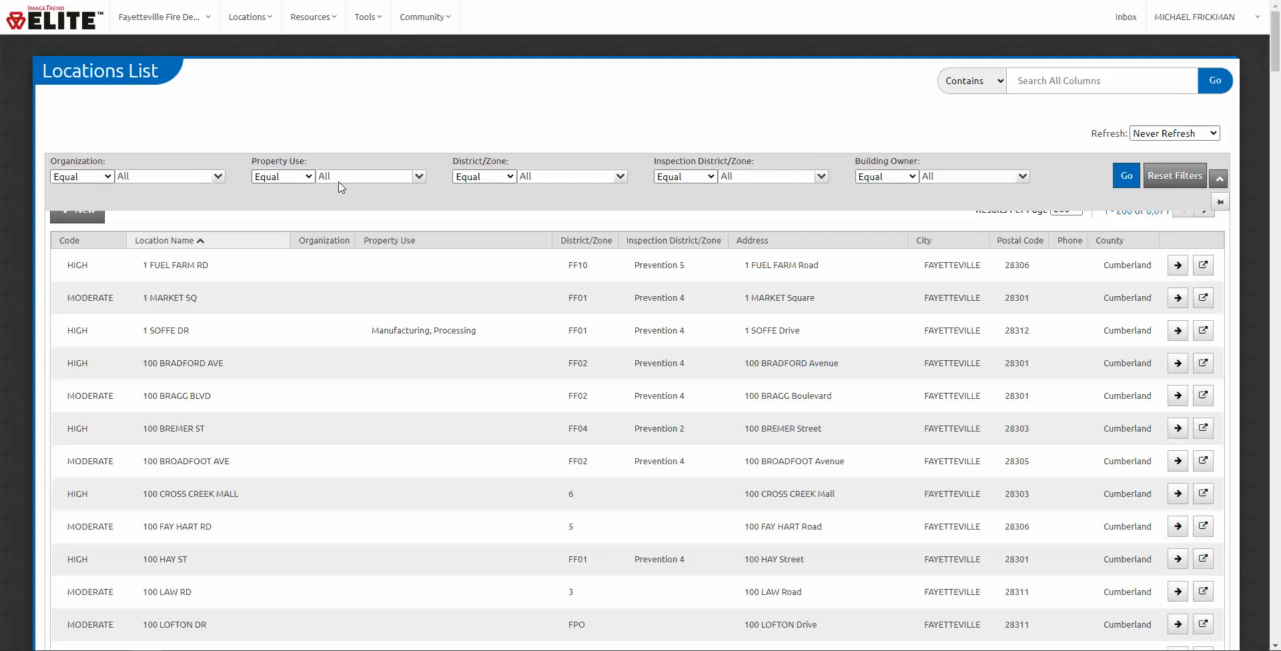
Step: Browse the Building Owner and Inspection District/Zone filter lists without changing them
click(960, 178)
scroll(1052, 227, down, 2)
scroll(1052, 227, down, 6)
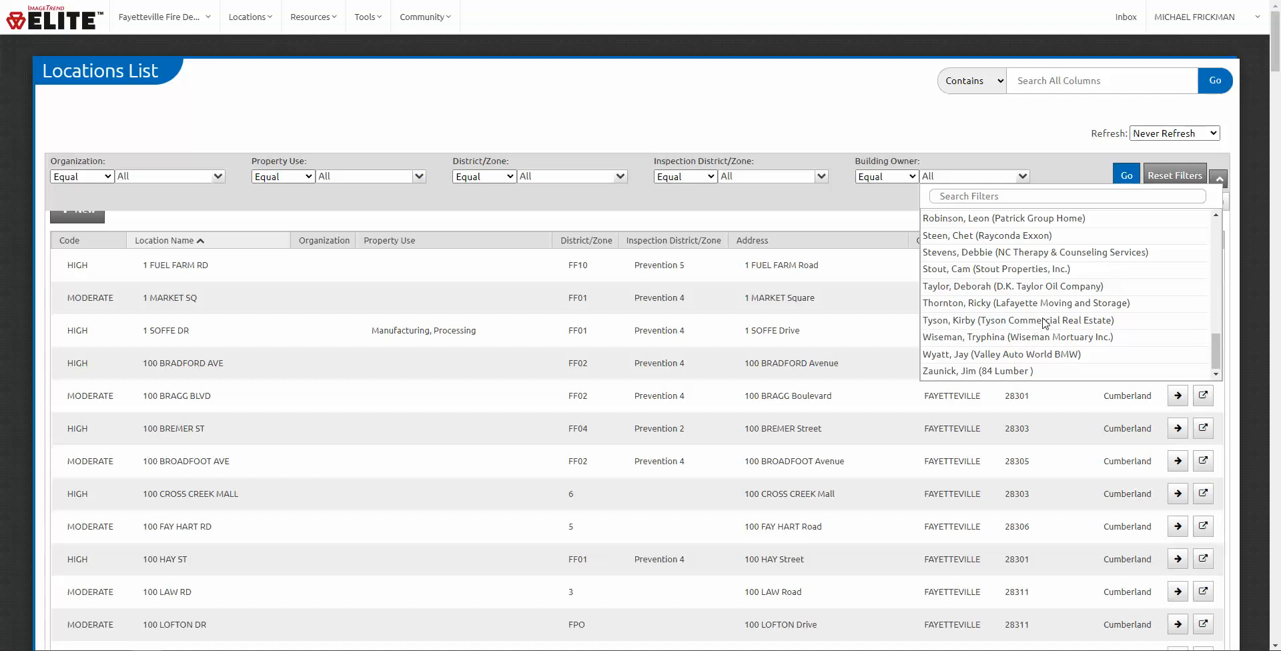
scroll(1043, 320, up, 8)
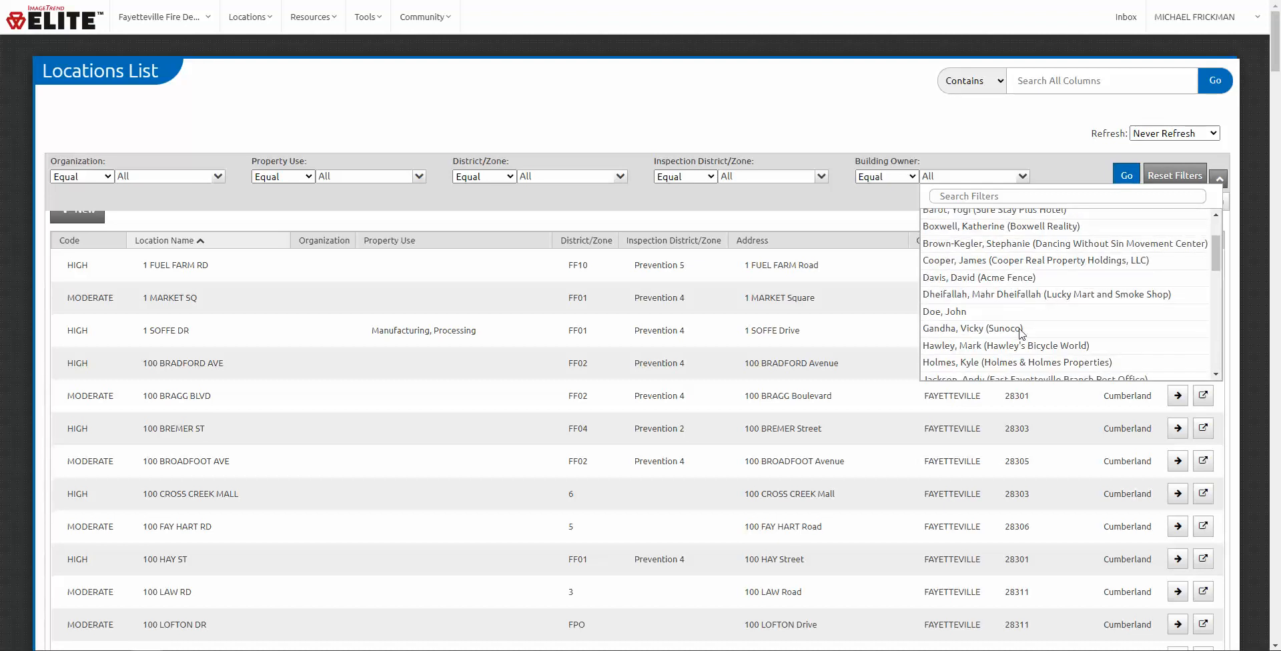
scroll(926, 241, up, 1)
click(852, 201)
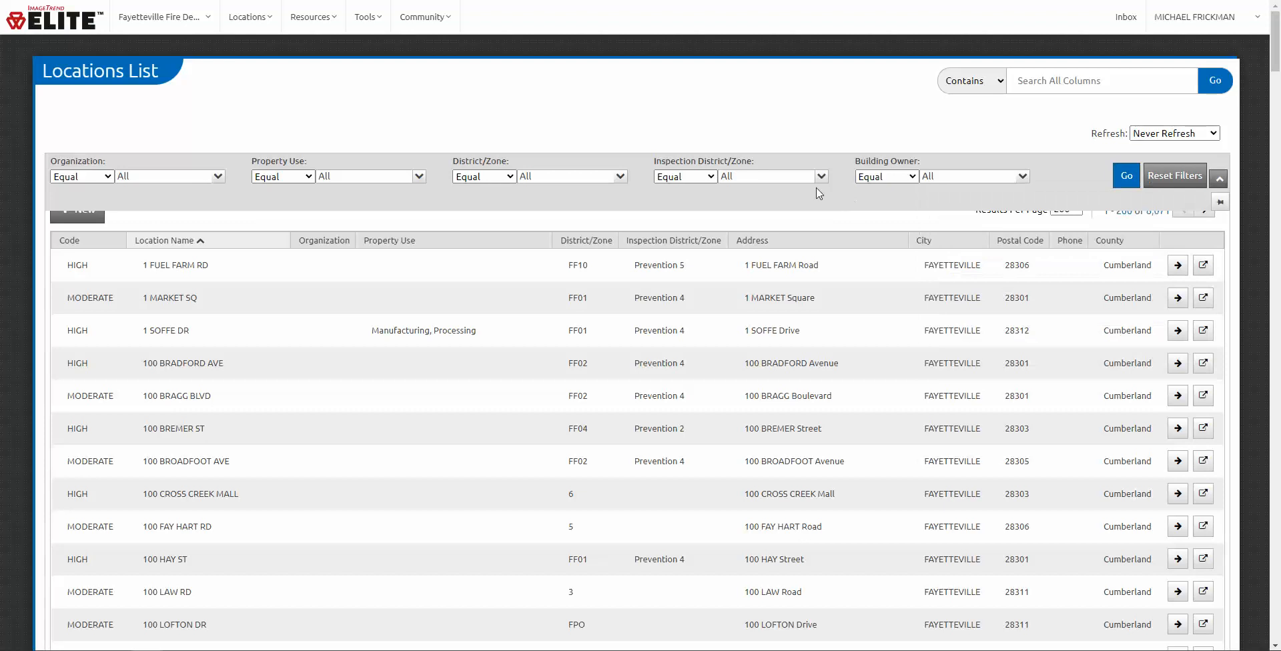
click(823, 177)
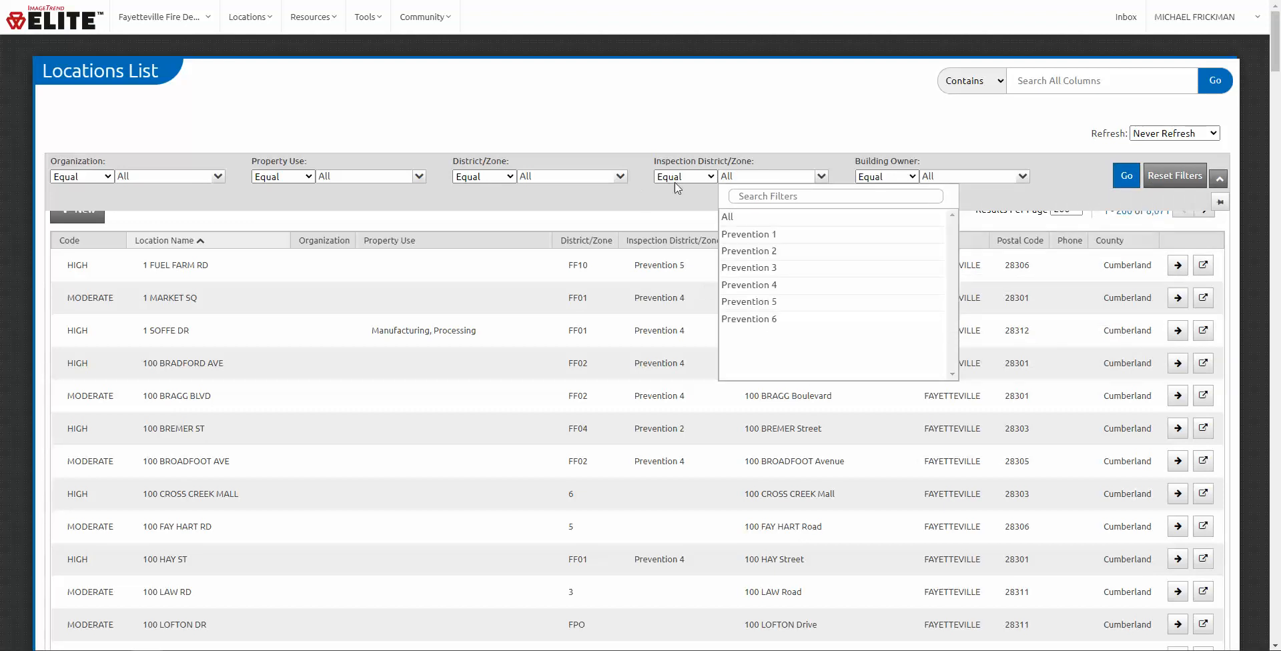
Step: Filter District/Zone to In FF07 and 7 and apply the filters
click(620, 176)
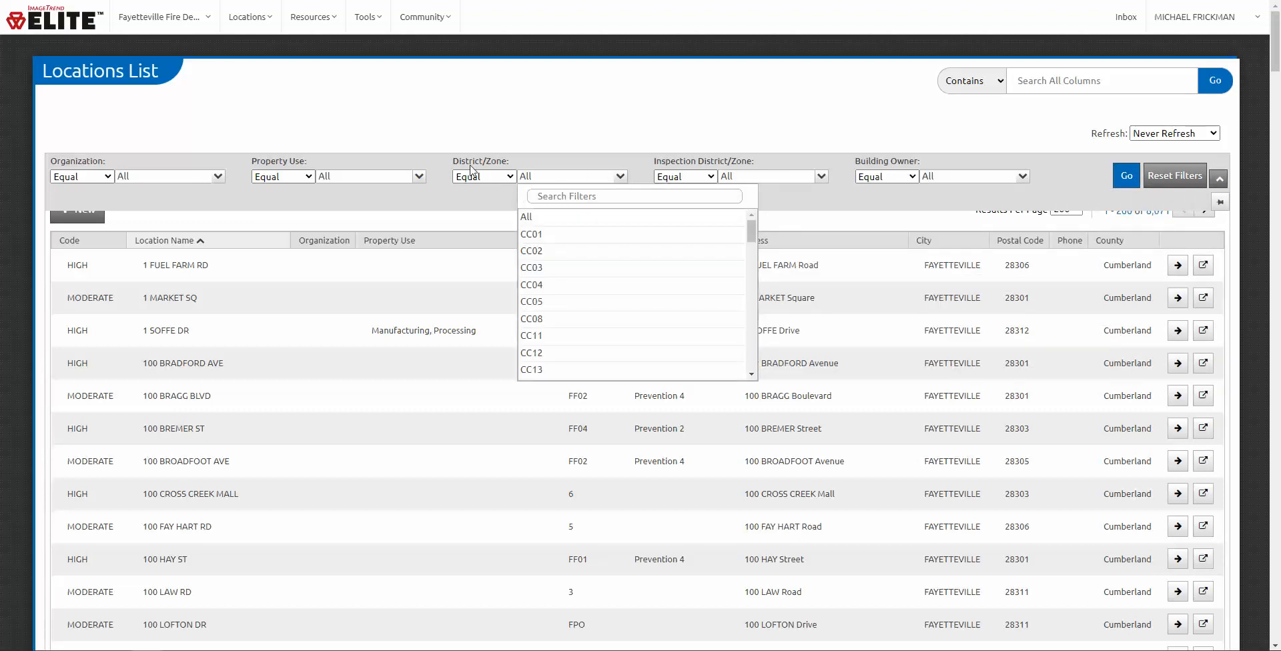
scroll(575, 296, down, 5)
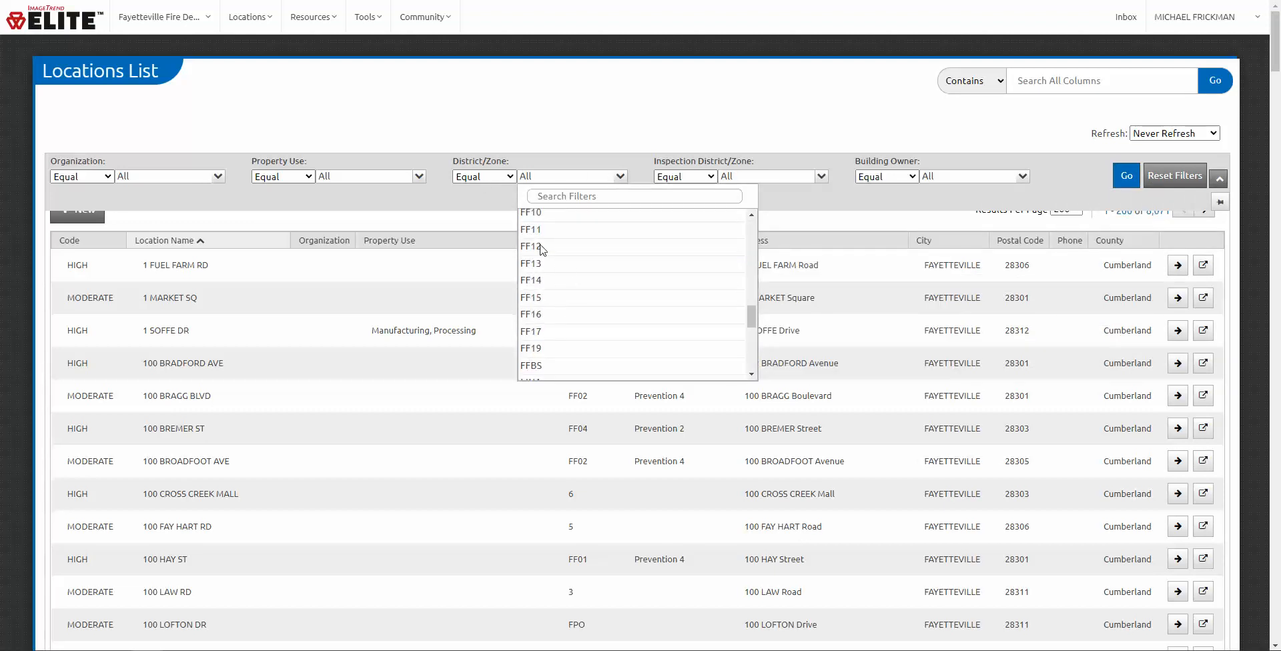
scroll(569, 254, up, 1)
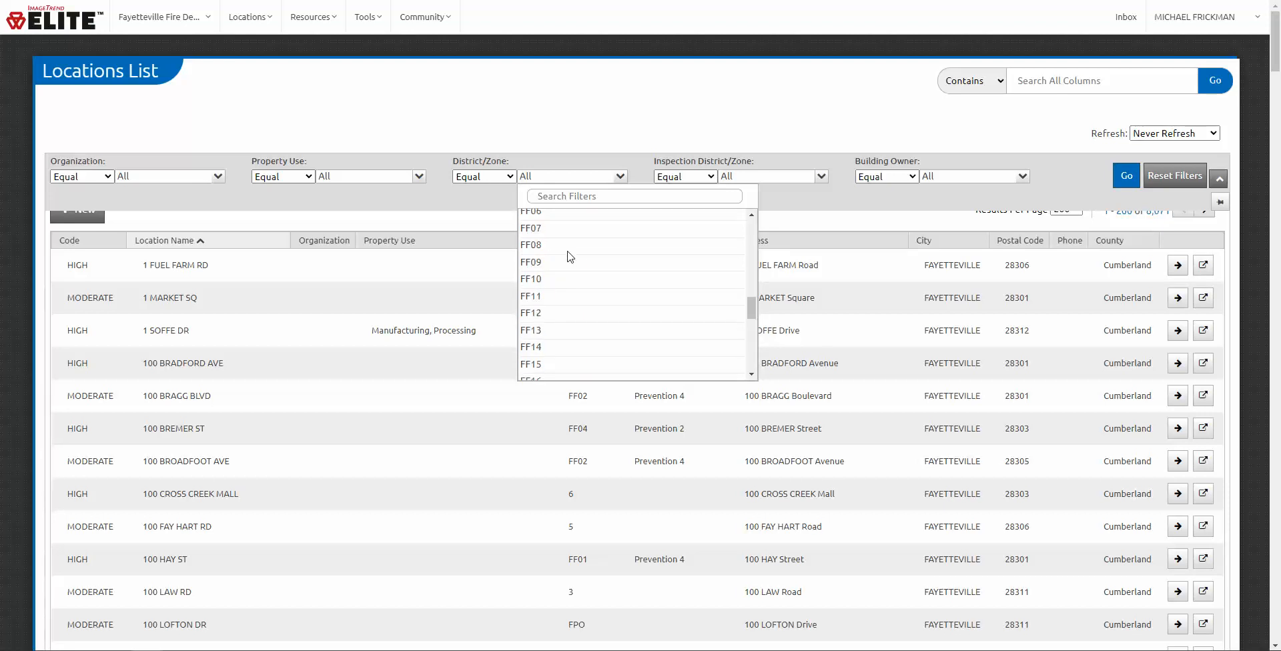
click(538, 230)
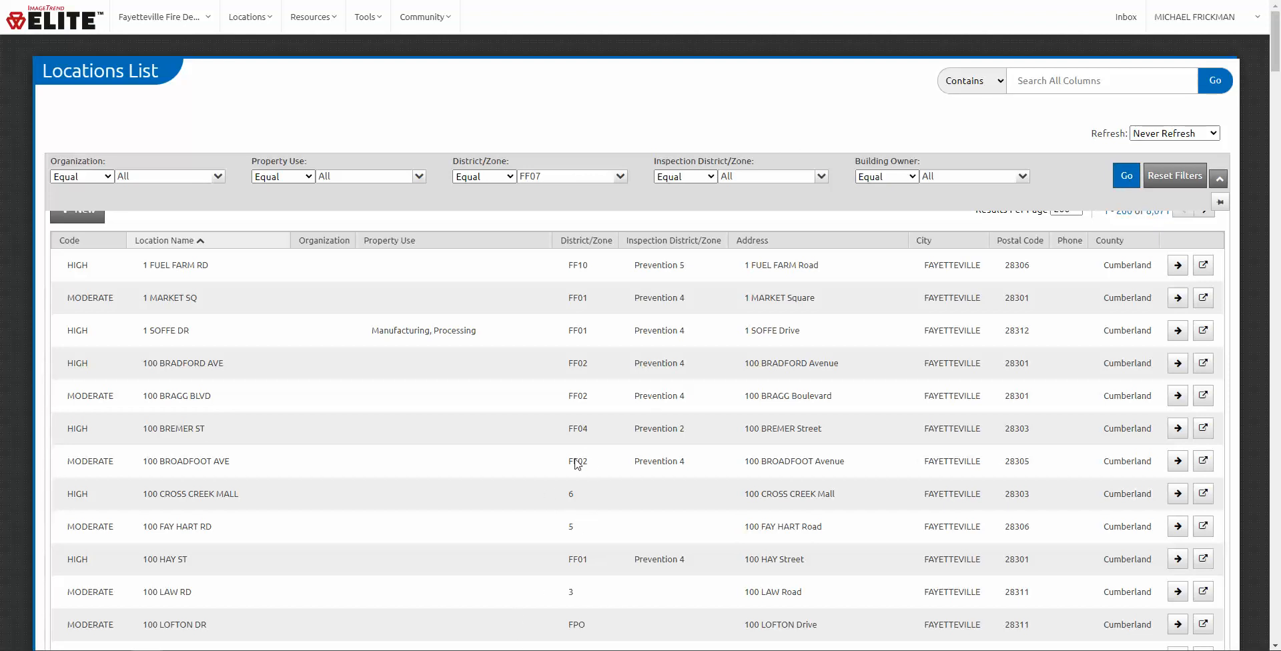
click(621, 178)
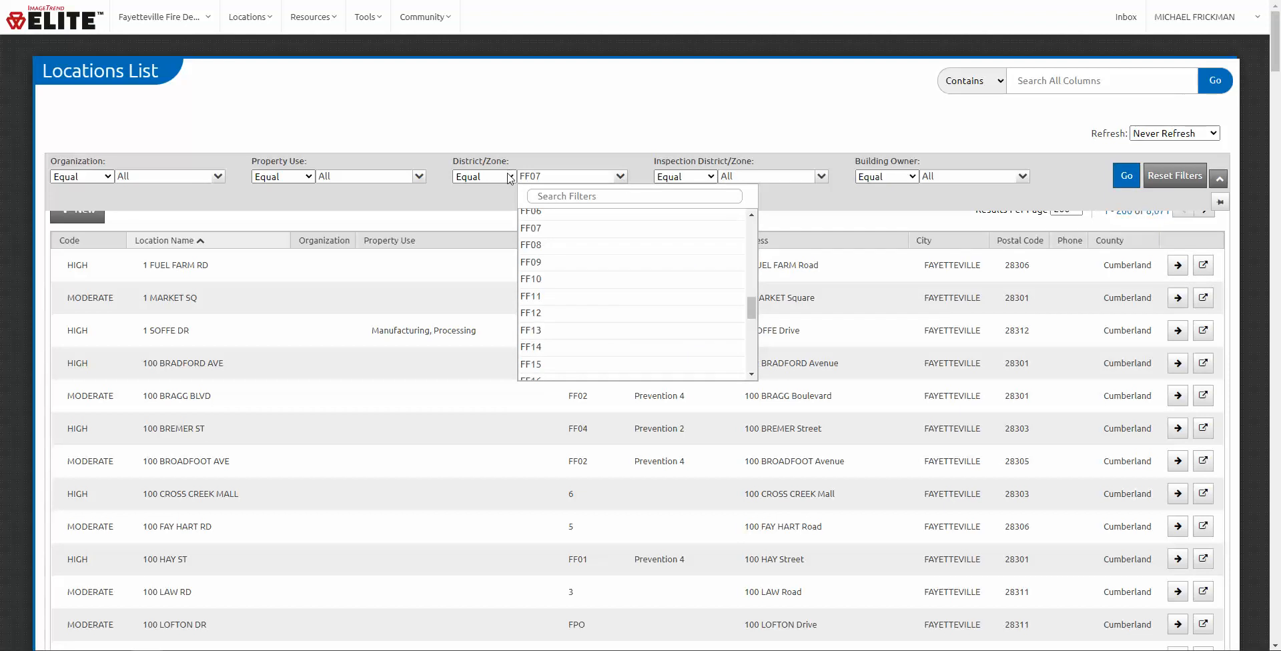
click(484, 177)
click(488, 203)
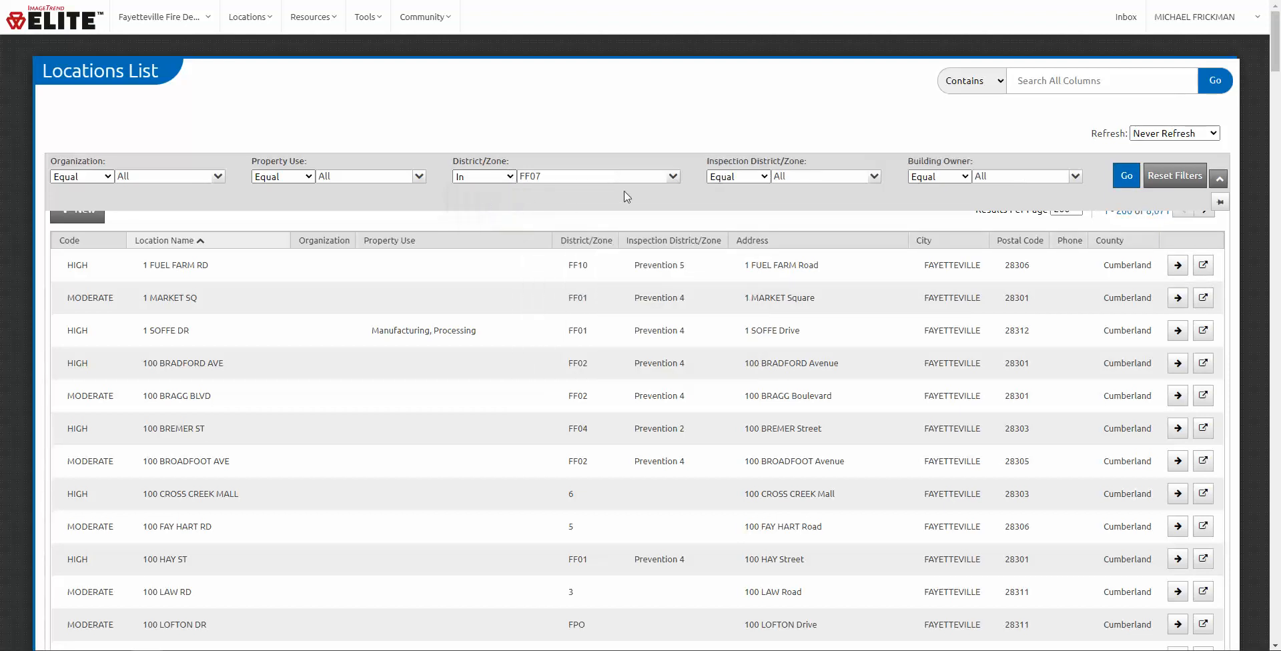
click(672, 177)
scroll(614, 305, down, 10)
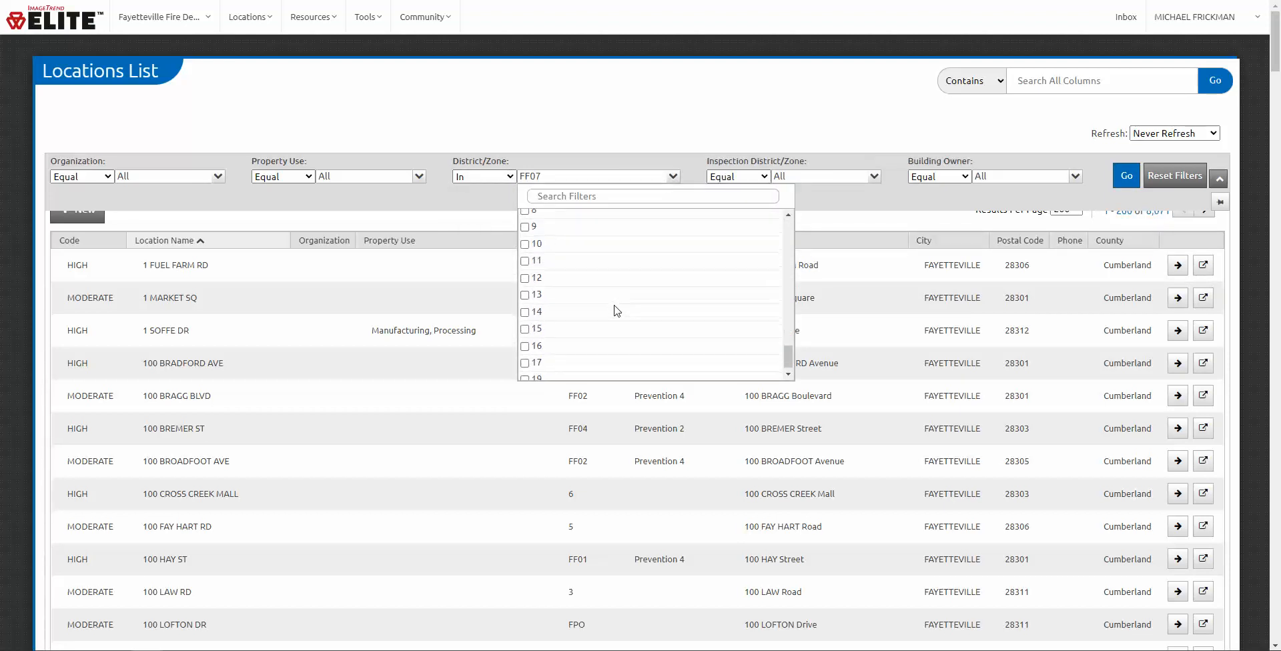
click(527, 317)
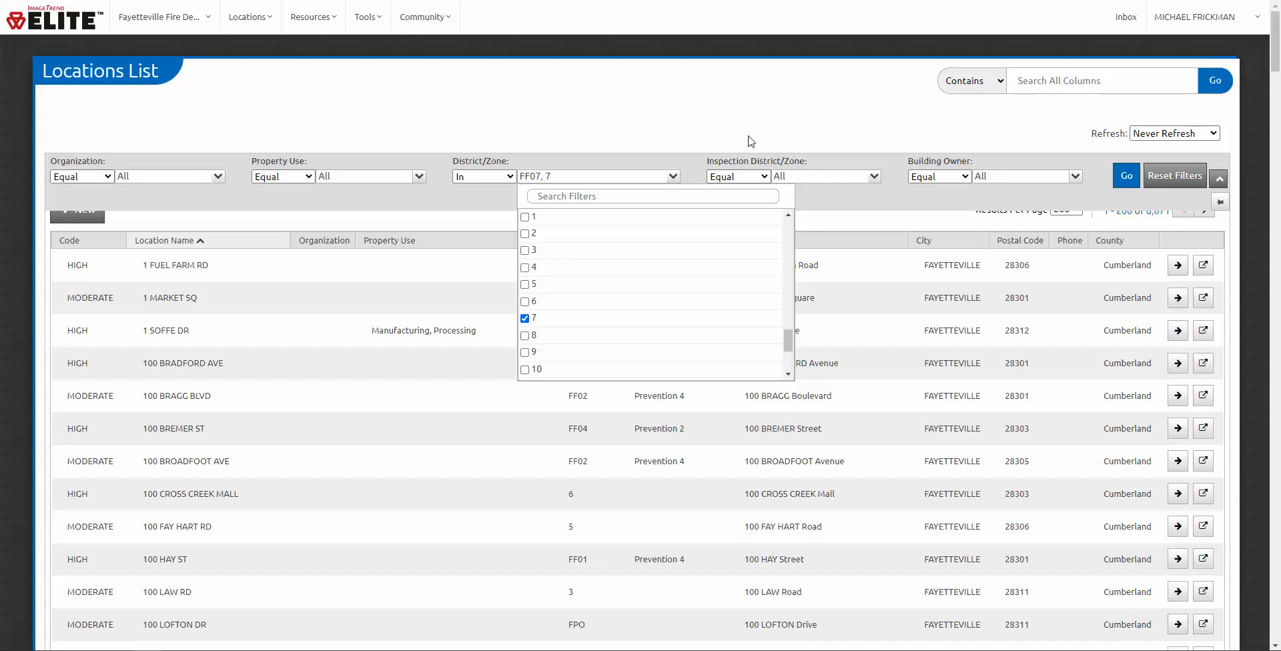
click(599, 141)
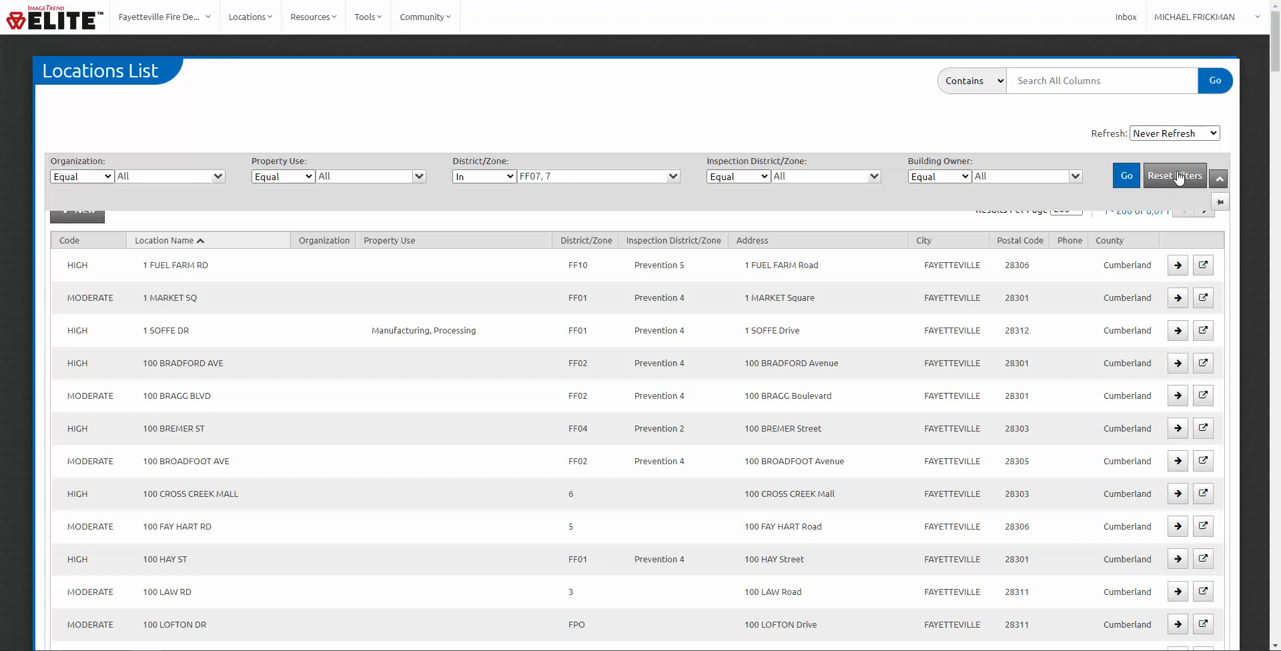
click(1133, 177)
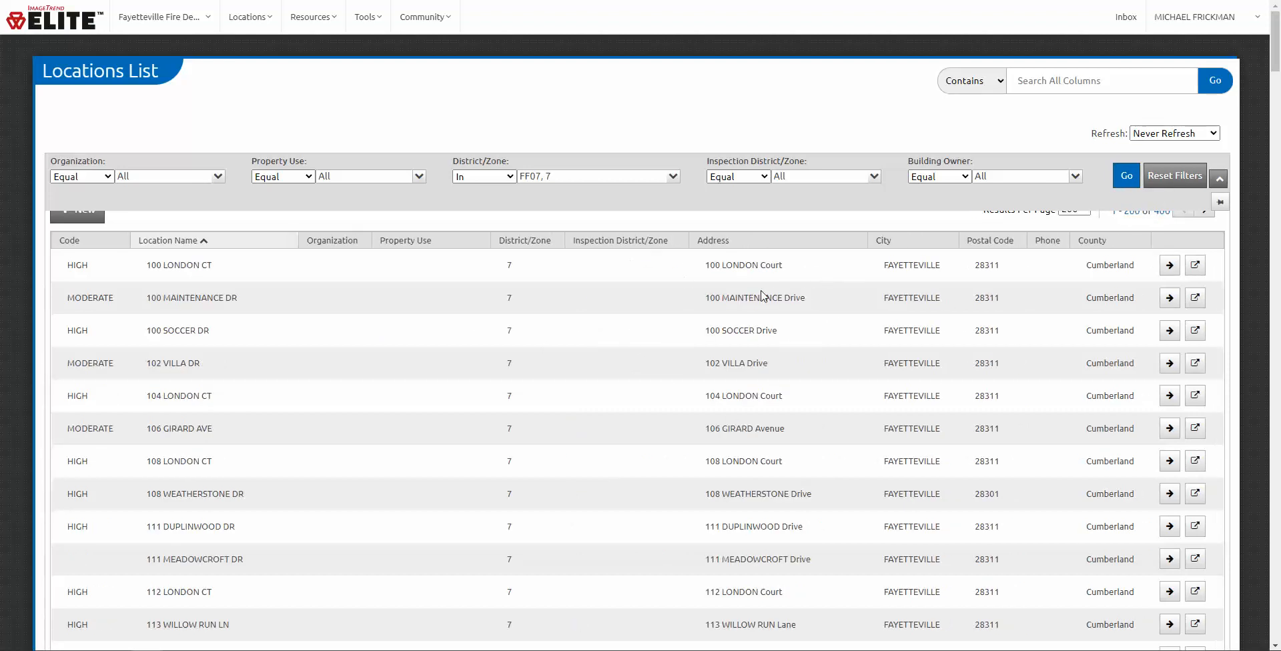
Step: Pin the filter panel open and scroll through the 400 zone 7 locations
click(1227, 203)
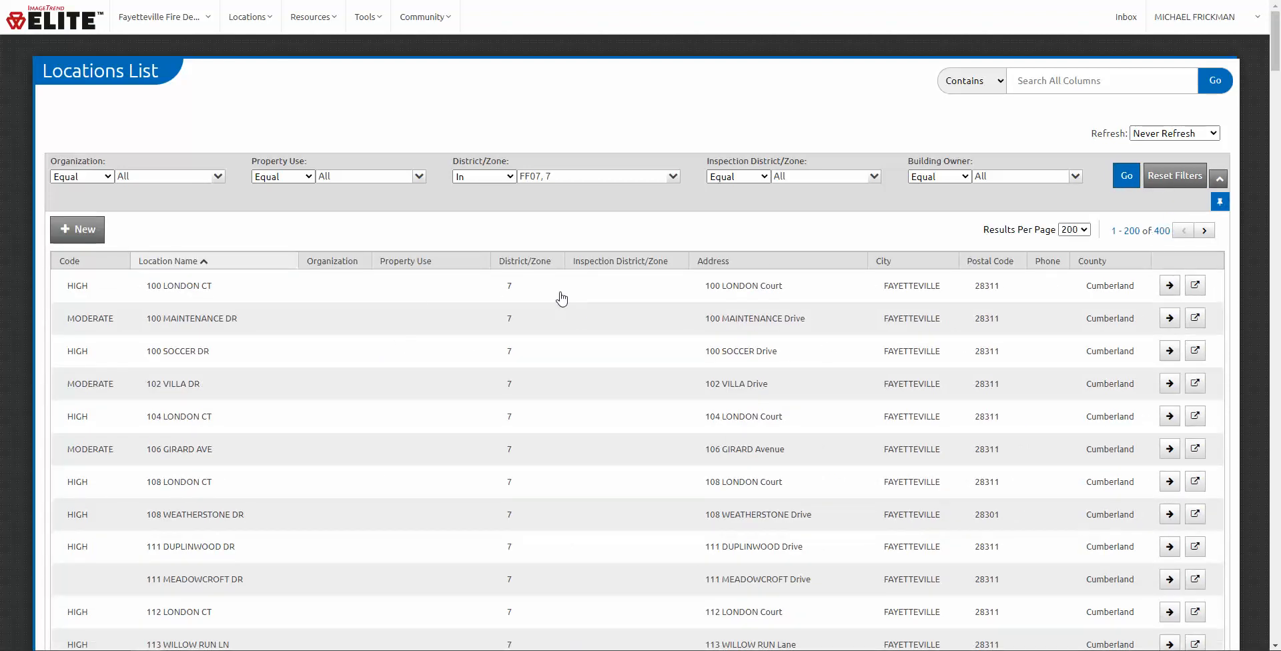
scroll(561, 300, down, 10)
scroll(561, 394, down, 5)
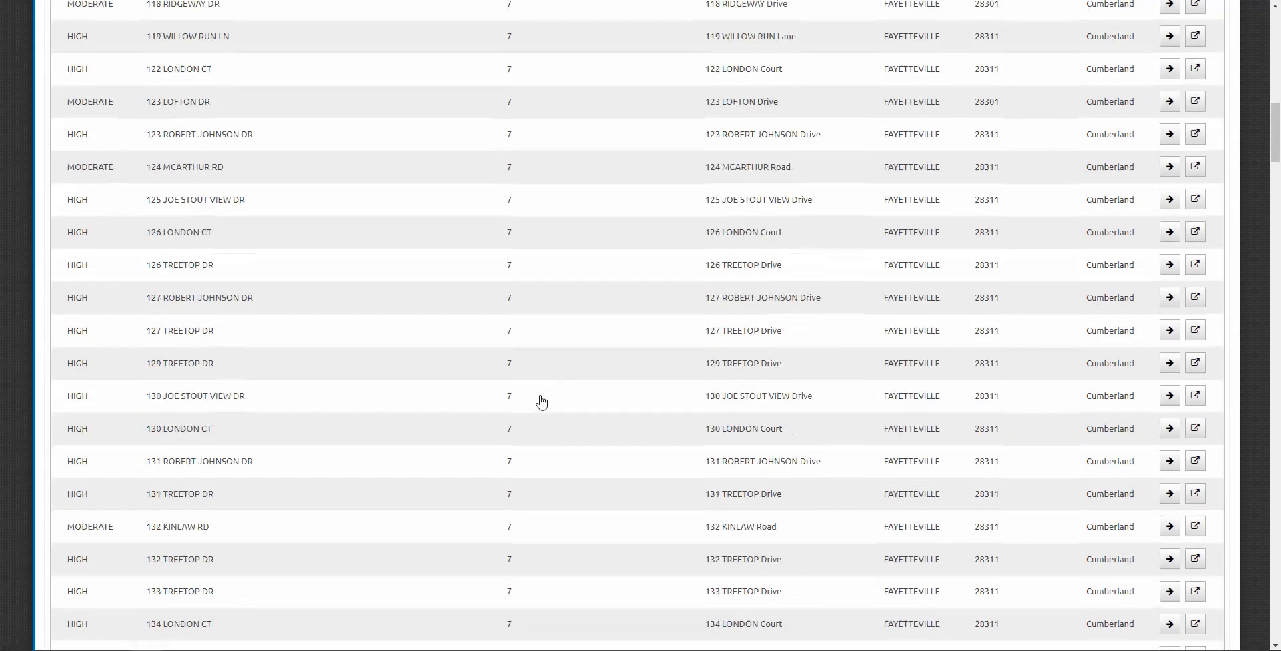
scroll(449, 529, down, 5)
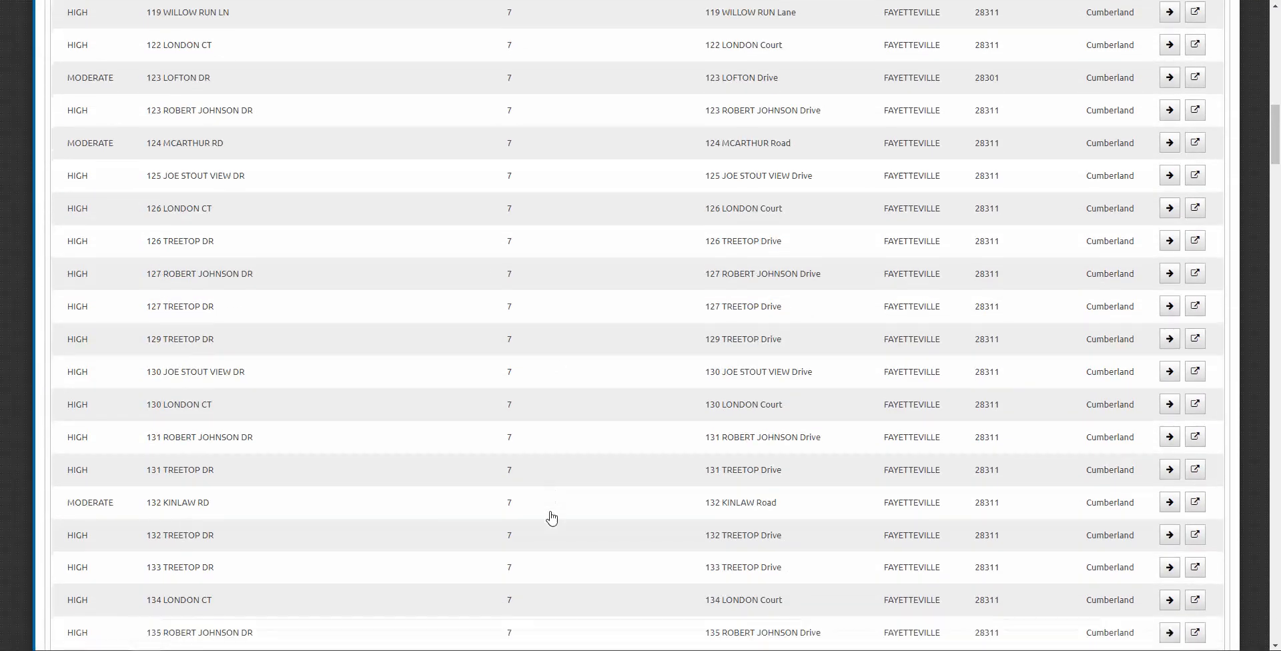
scroll(542, 403, up, 20)
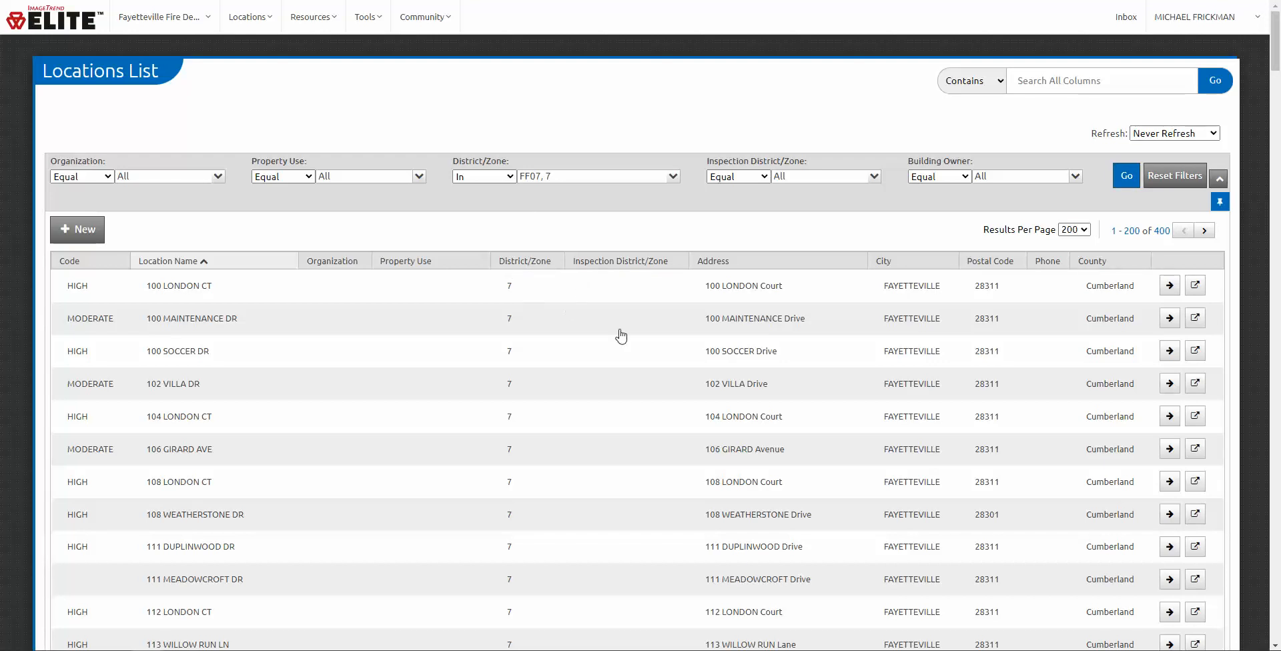
Step: Reset the filters, then open the 100 S REILLY RD location record
click(1156, 187)
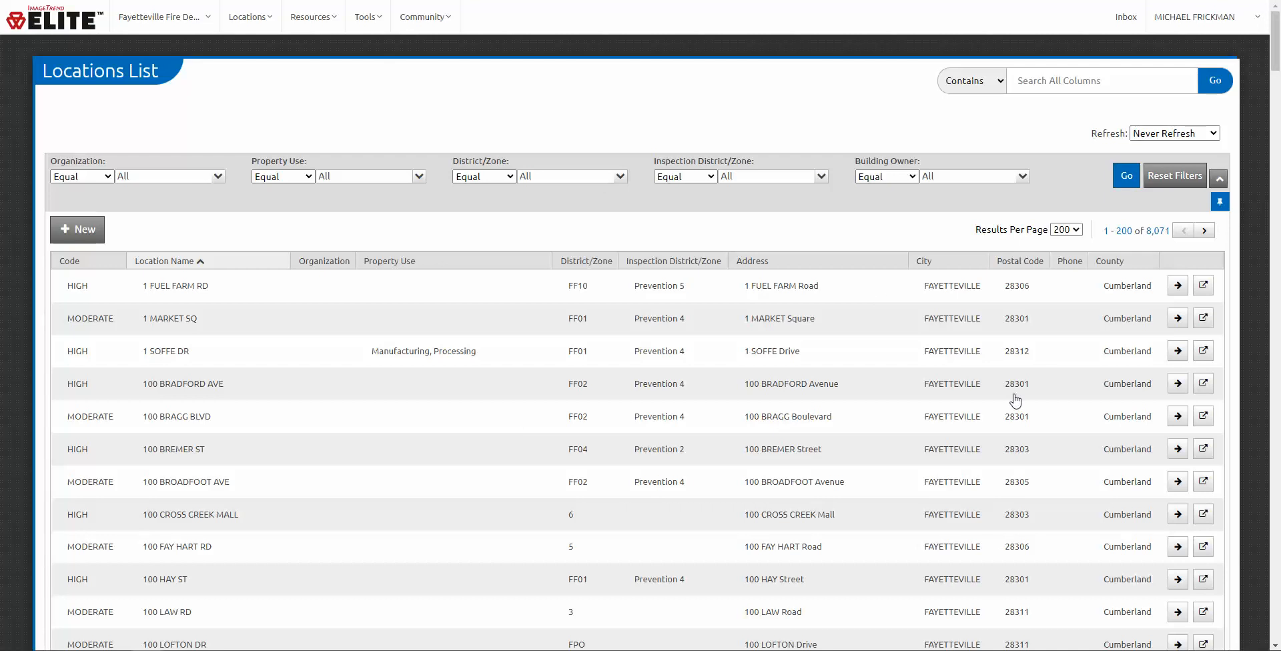
scroll(769, 397, down, 3)
scroll(768, 397, down, 1)
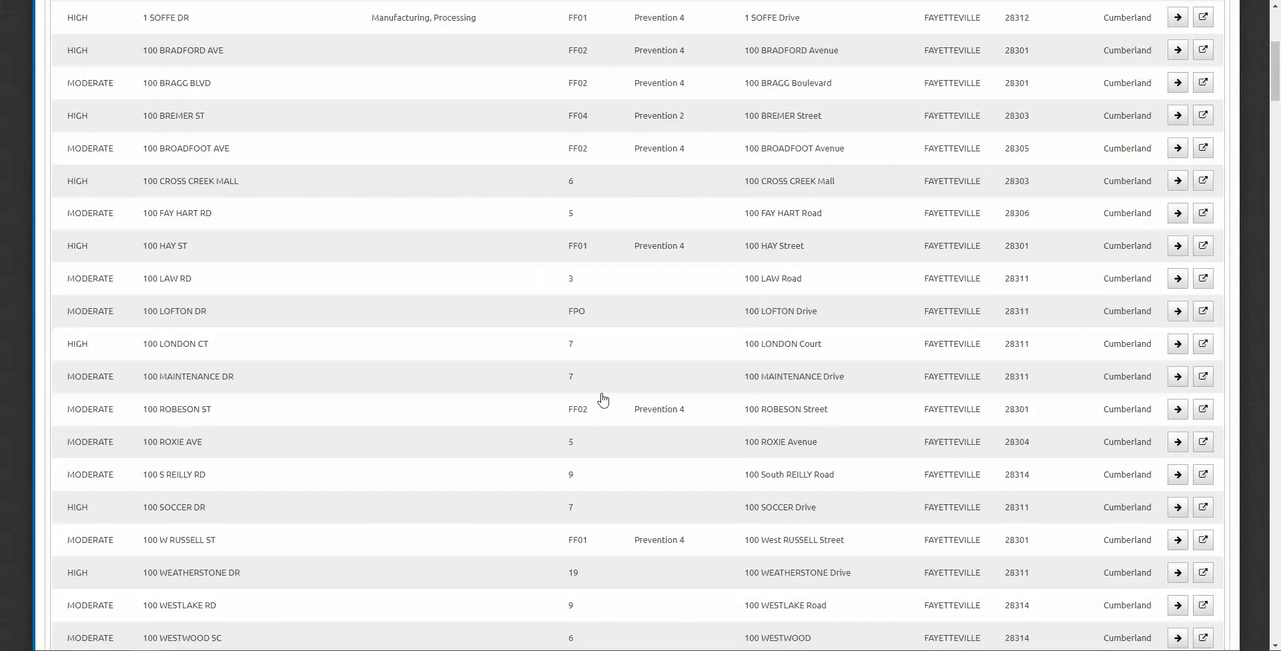
scroll(741, 396, down, 2)
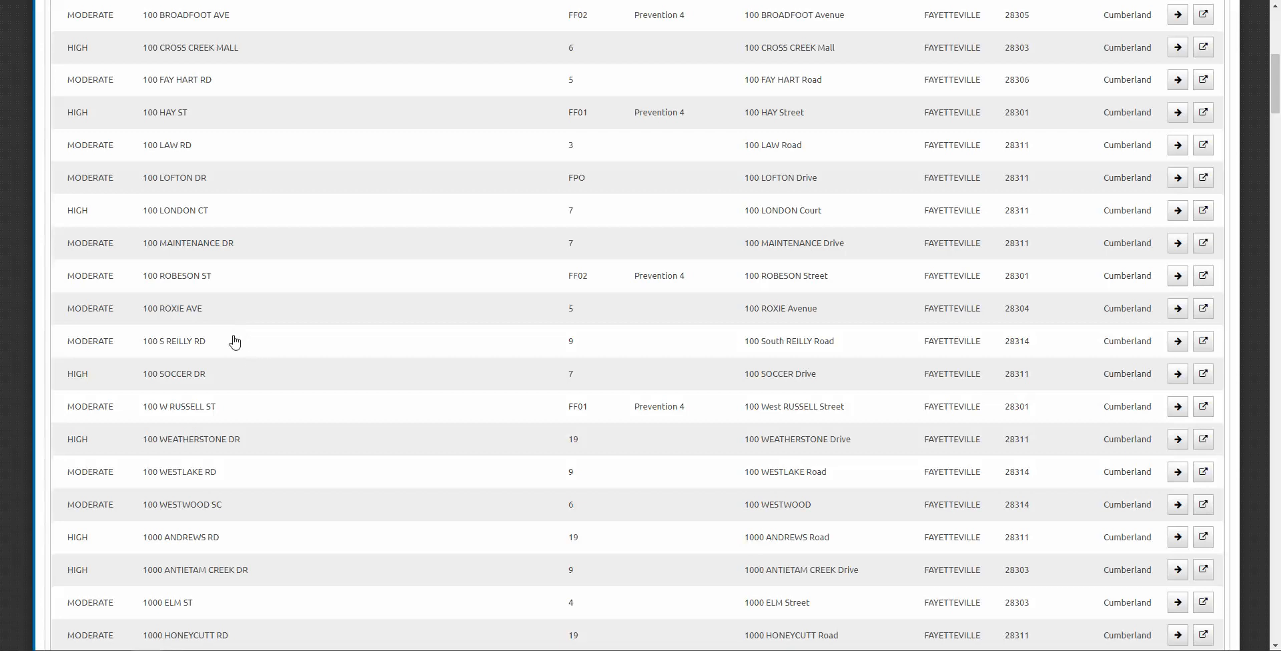
click(1203, 341)
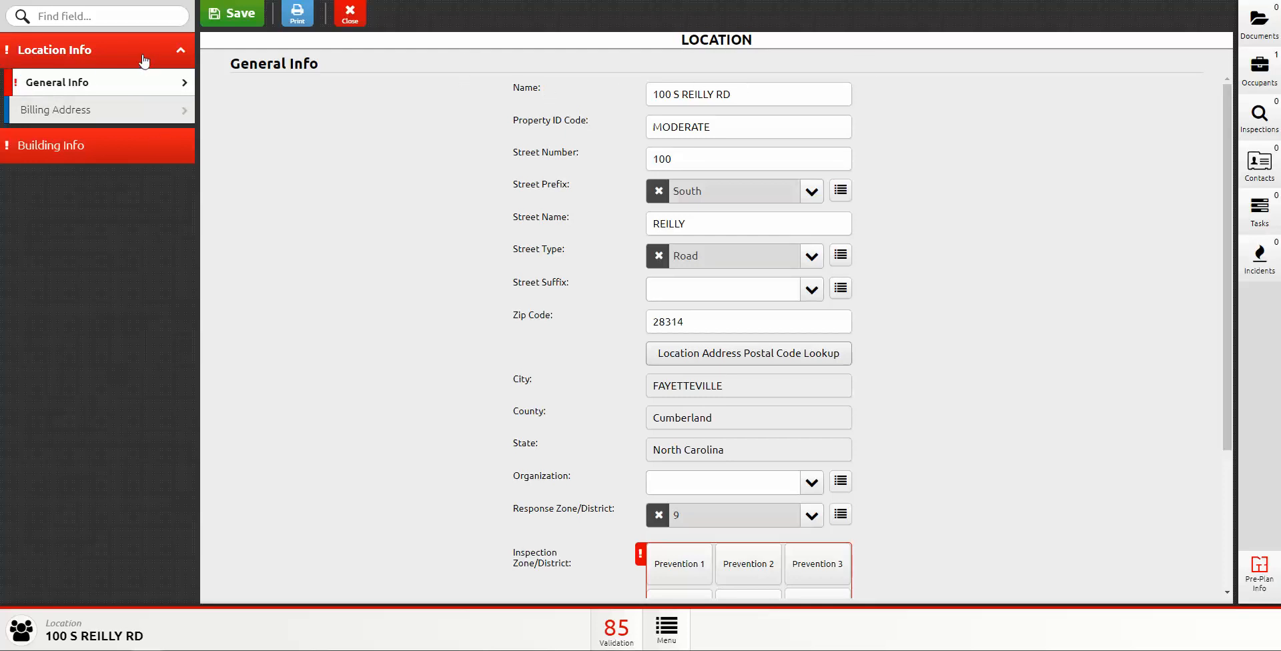
click(612, 632)
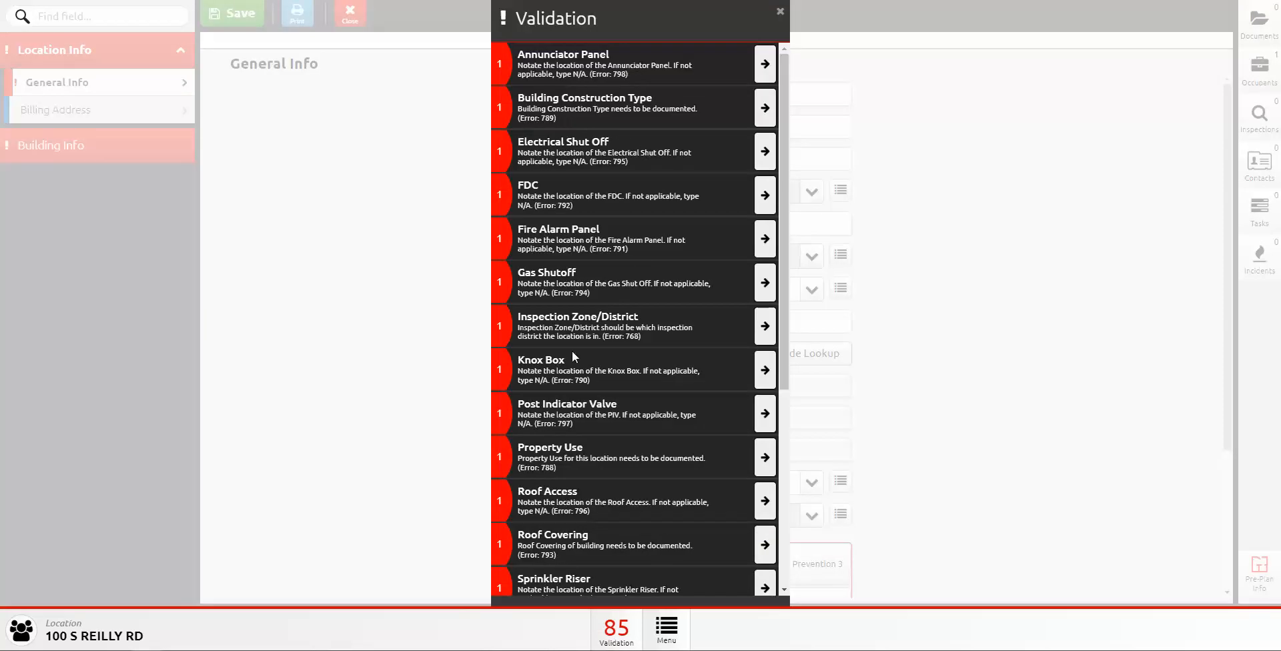
click(766, 63)
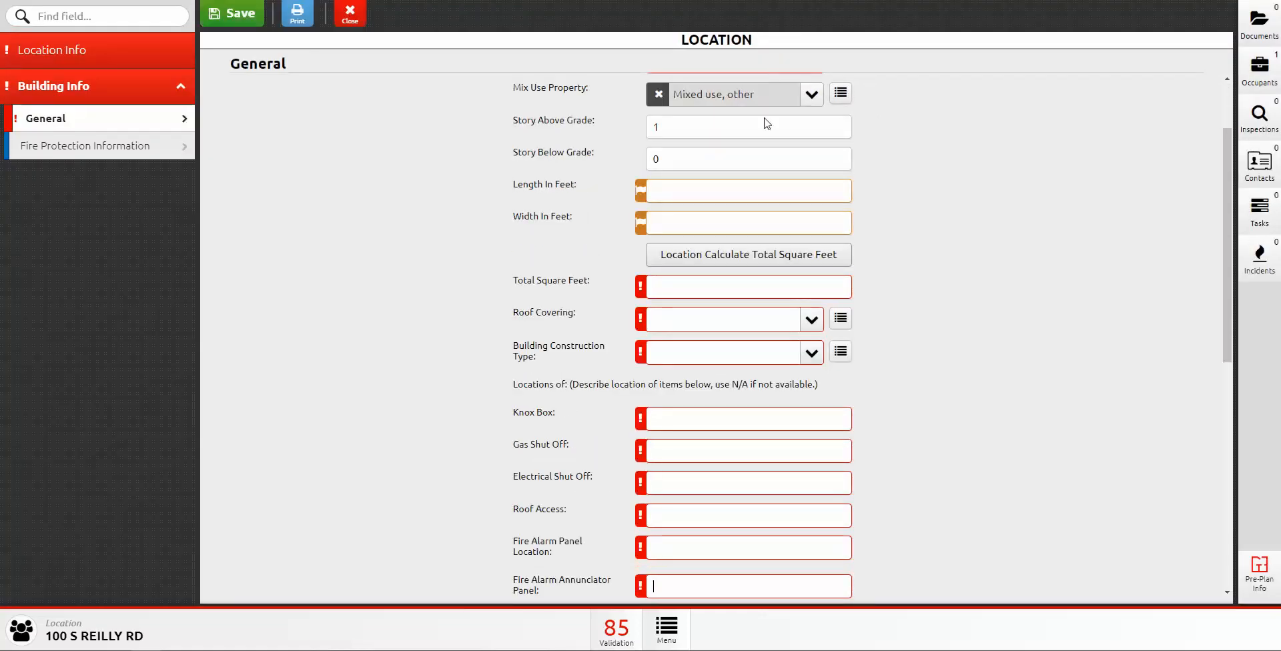
click(105, 51)
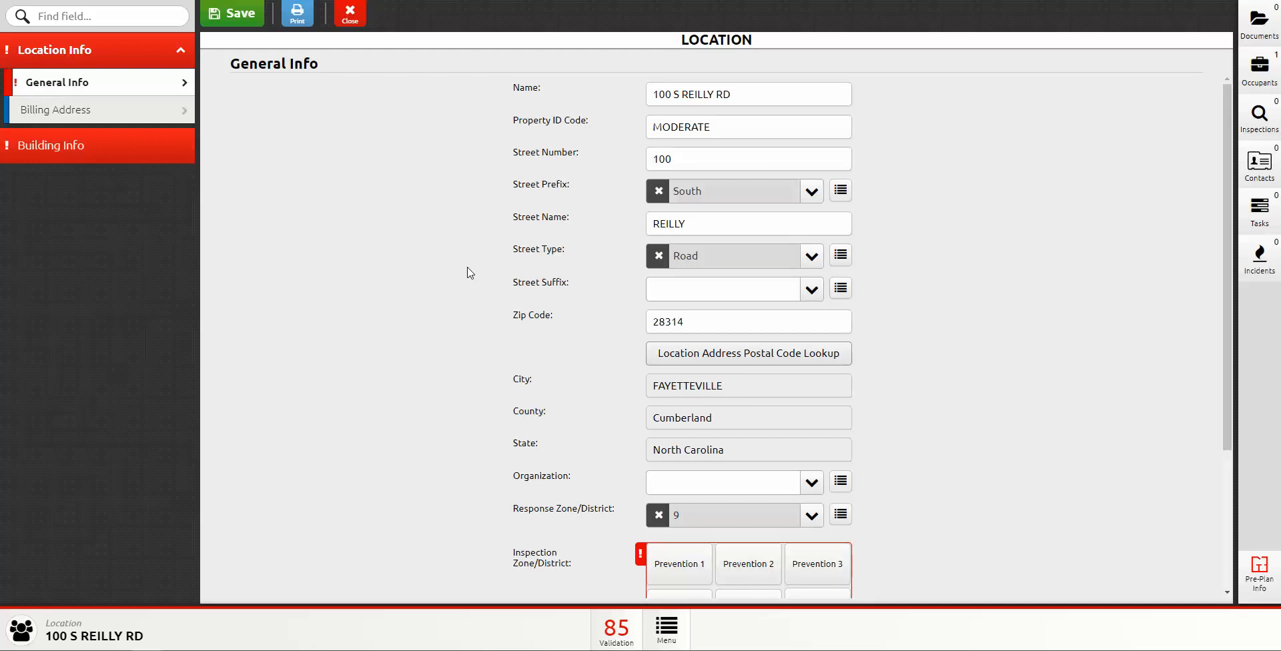
scroll(539, 318, down, 2)
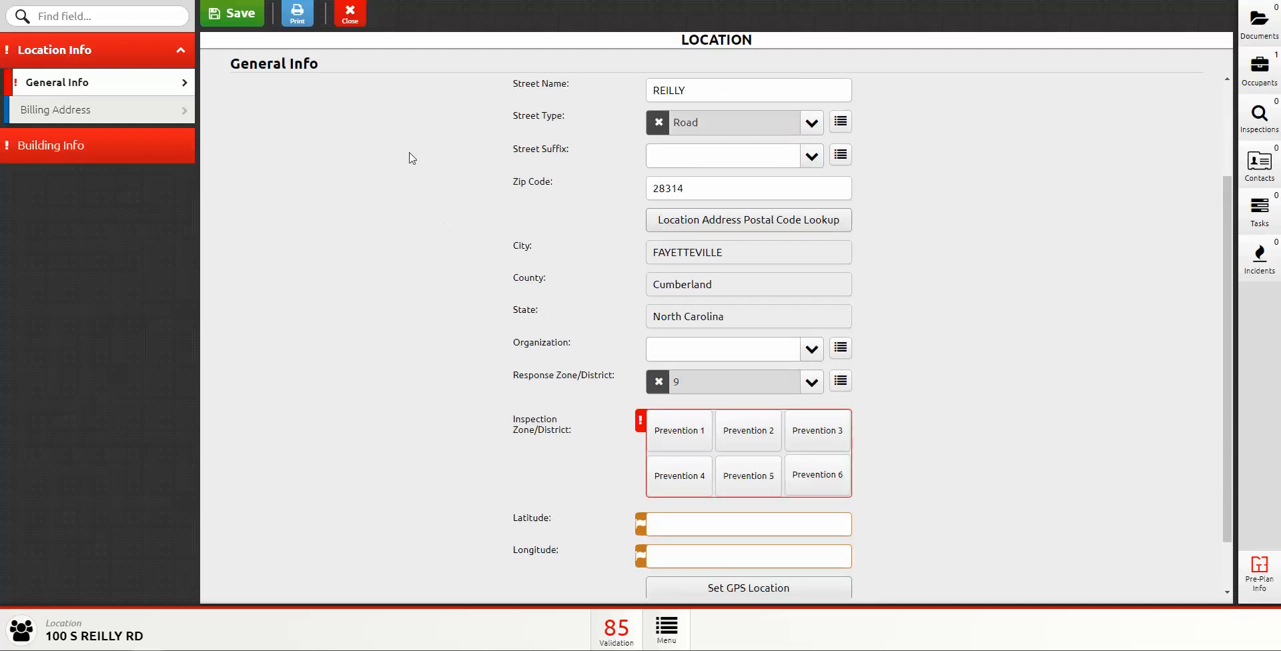
scroll(444, 251, up, 2)
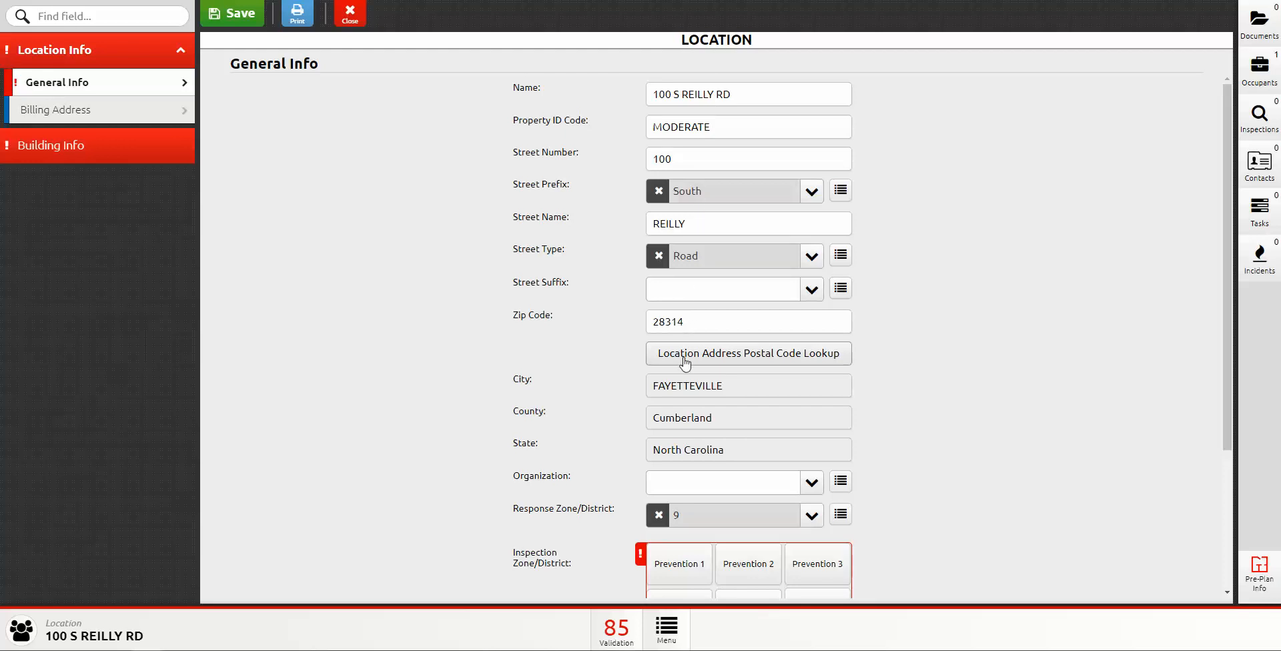
scroll(686, 363, down, 2)
scroll(564, 323, up, 2)
click(1259, 259)
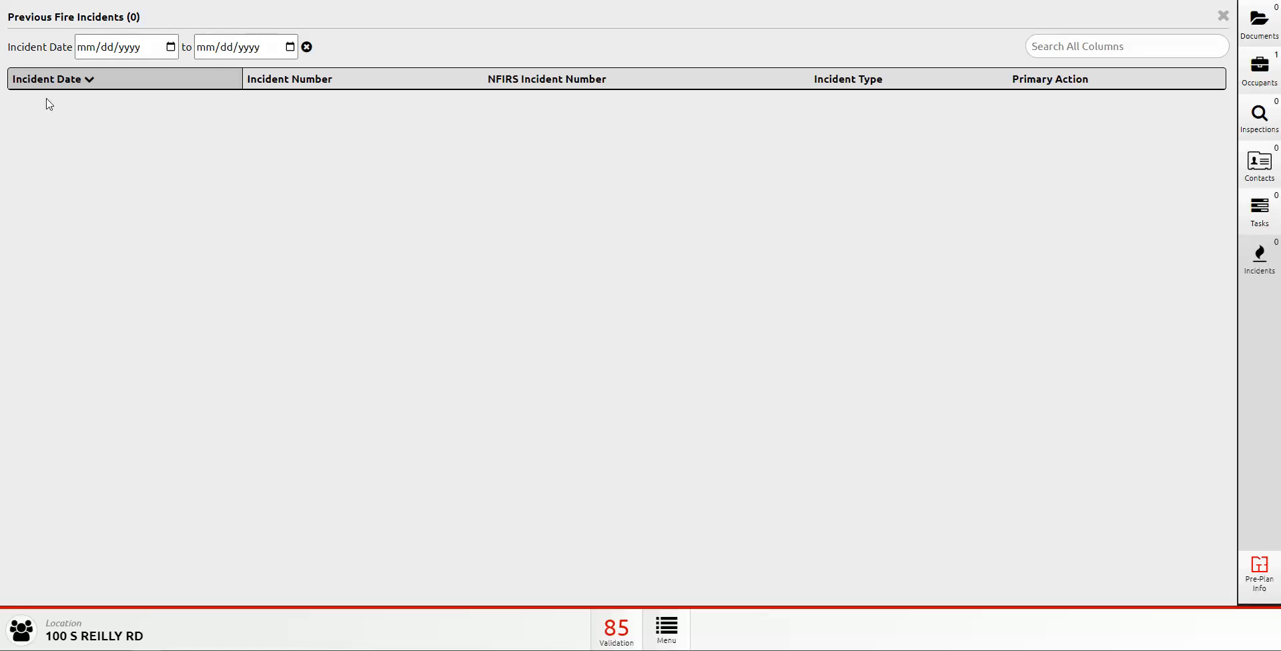
click(1223, 16)
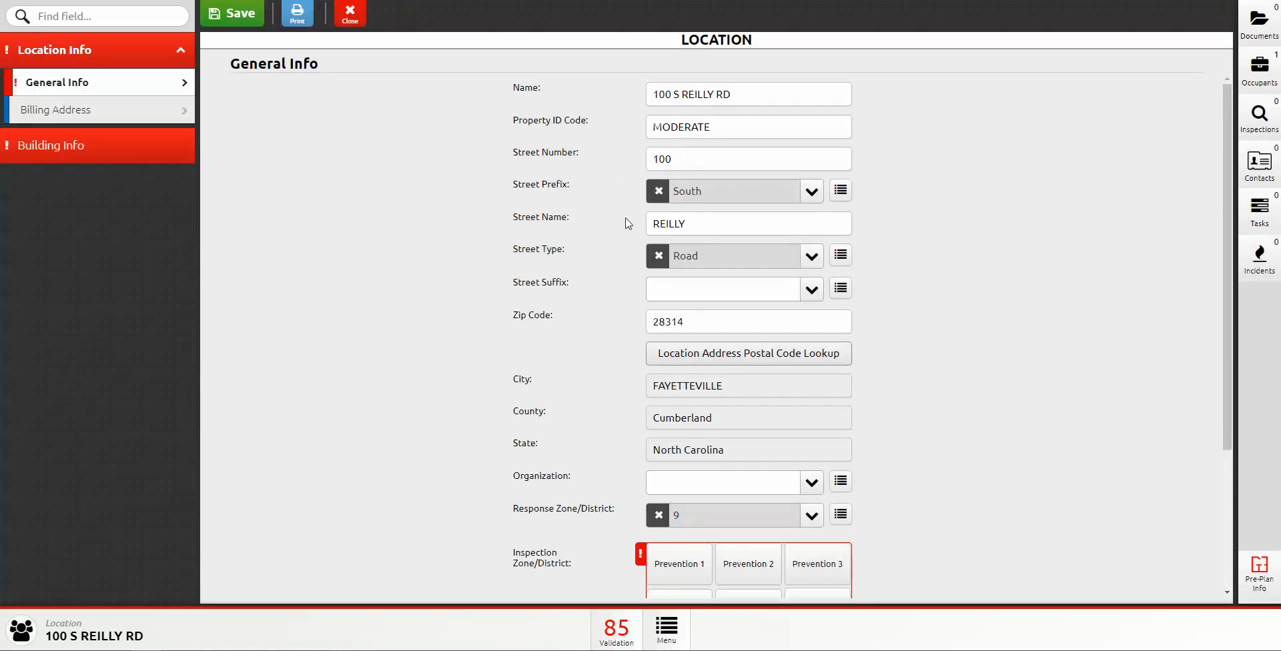
Step: Choose FF09 as the Response Zone/District, leaving Organization unchanged
scroll(511, 266, down, 2)
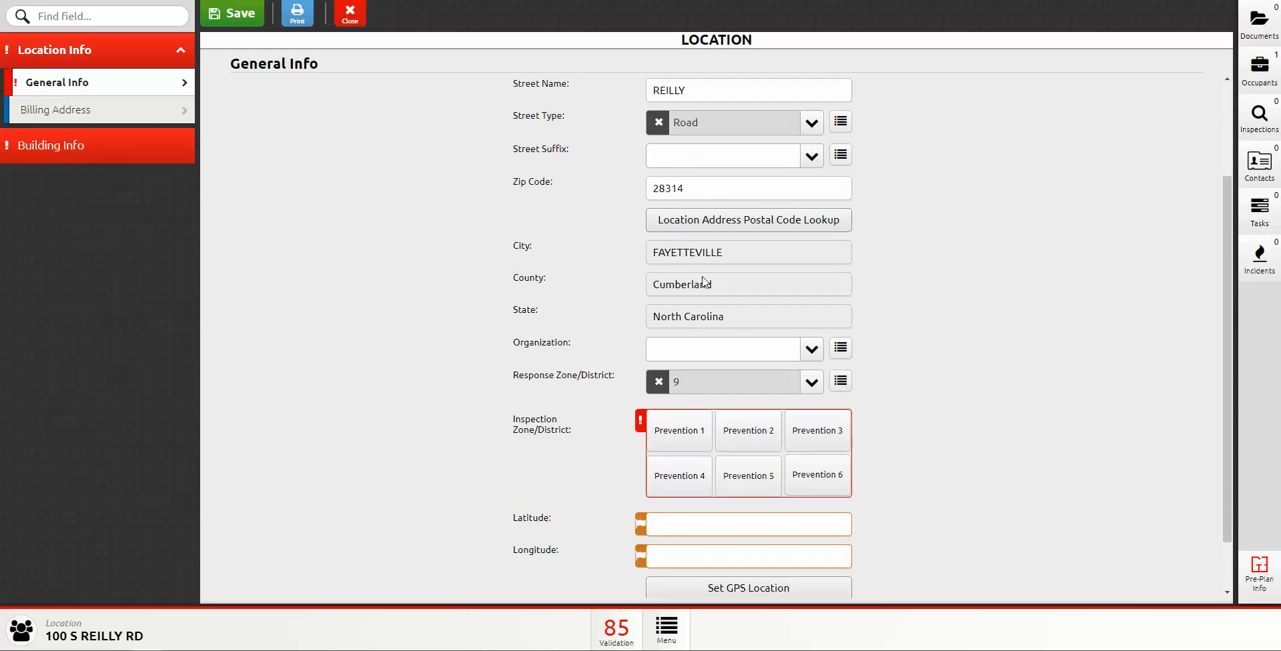
scroll(568, 268, down, 2)
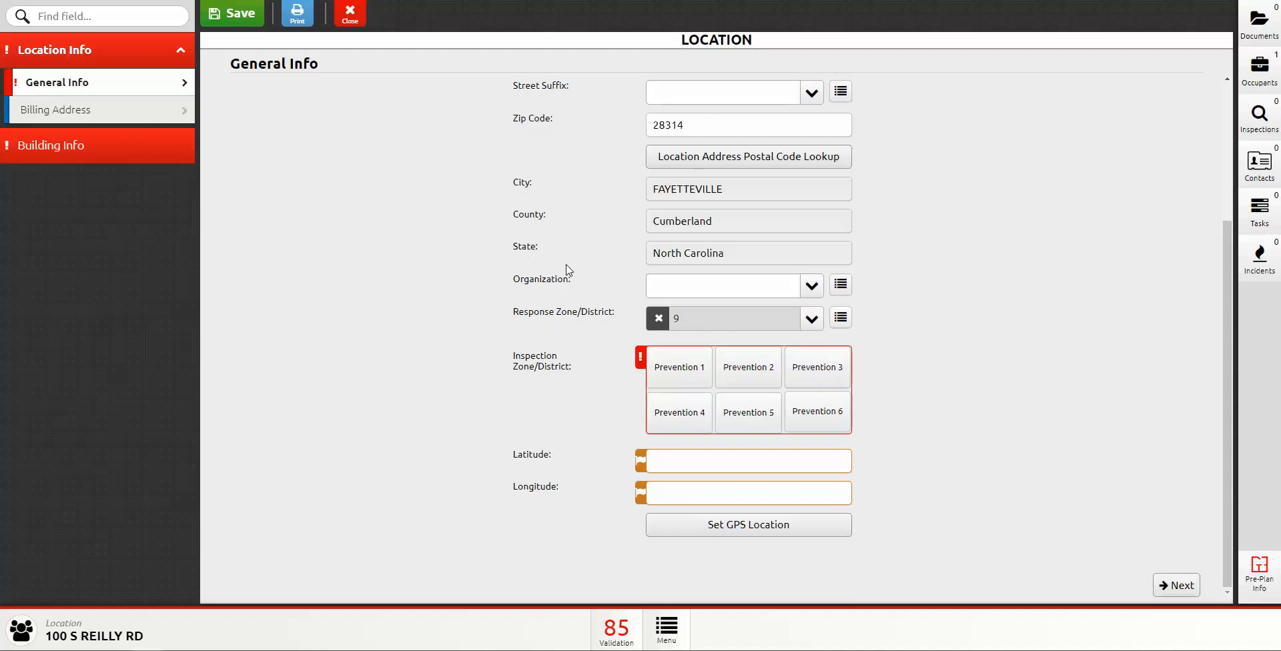
click(818, 292)
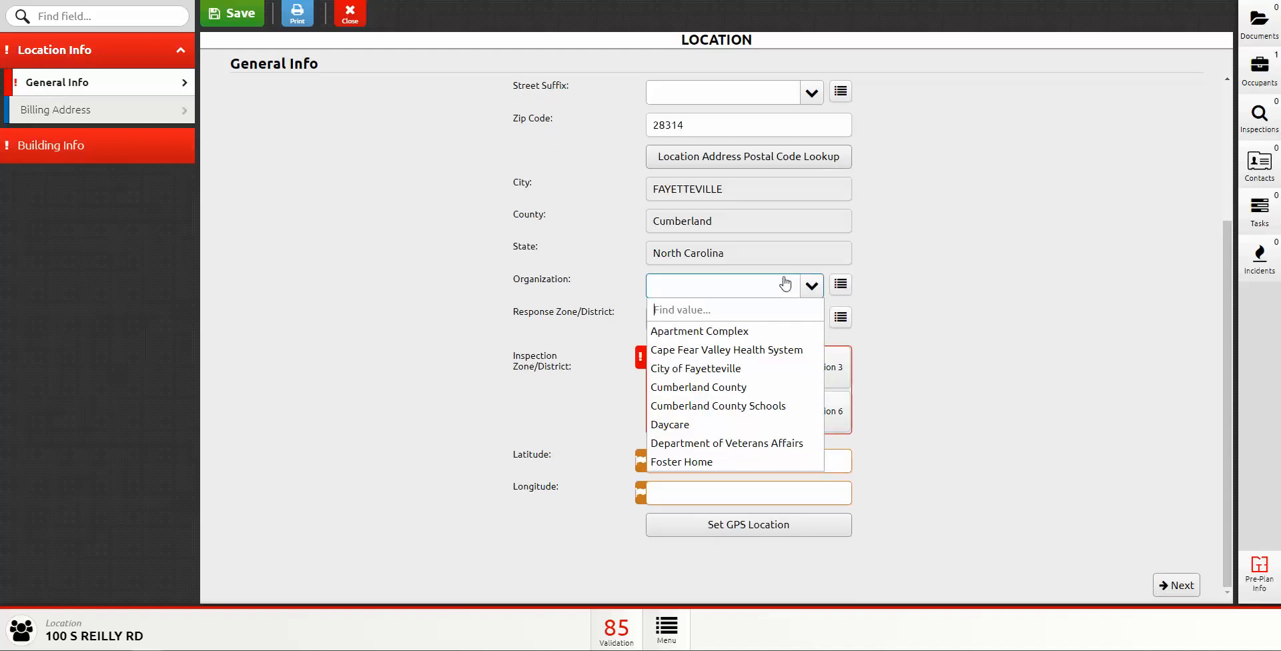
click(501, 288)
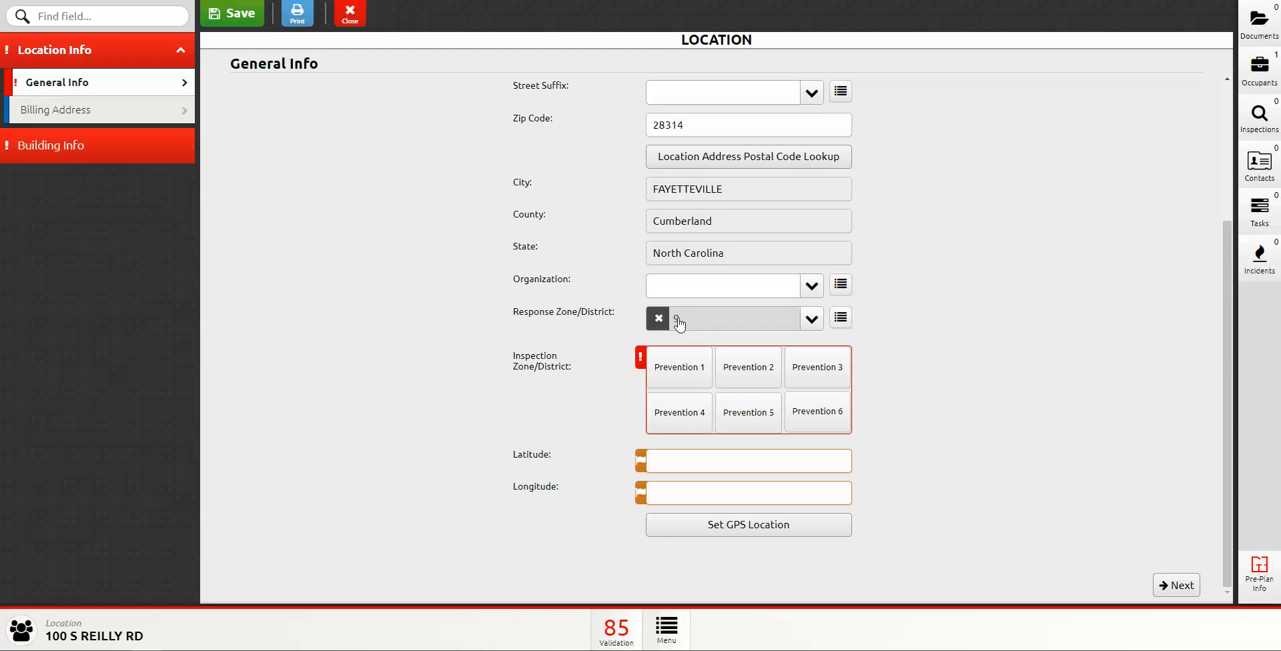
click(813, 321)
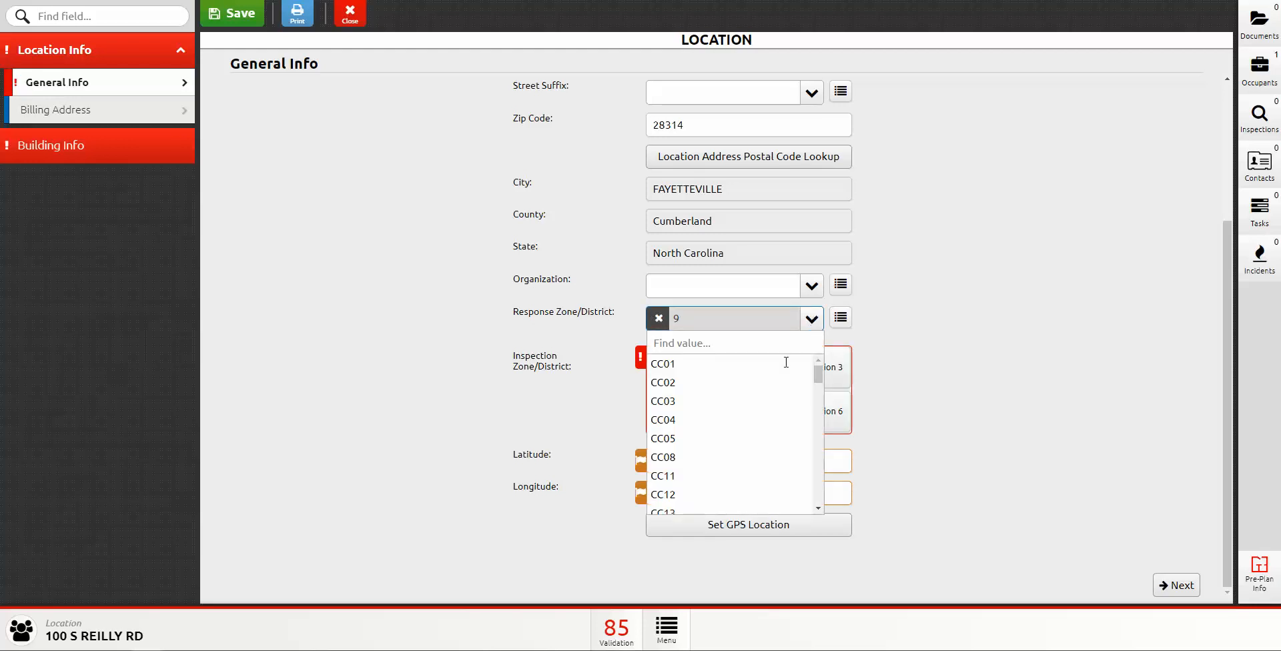
scroll(771, 408, down, 10)
scroll(768, 417, down, 3)
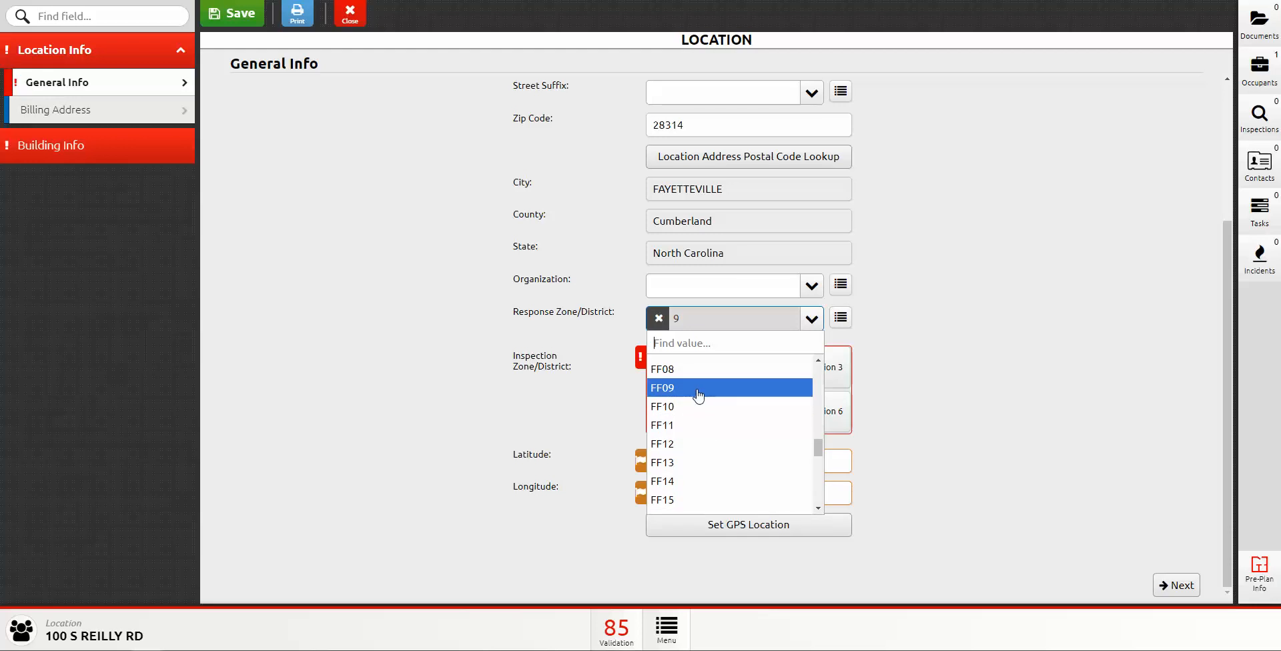
click(699, 395)
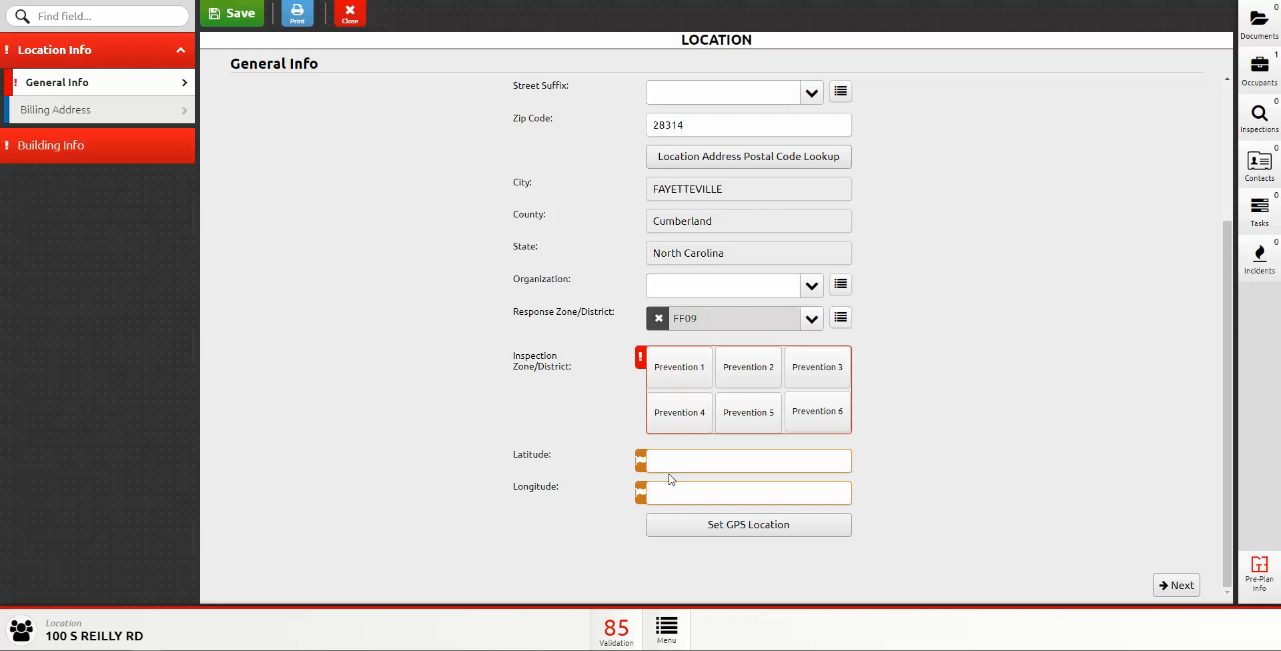
click(751, 533)
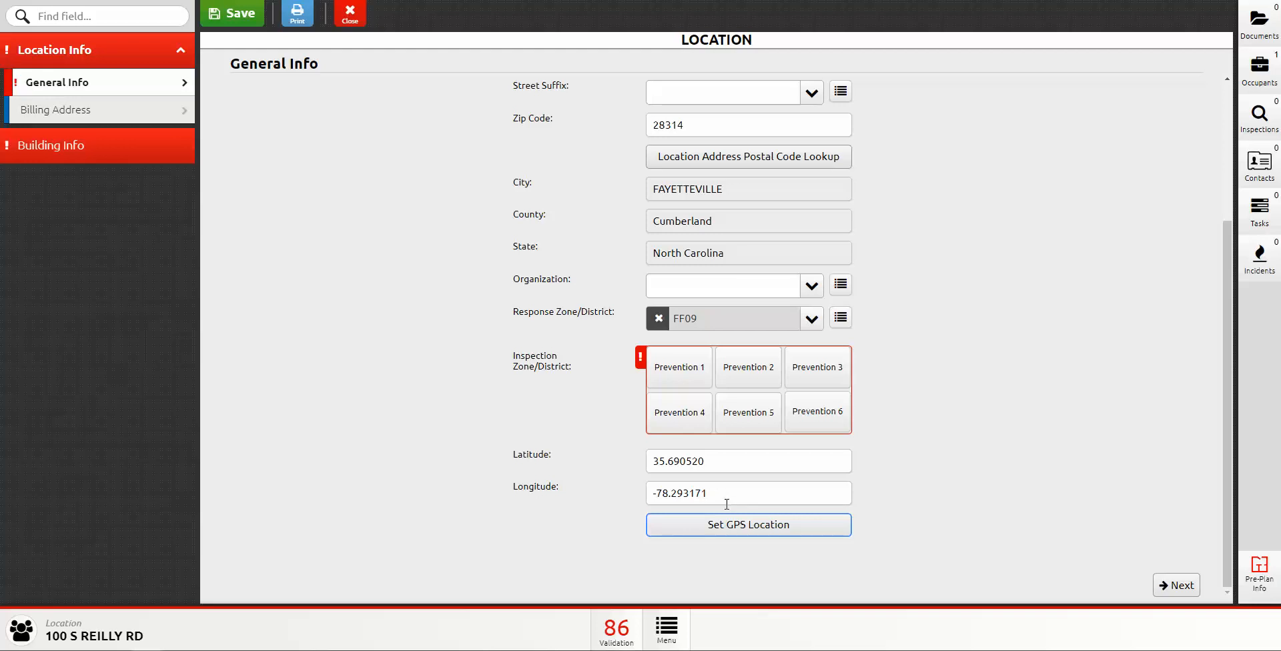
click(738, 492)
key(BackSpace)
key(BackSpace)
key(BackSpace)
key(BackSpace)
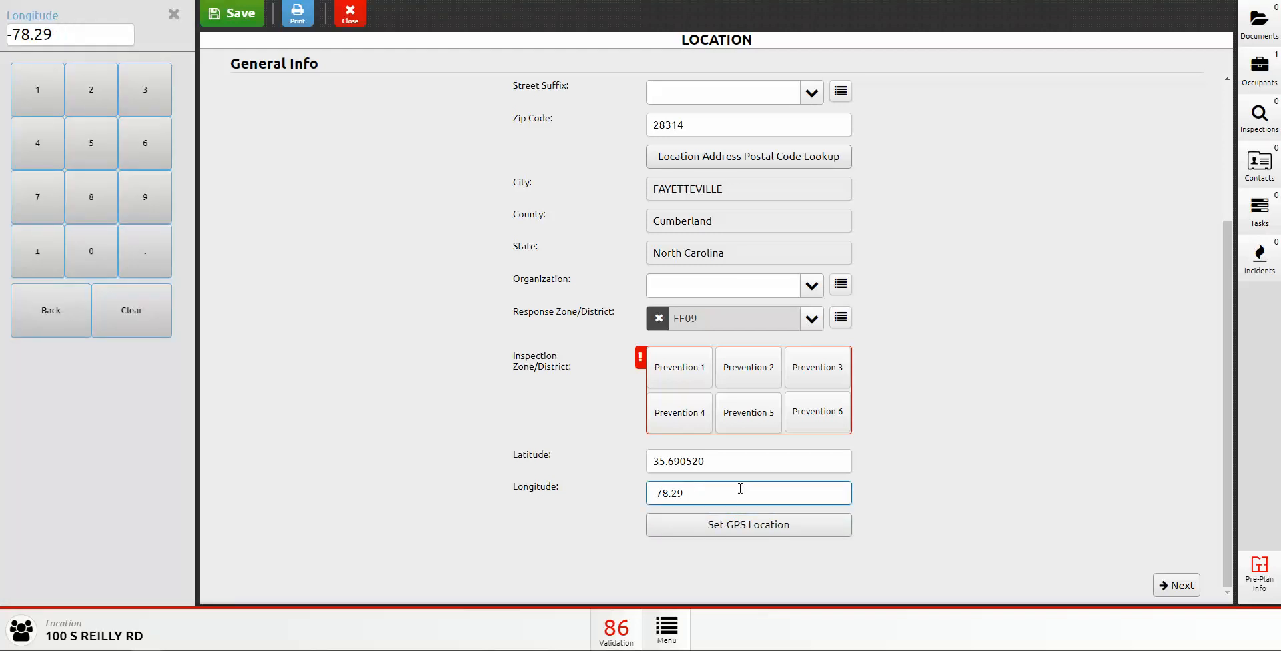
key(BackSpace)
key(BackSpace)
key(BackSpace)
key(BackSpace)
key(BackSpace)
key(BackSpace)
click(716, 466)
key(BackSpace)
key(BackSpace)
key(BackSpace)
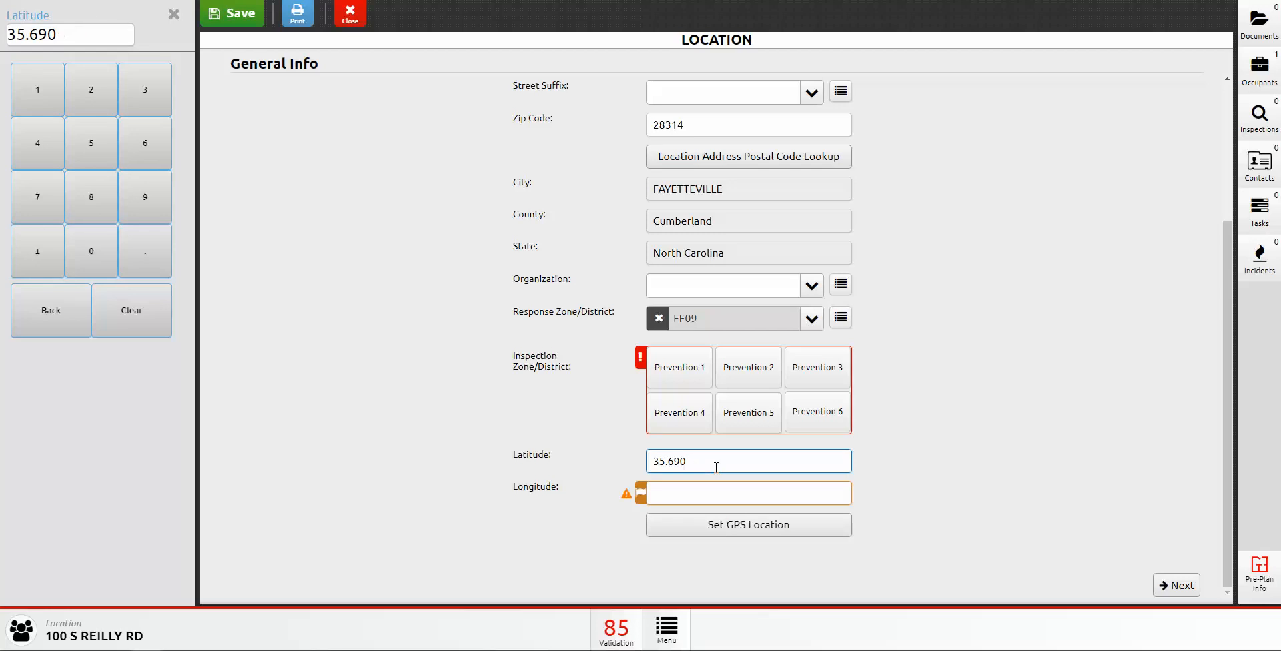
key(BackSpace)
key(BackSpace)
key(BackSpace)
key(BackSpace)
key(BackSpace)
key(BackSpace)
click(1005, 410)
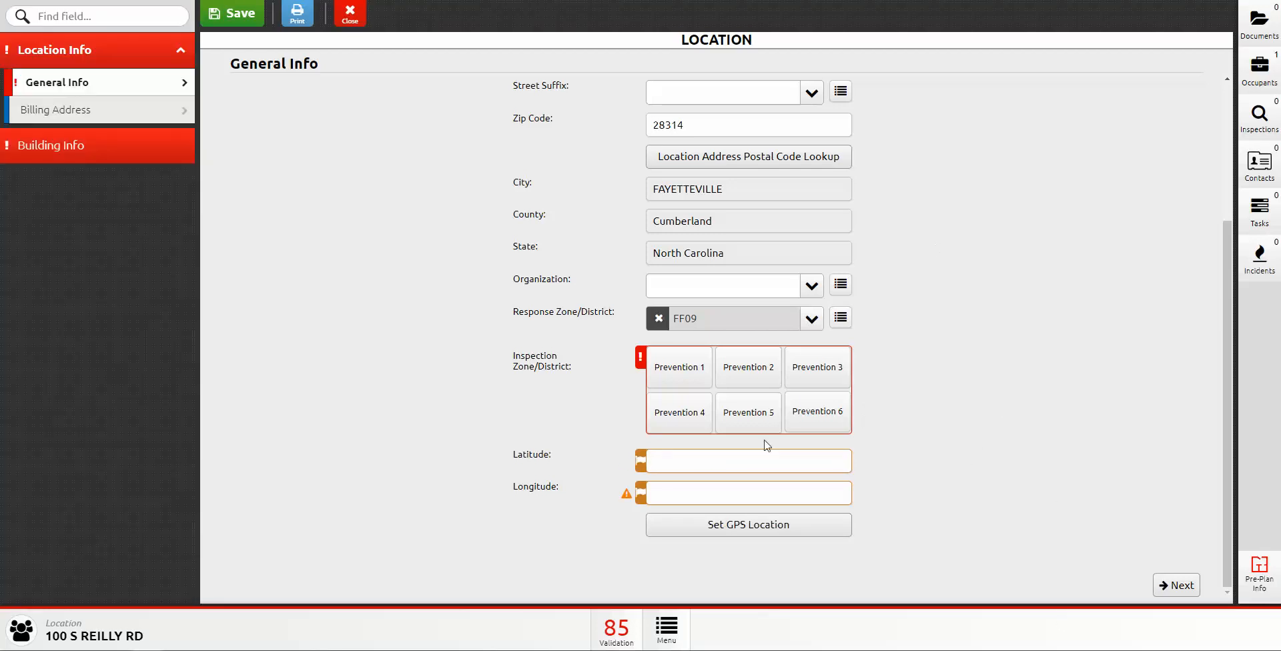
scroll(767, 445, up, 3)
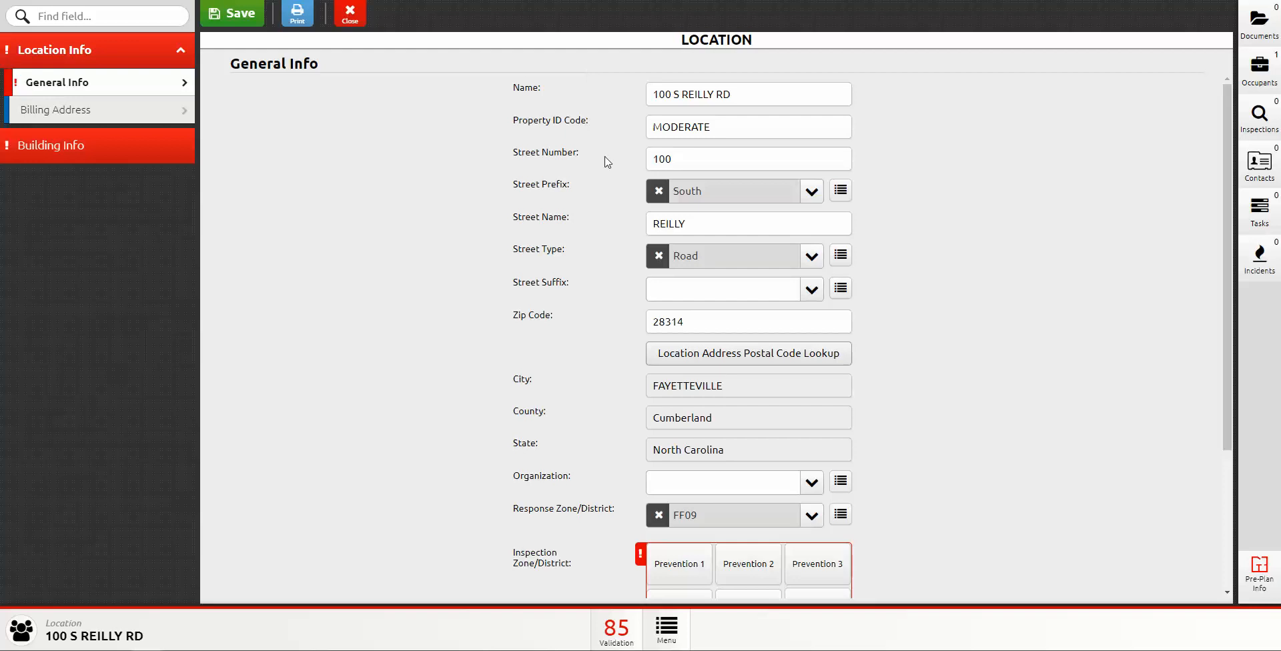
scroll(623, 427, down, 3)
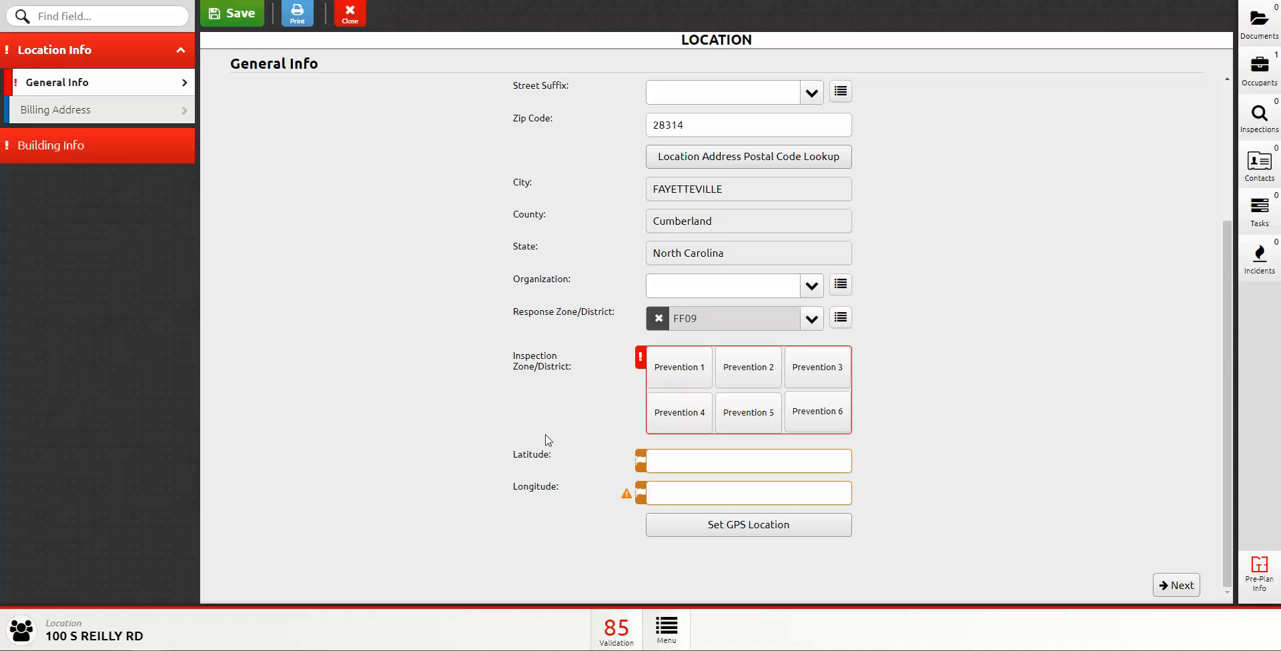
scroll(549, 437, up, 4)
scroll(562, 427, down, 3)
scroll(562, 421, down, 1)
click(86, 118)
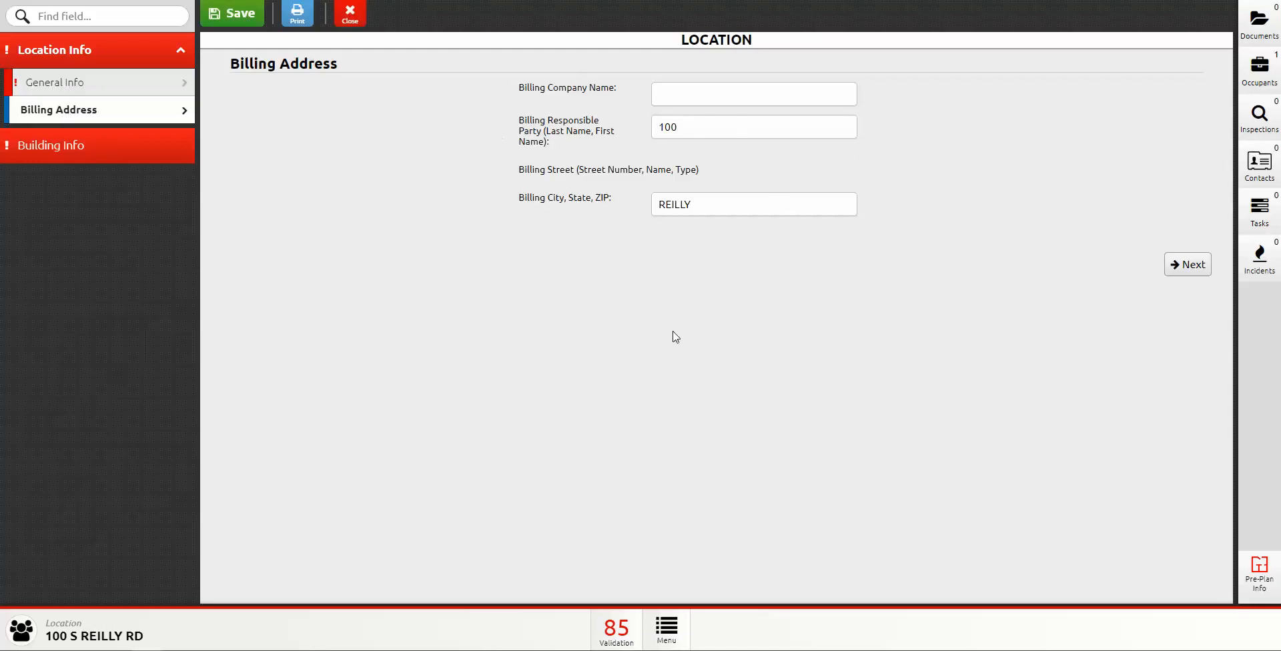
click(55, 85)
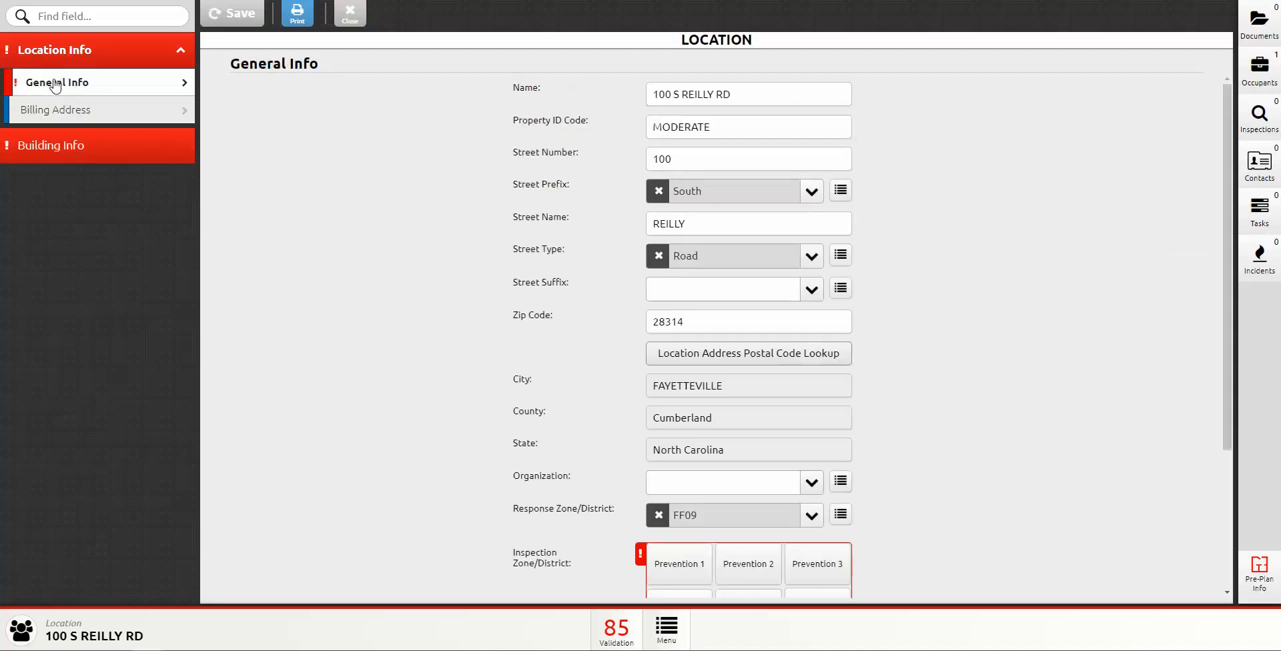
Step: Open Building Info General, keeping Structure Type Enclosed building and Building Status In normal use
click(60, 159)
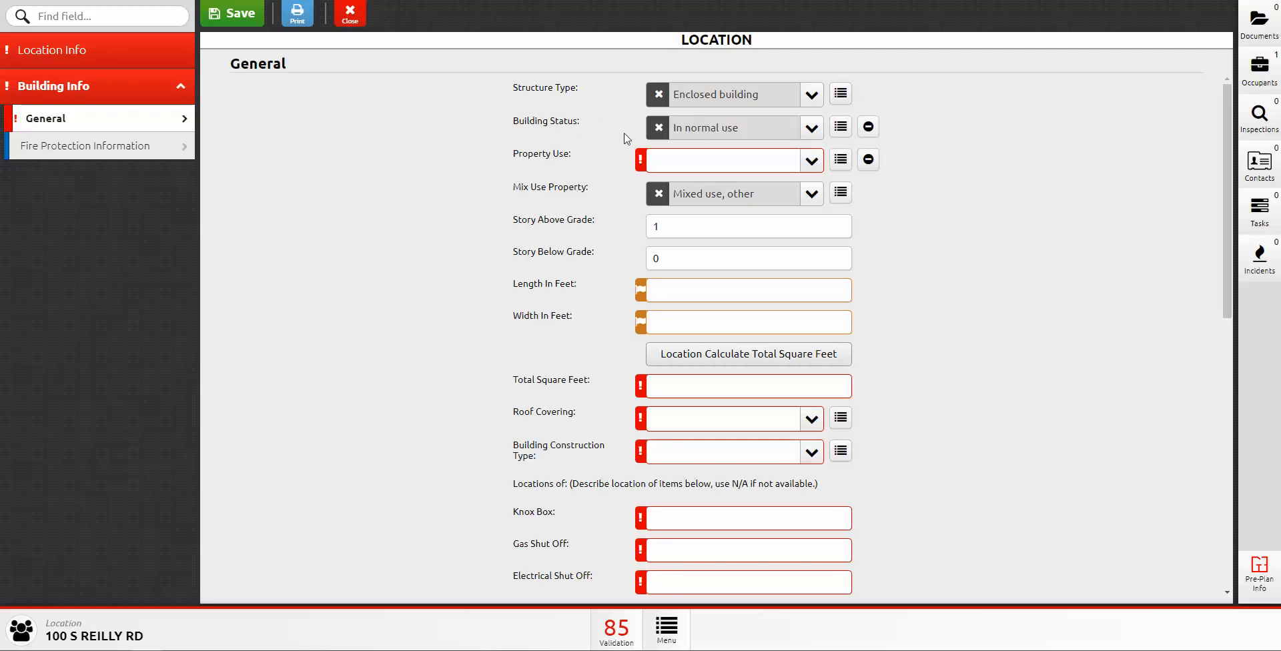
click(812, 95)
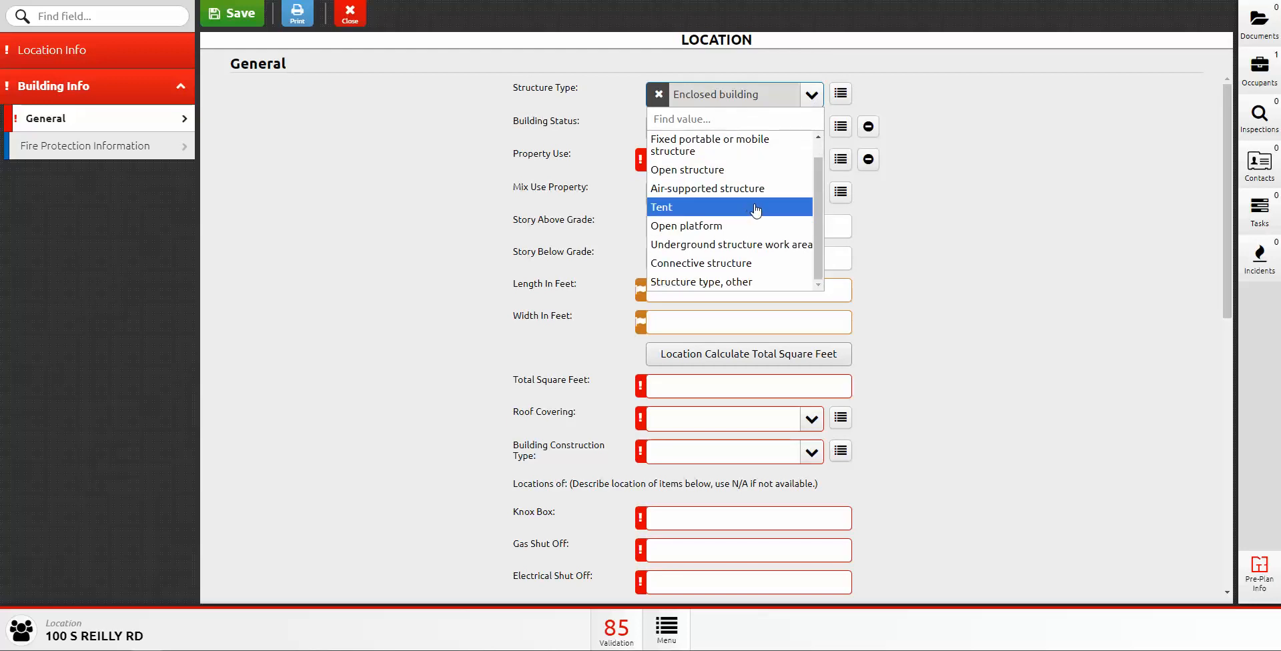
click(708, 146)
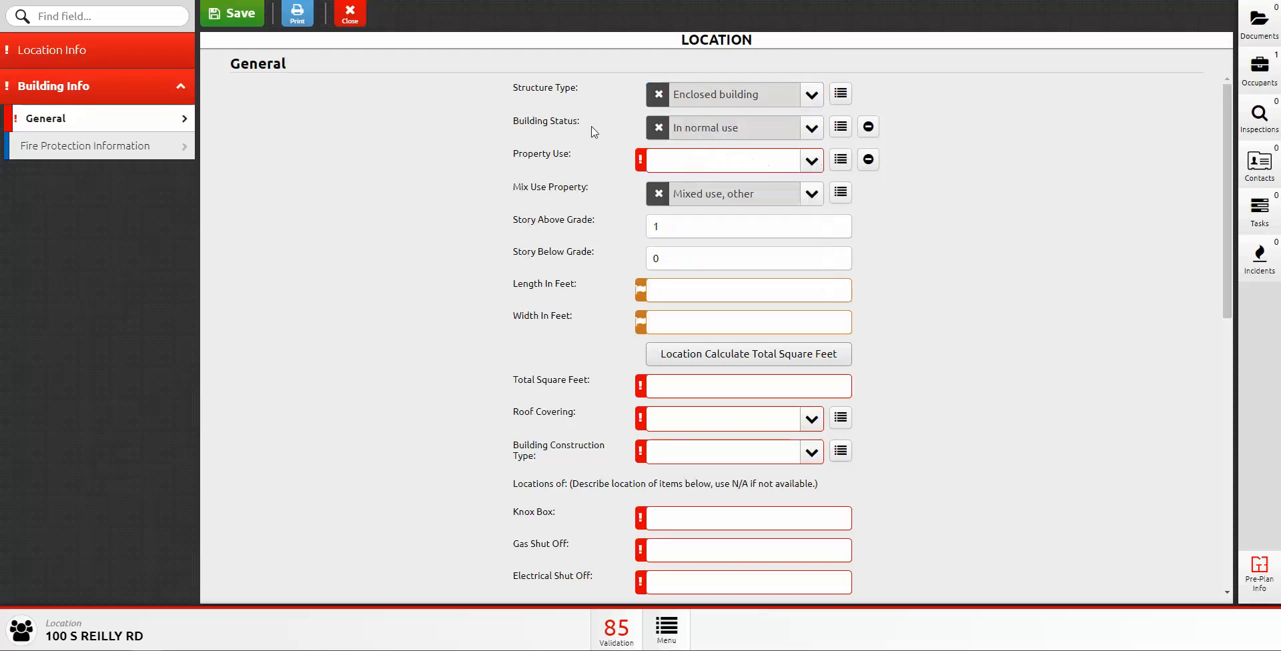
click(812, 133)
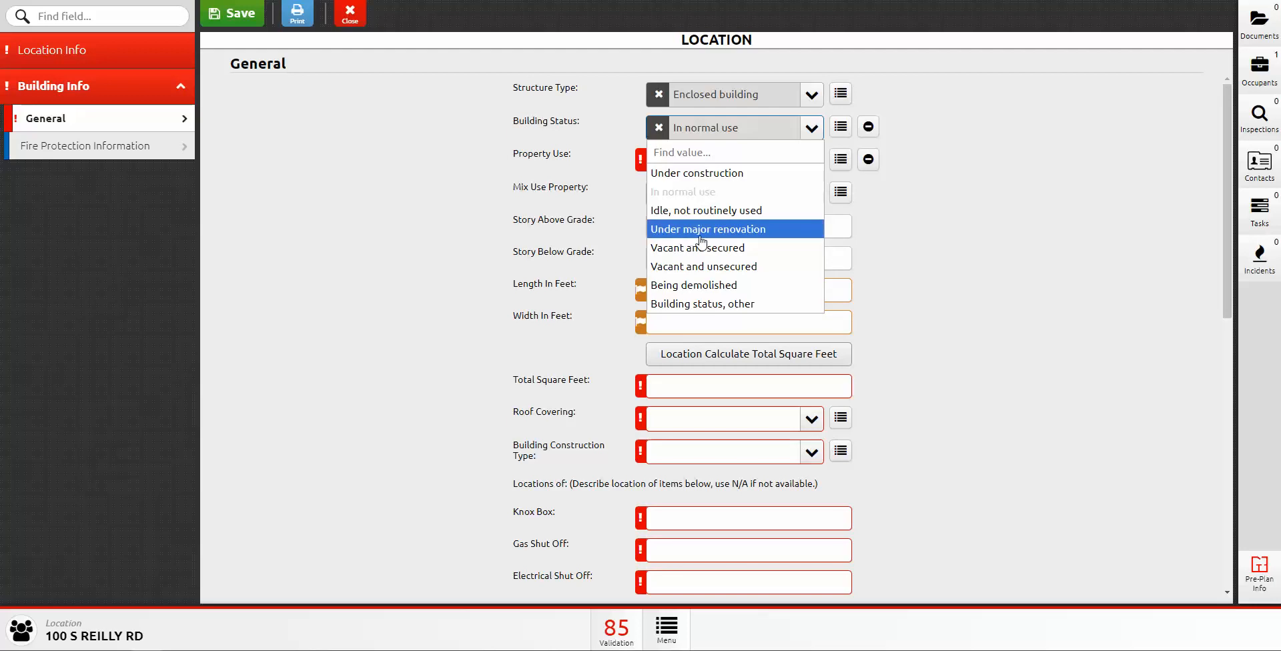
click(538, 175)
Step: Browse the Property Use categories, including Residential, without choosing a value
click(811, 161)
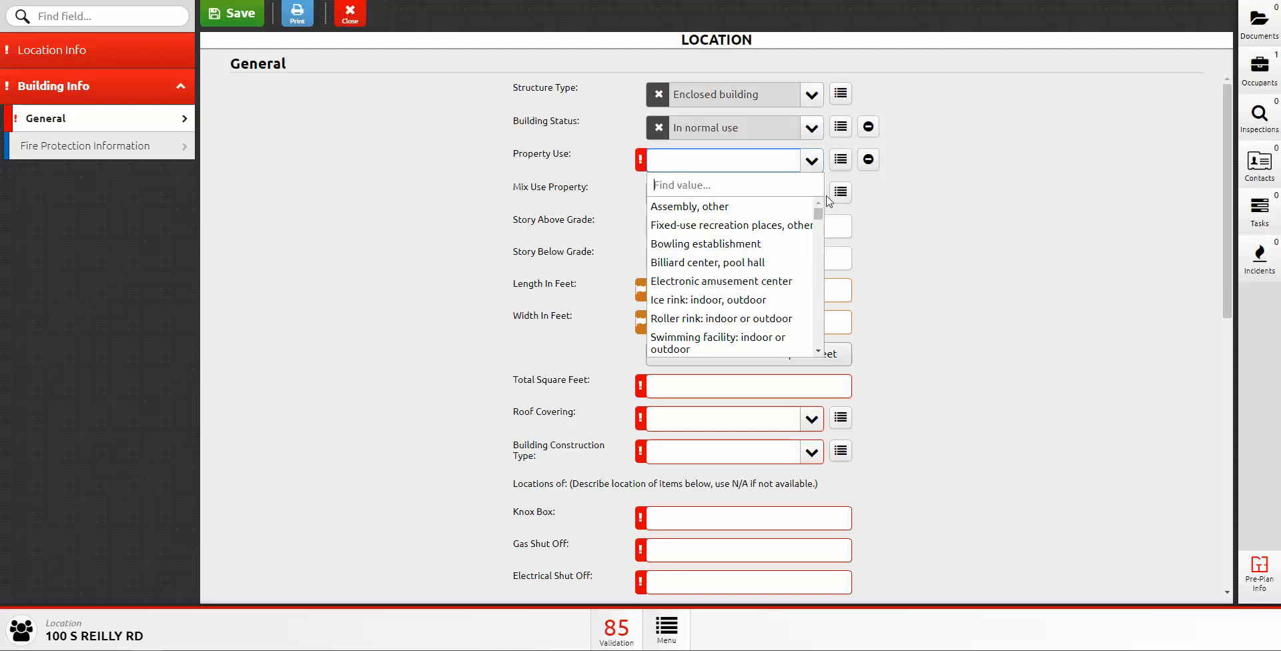
click(841, 160)
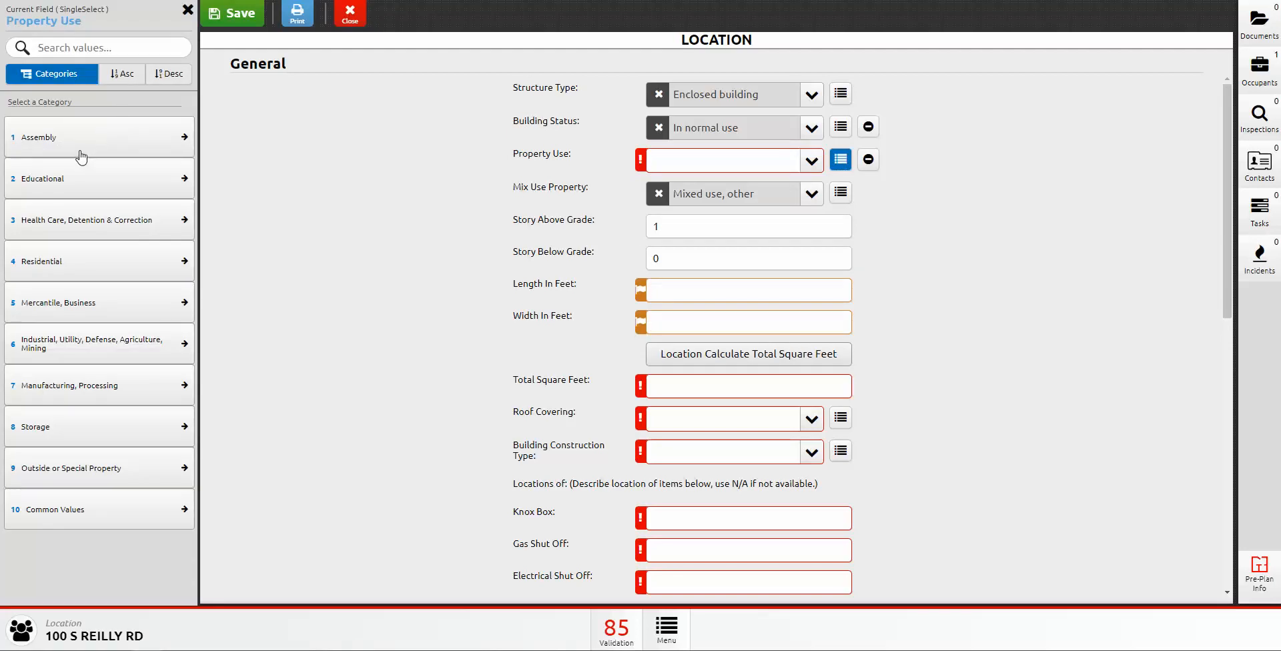
click(50, 269)
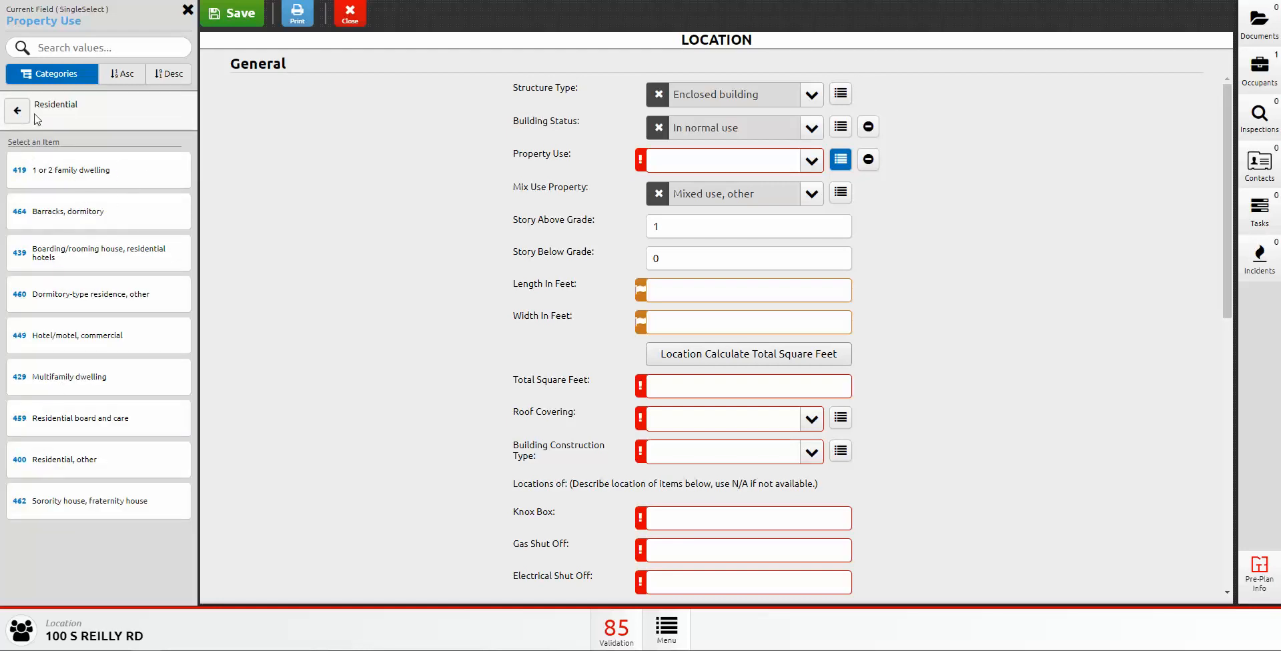
click(10, 119)
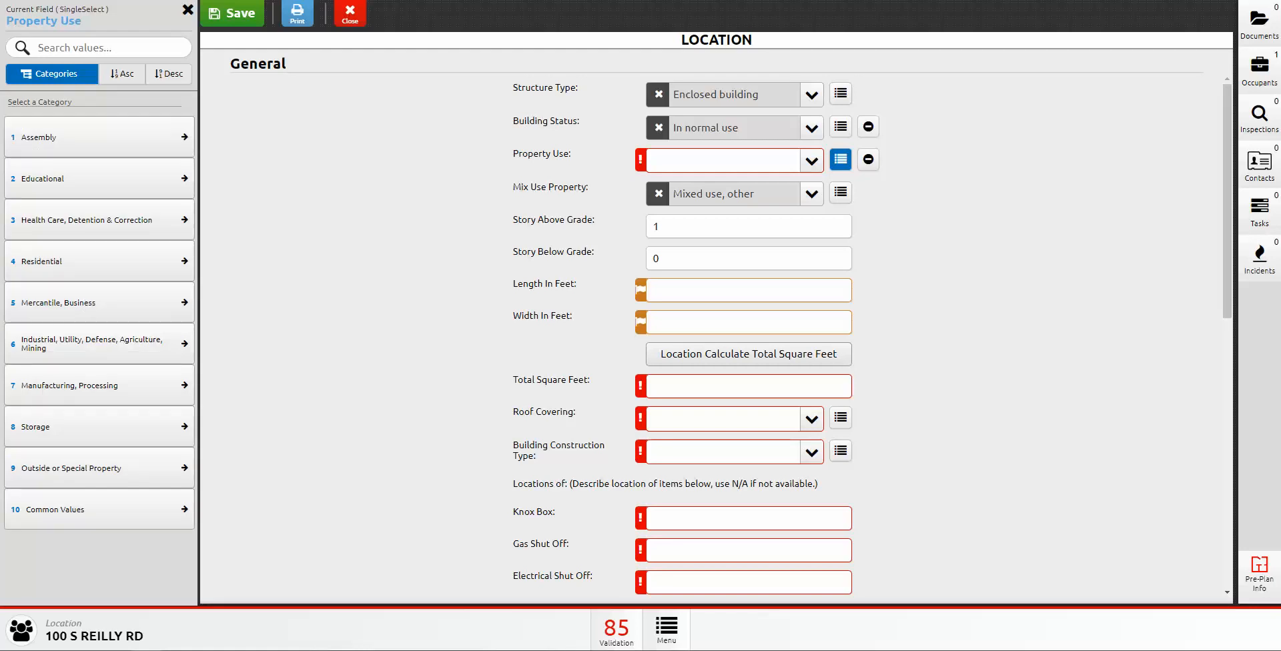
click(187, 10)
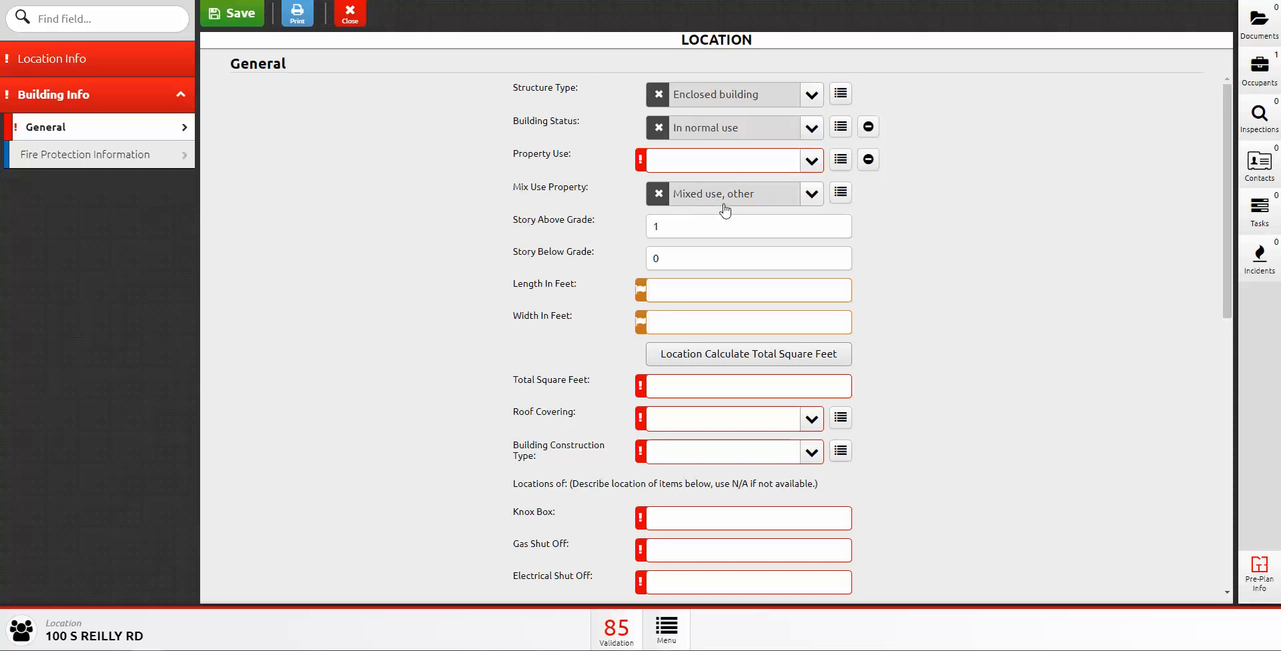
click(811, 197)
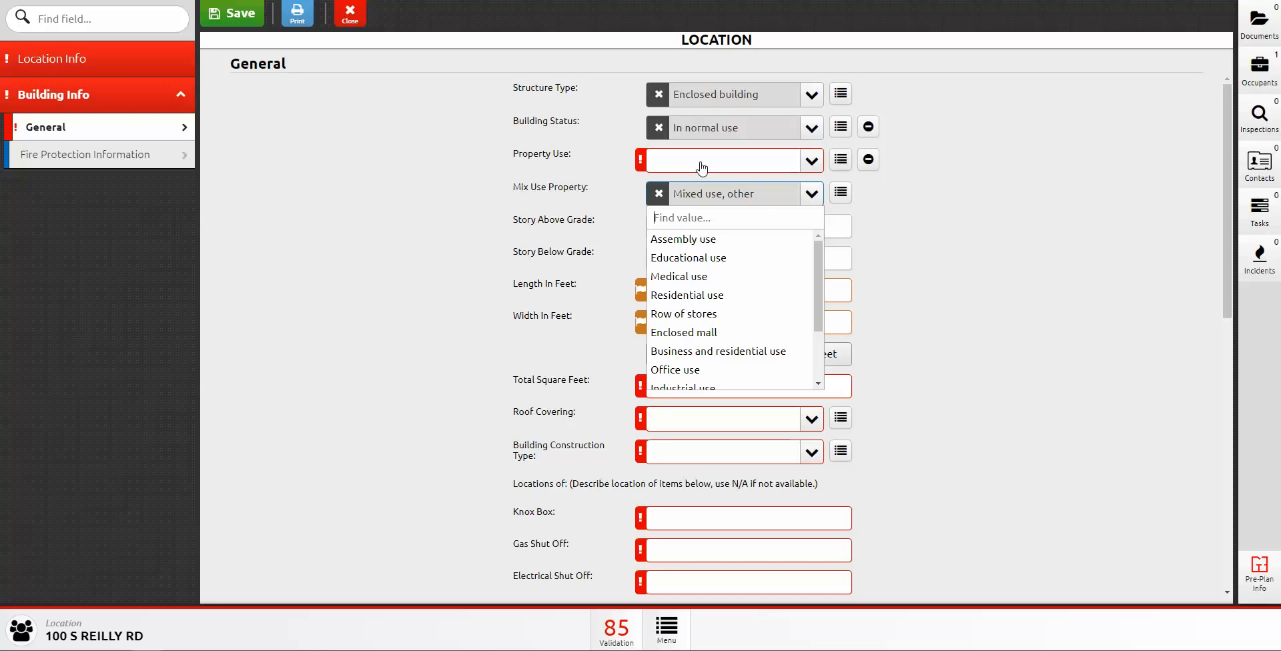
scroll(754, 327, down, 1)
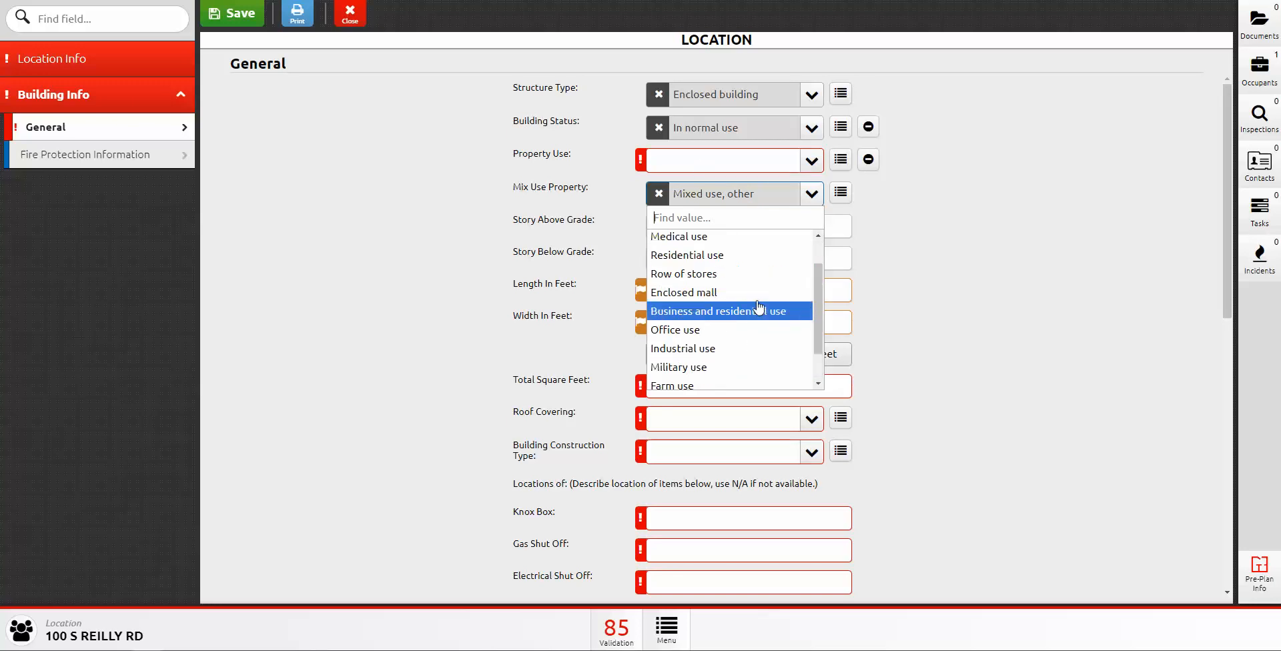
scroll(757, 306, up, 1)
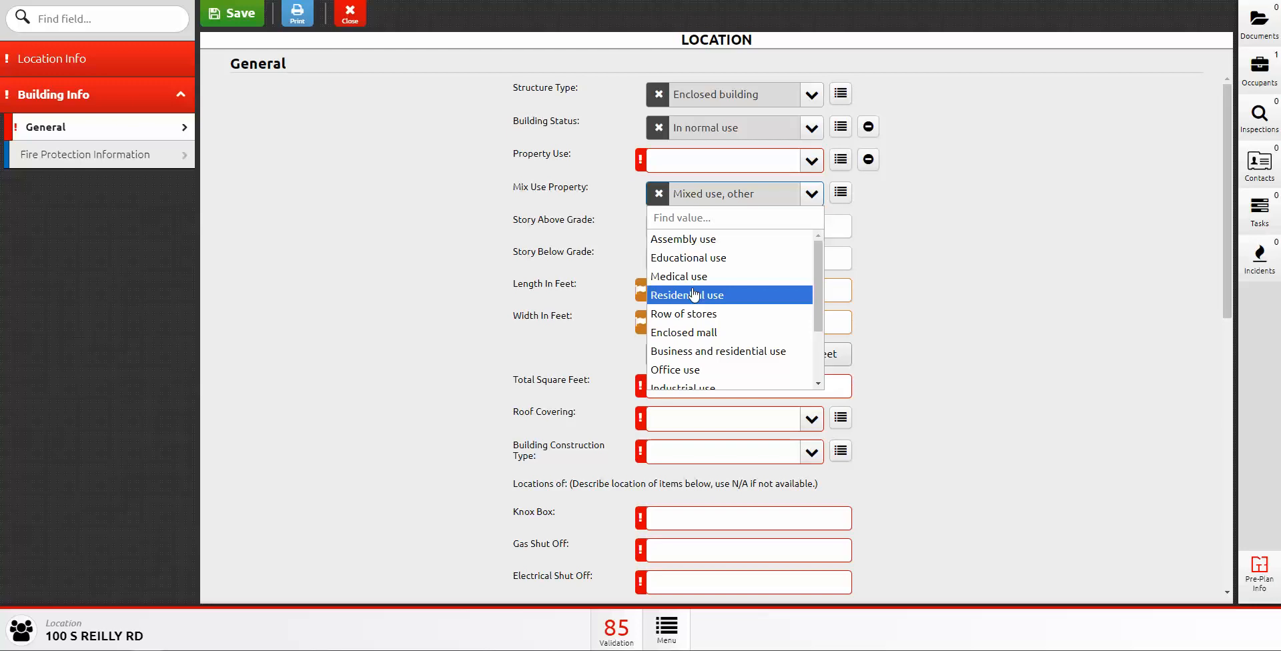
click(531, 223)
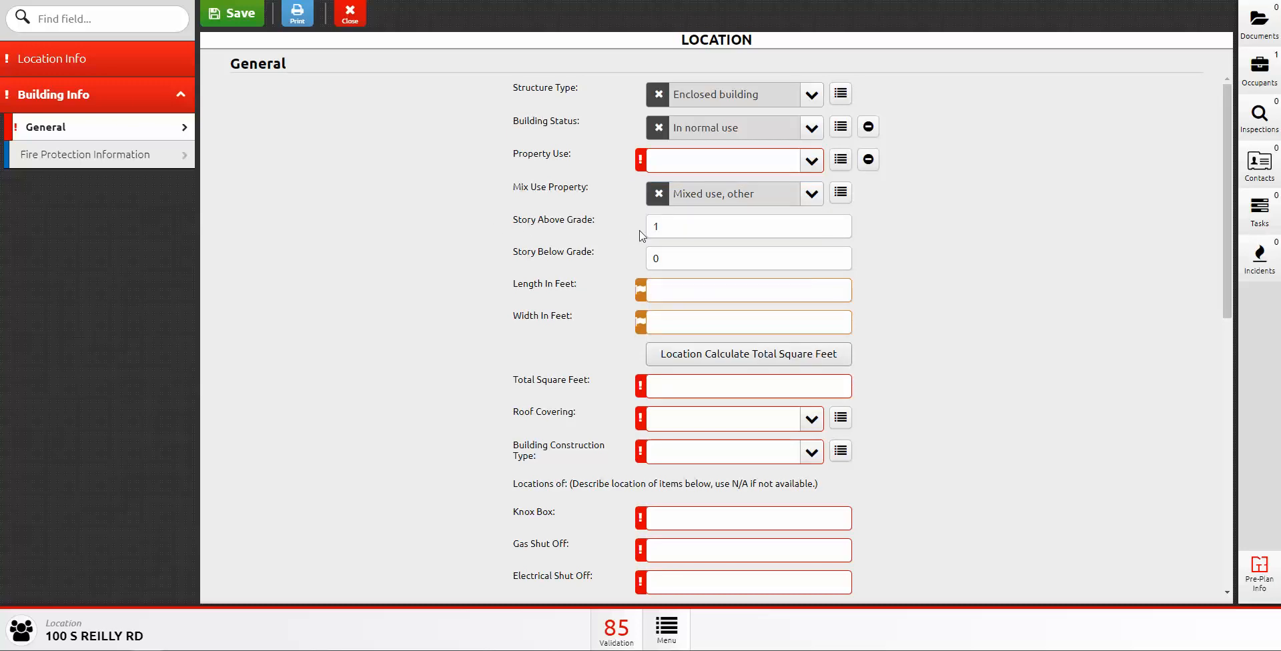
scroll(560, 323, down, 2)
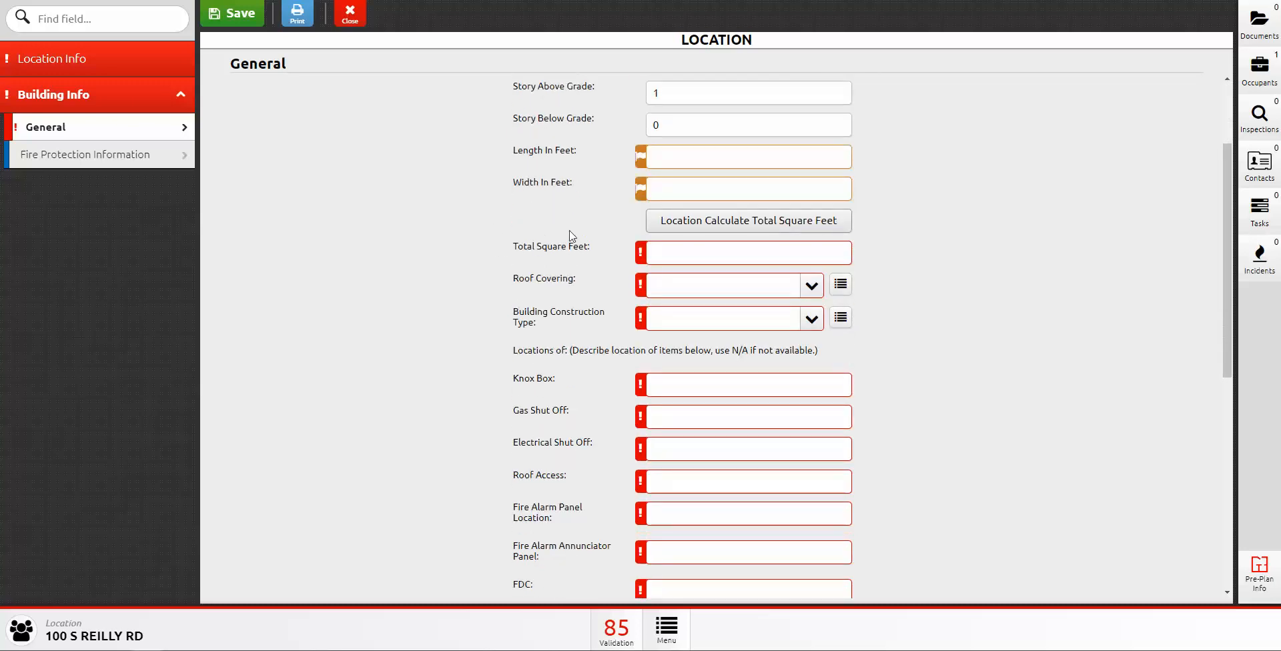
click(676, 160)
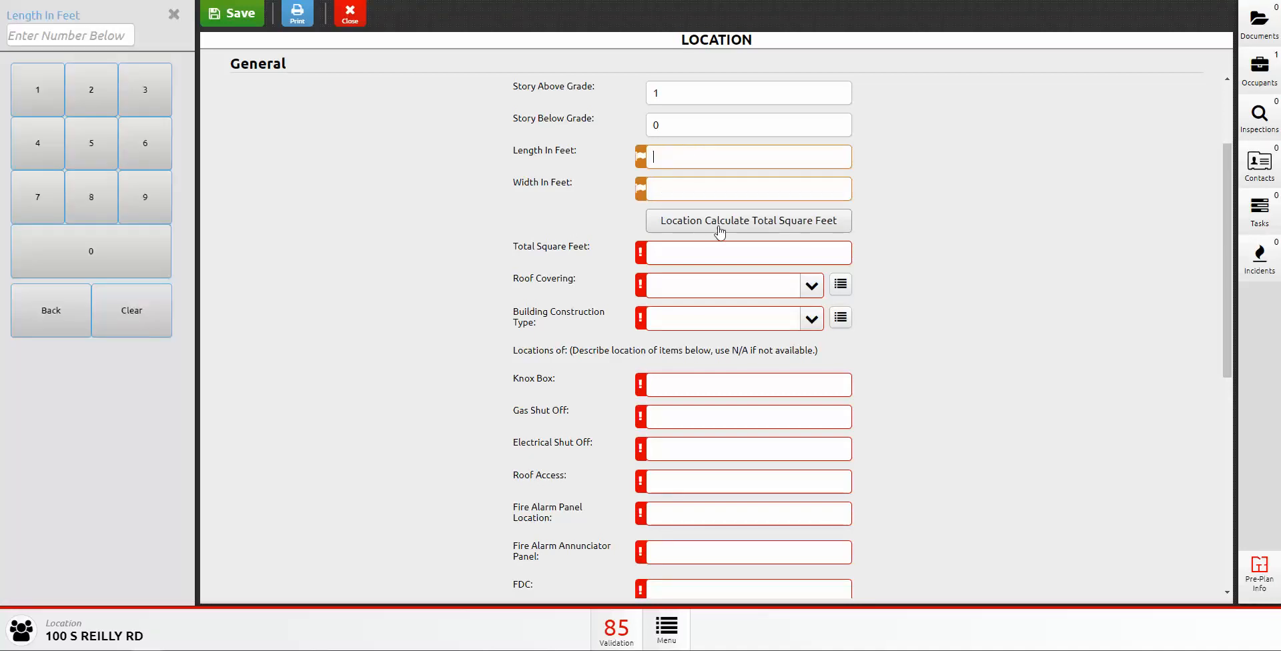
click(683, 253)
click(641, 160)
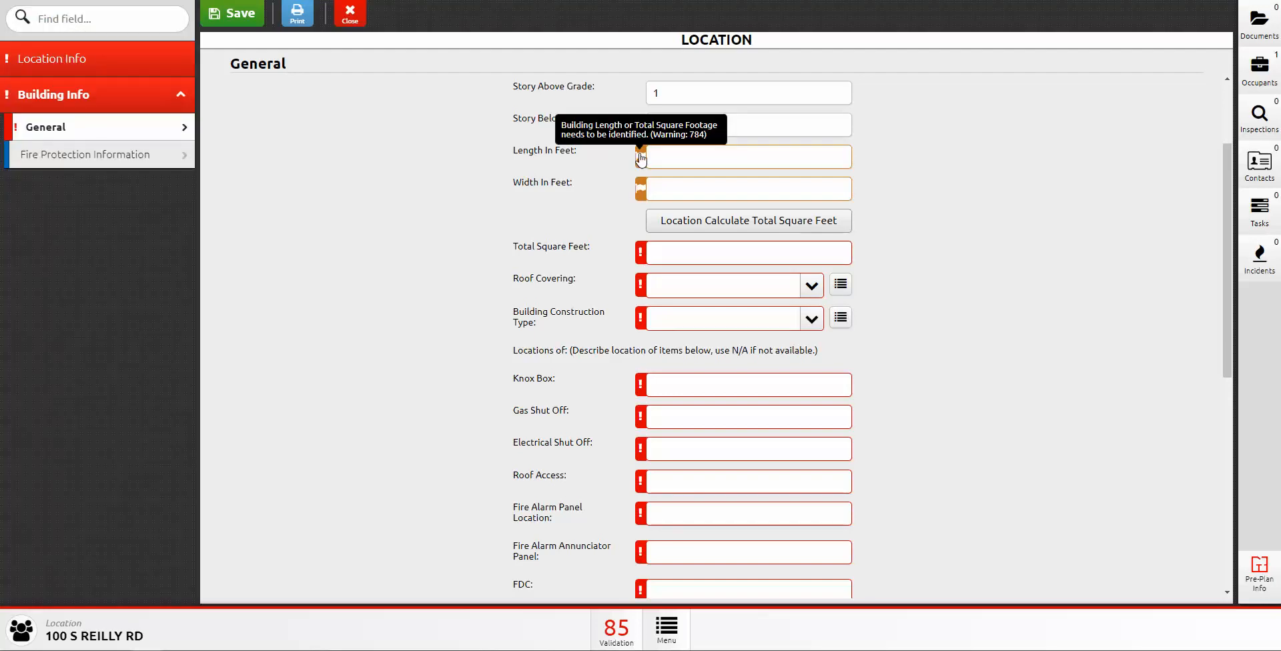
click(641, 191)
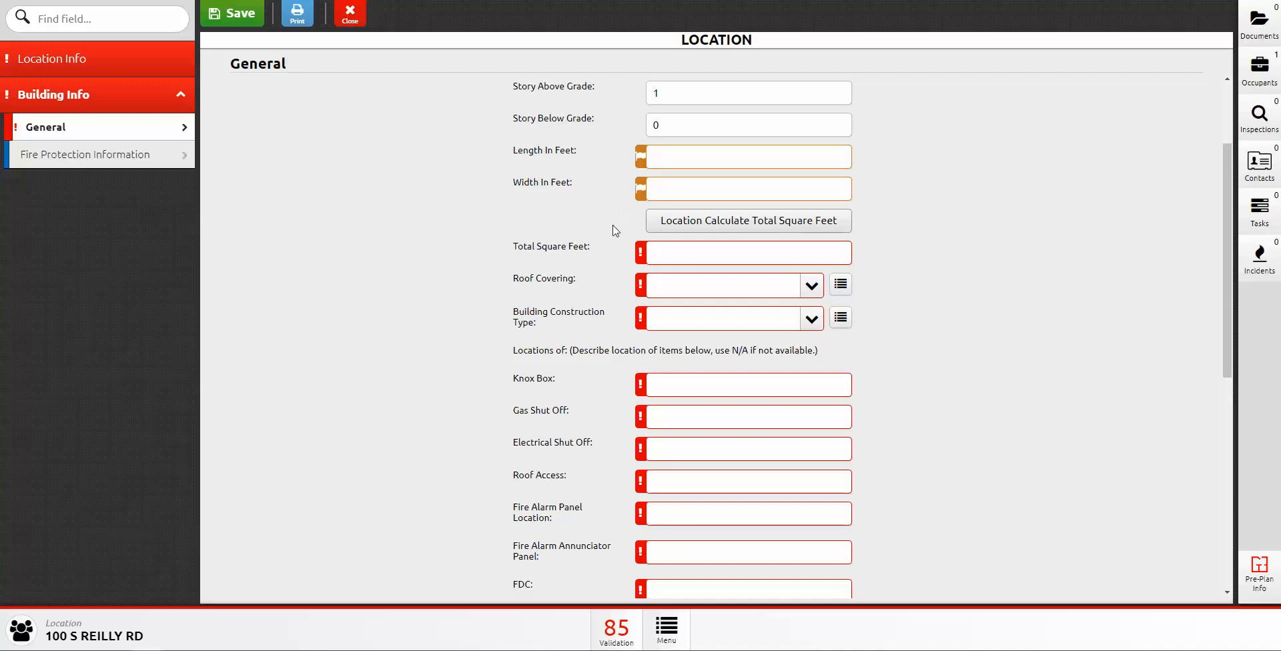
scroll(569, 283, down, 2)
click(813, 153)
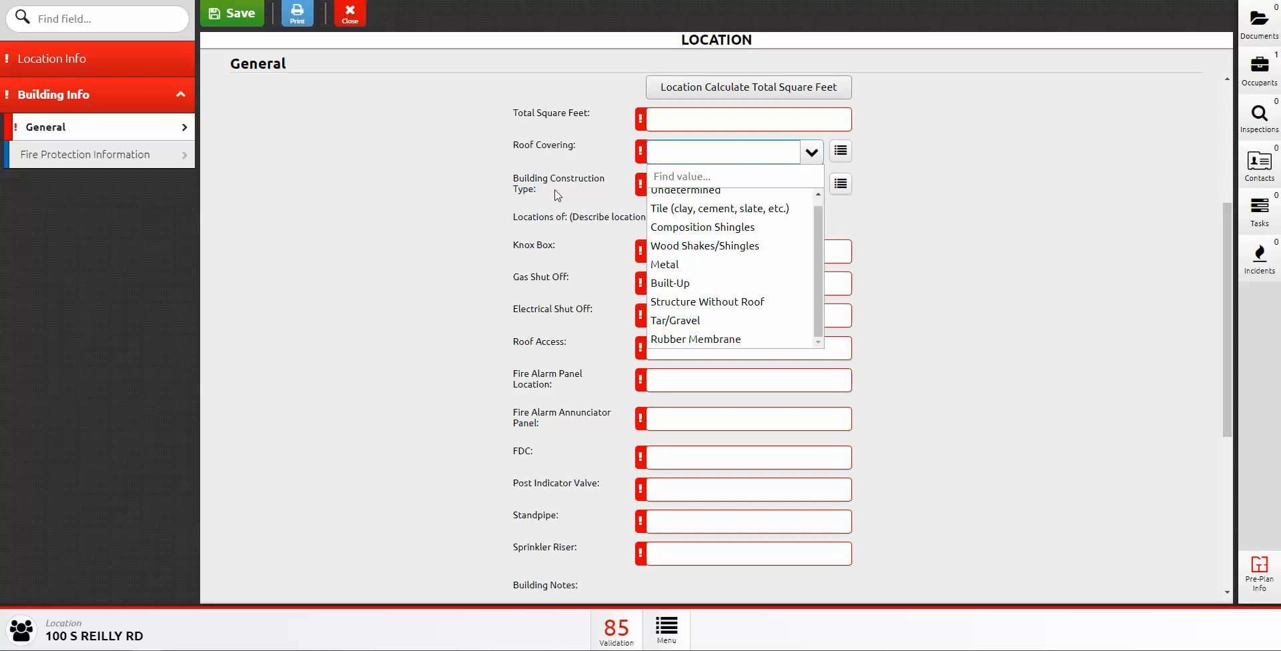
click(593, 190)
click(811, 187)
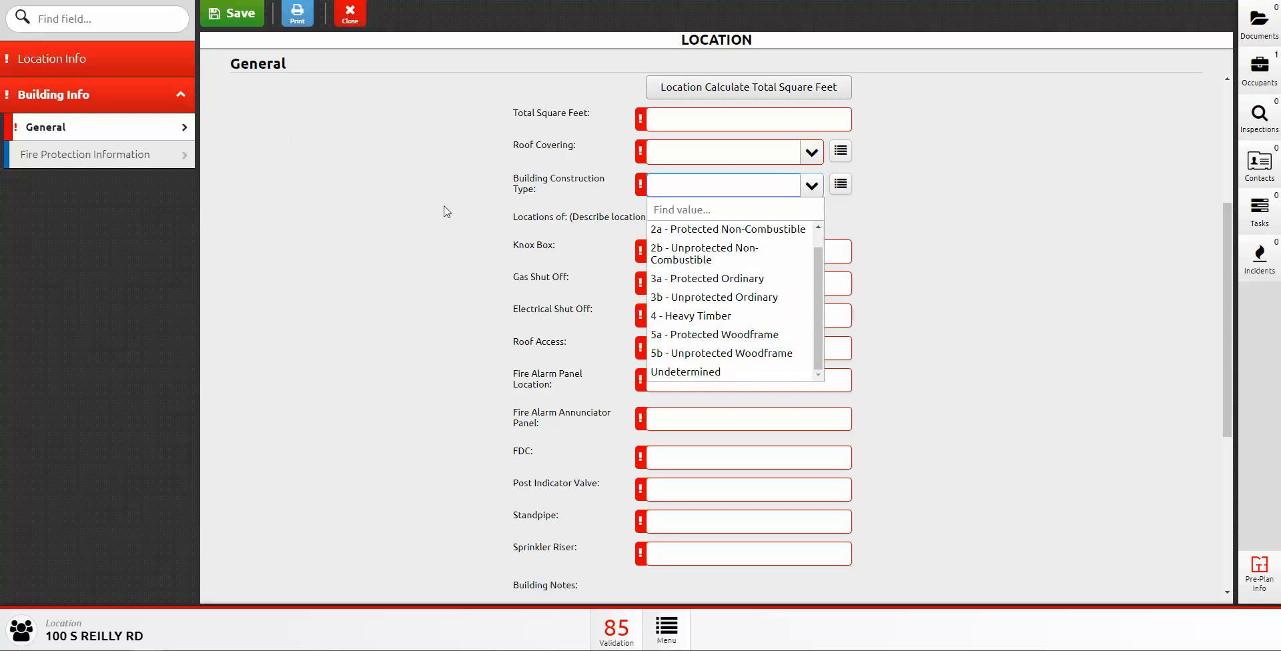
click(529, 246)
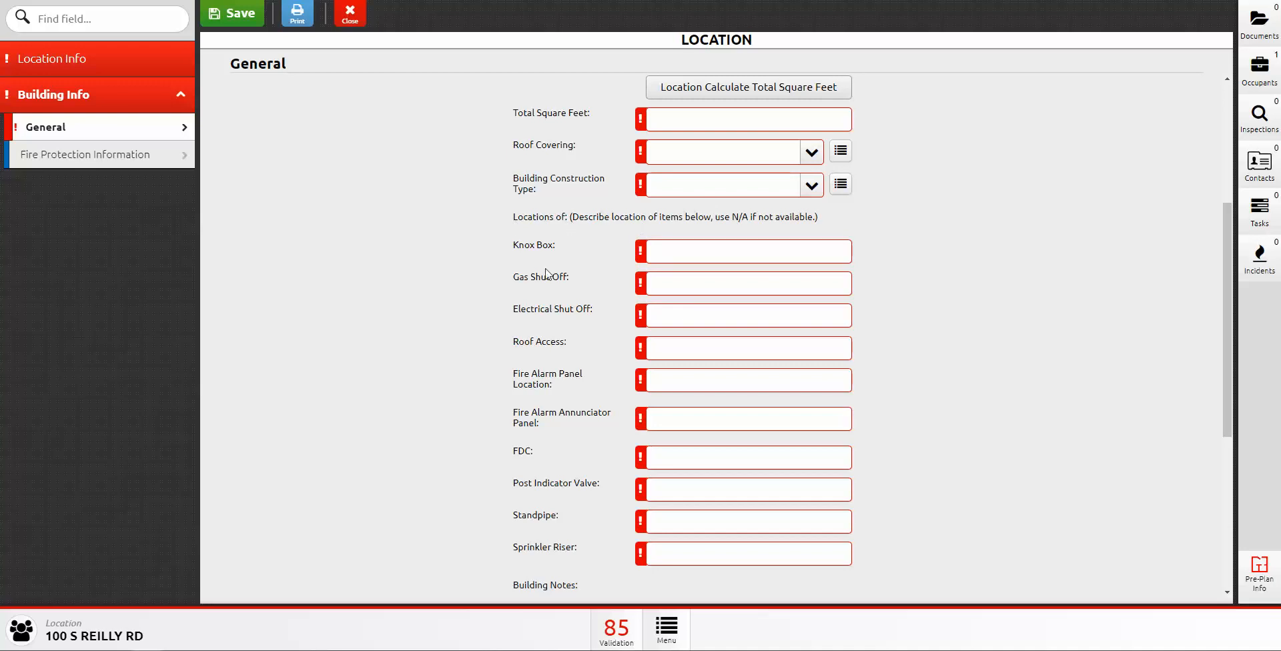
scroll(546, 274, down, 3)
scroll(537, 366, up, 2)
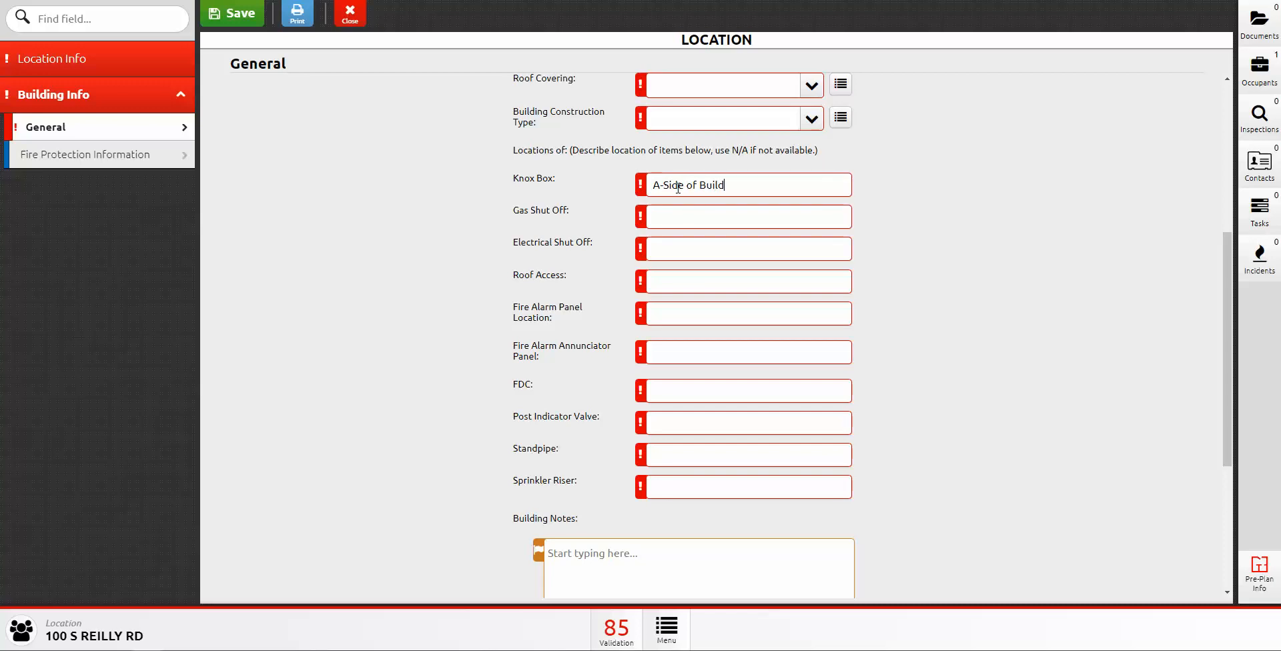
Step: Finish the Knox Box entry 'A-Side of Building' and enter 'Test' in Building Notes
text(ing)
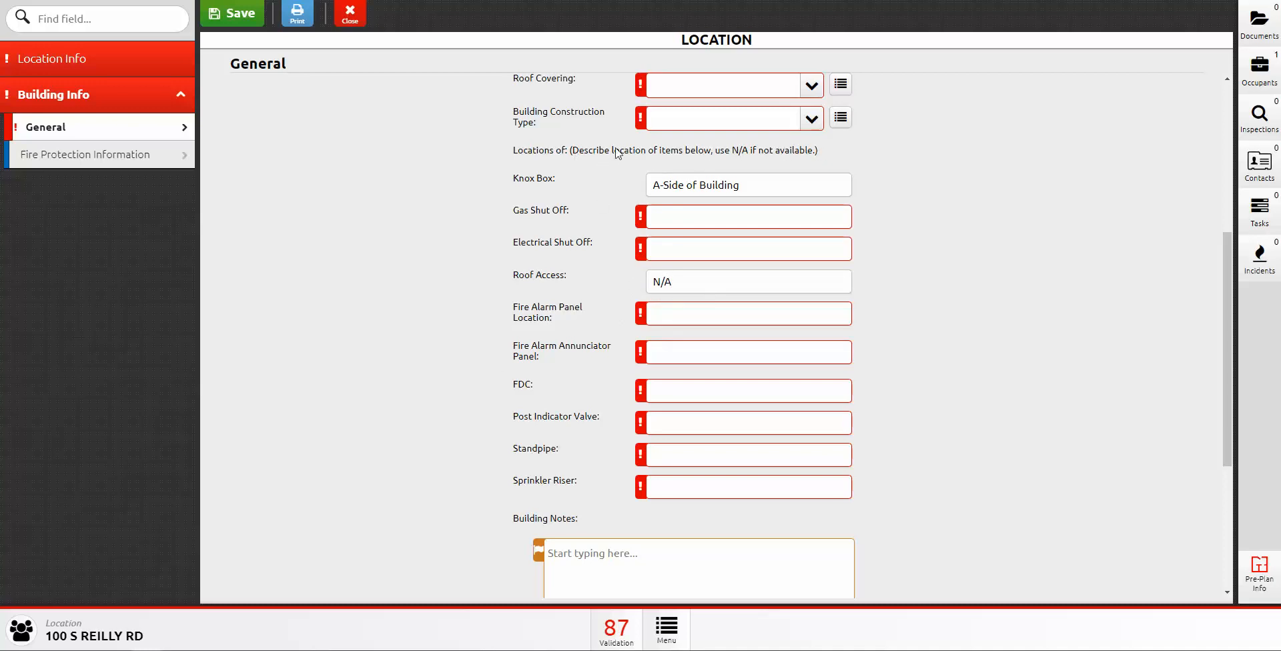
scroll(586, 442, down, 4)
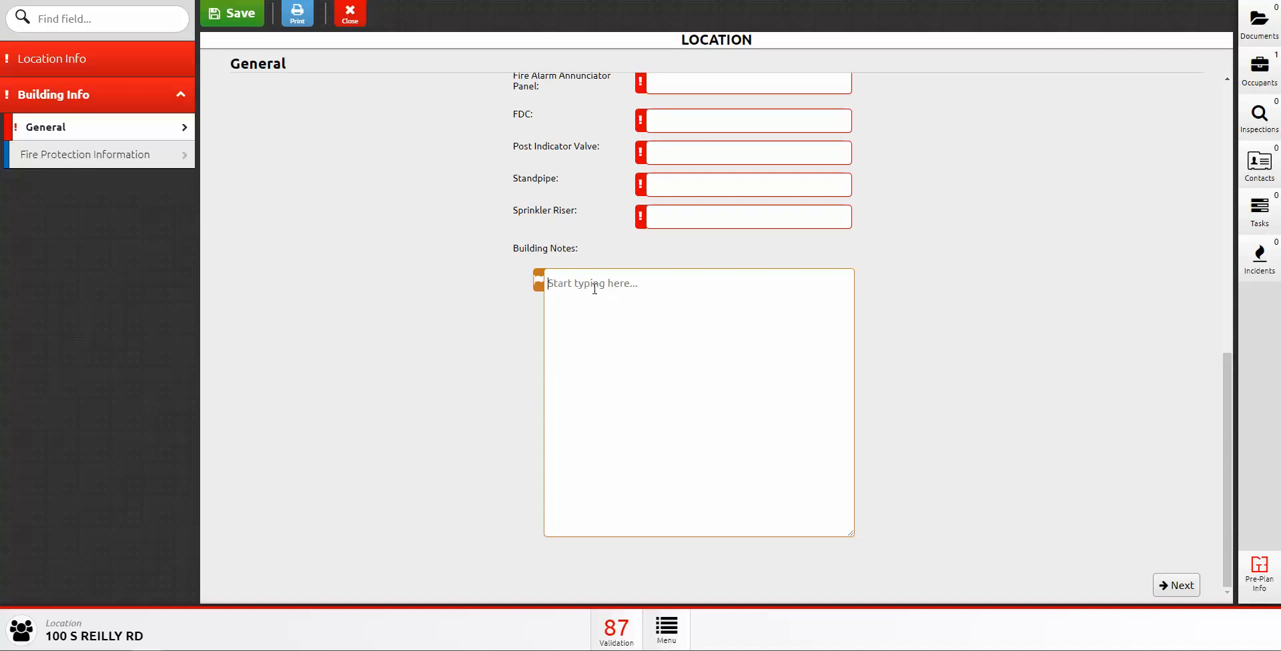
text(Test)
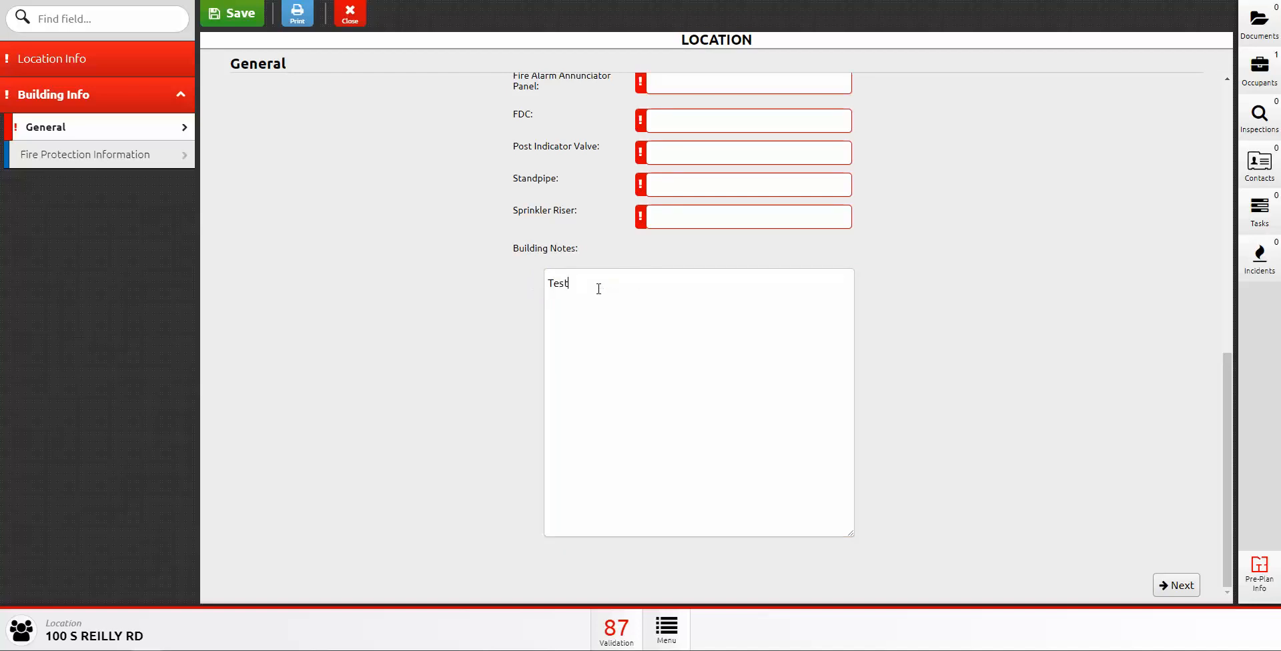
scroll(486, 357, up, 8)
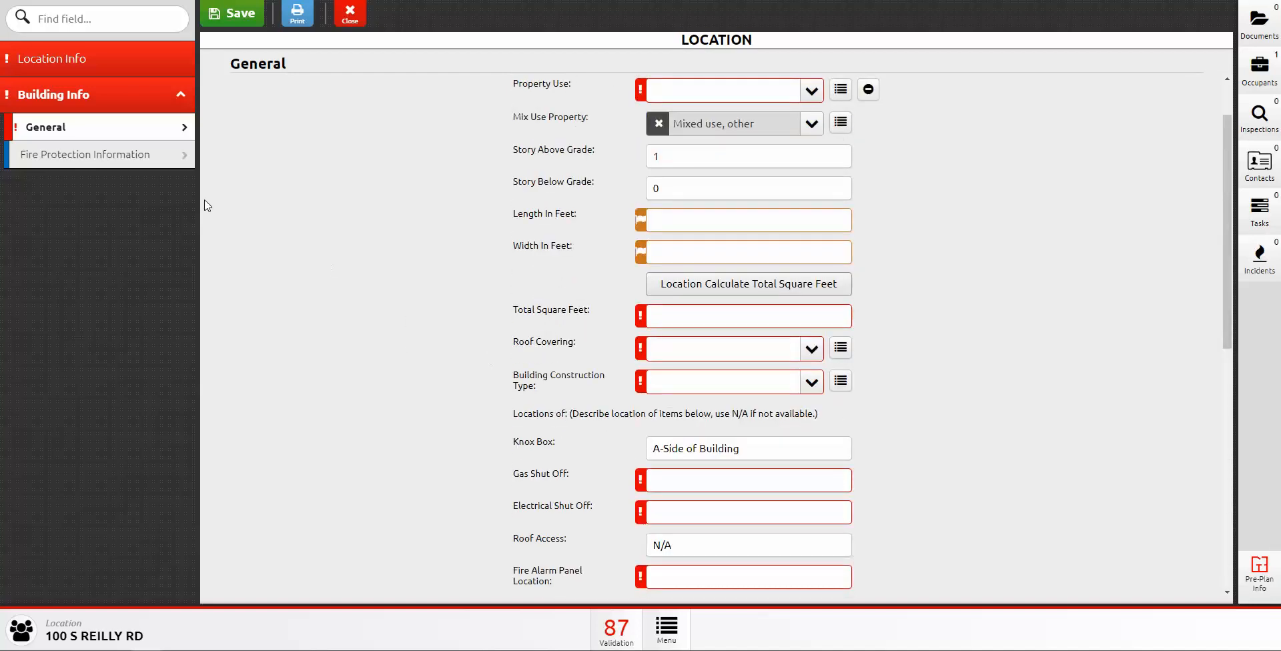
scroll(573, 160, up, 1)
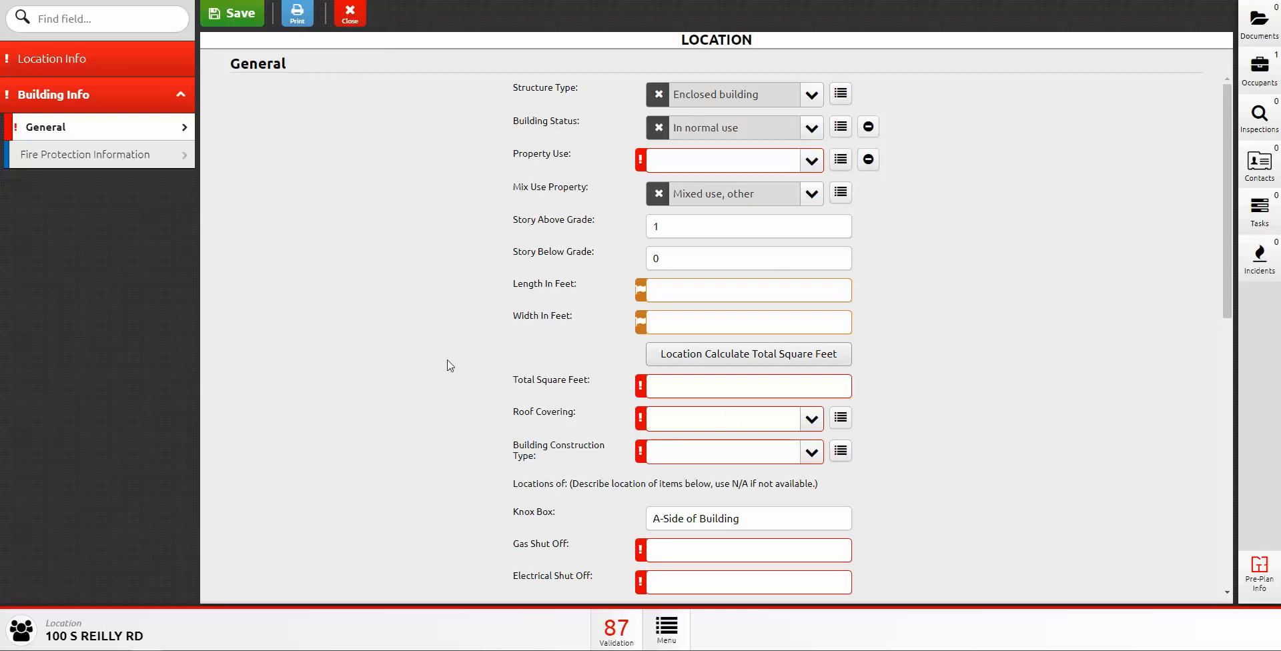
scroll(507, 358, down, 8)
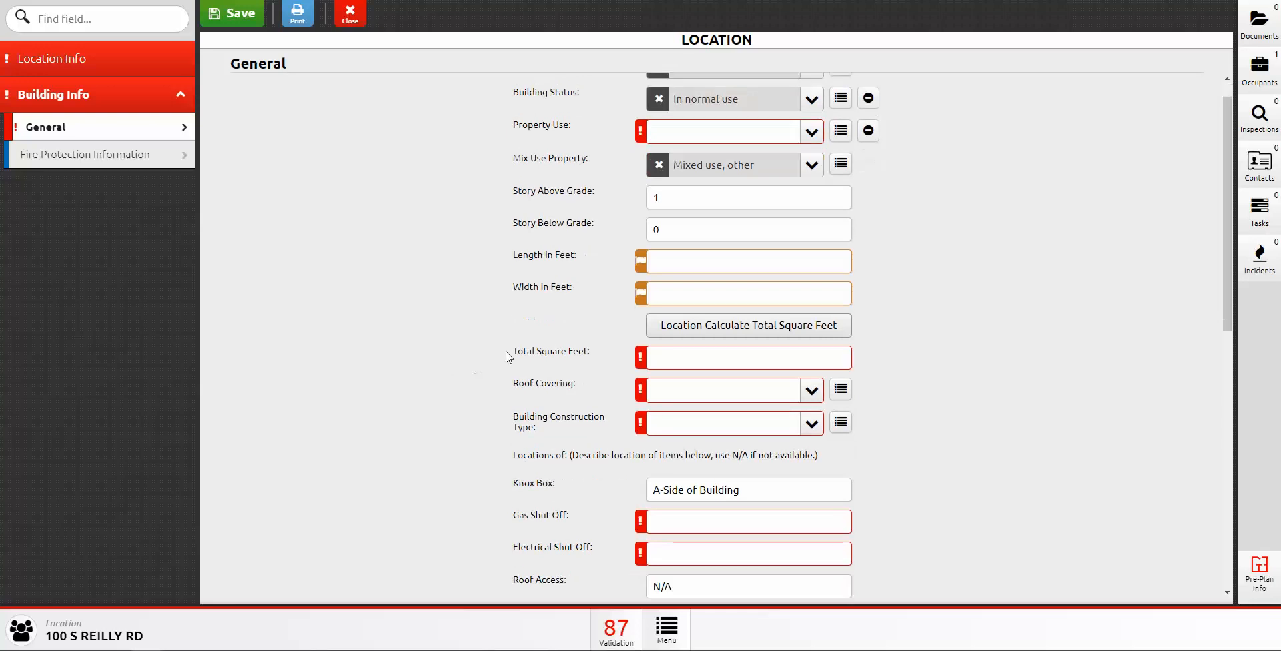
scroll(520, 326, up, 7)
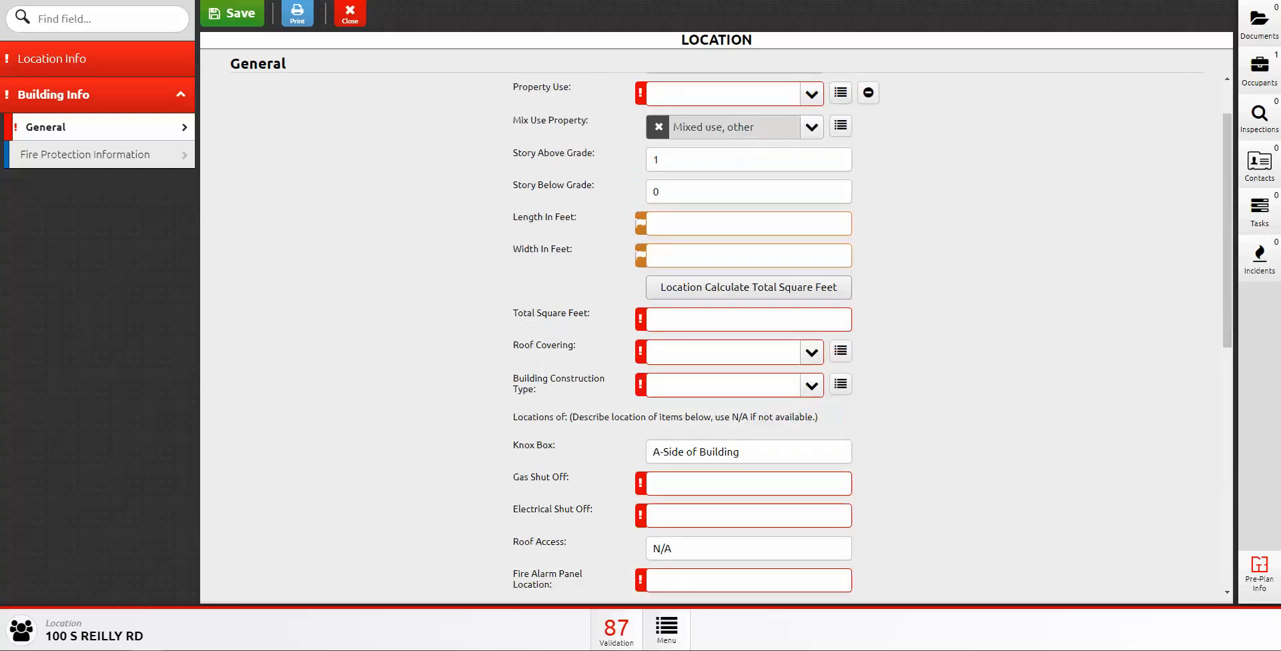
Step: On Fire Protection Information, add a detector type entry, then remove it again
click(114, 159)
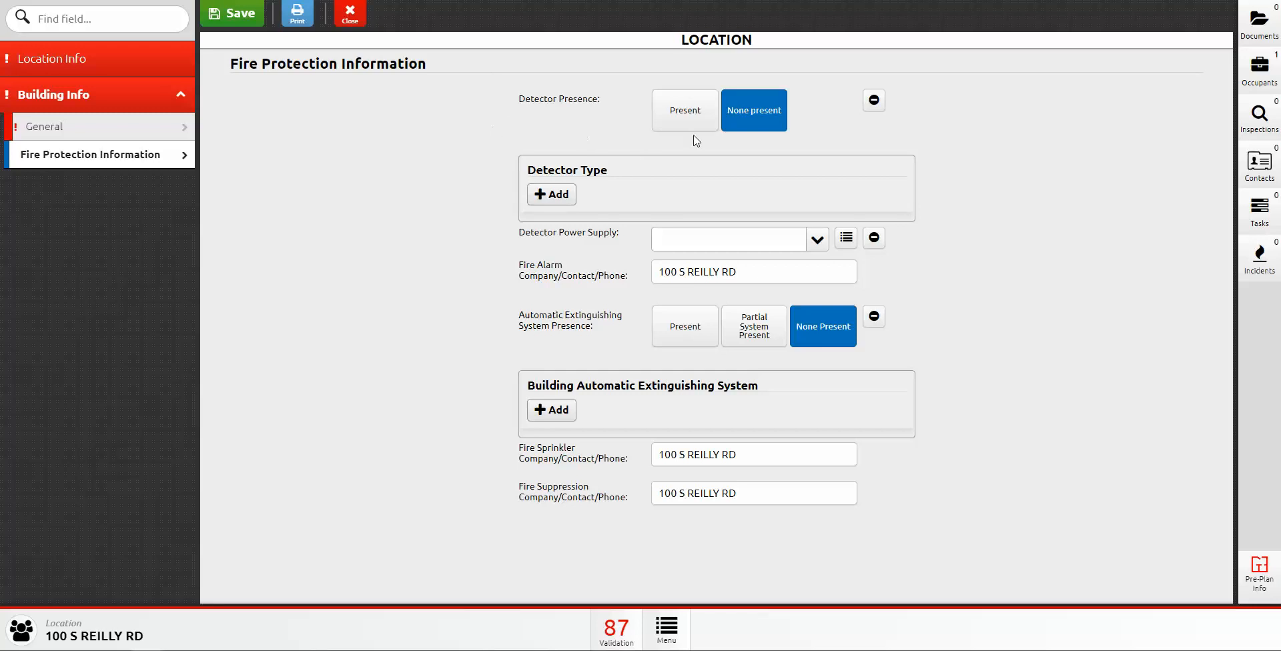
click(673, 114)
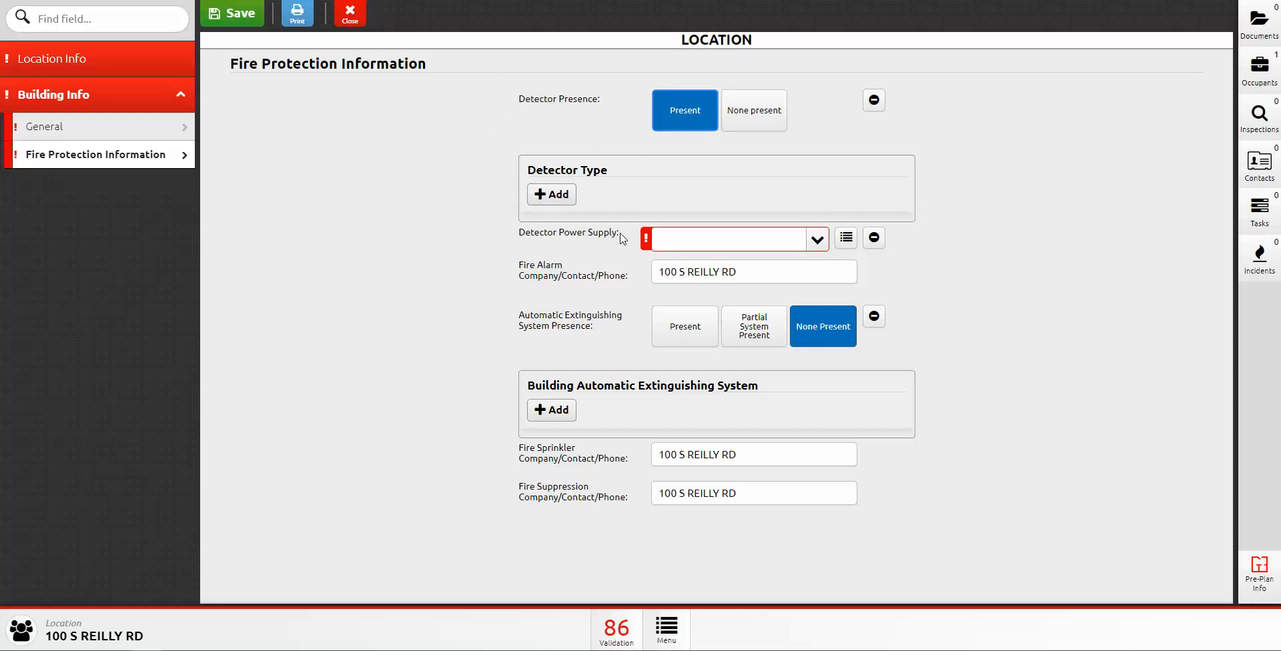
click(537, 199)
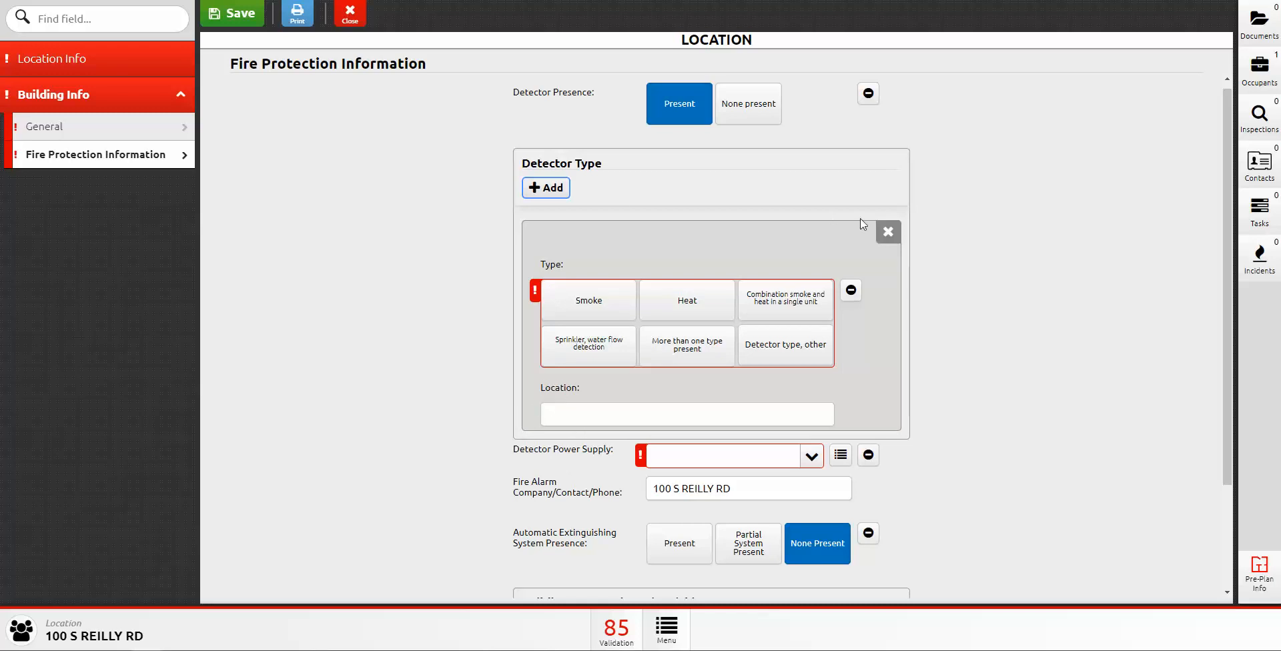
click(888, 231)
click(665, 115)
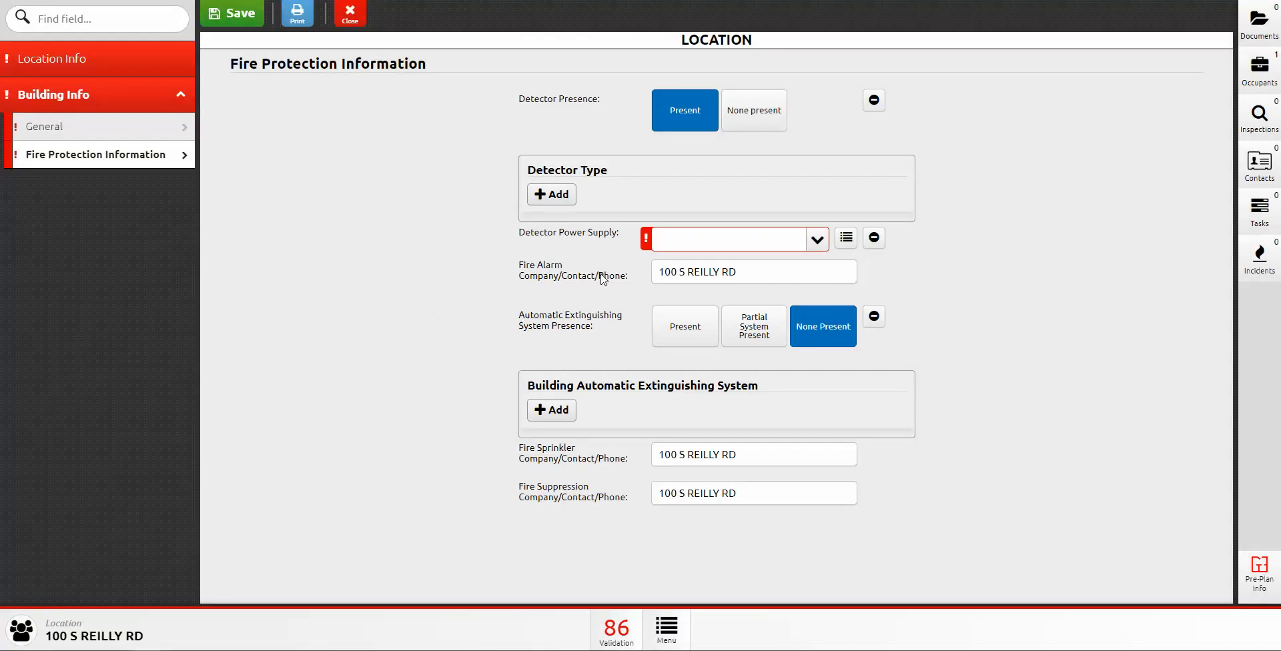
Step: Reset Detector Presence to None present and delete the Fire Suppression company address
click(818, 241)
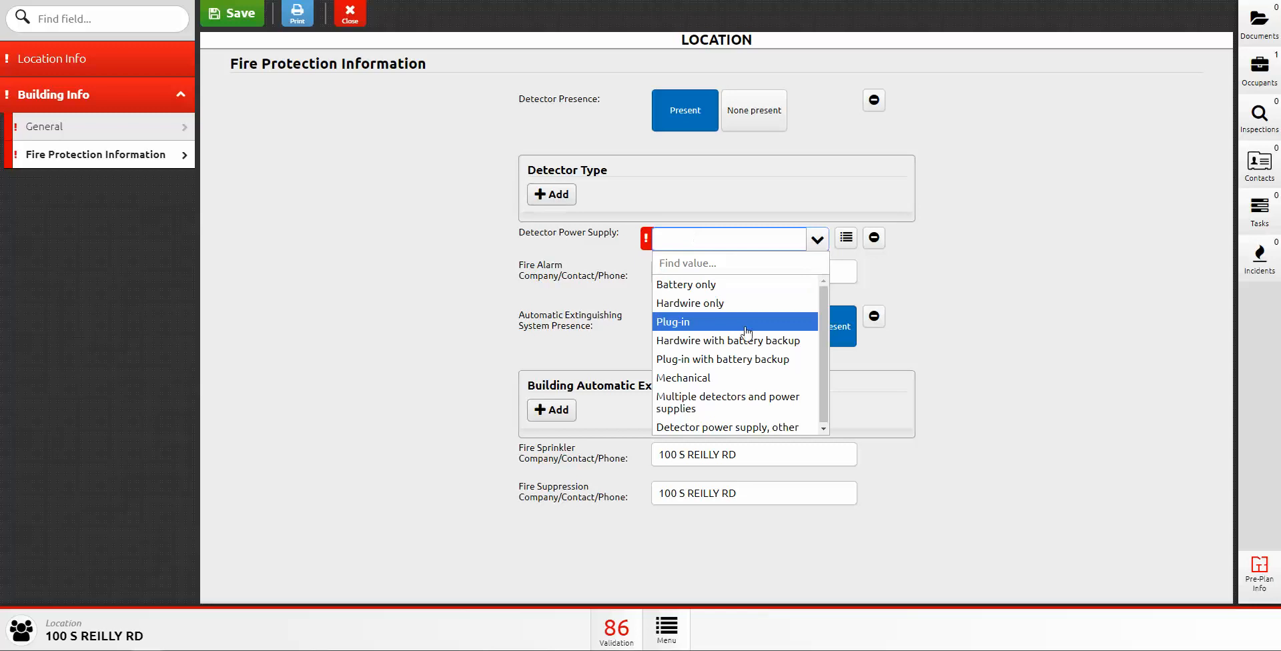
click(573, 243)
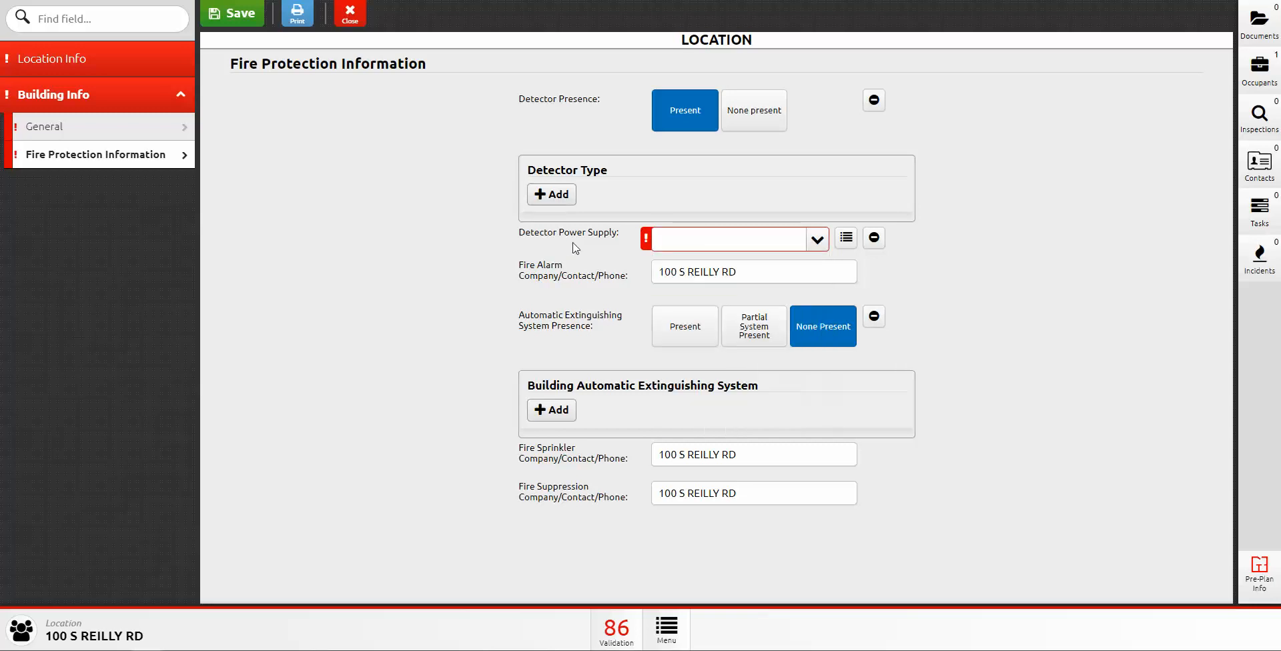
click(776, 118)
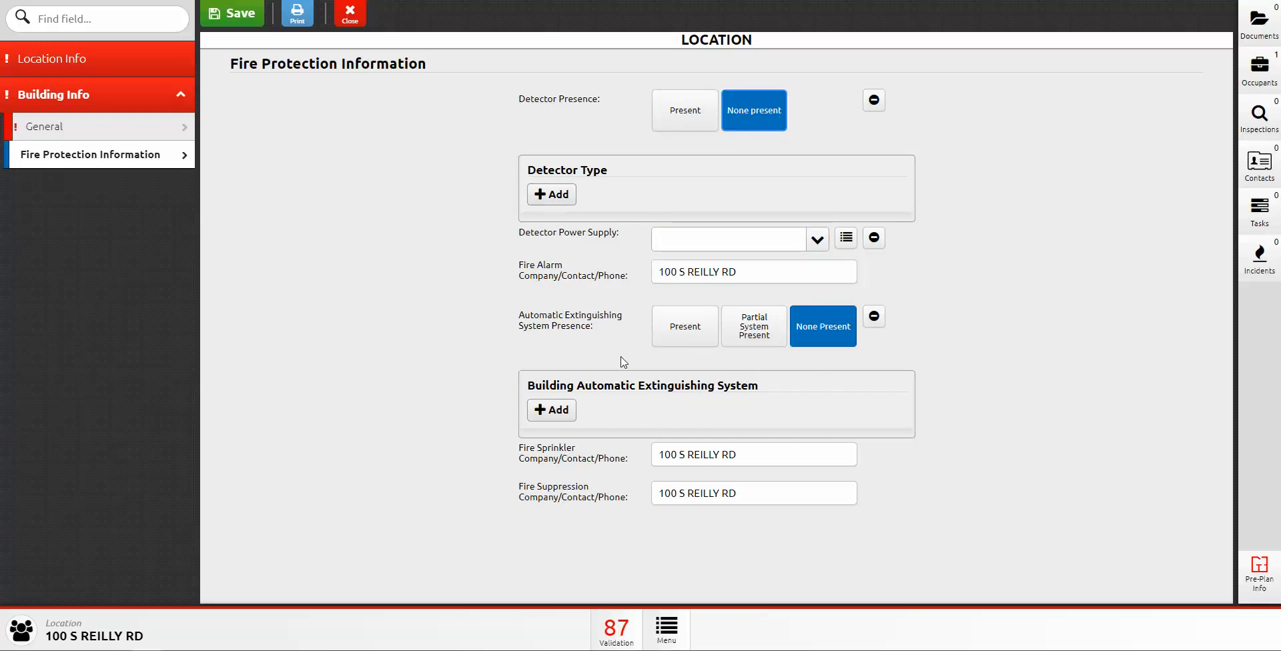
drag(776, 503, 665, 497)
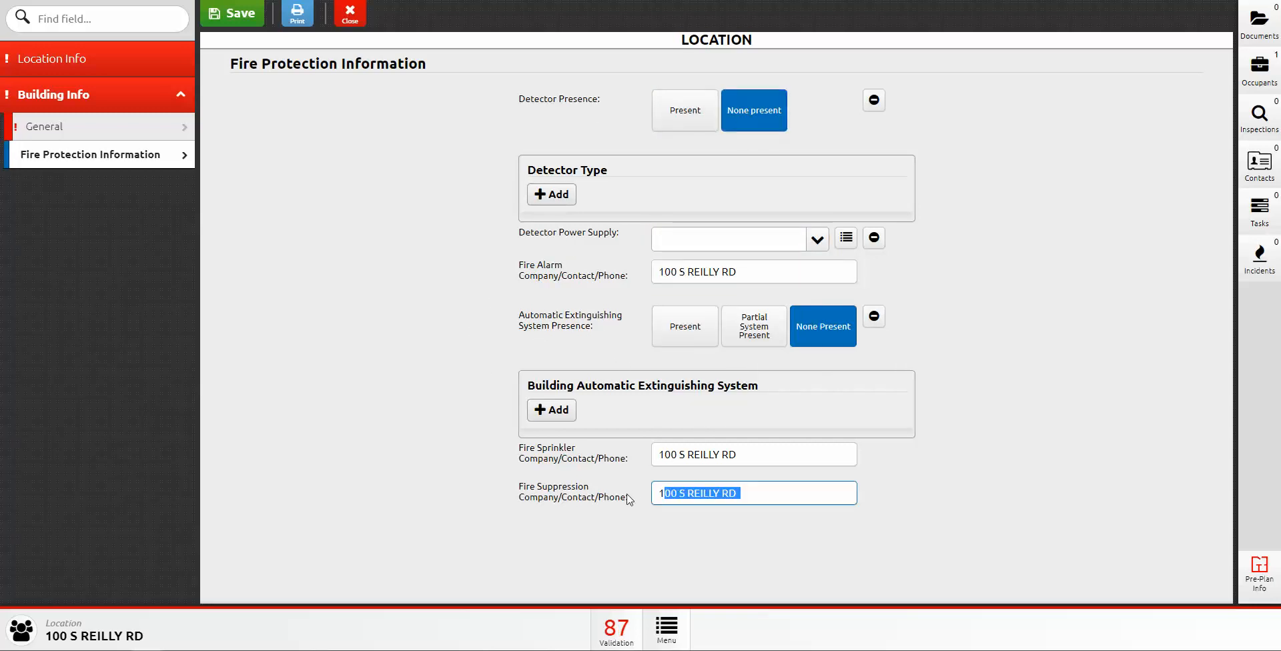
key(BackSpace)
key(BackSpace)
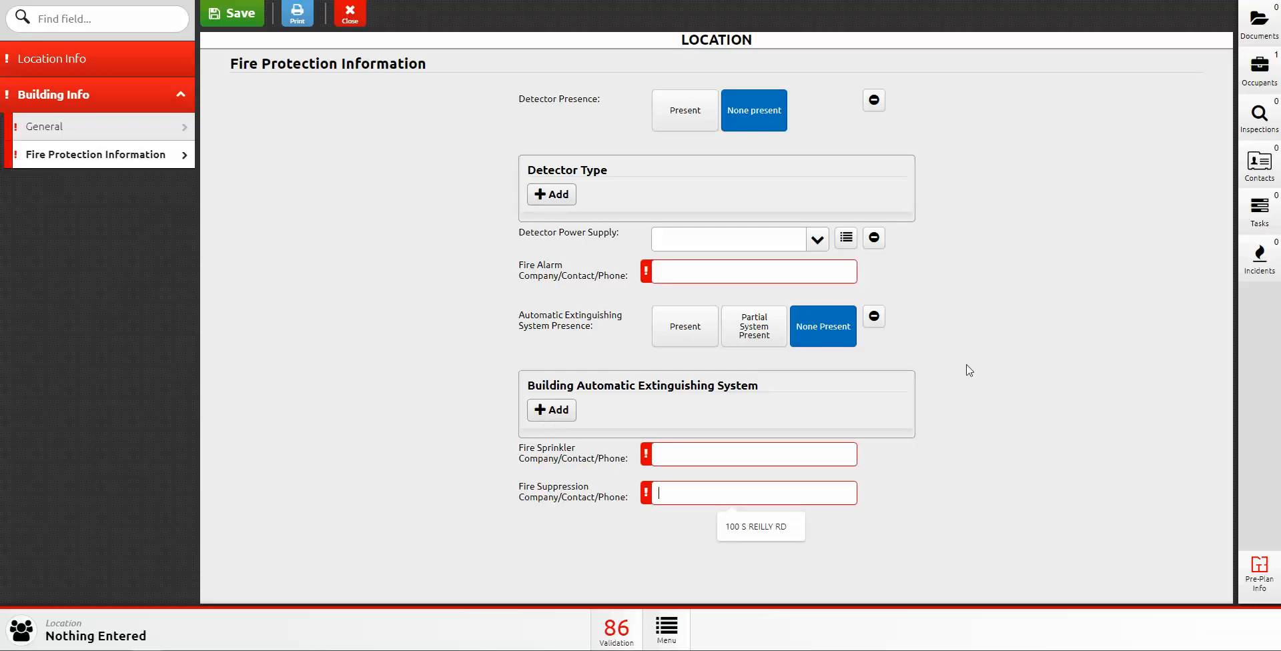
Step: Mark an extinguishing system present and add a Dry-pipe sprinkler system entry
click(698, 322)
click(539, 410)
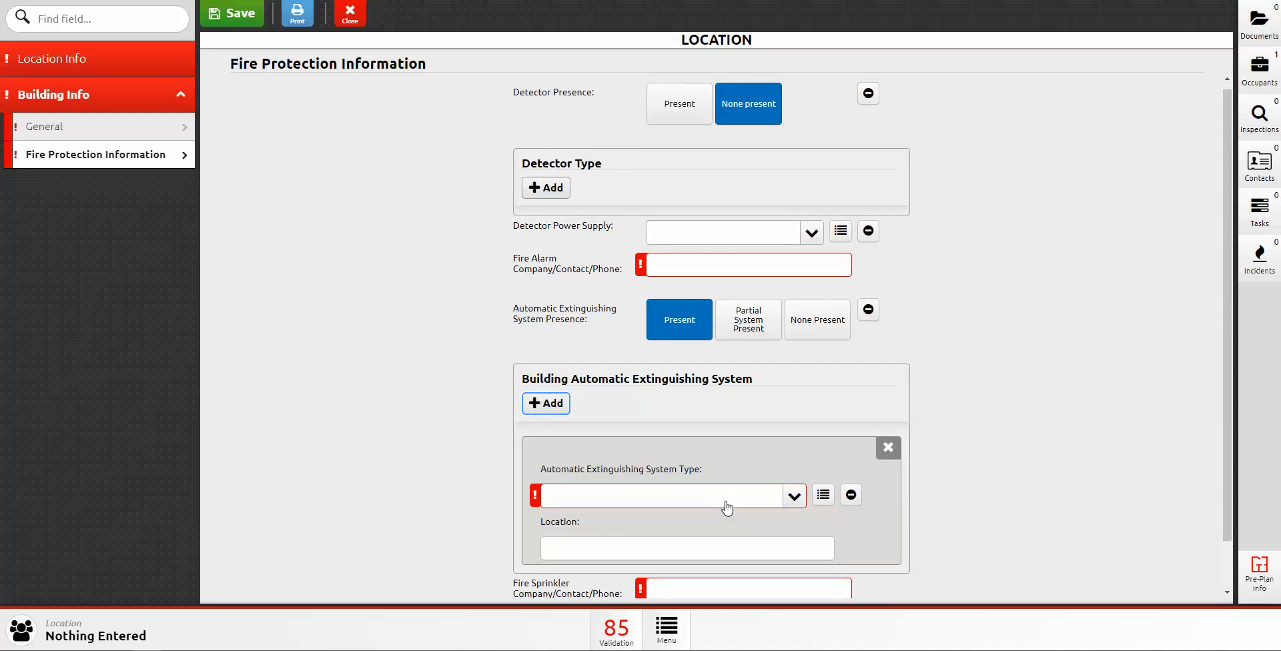
click(725, 503)
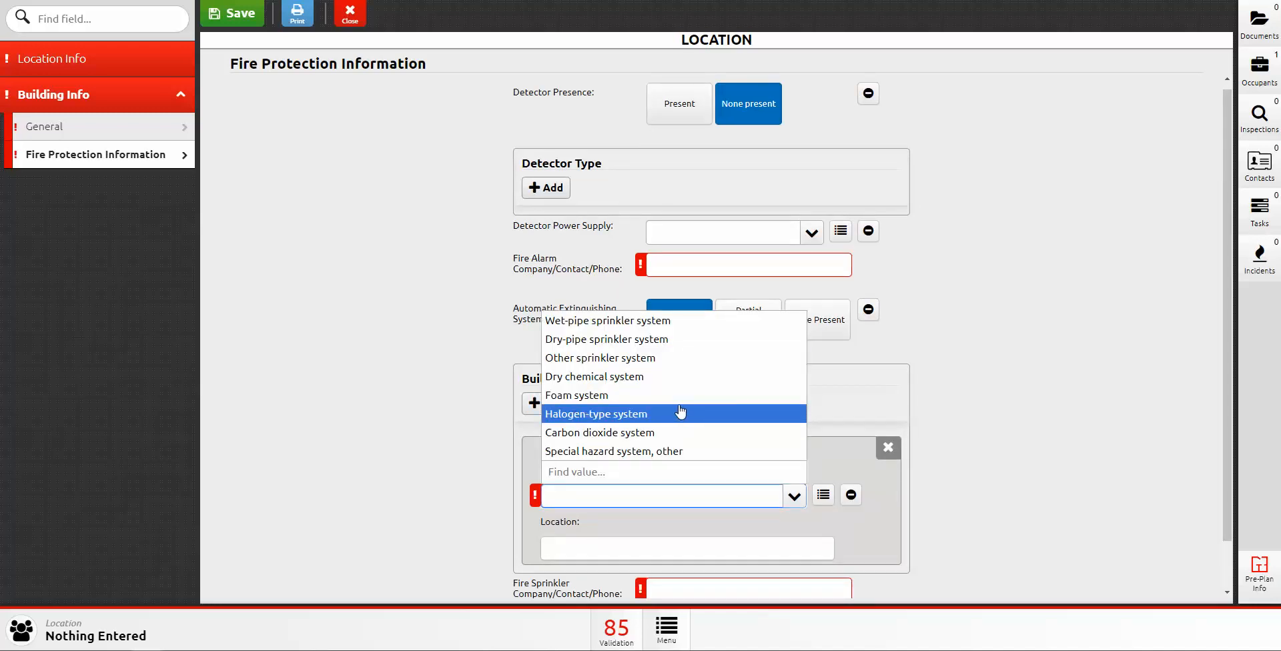
click(627, 339)
scroll(614, 520, down, 1)
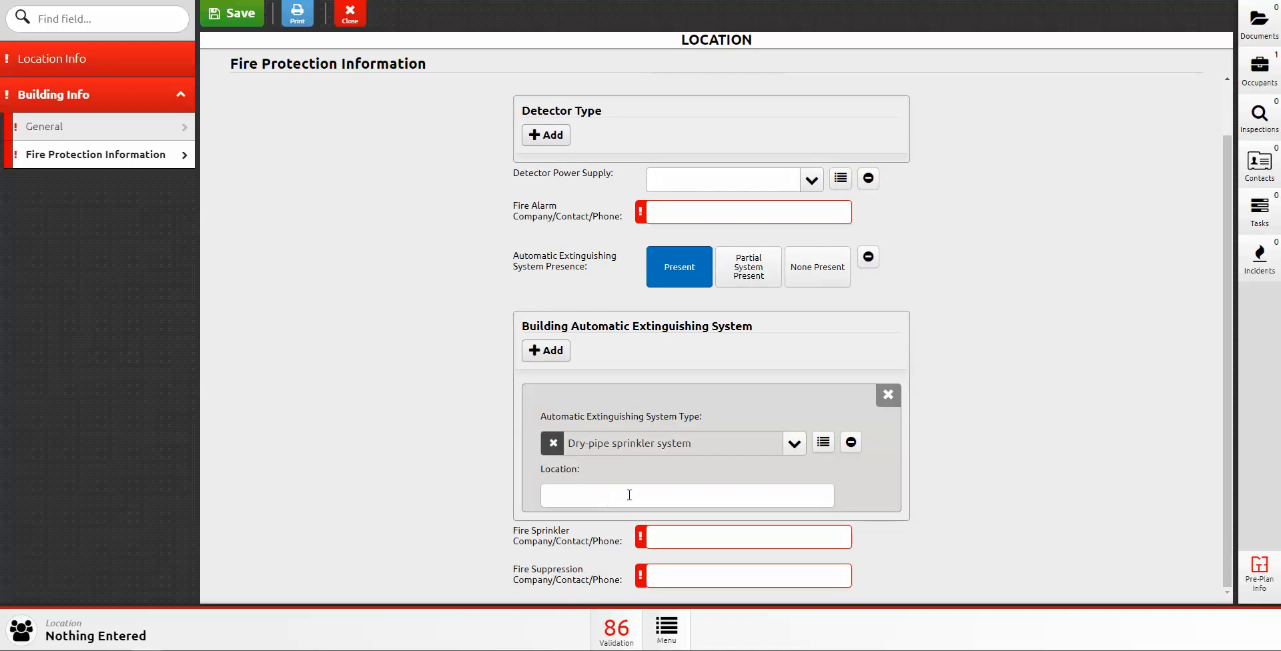
Step: Add a second Halogen-type system entry located in 'Server Room'
click(557, 352)
click(575, 360)
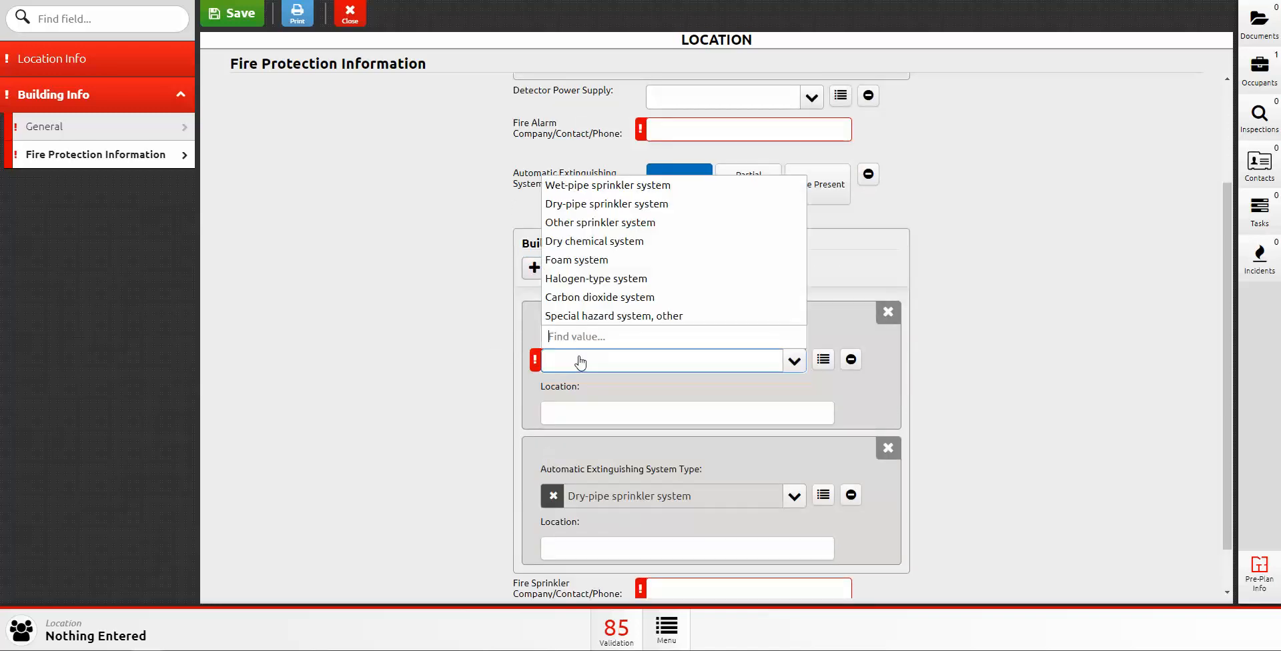
click(604, 280)
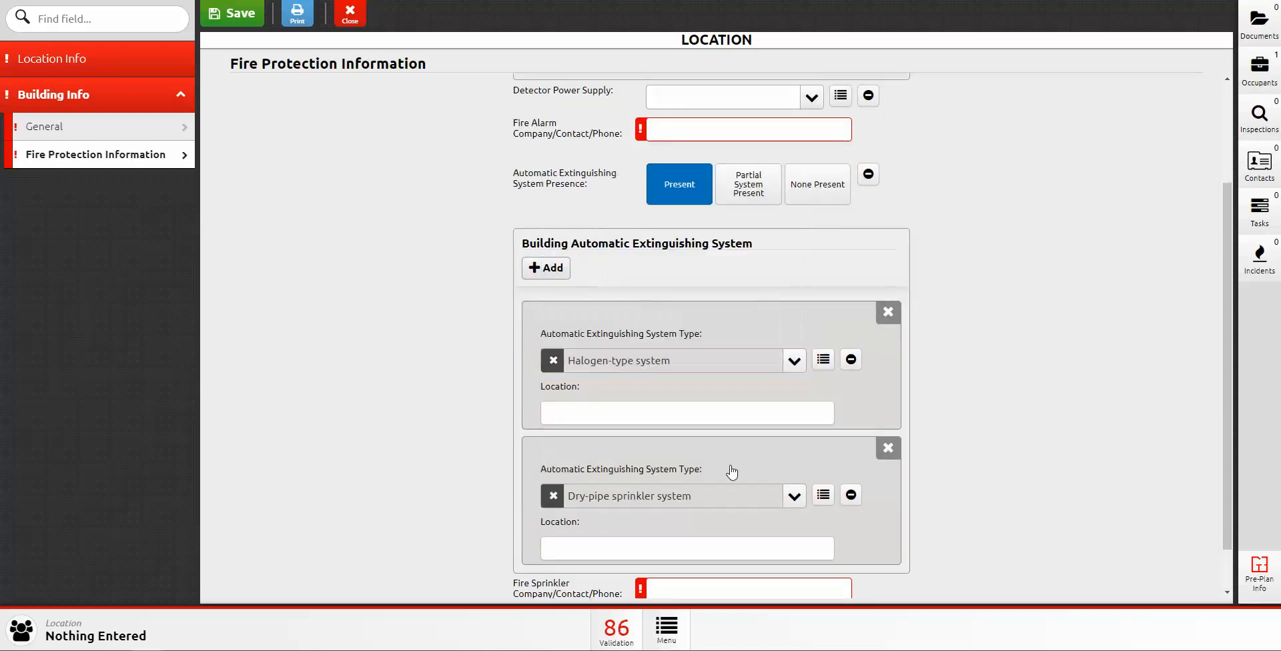
click(615, 420)
text(Ser)
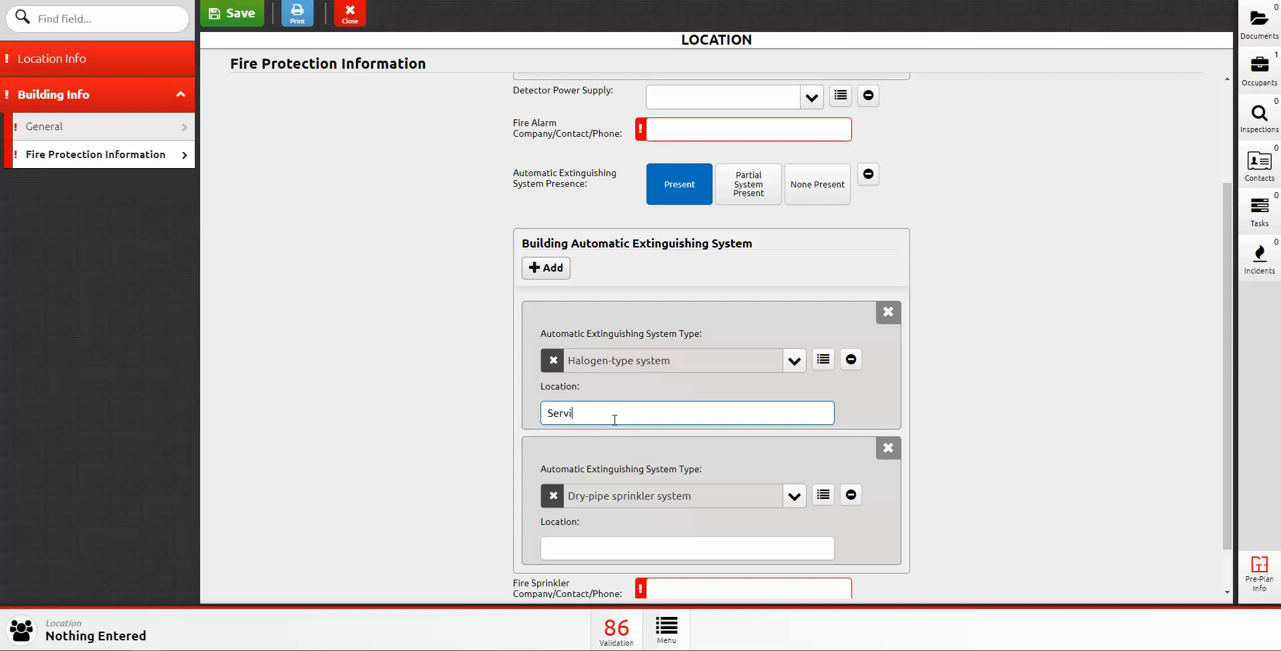
text(ver Room)
Step: Delete the Halogen-type and Dry-pipe sprinkler entries, confirming each removal
click(890, 314)
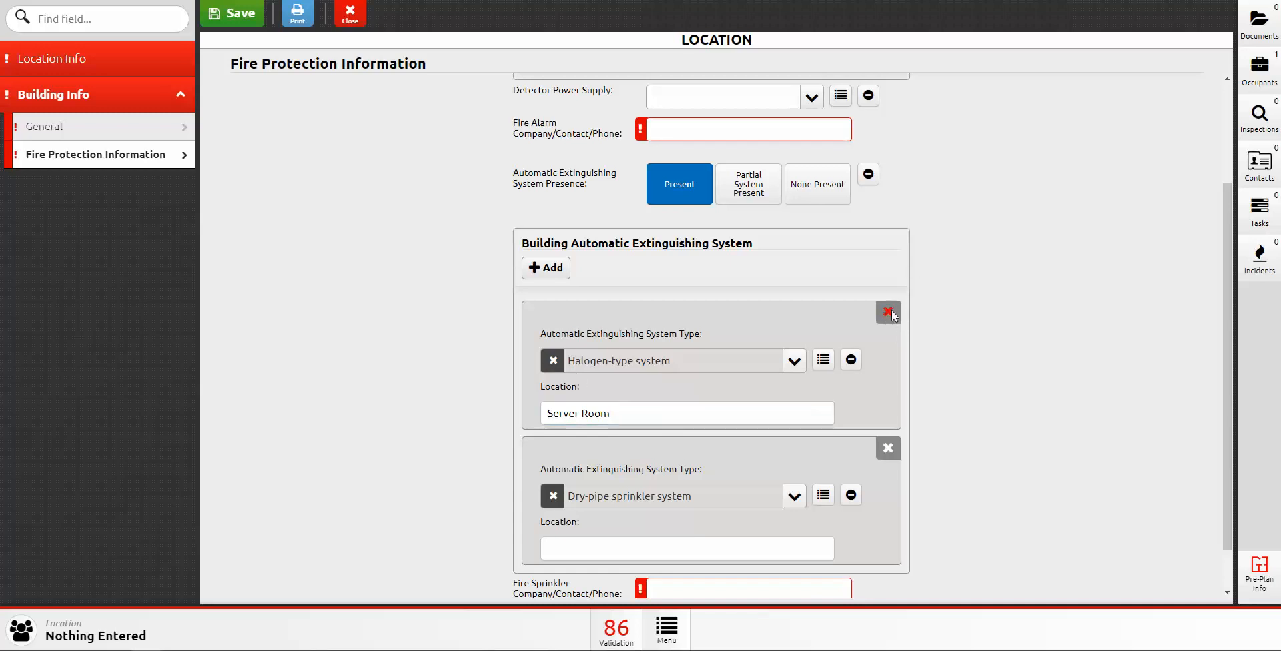
click(641, 125)
click(889, 394)
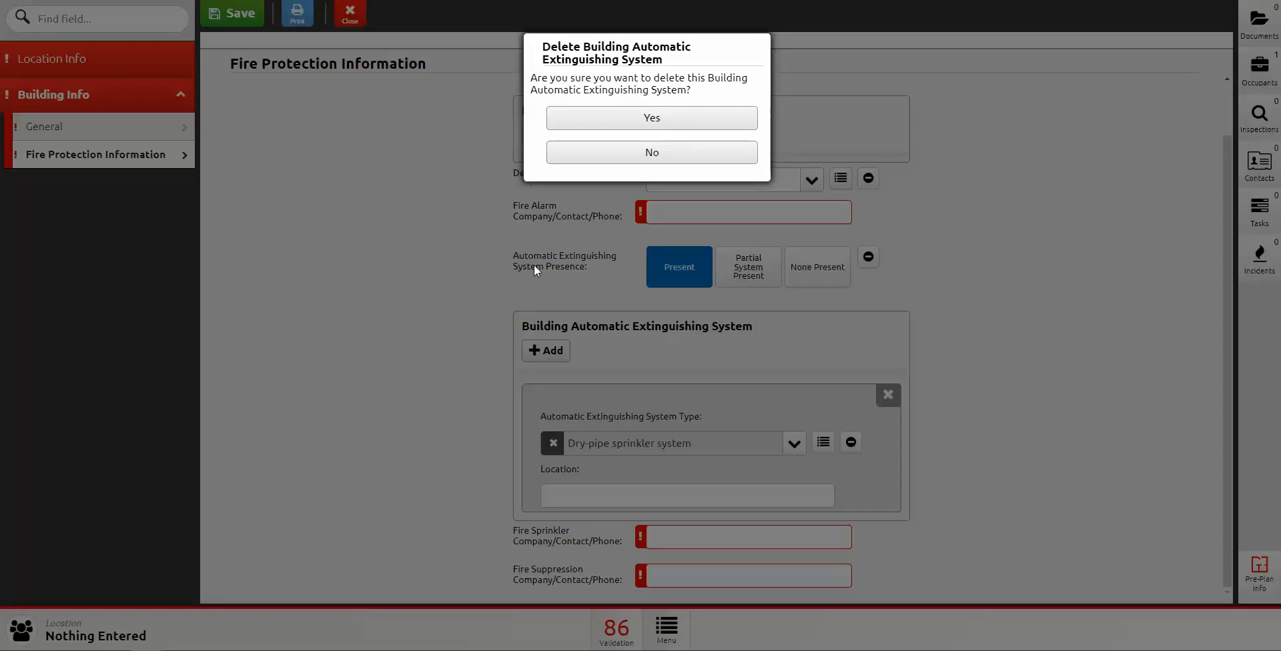
click(629, 117)
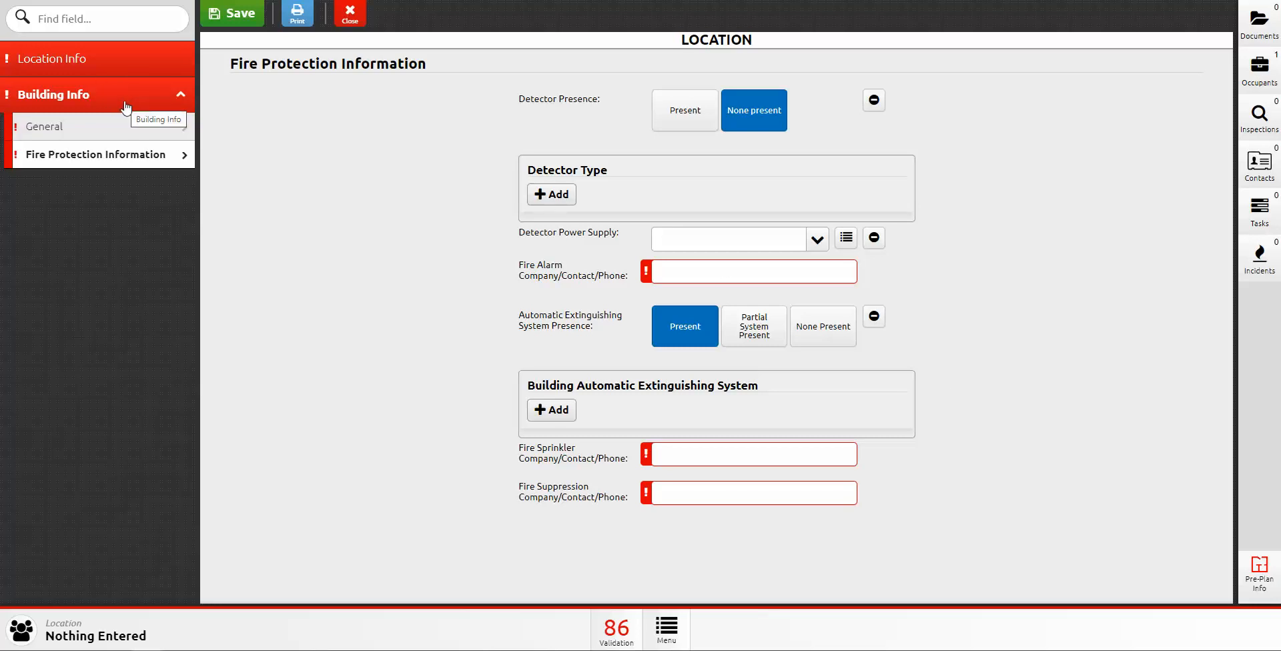
click(1272, 34)
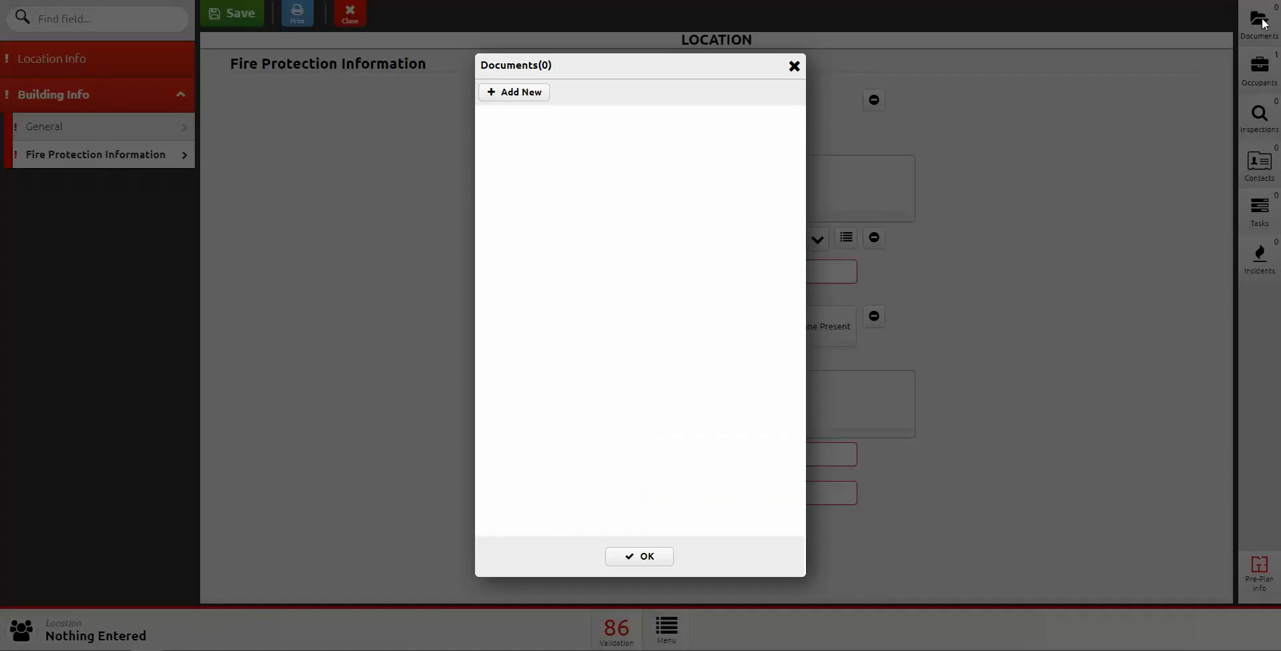
click(534, 96)
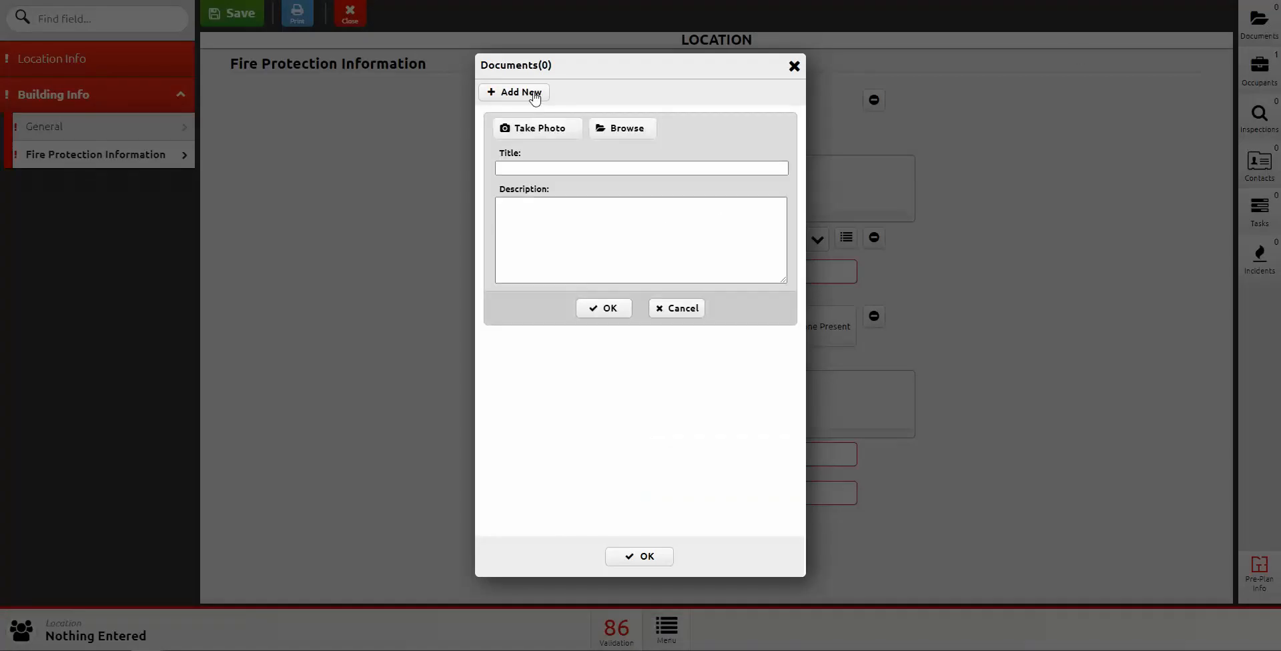
click(632, 131)
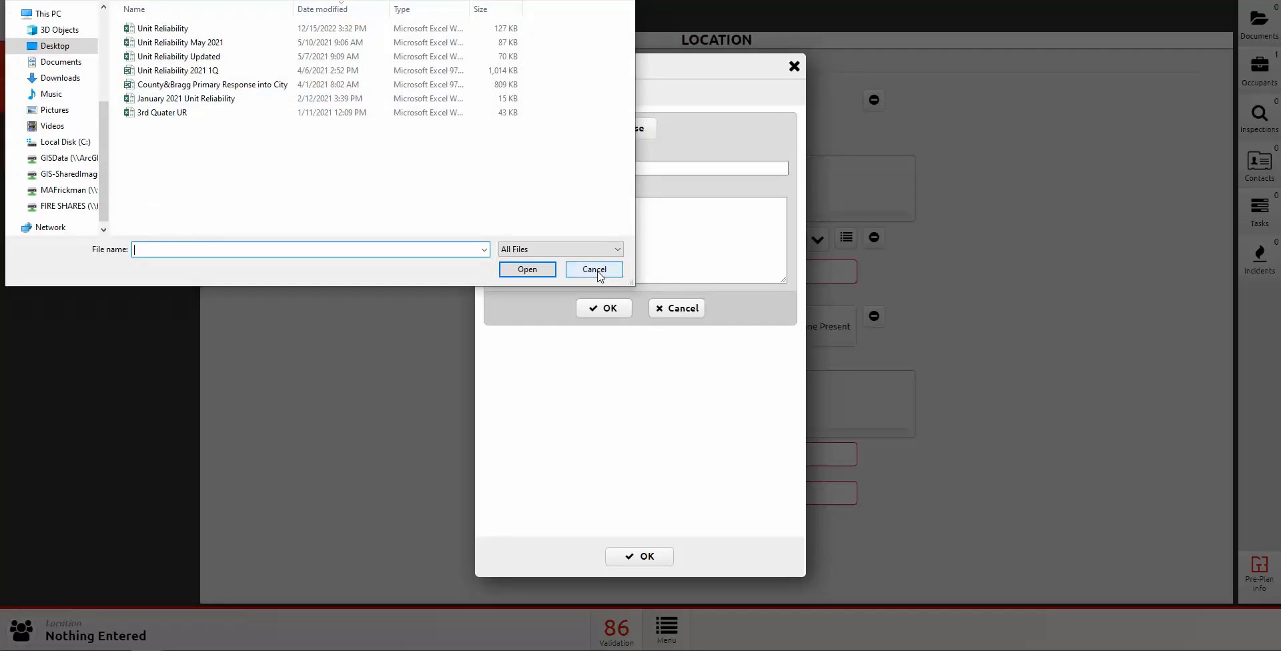
click(594, 270)
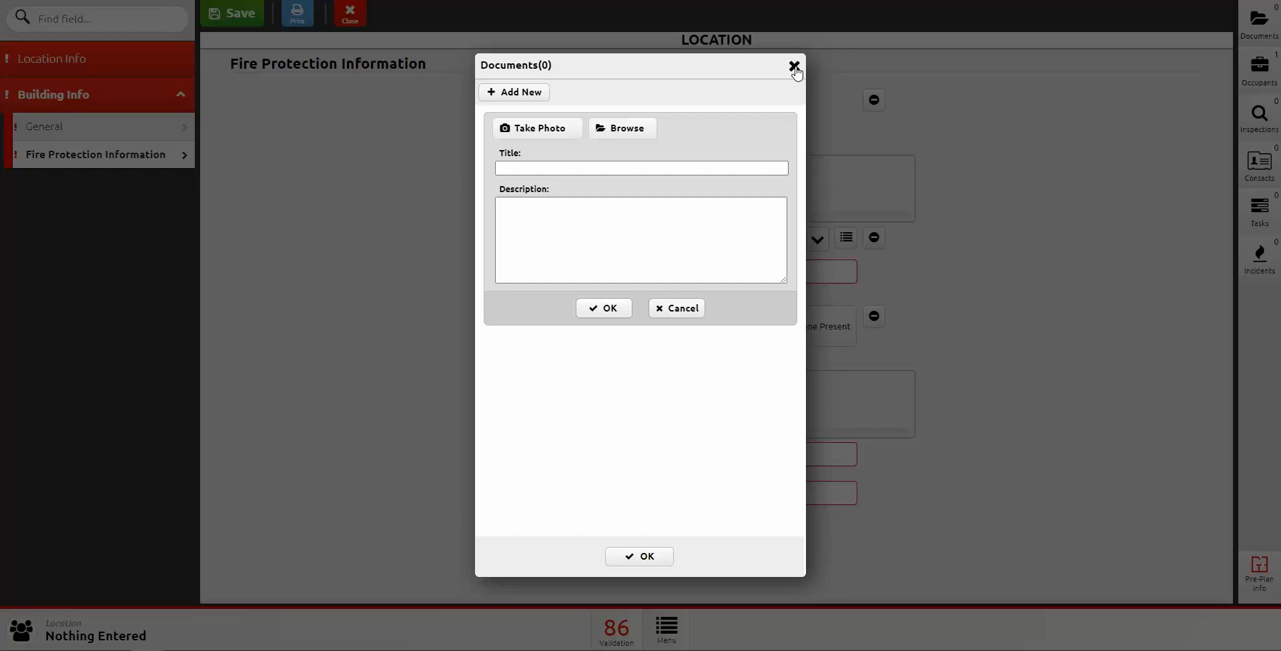
click(530, 168)
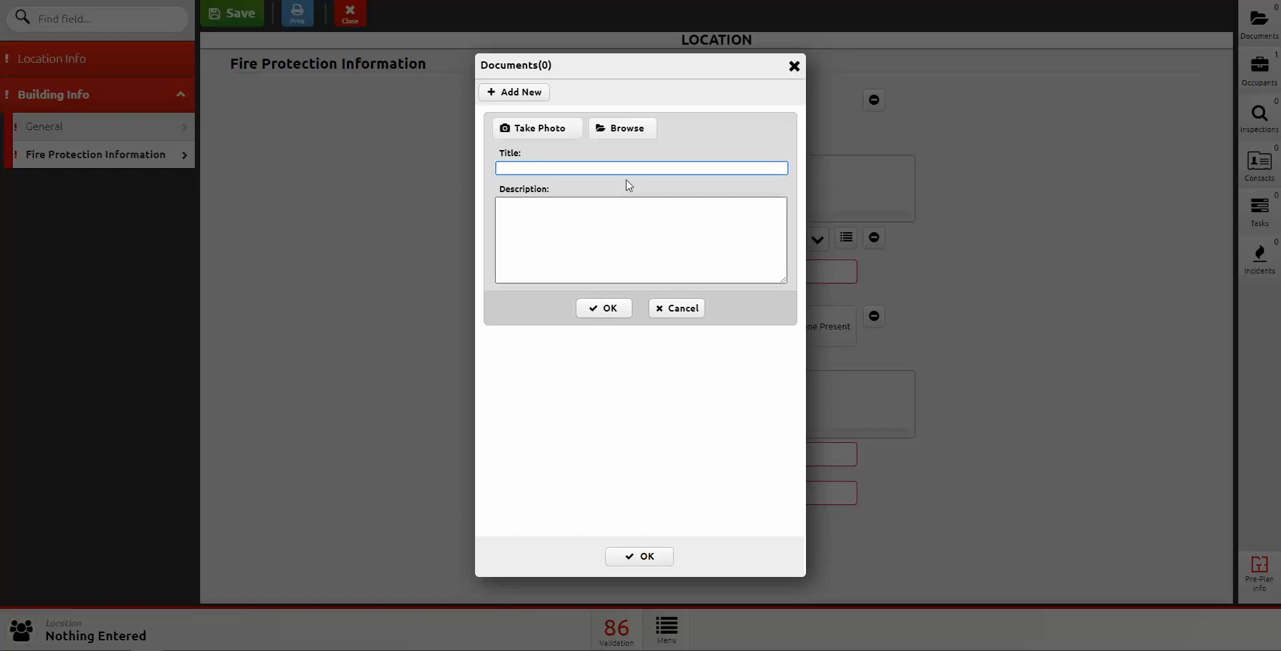
click(794, 66)
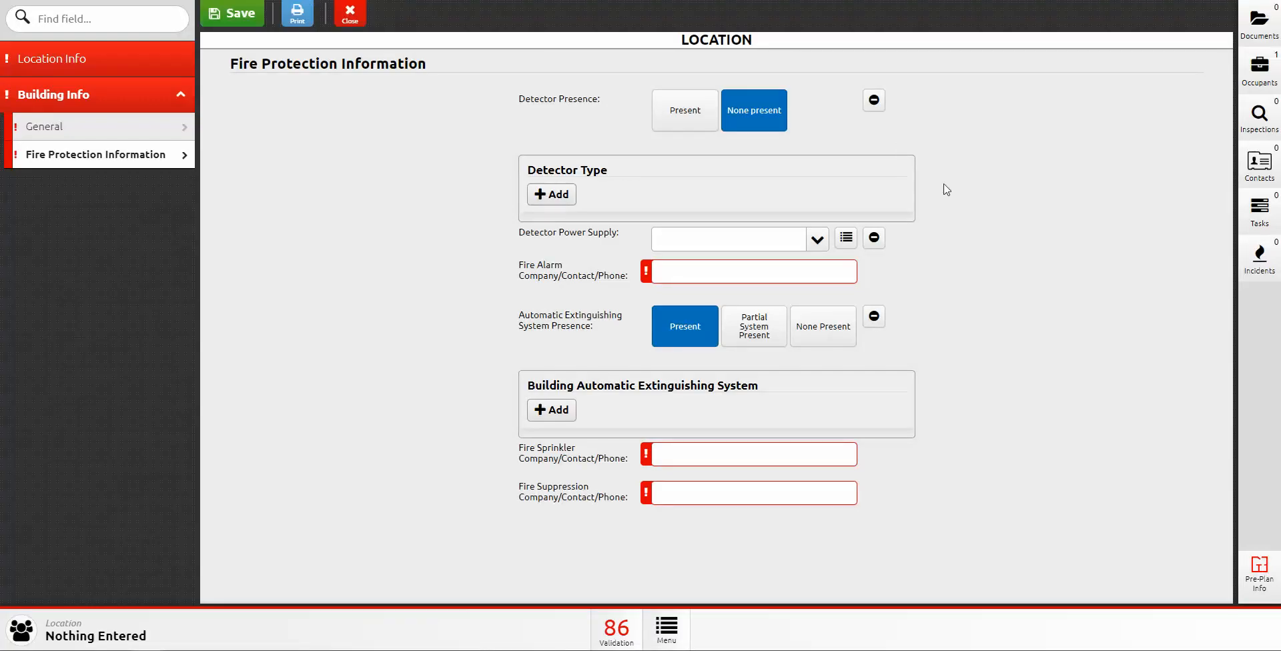
click(1261, 68)
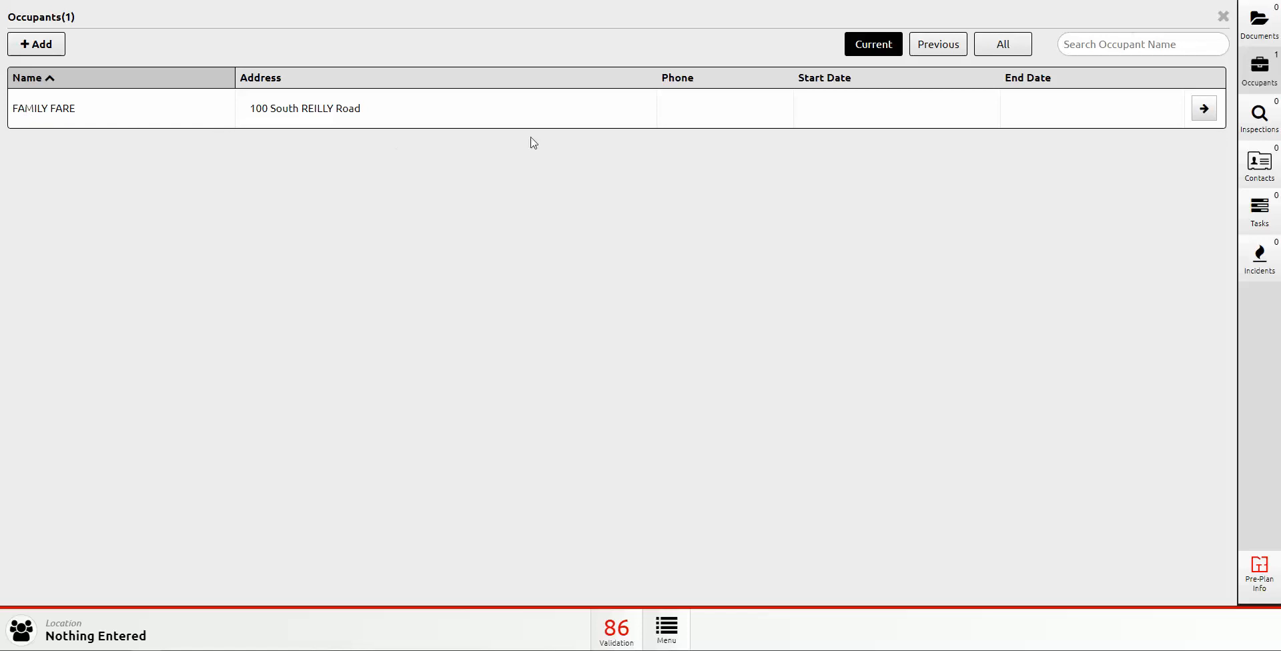
click(942, 48)
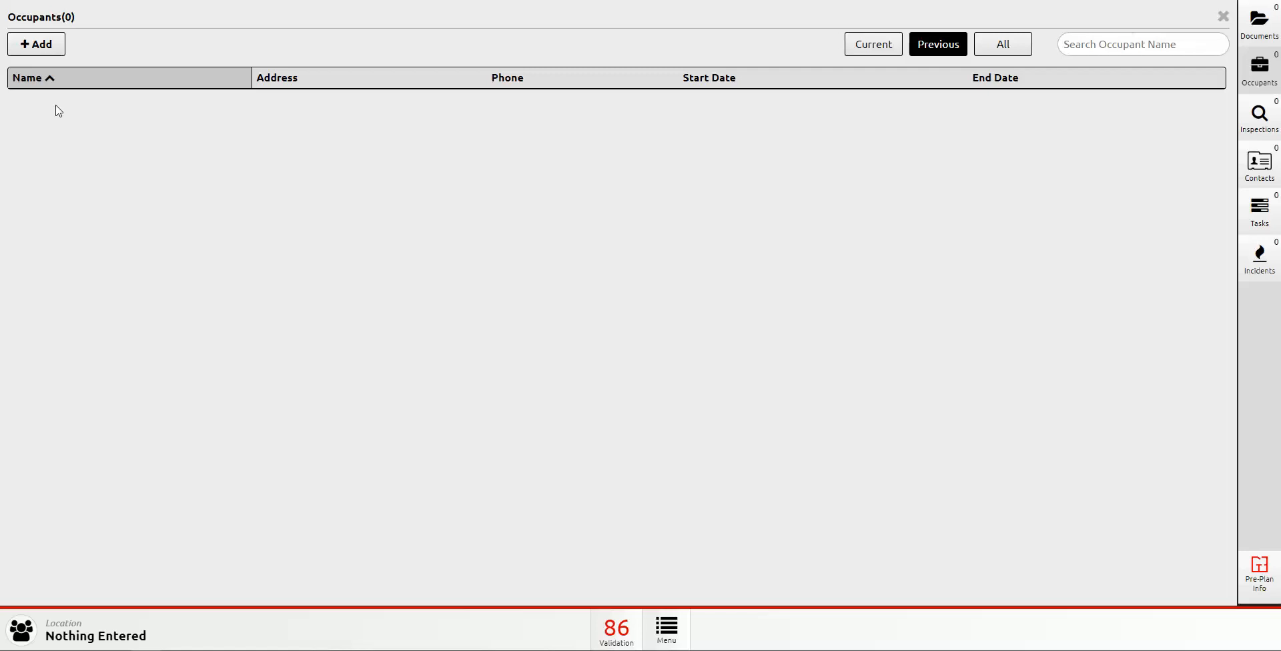
click(889, 50)
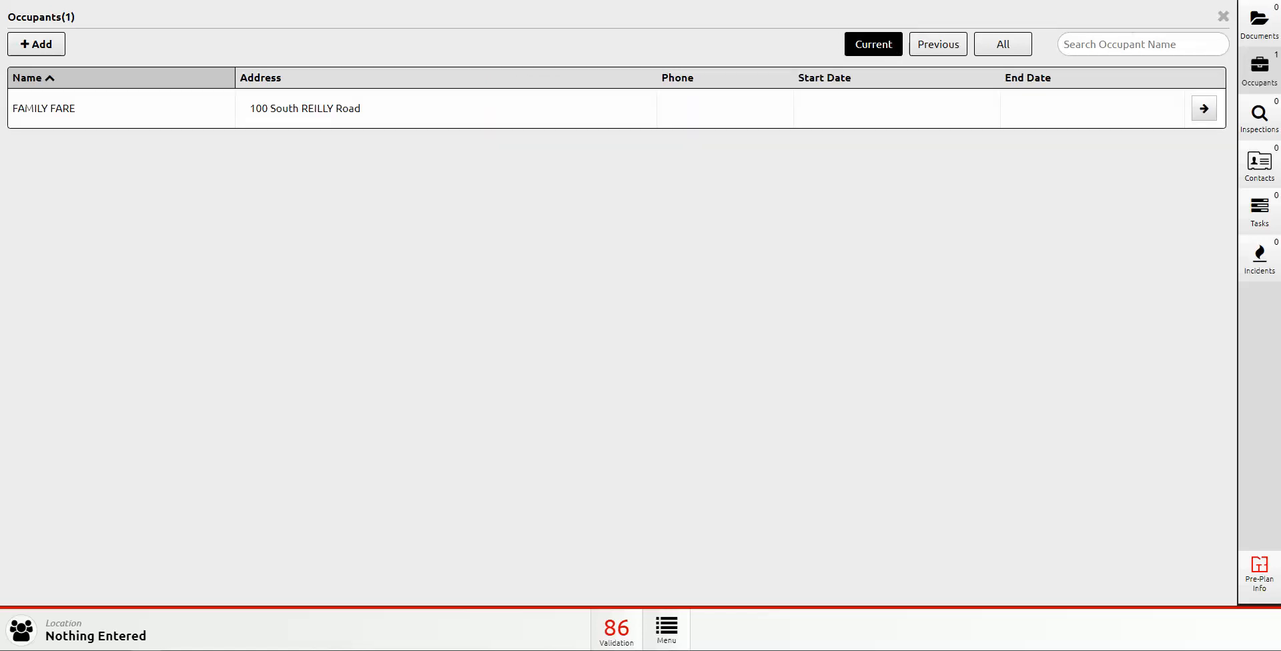
click(1007, 46)
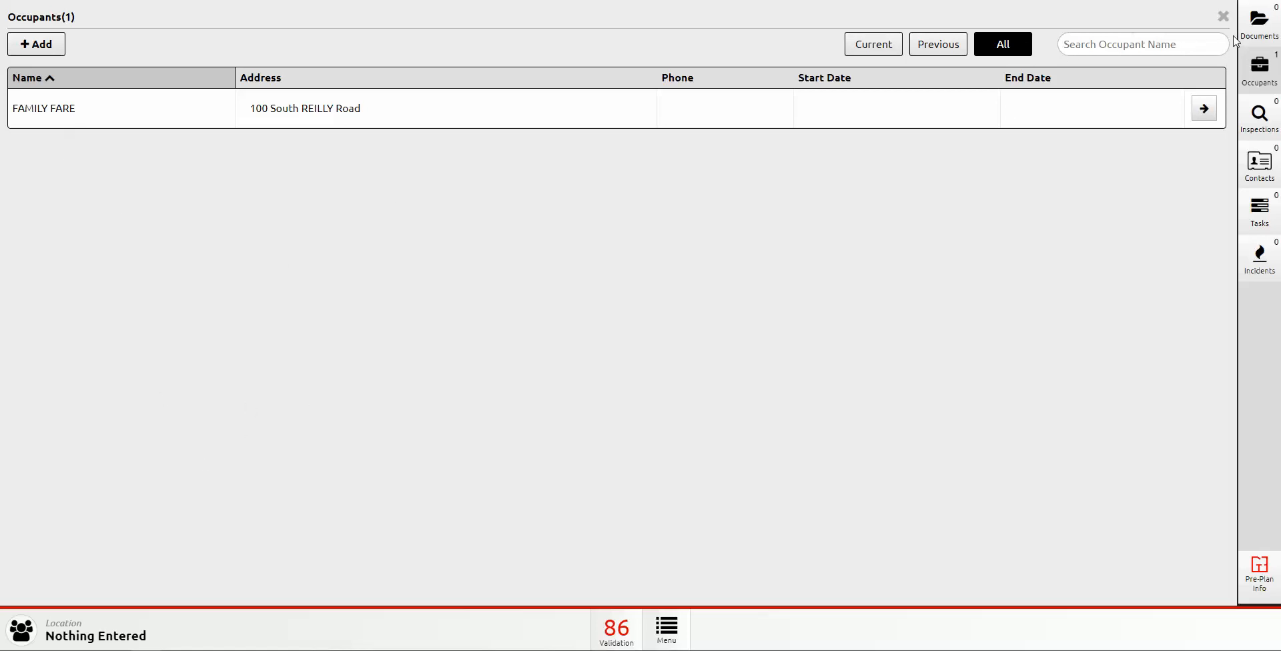
click(1223, 16)
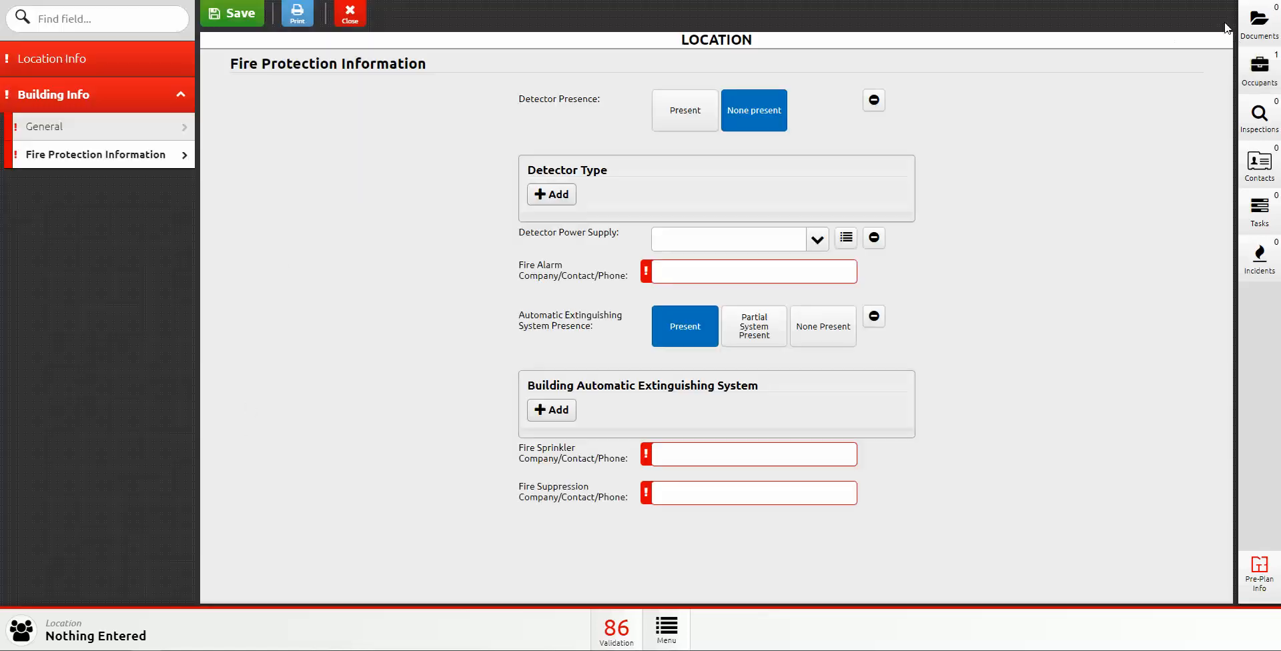
click(1263, 118)
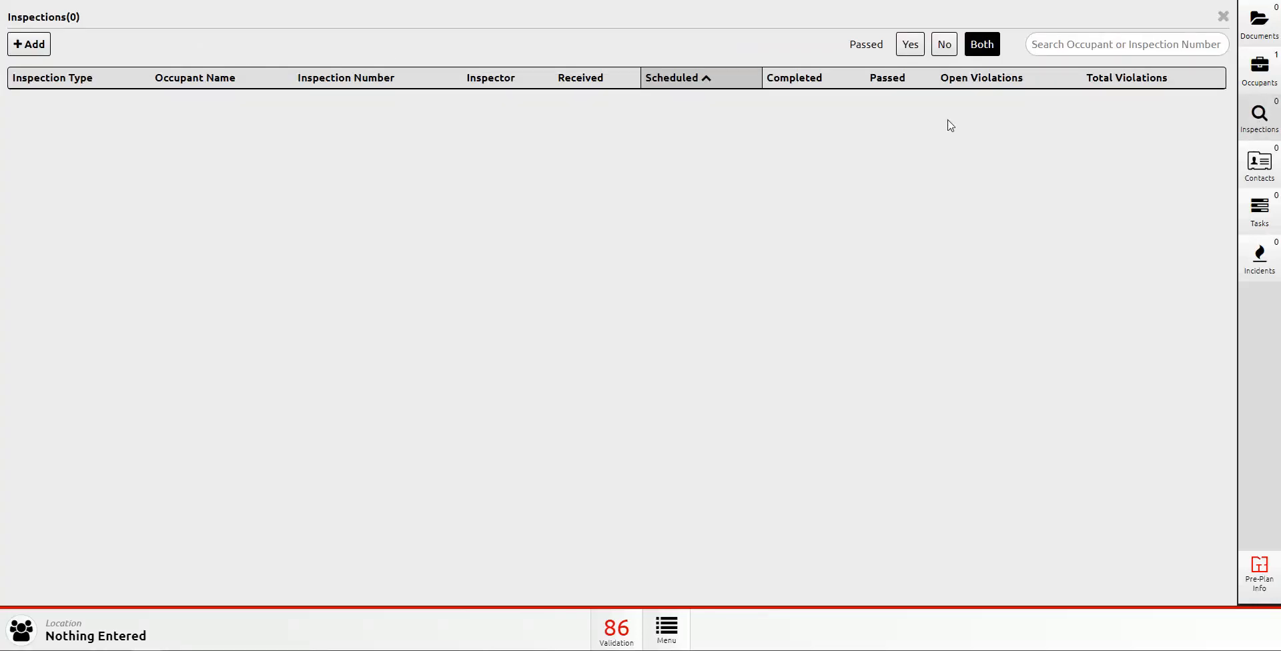
click(1223, 17)
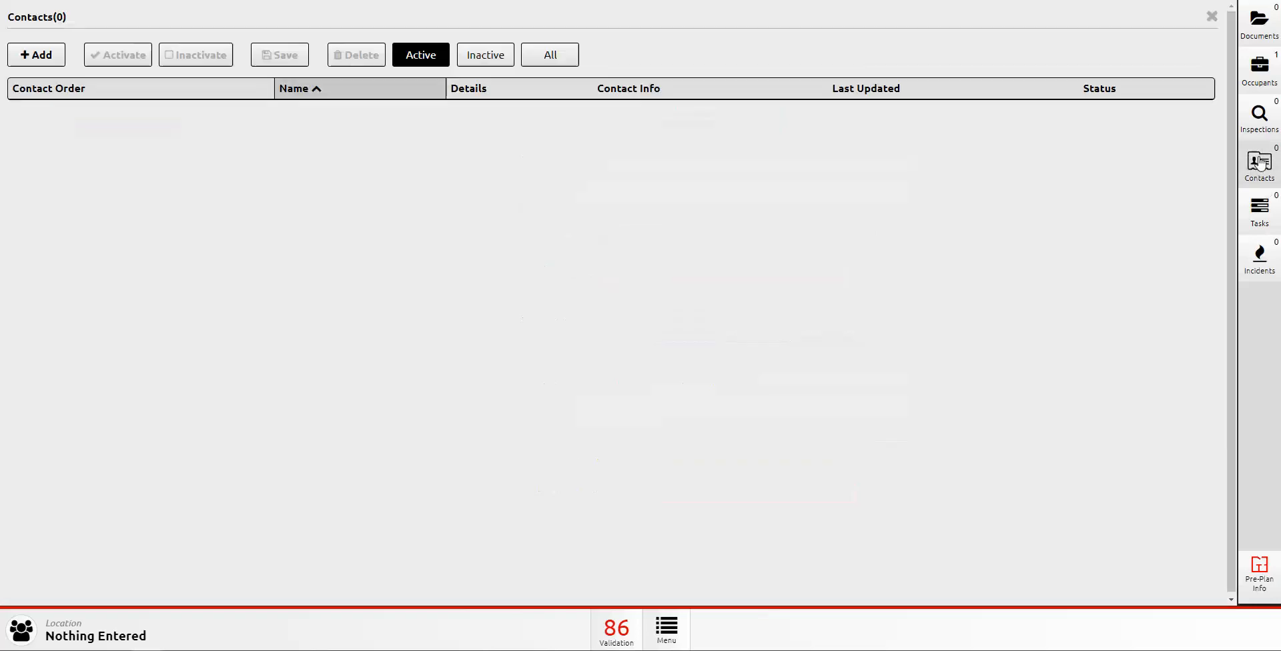
Step: From the location's contacts, start creating a brand-new contact
click(1260, 162)
click(40, 56)
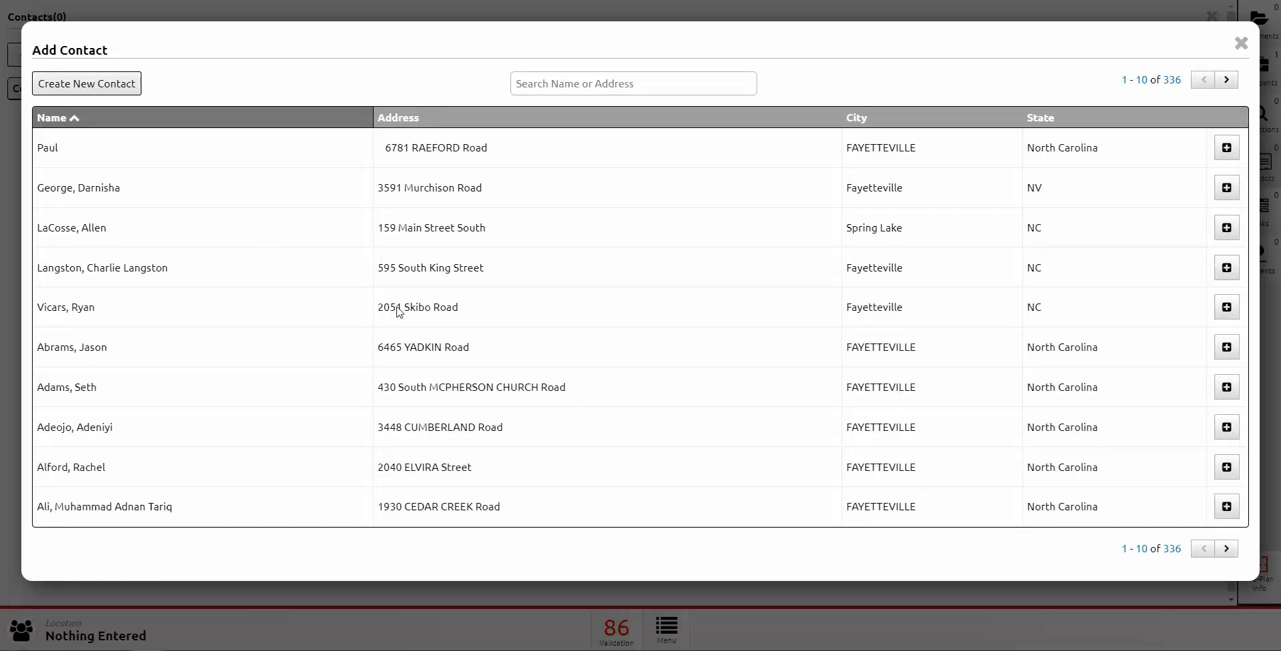
click(604, 80)
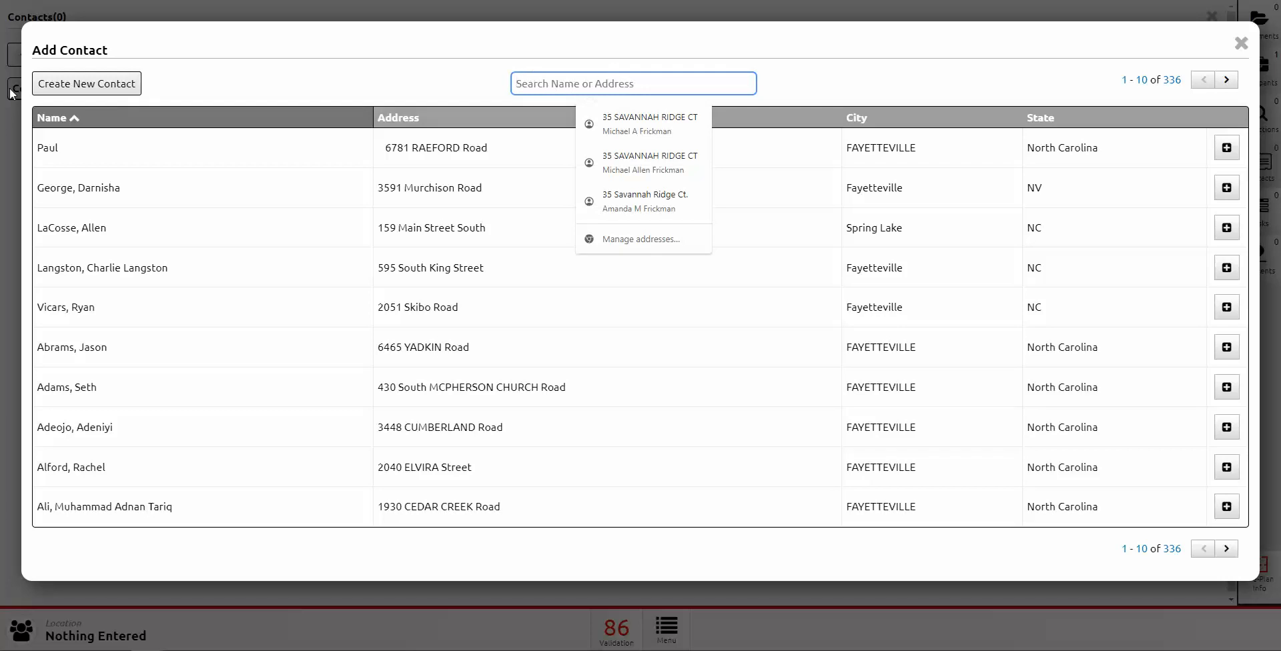
click(170, 99)
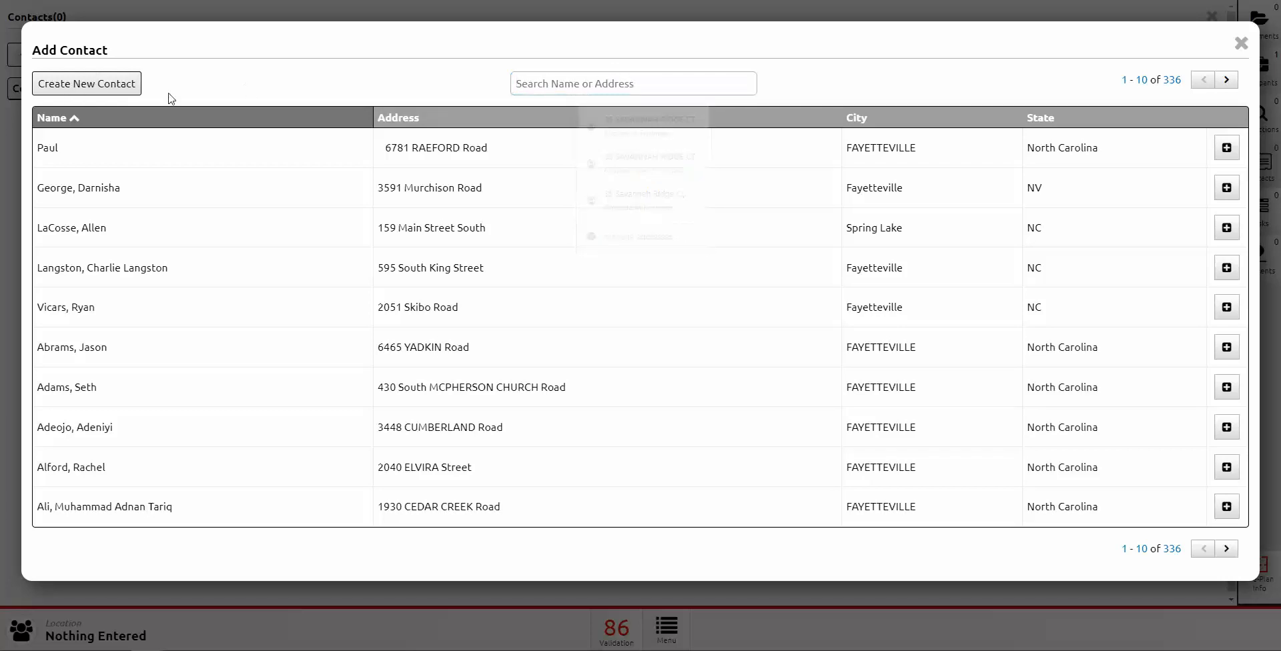
click(82, 85)
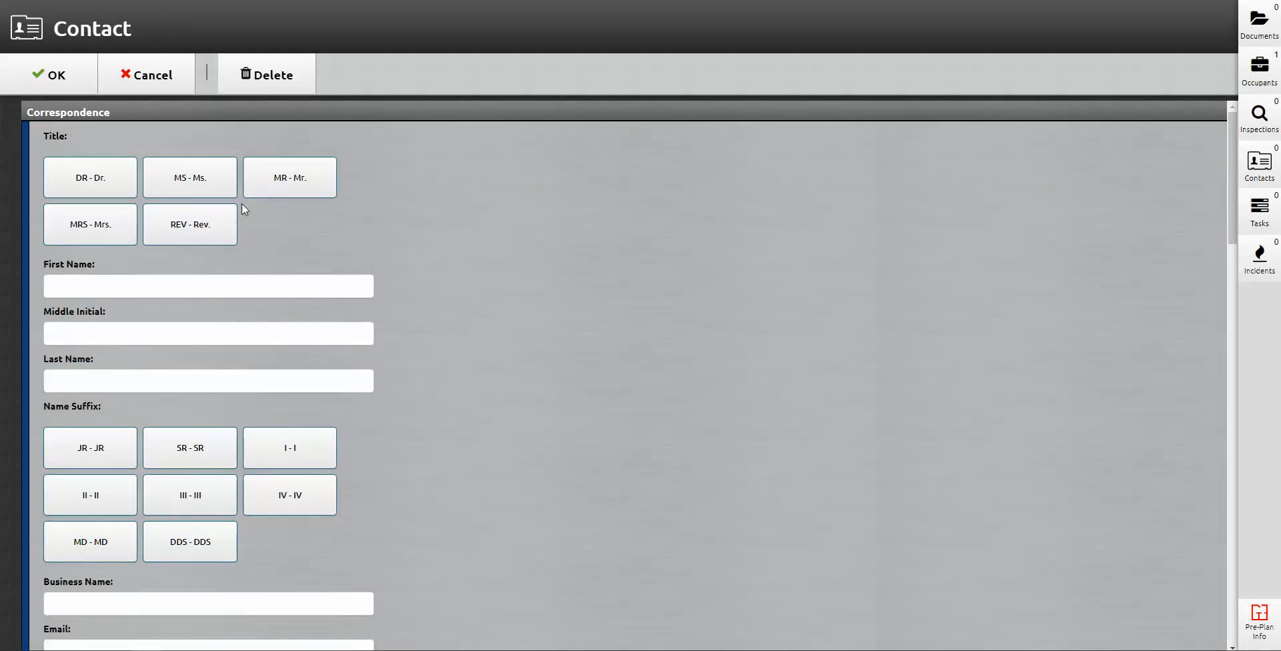
Step: Copy the location's address into the new contact's details
scroll(246, 178, down, 4)
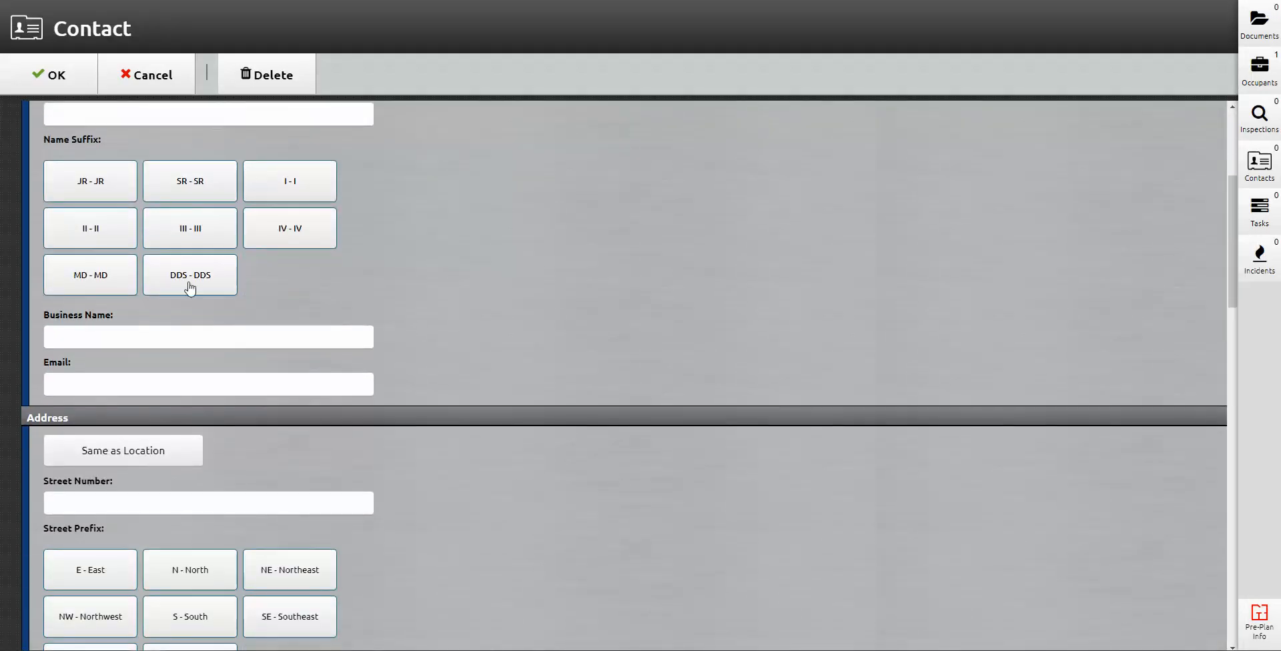
click(133, 339)
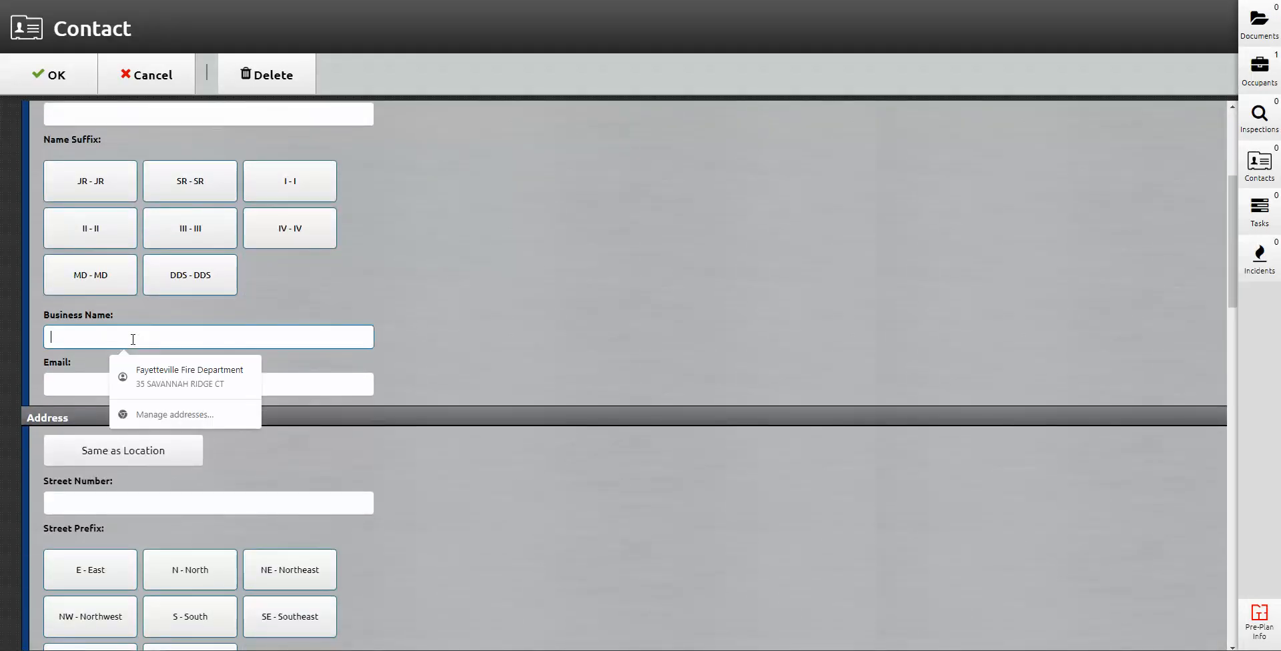
click(73, 383)
scroll(566, 347, down, 3)
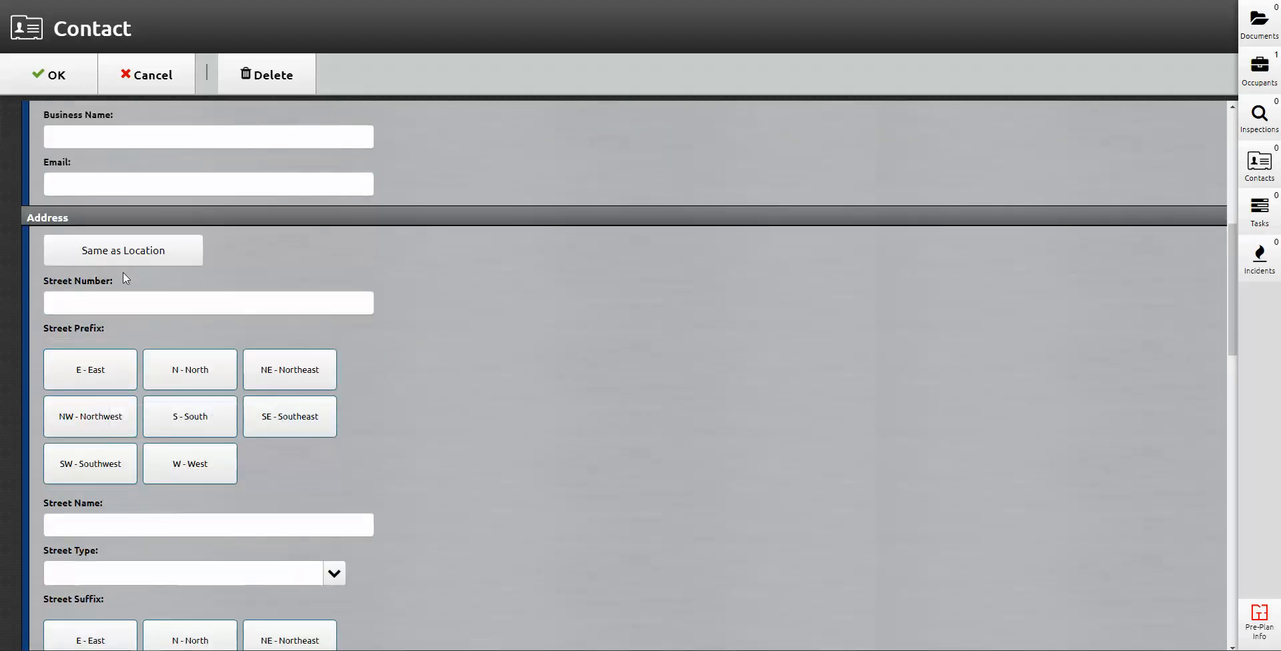
click(119, 254)
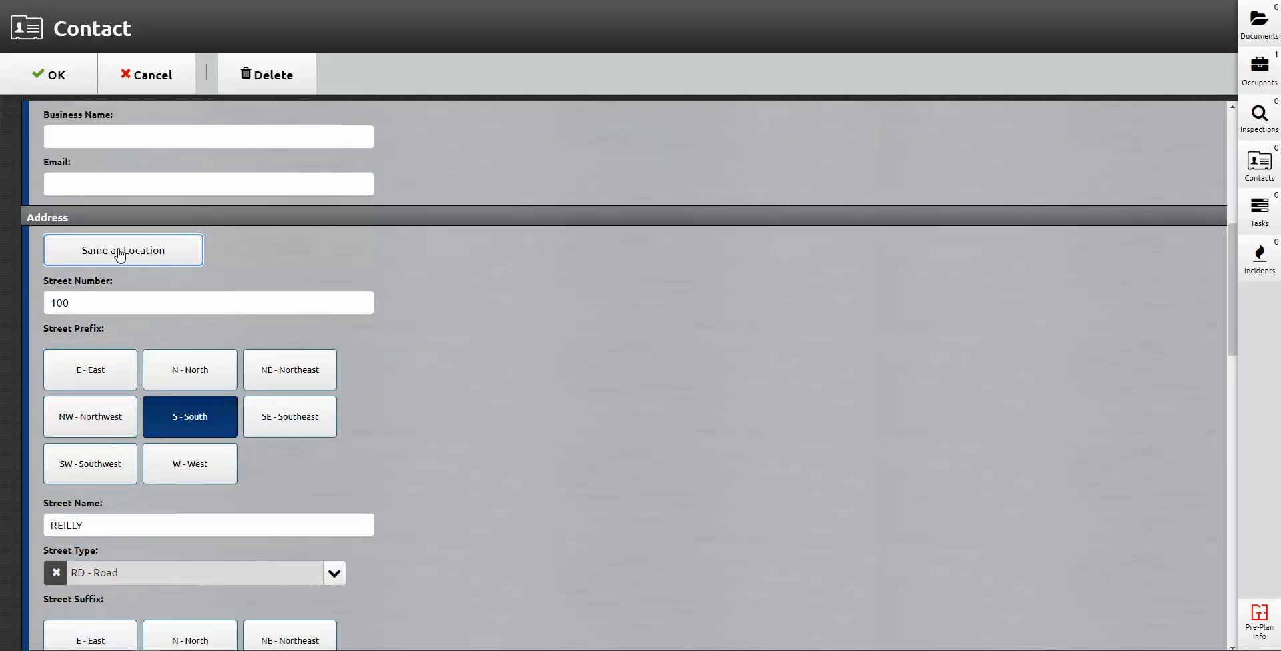
scroll(197, 343, down, 5)
scroll(197, 358, down, 7)
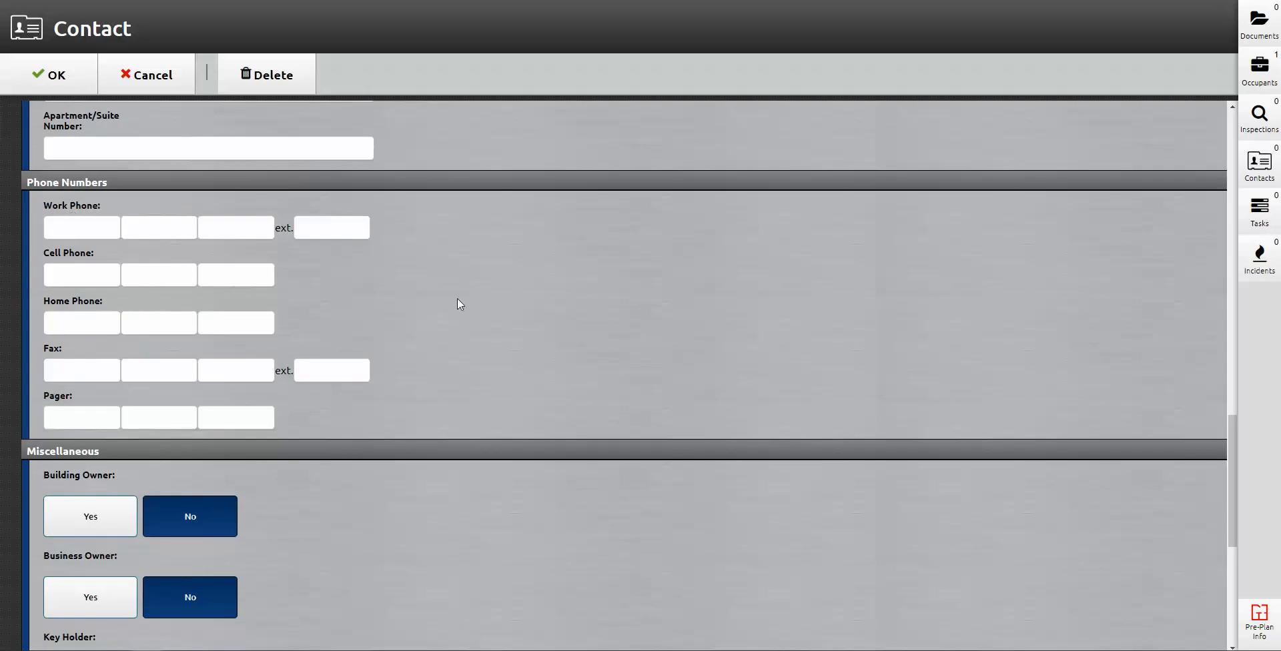
scroll(457, 305, down, 4)
scroll(521, 400, down, 3)
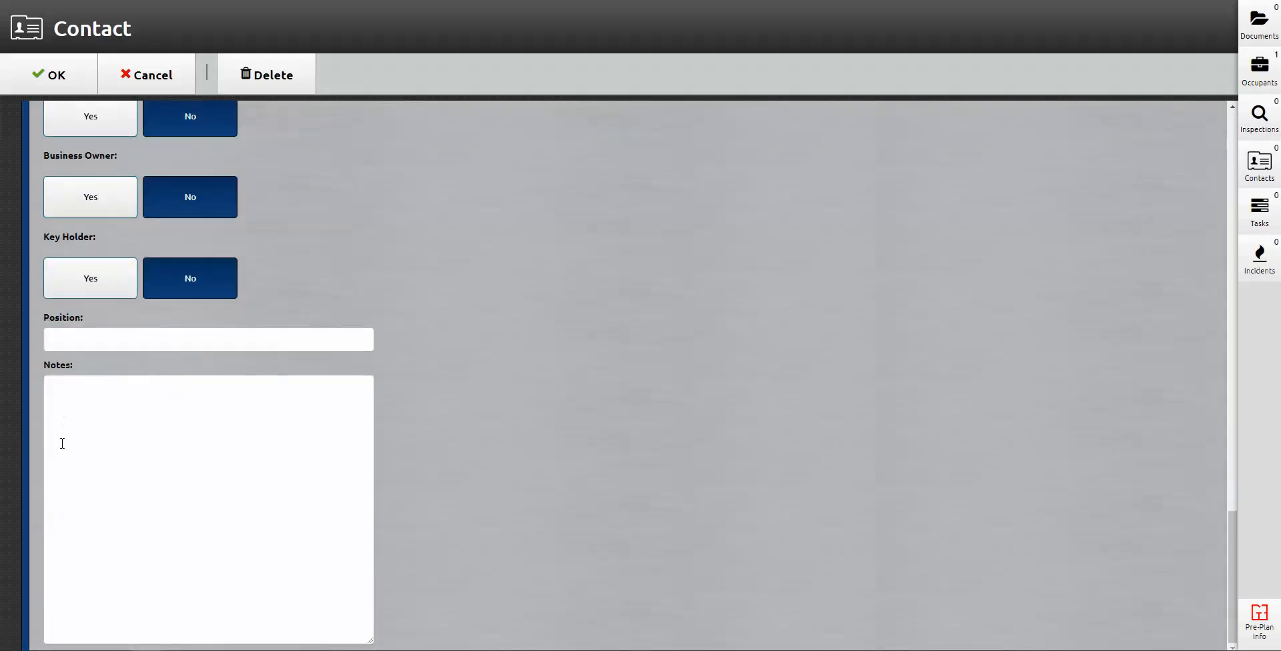
scroll(60, 443, up, 3)
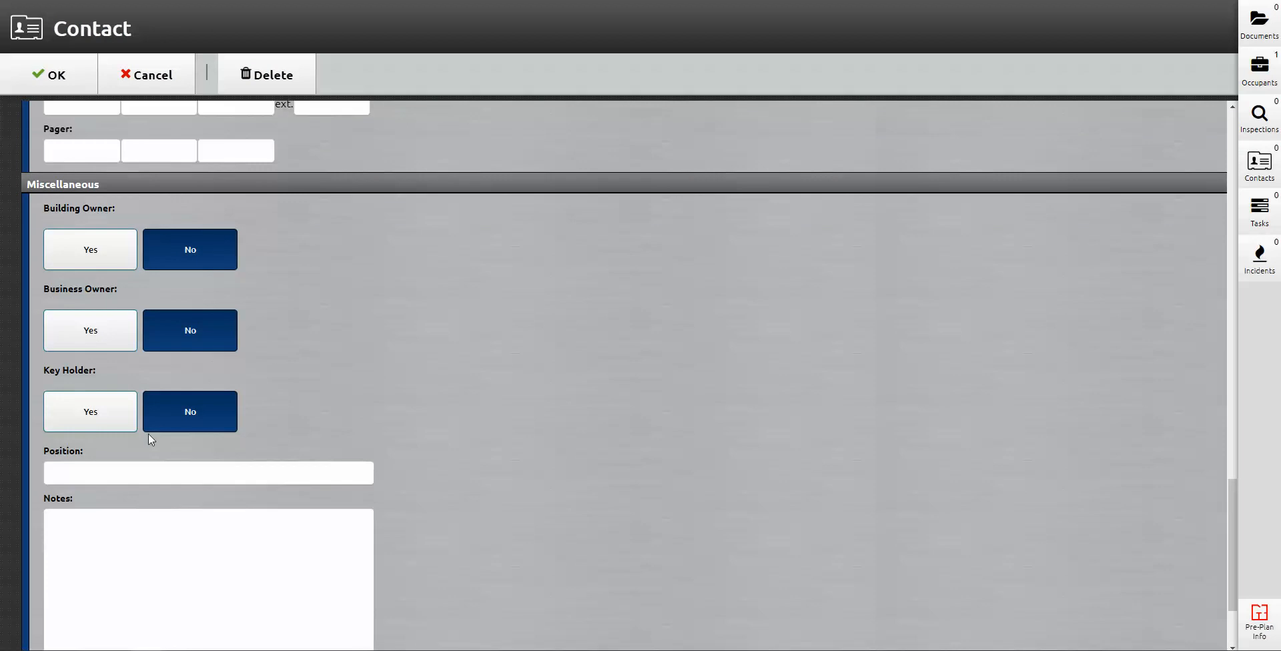
Step: Mark the contact as a key holder and fill in the position
click(89, 419)
click(85, 478)
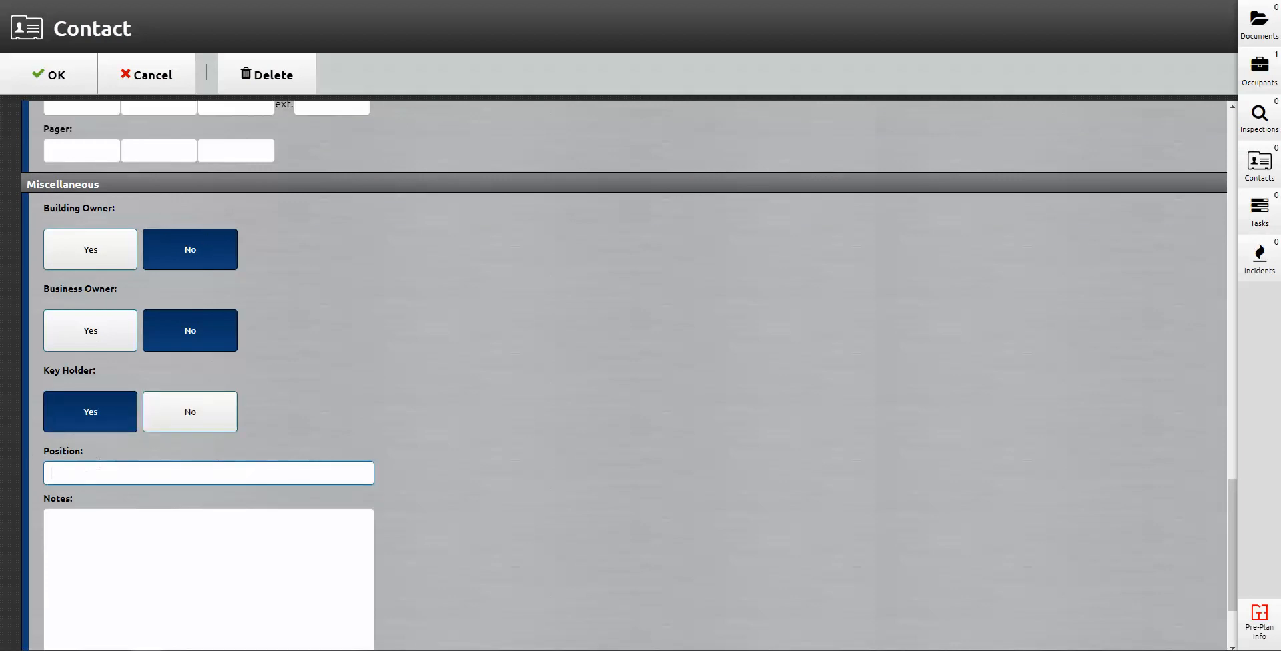
scroll(105, 428, down, 2)
click(92, 398)
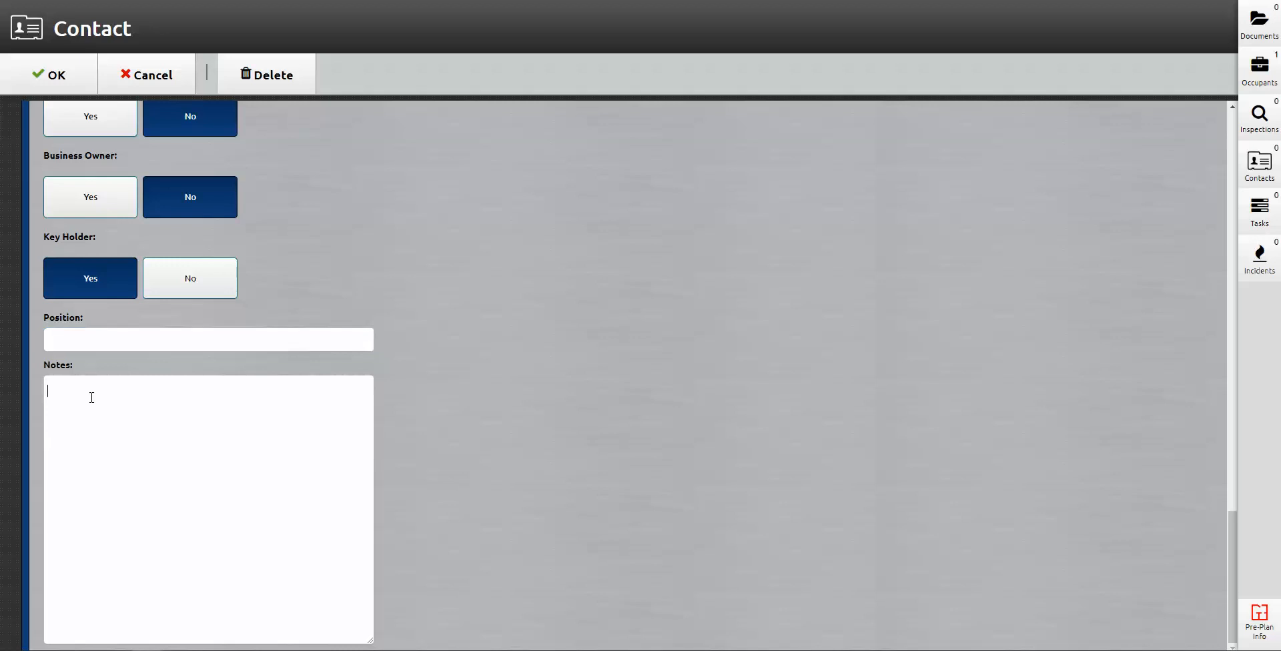
click(120, 340)
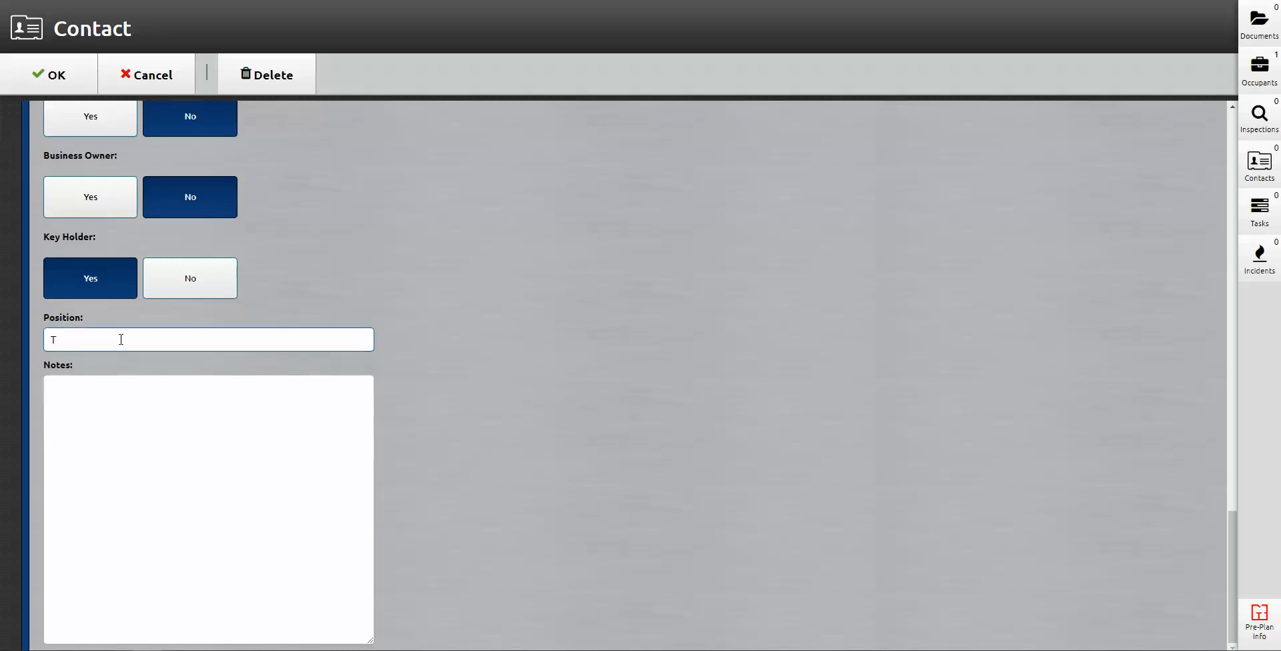
scroll(134, 349, up, 8)
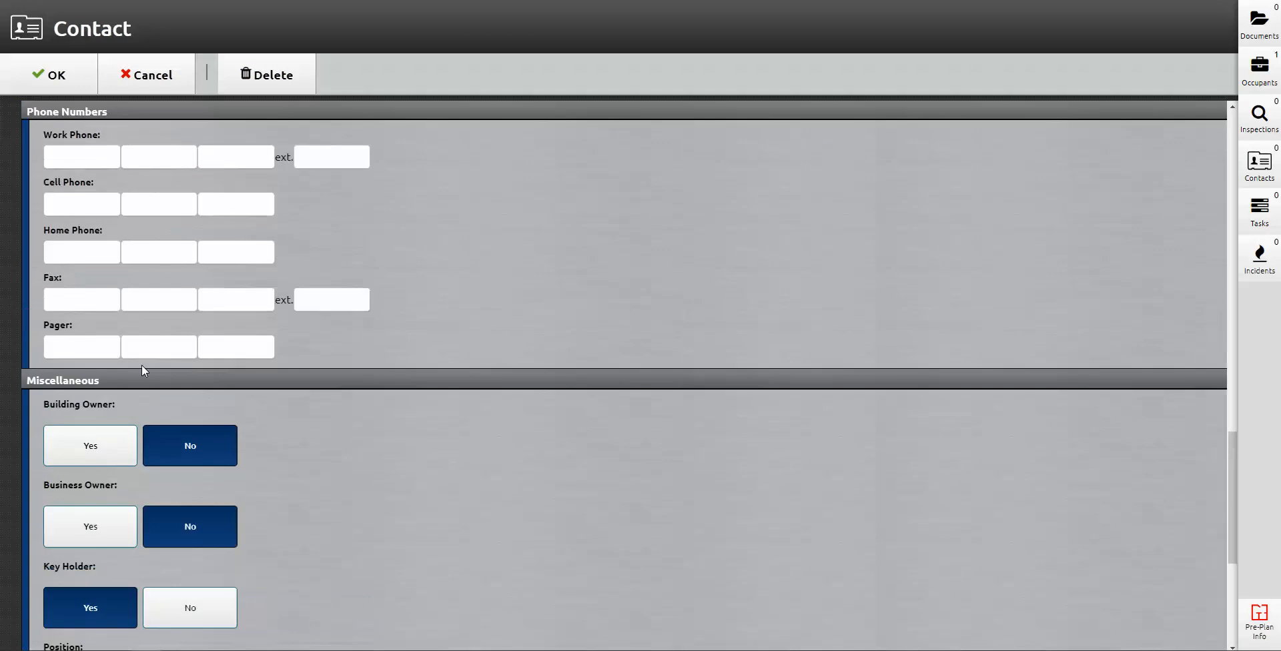
Step: Enter the contact's cell phone number and first name, then save the contact
click(70, 335)
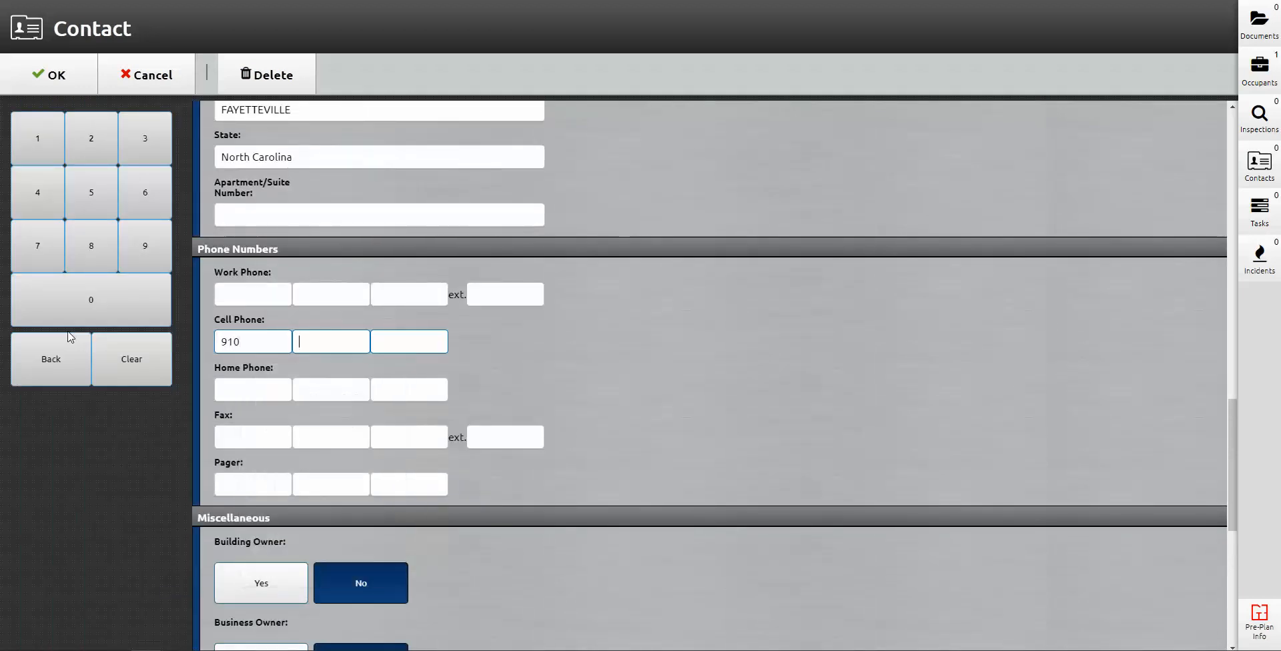
click(690, 361)
scroll(460, 469, up, 8)
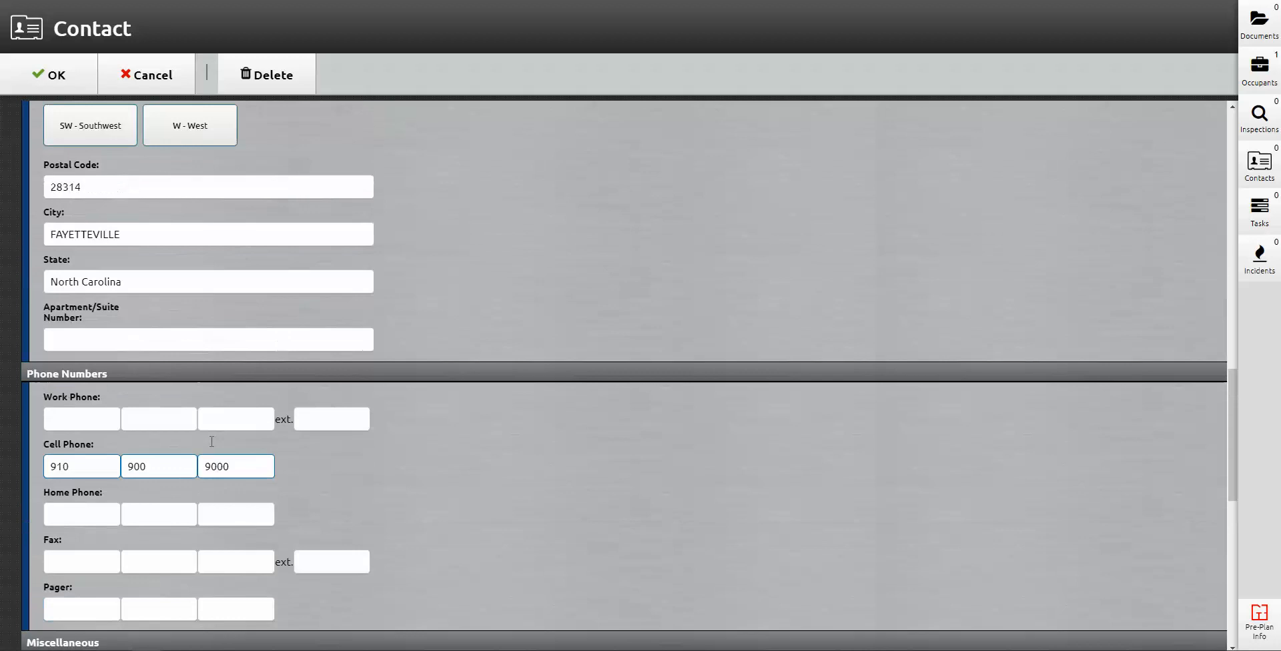
scroll(187, 427, up, 10)
click(137, 288)
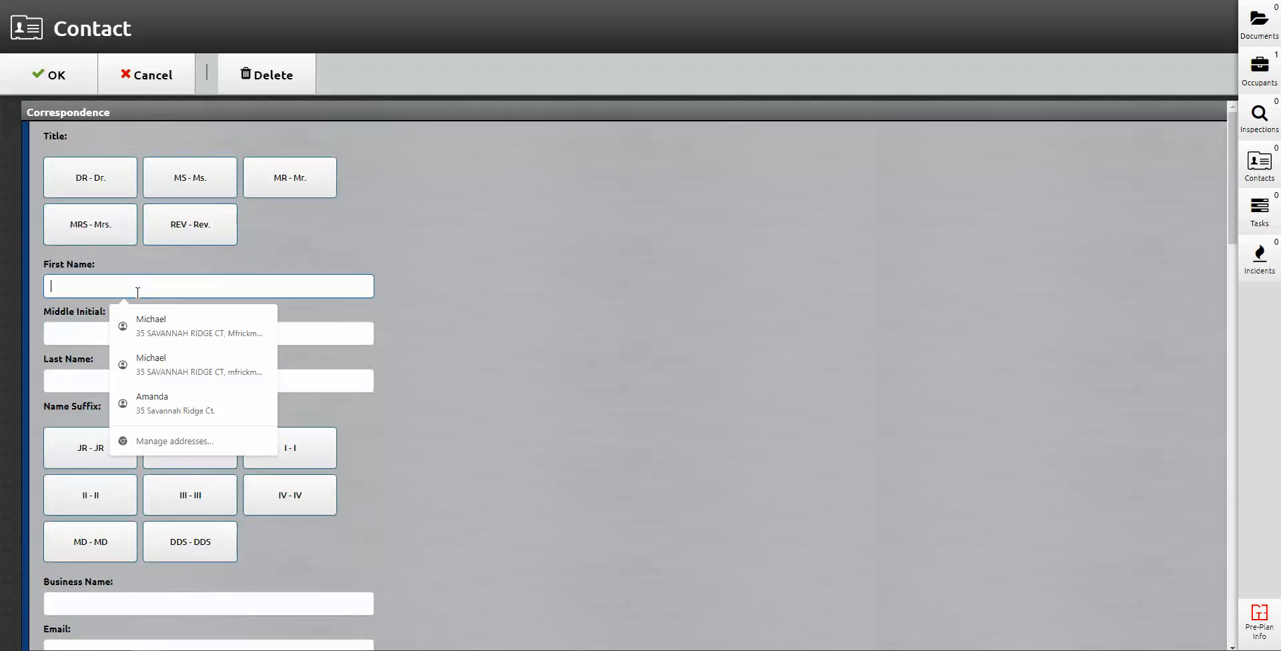
text(John)
key(Tab)
key(Tab)
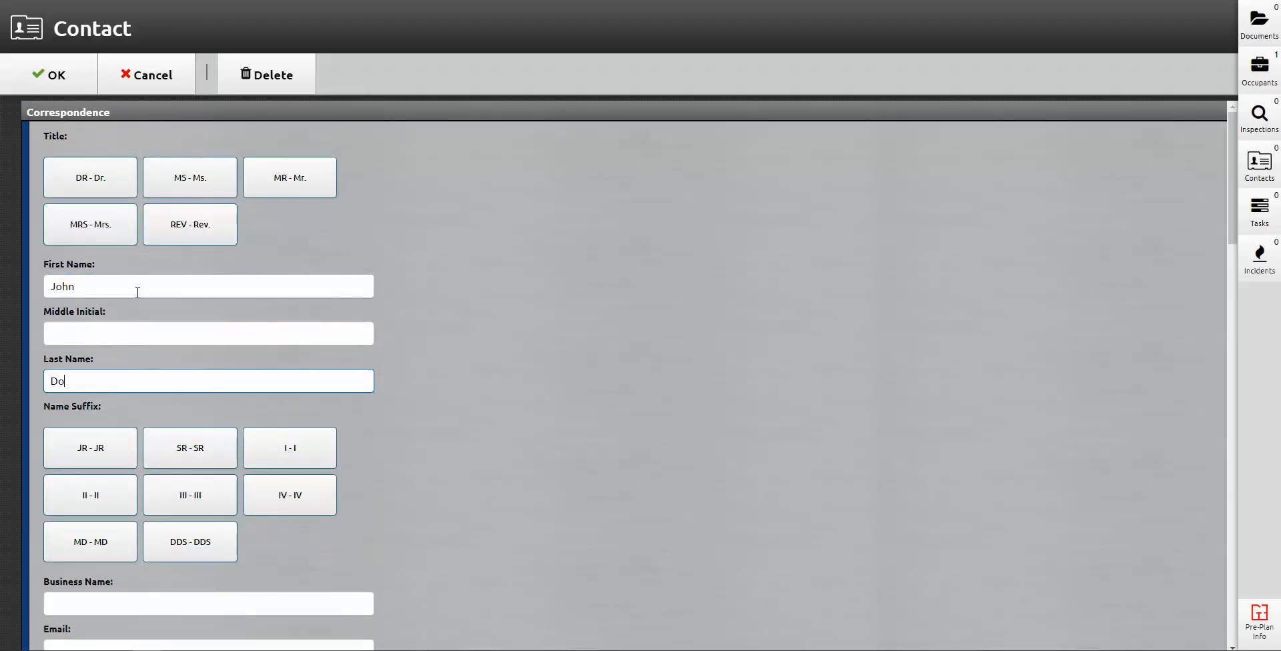
key(Return)
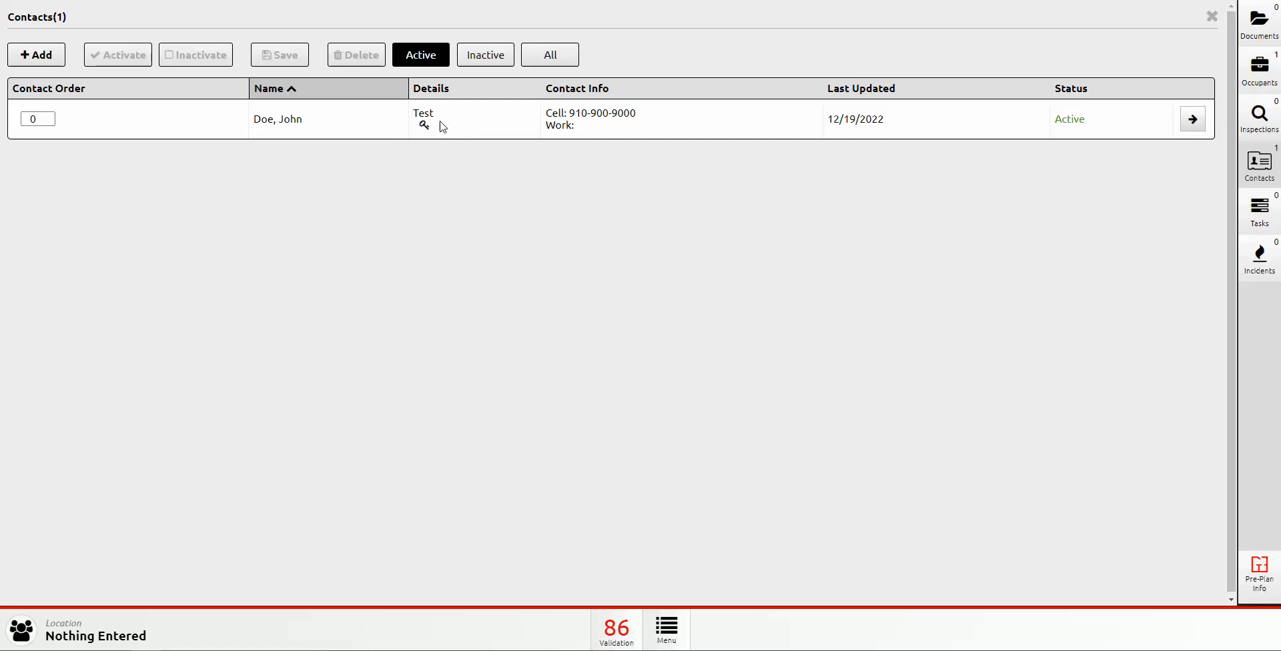
Step: Delete the single contact with confirmation and close the empty Contacts list
mouse_move(425, 128)
click(365, 126)
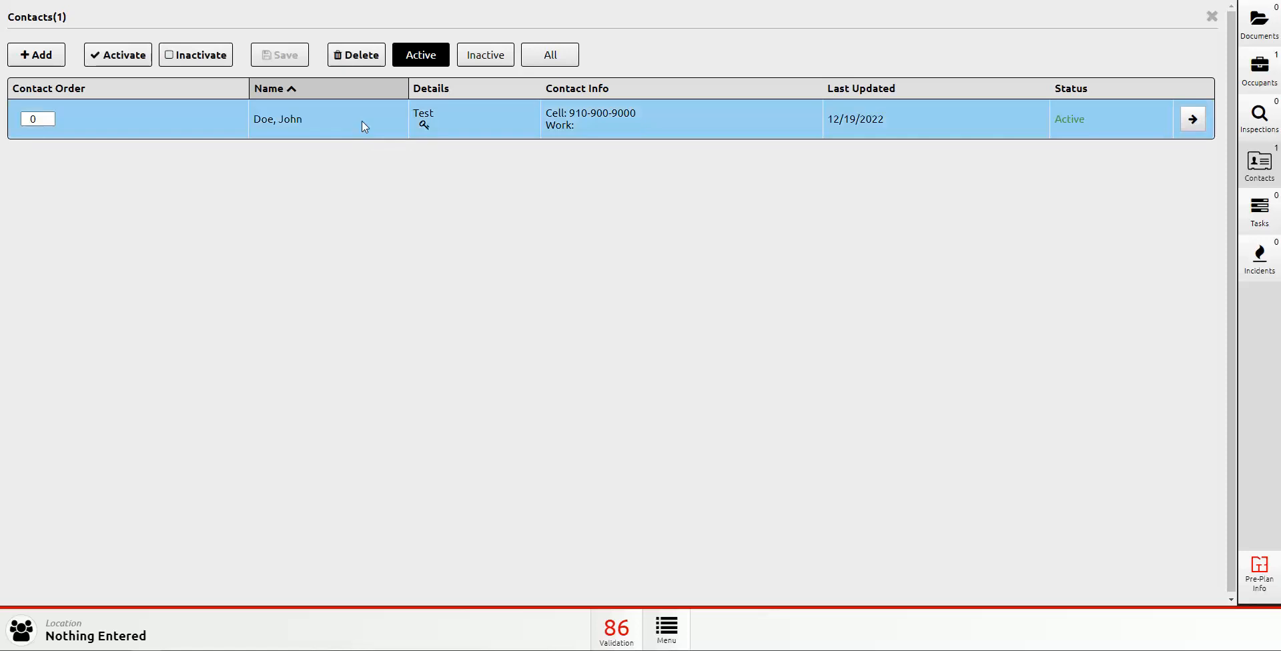
click(355, 59)
click(592, 361)
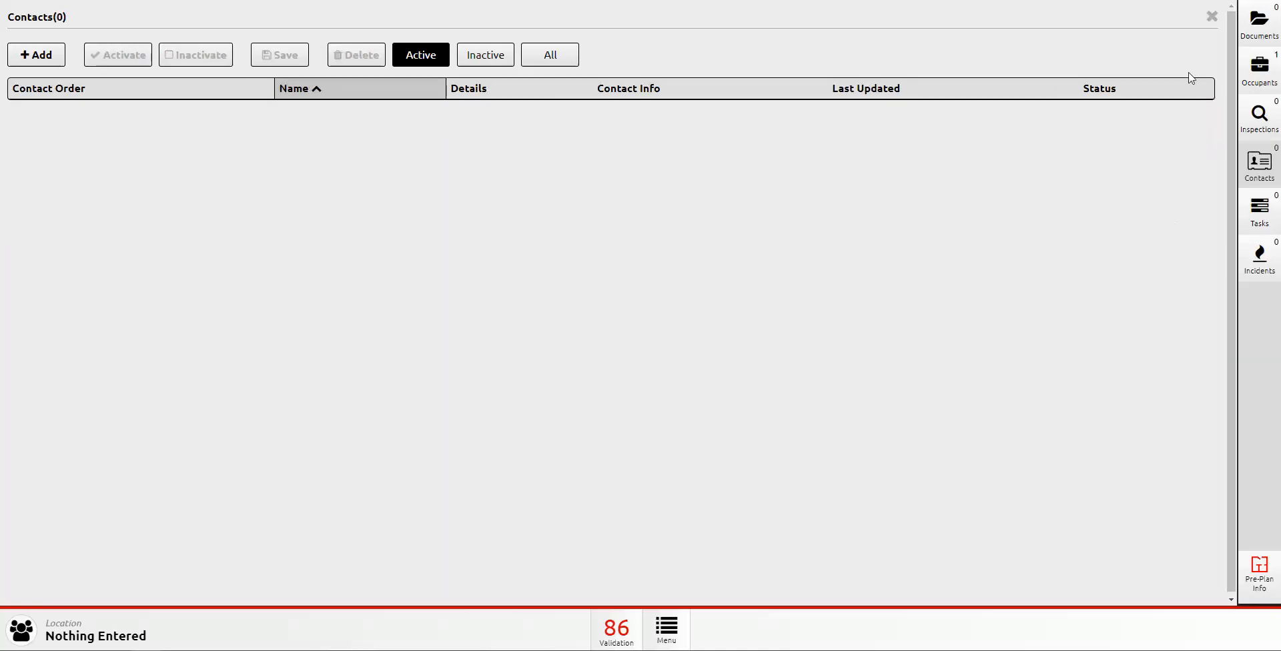
click(1212, 16)
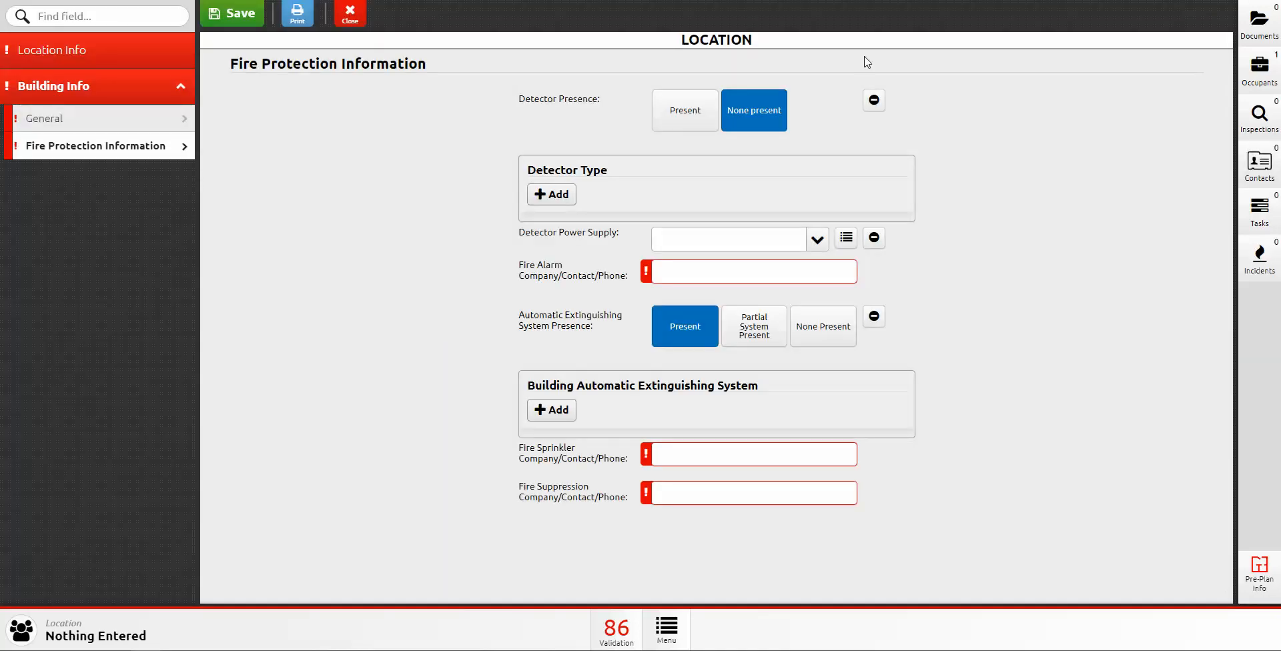
Step: Check the empty Tasks and previous Incidents lists, then show the Pre-Plan Info sections
click(1255, 218)
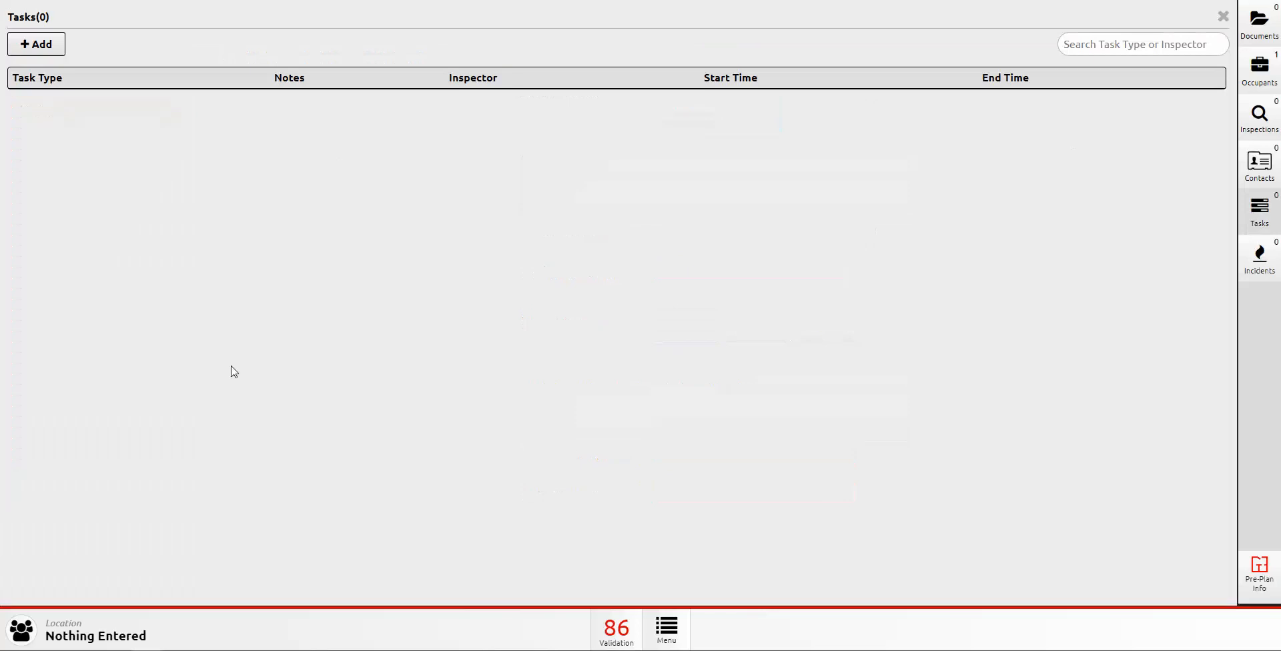
click(1226, 17)
click(1263, 267)
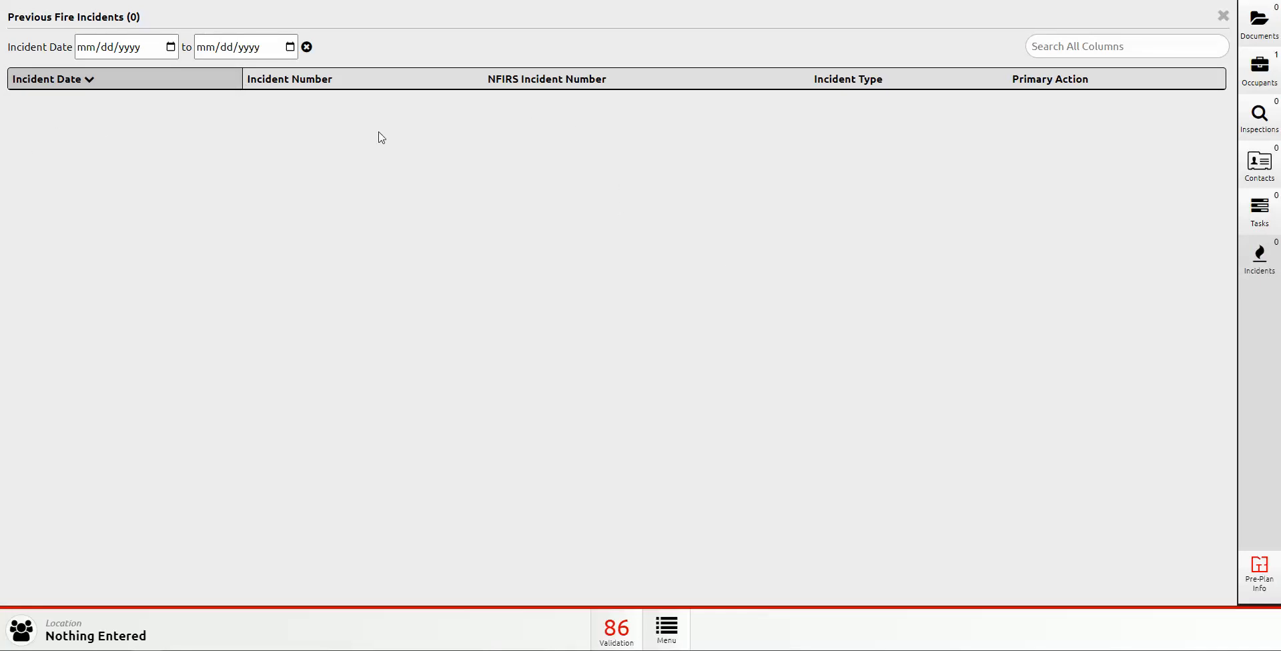
click(1225, 18)
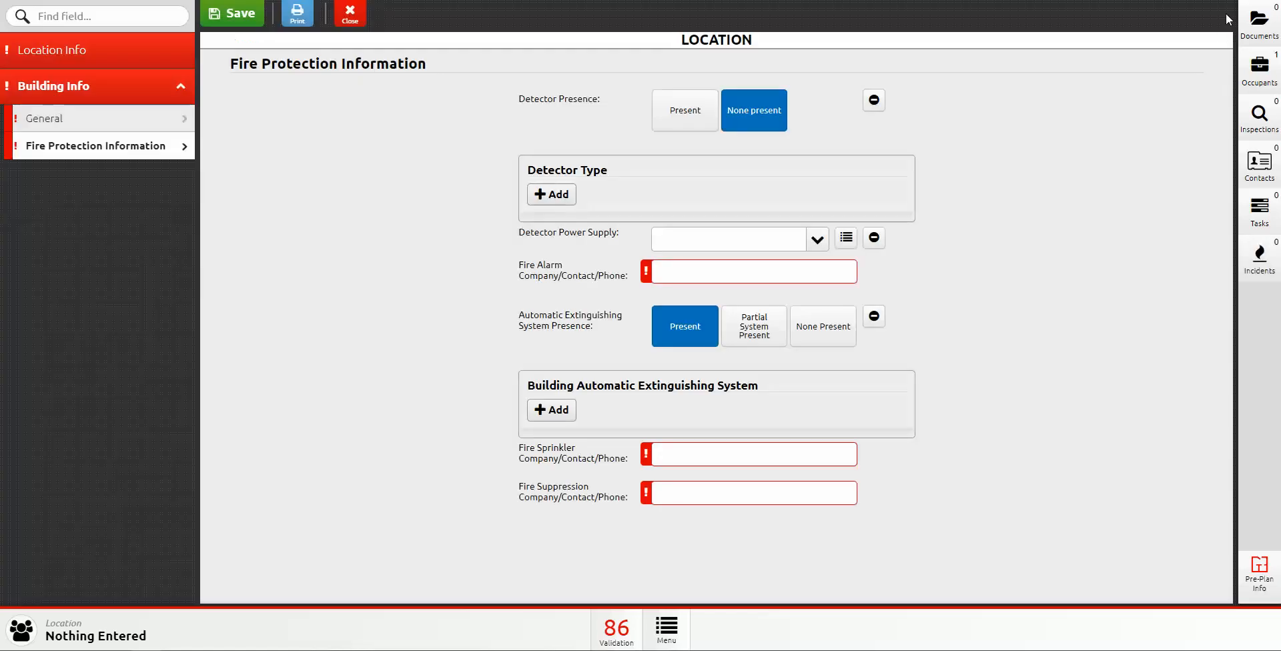
click(1264, 577)
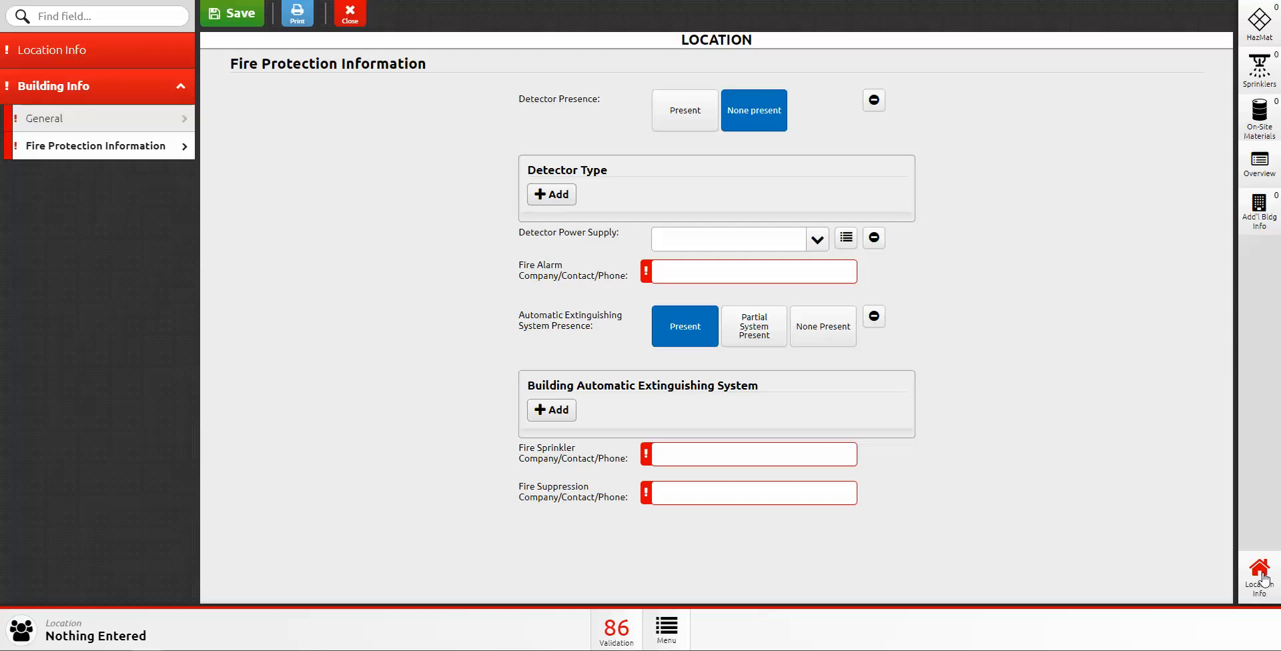
Step: Add a HazMat entry and choose Gasoline as the chemical name via a 'gaso' search
click(1267, 27)
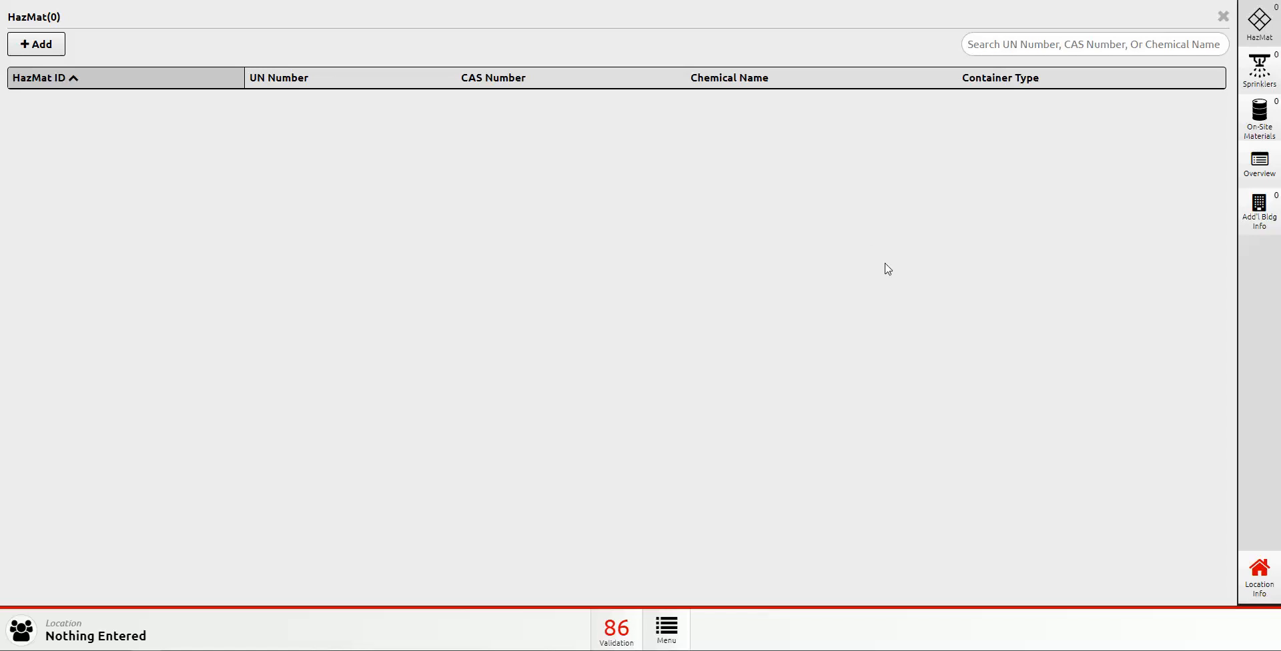
click(34, 47)
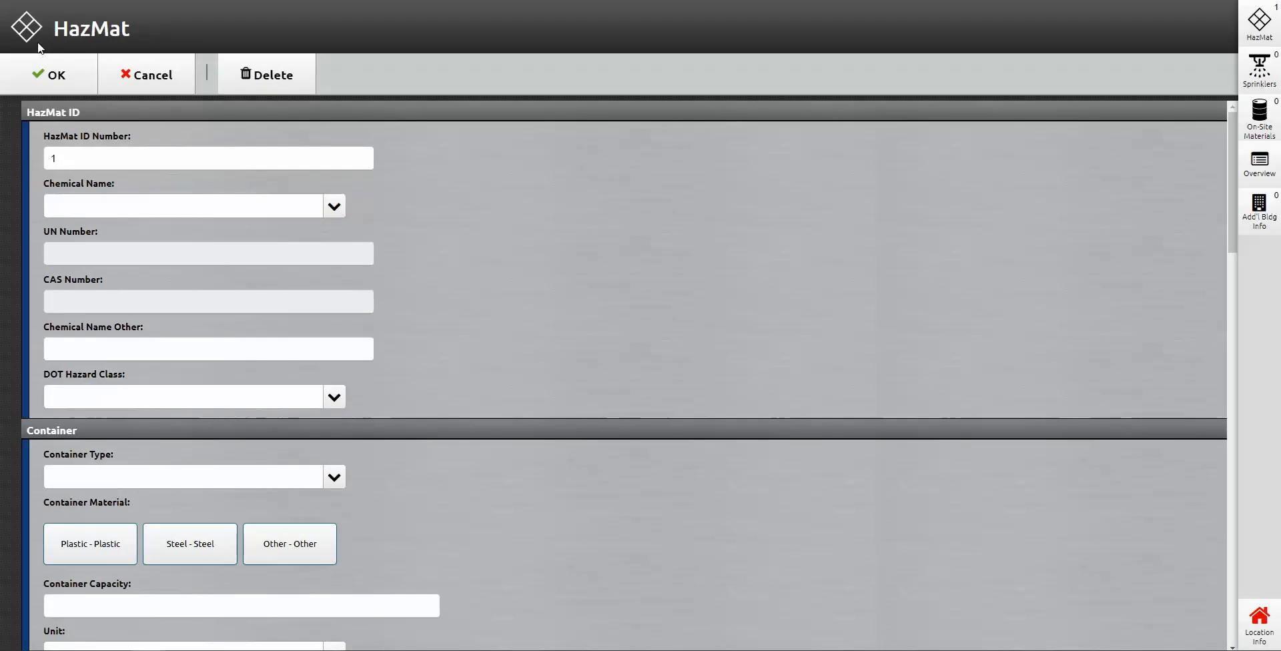
scroll(183, 200, down, 1)
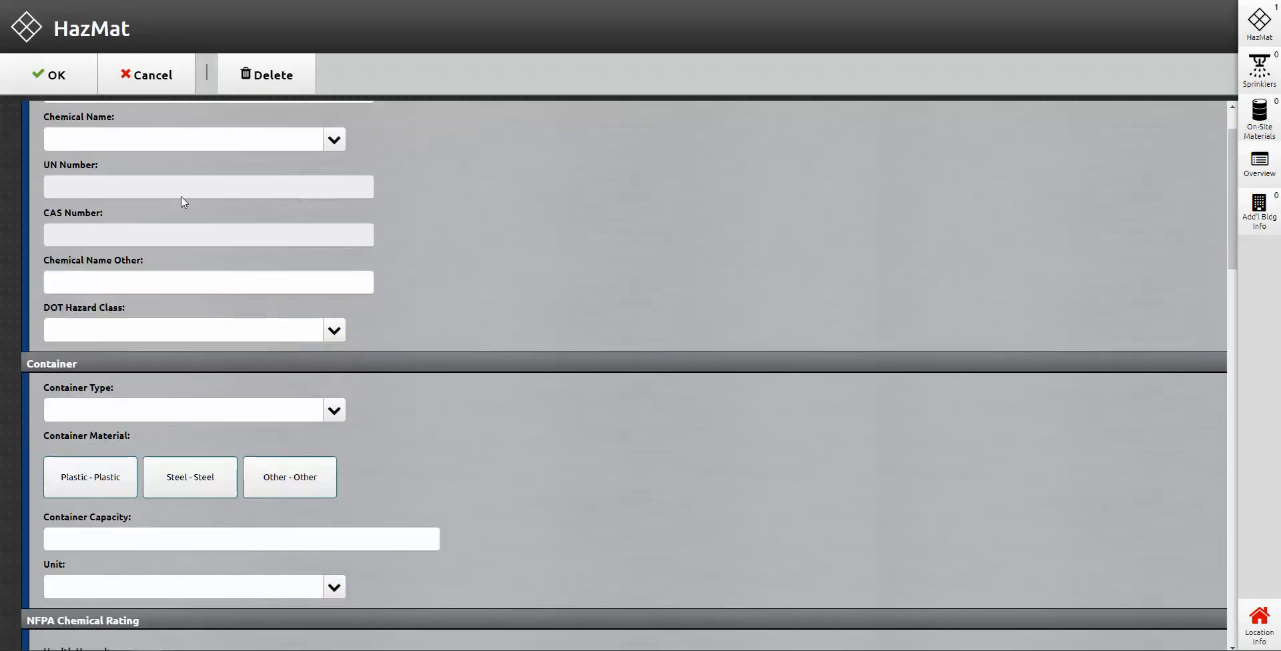
scroll(167, 180, up, 1)
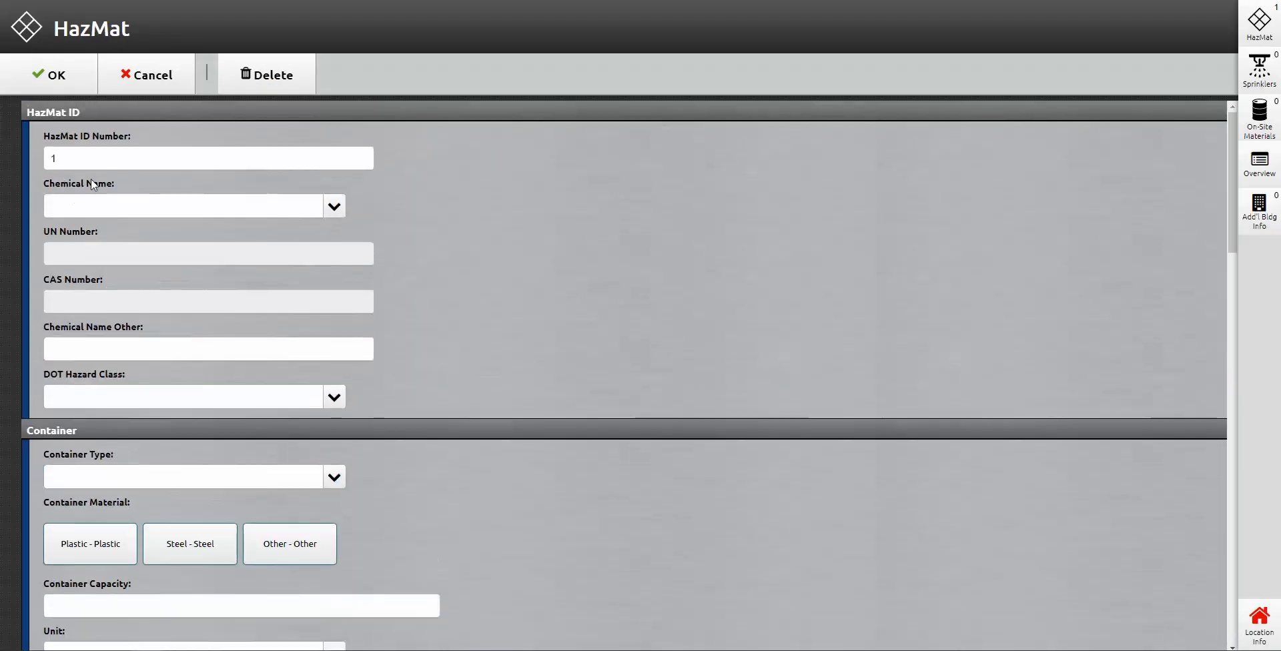
click(193, 209)
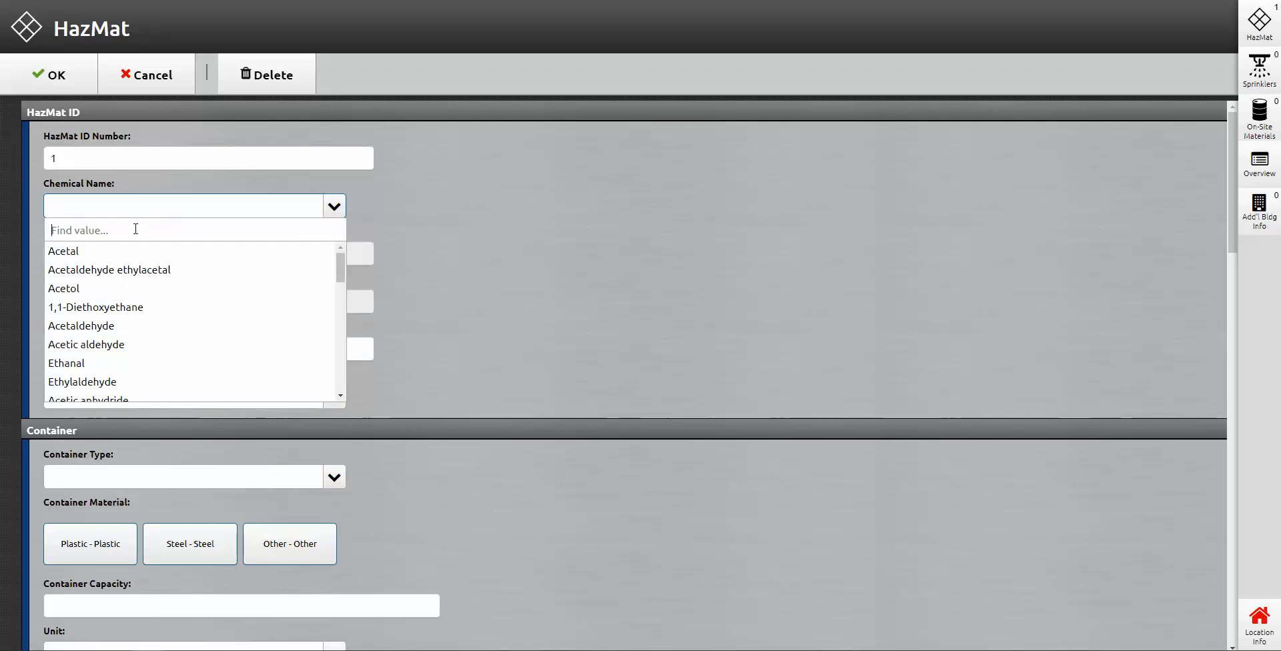
text(gaoline)
key(BackSpace)
key(BackSpace)
key(BackSpace)
key(BackSpace)
key(BackSpace)
text(so)
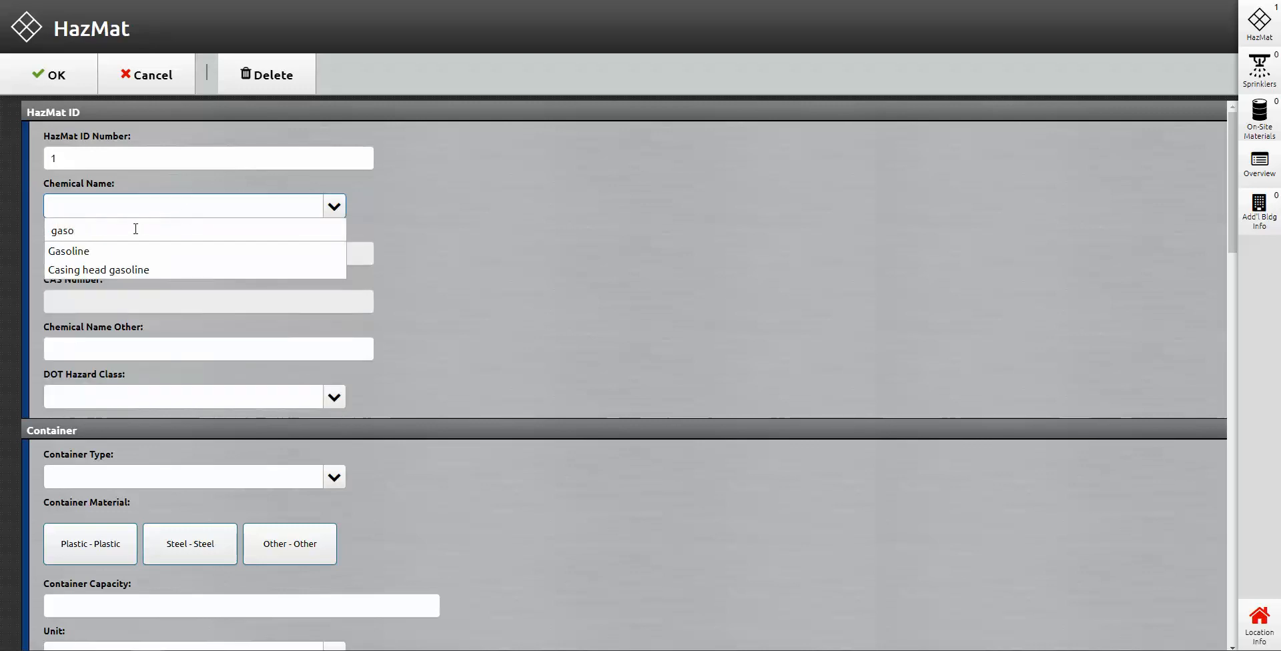
click(100, 251)
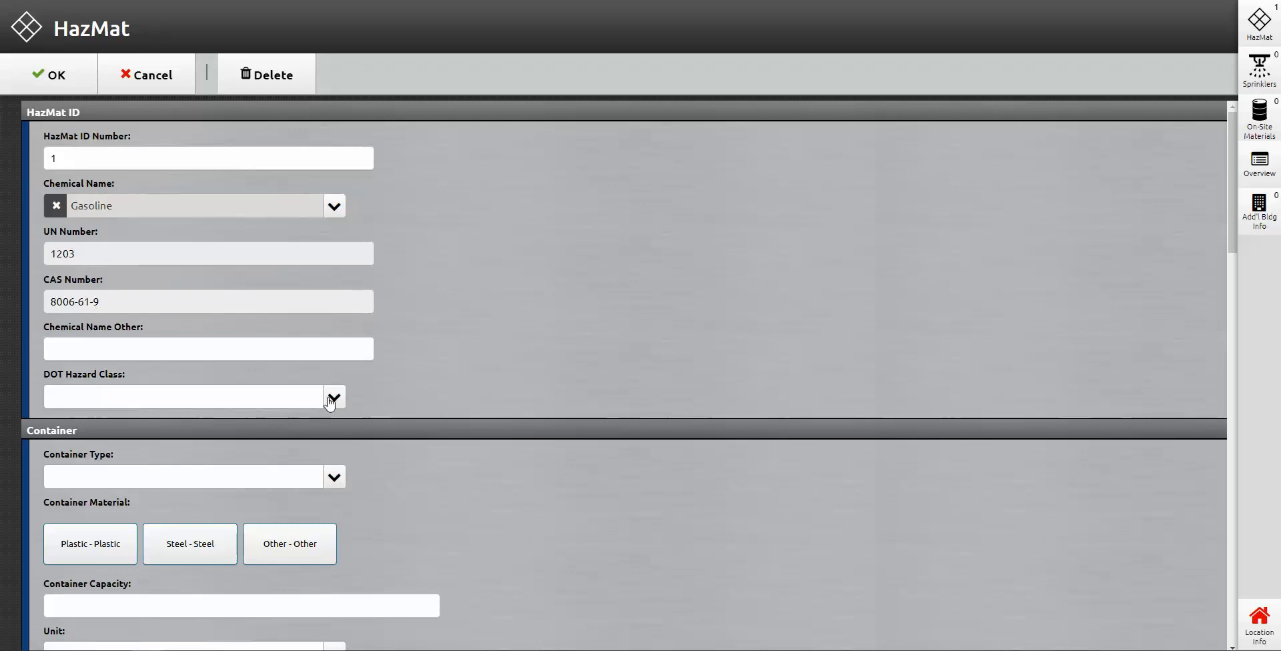
Step: Look through the DOT hazard class and container type options, leaving both unset
scroll(373, 320, down, 1)
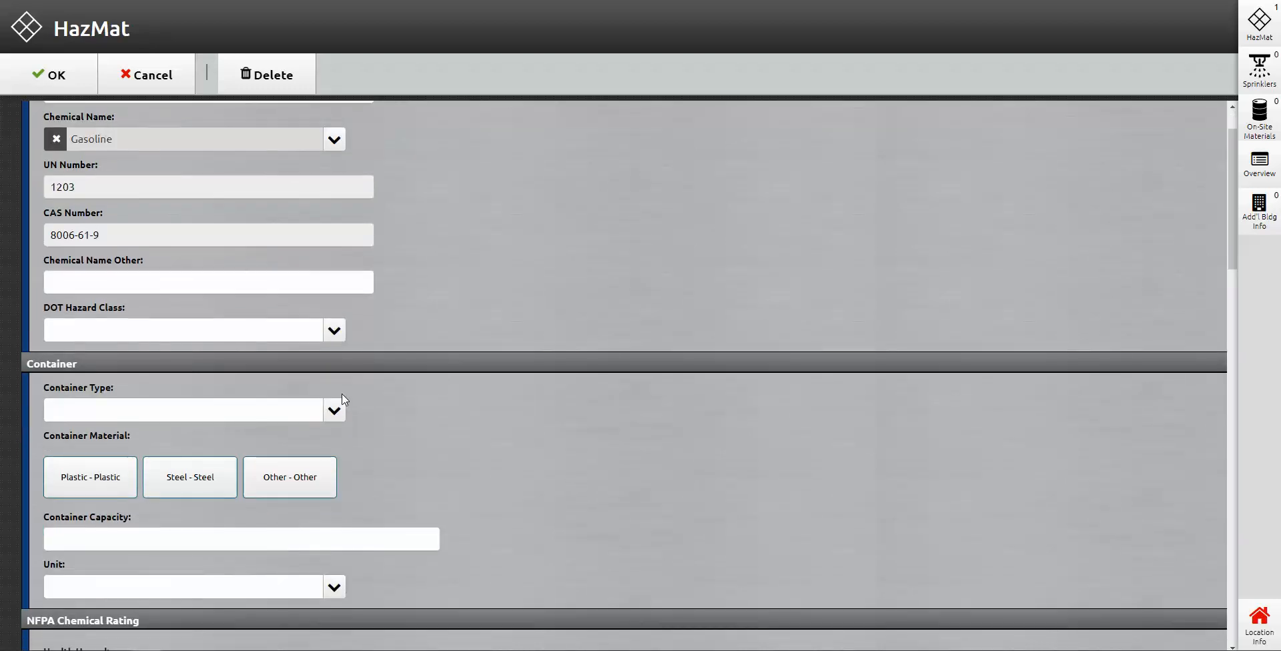
click(336, 330)
scroll(279, 395, down, 2)
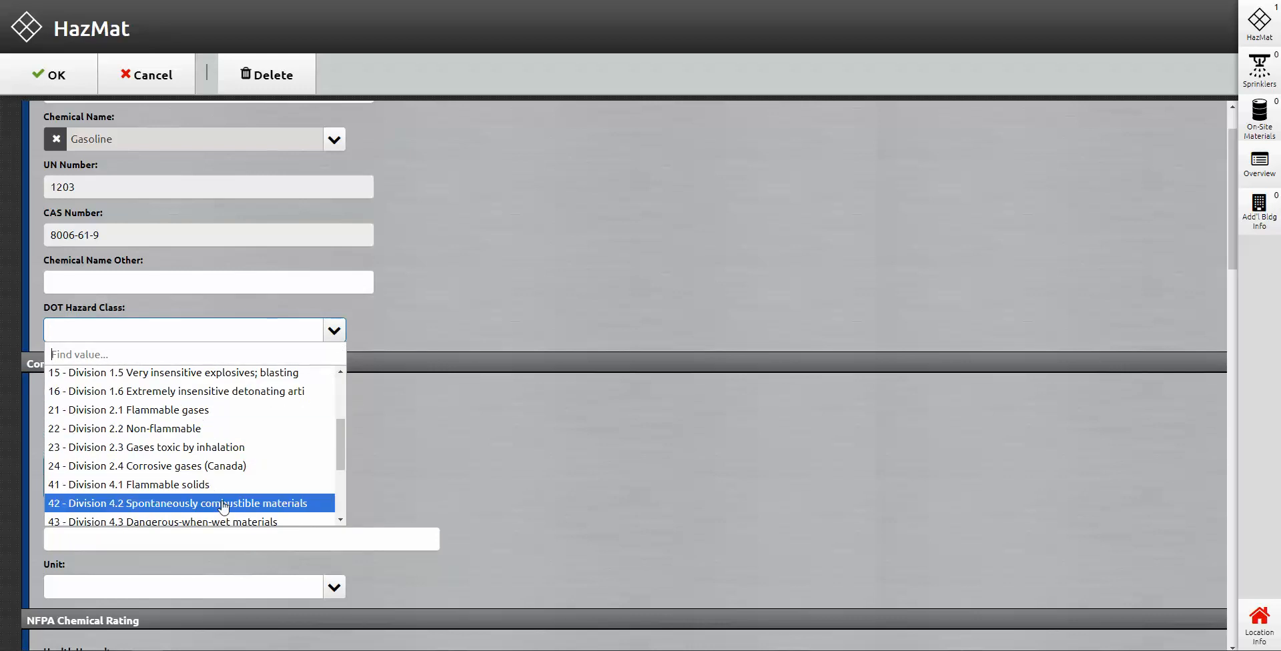
click(337, 330)
scroll(401, 397, down, 1)
click(335, 344)
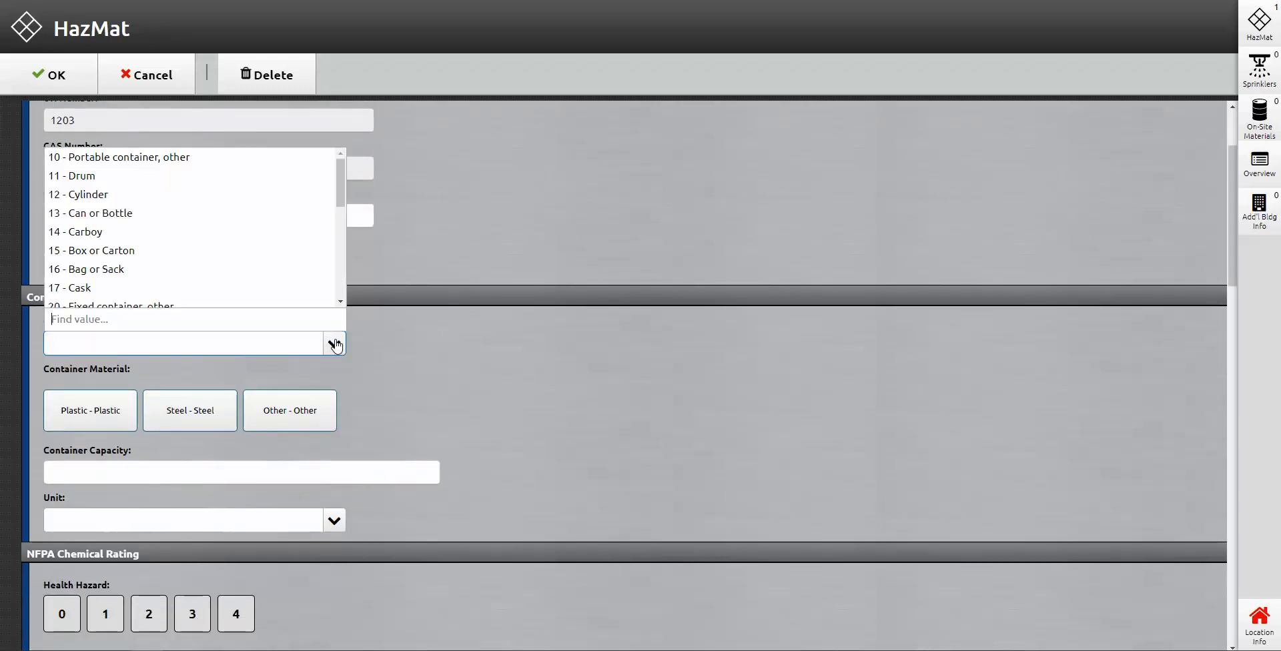
scroll(248, 238, down, 8)
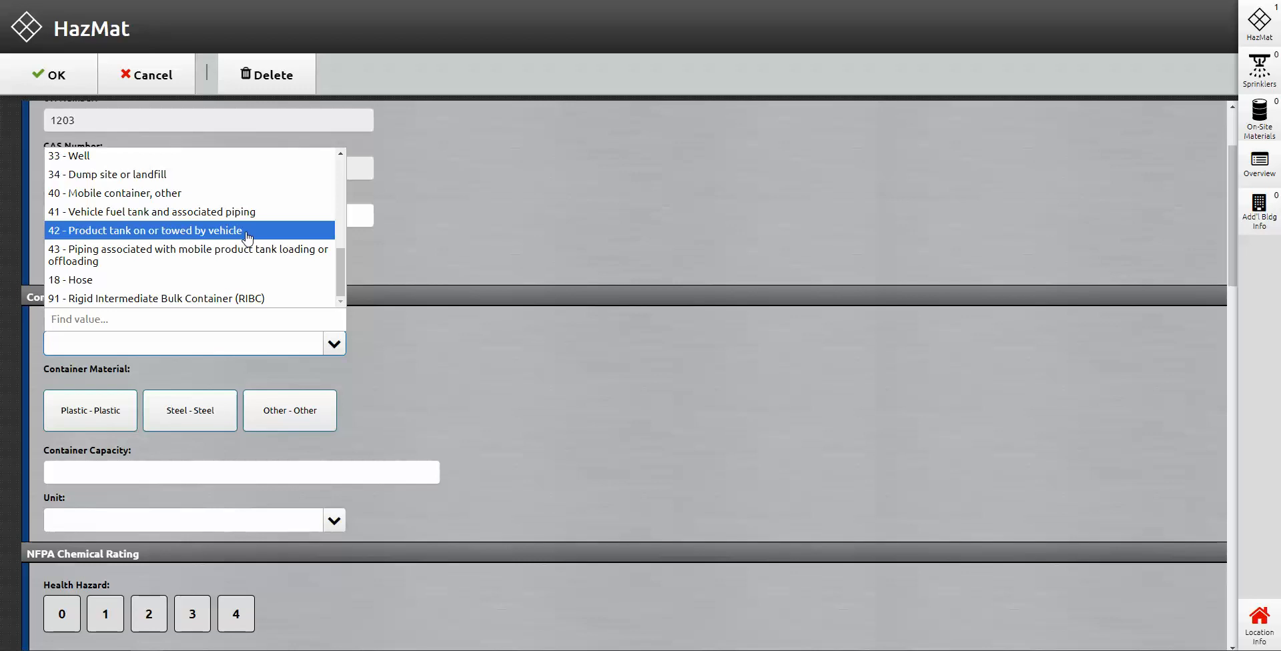
scroll(260, 253, down, 3)
scroll(600, 386, up, 4)
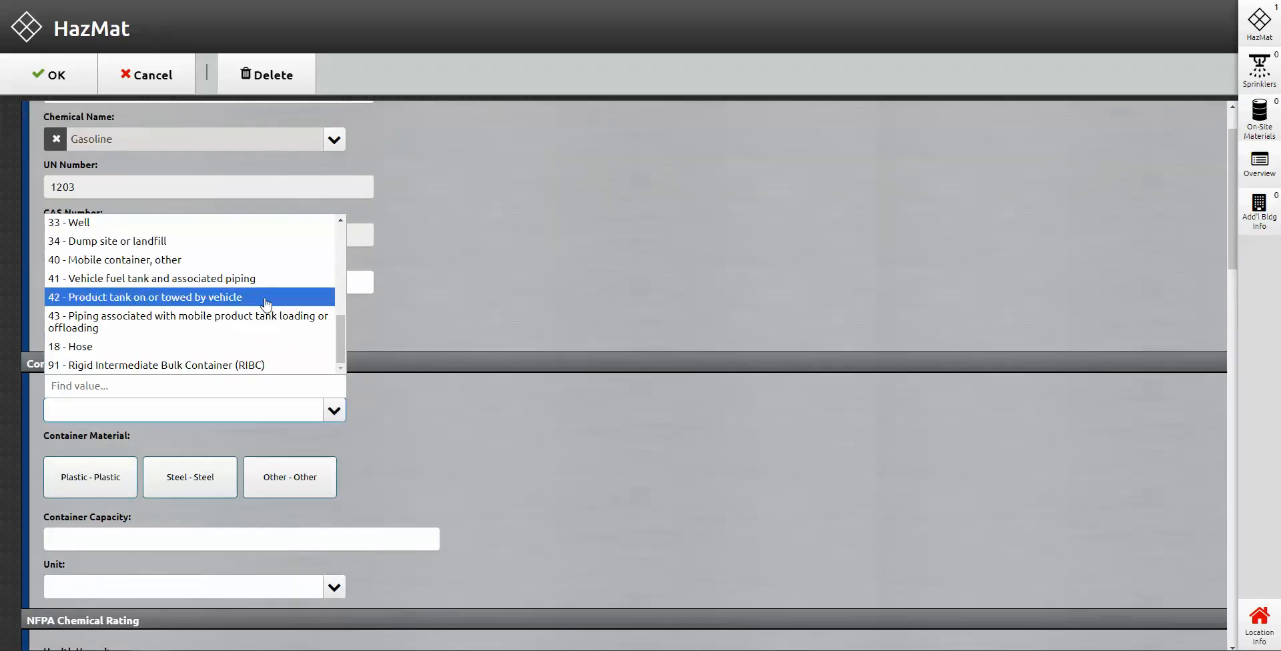
click(518, 364)
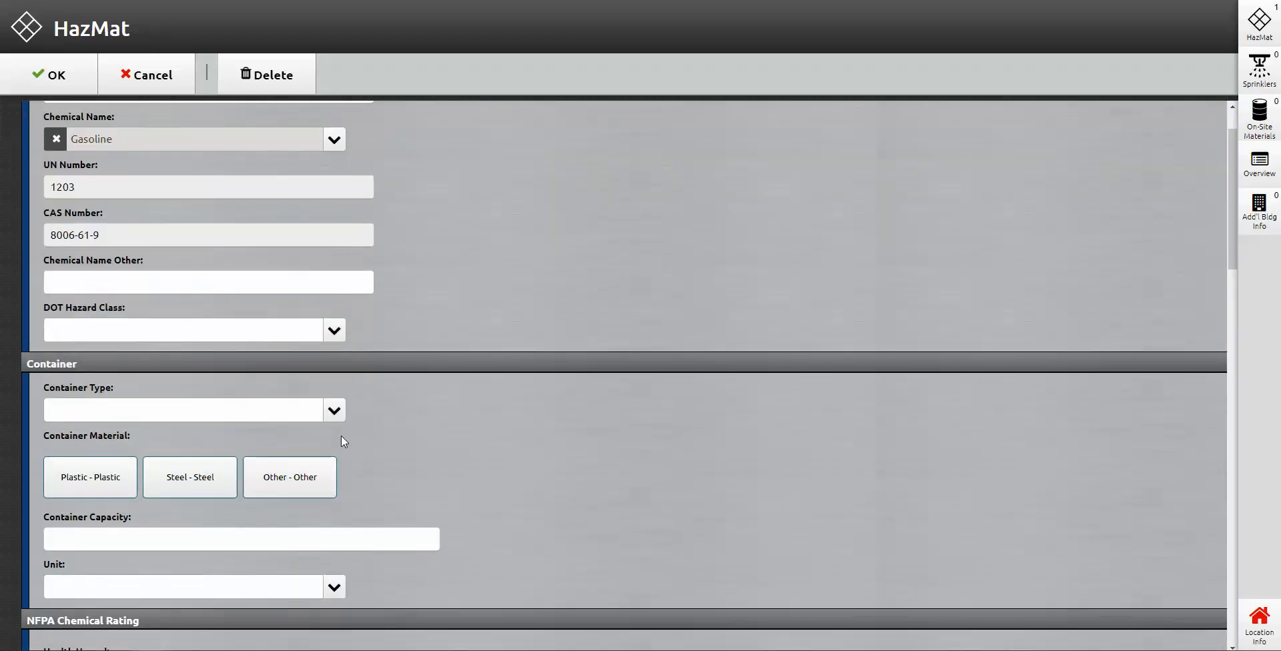
scroll(342, 440, down, 2)
Step: Try out hazard ratings and the radiological marking, then clear the trial ratings
scroll(194, 403, down, 2)
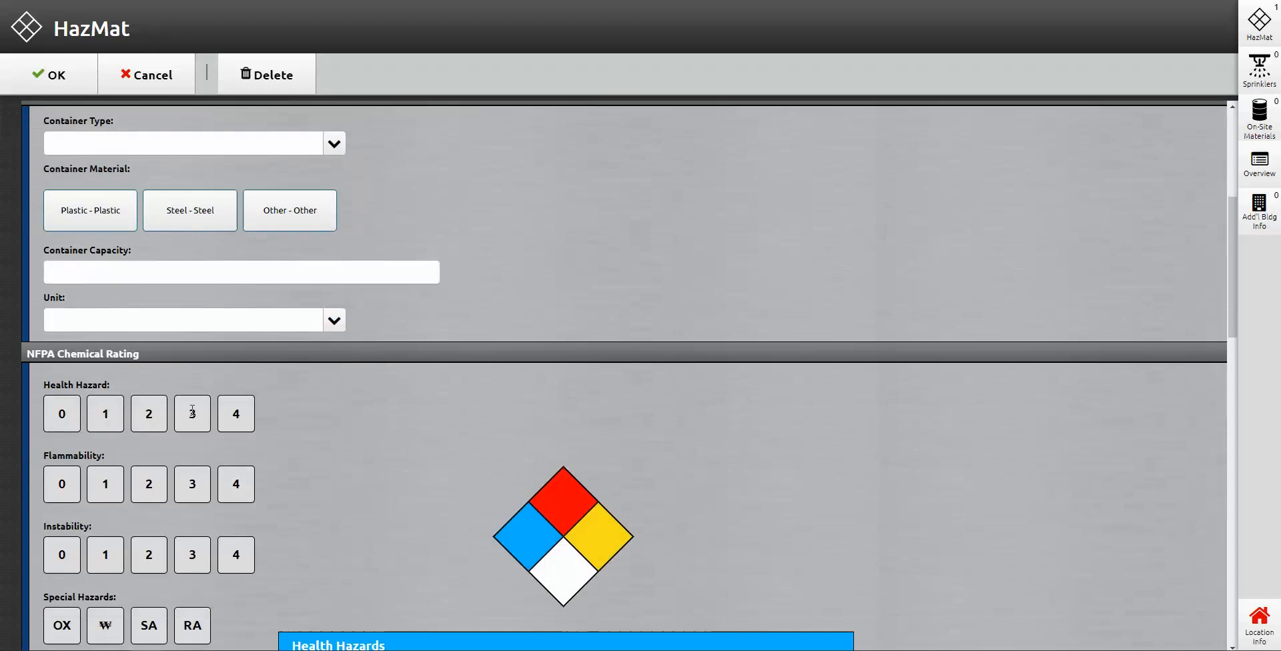
scroll(373, 484, down, 3)
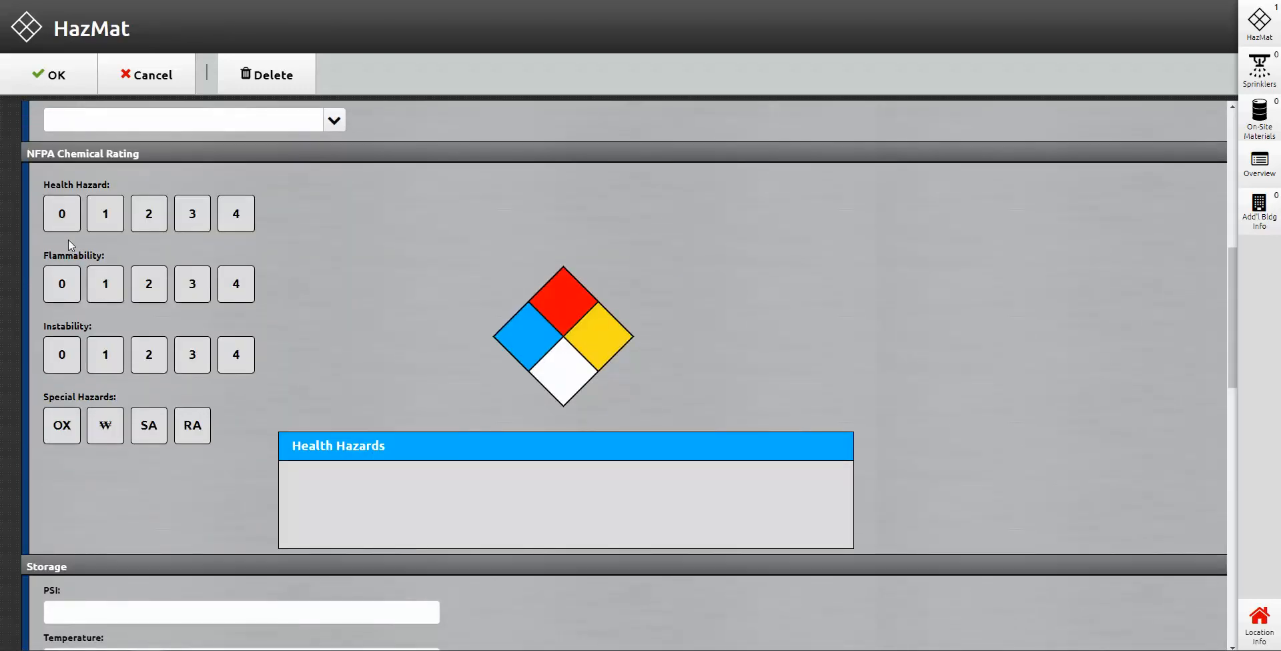
click(193, 214)
click(149, 283)
click(236, 354)
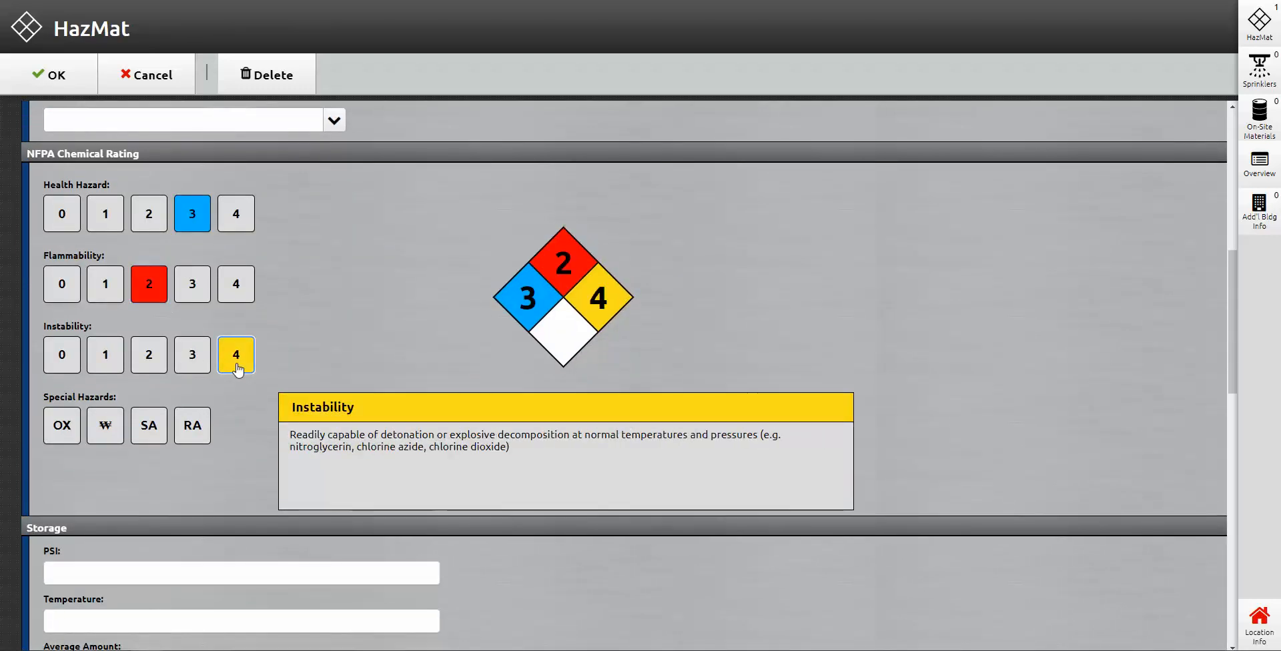
click(180, 431)
click(205, 432)
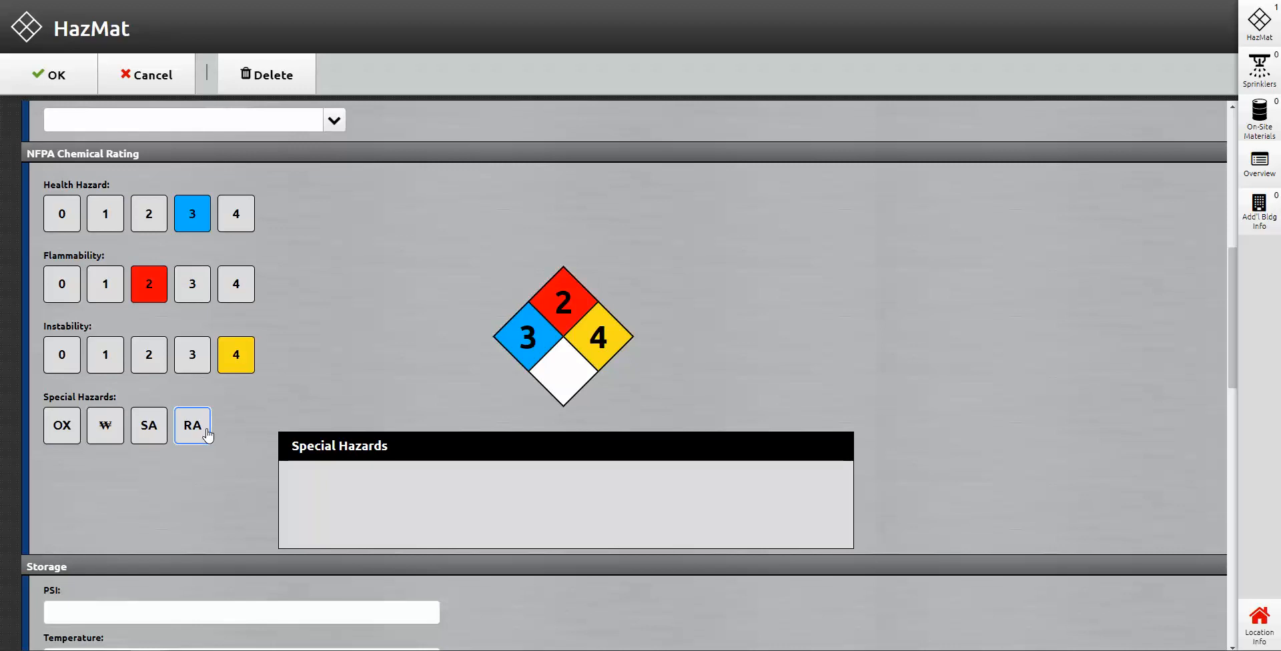
click(236, 355)
click(149, 284)
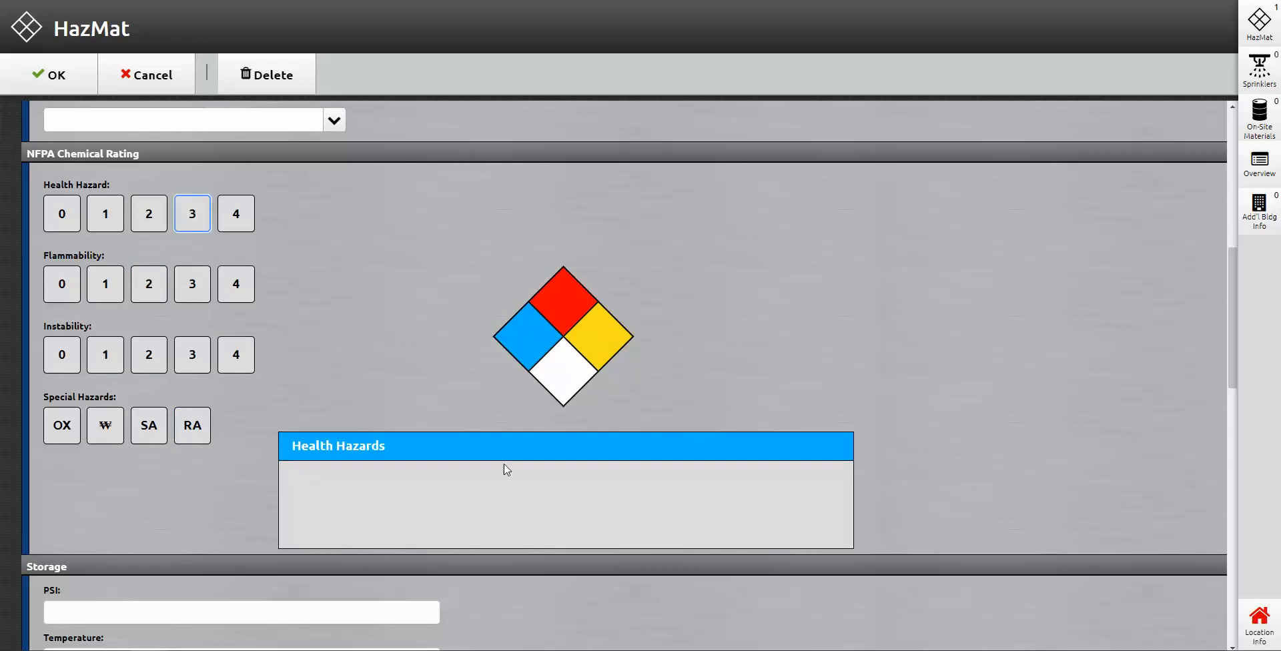
Step: Rate health, flammability and instability 3 each and flag the material as an oxidizer
scroll(530, 351, down, 4)
scroll(514, 347, up, 4)
click(181, 220)
click(194, 285)
click(199, 356)
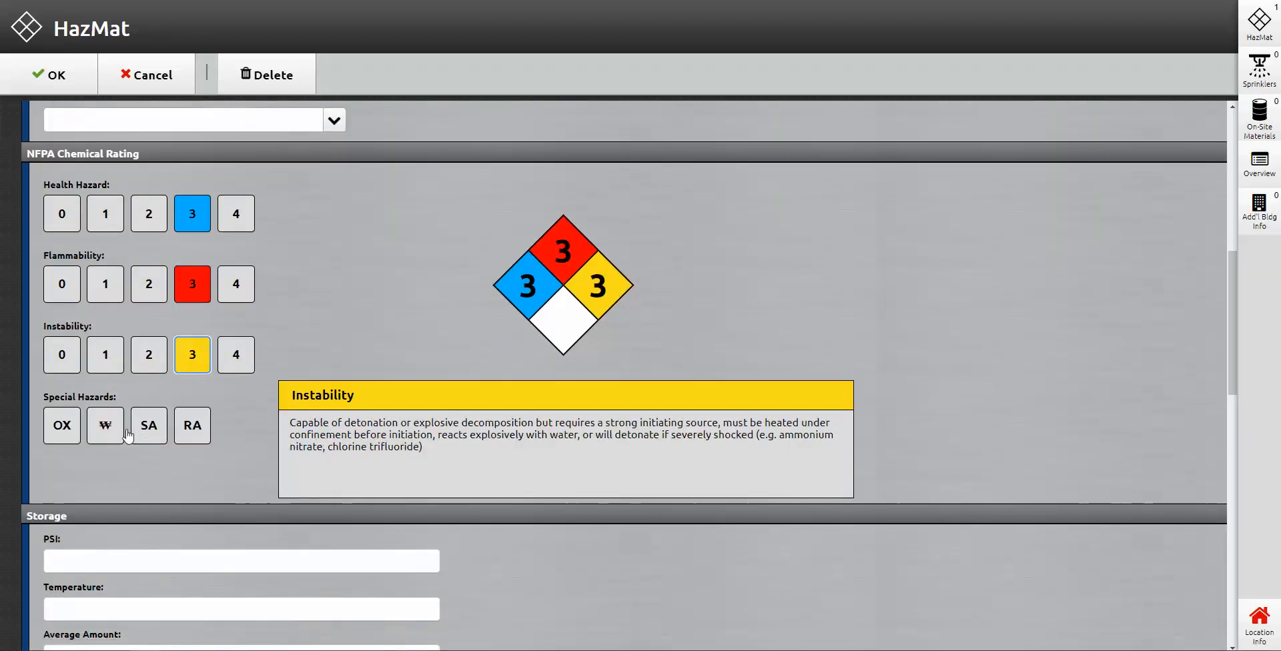
click(61, 425)
Step: Enter 'TEST' under Site Considerations
scroll(741, 345, down, 3)
scroll(745, 349, down, 1)
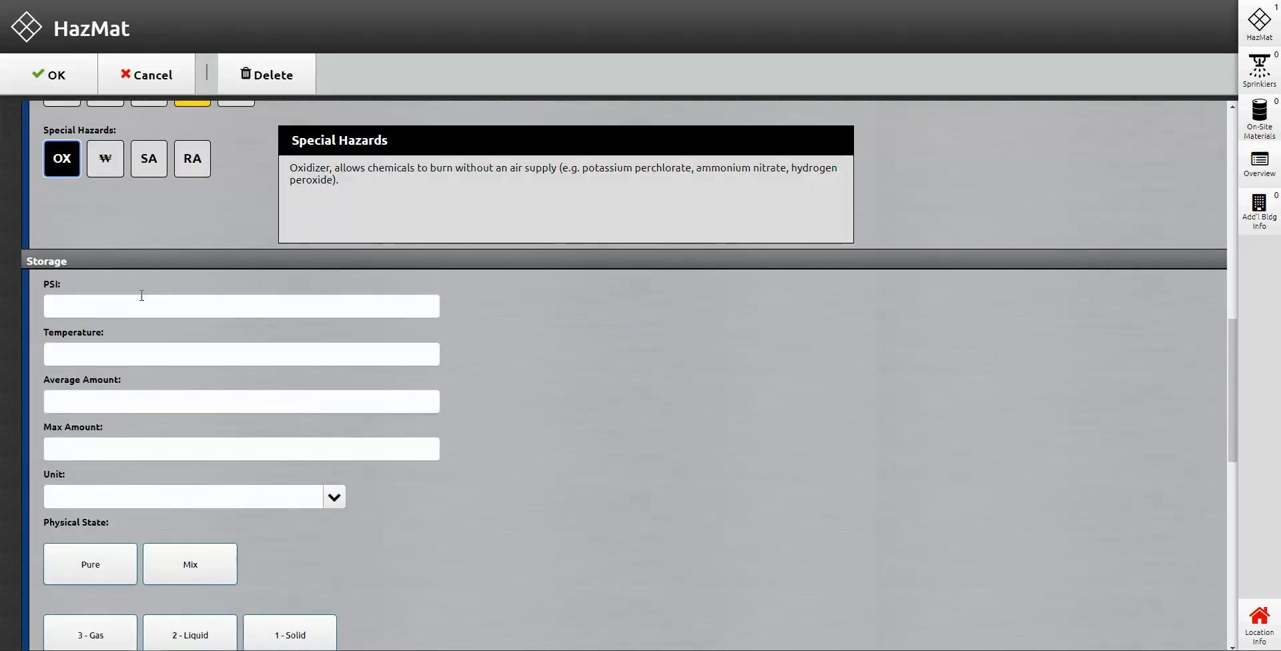
scroll(464, 400, down, 2)
scroll(394, 397, down, 1)
scroll(507, 379, up, 3)
scroll(101, 355, down, 2)
scroll(211, 264, down, 3)
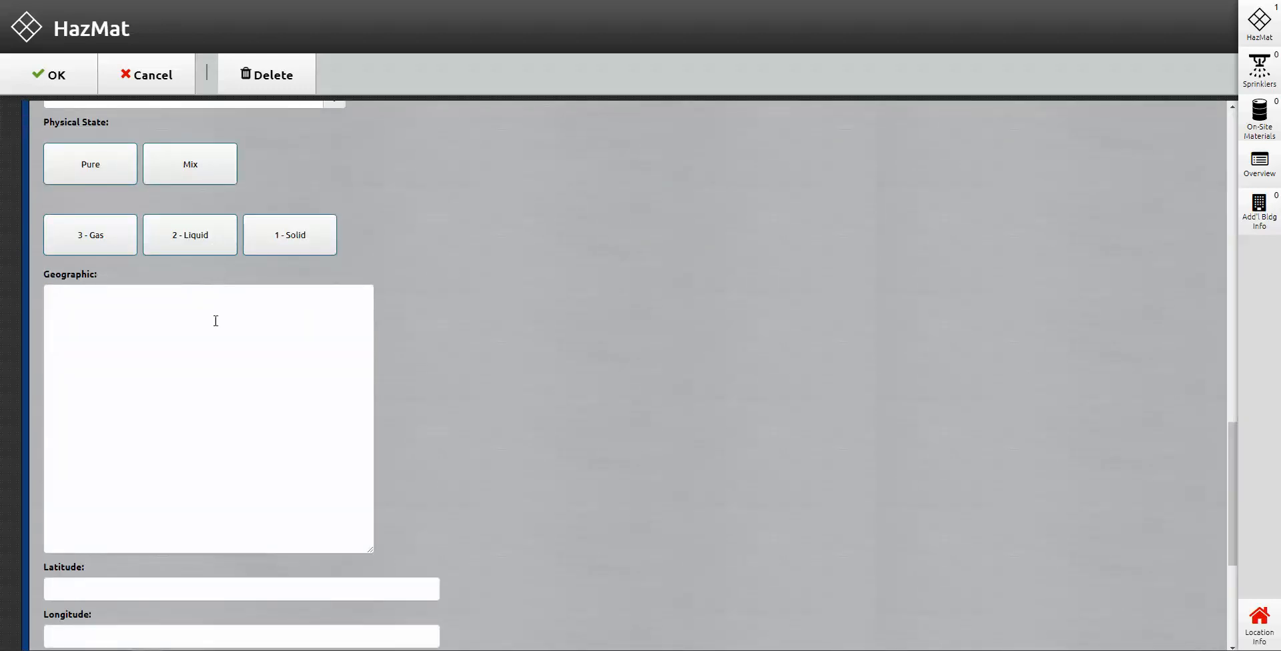
scroll(215, 321, down, 4)
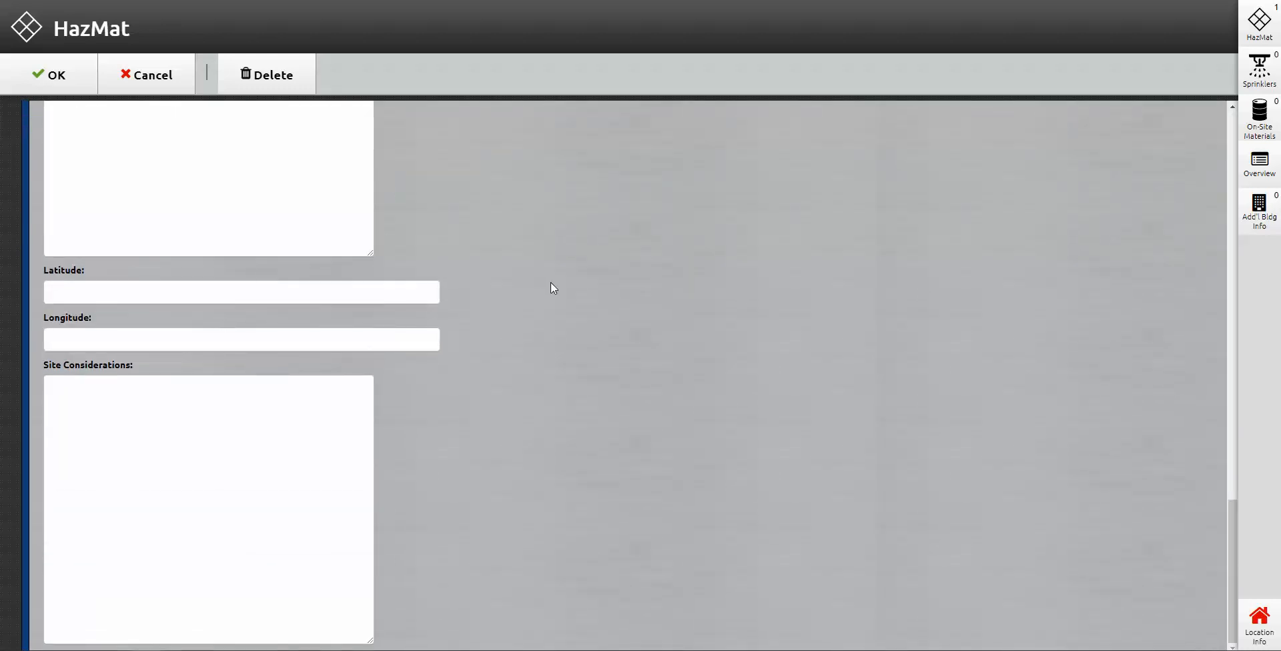
click(157, 410)
text(TEST)
scroll(80, 223, up, 6)
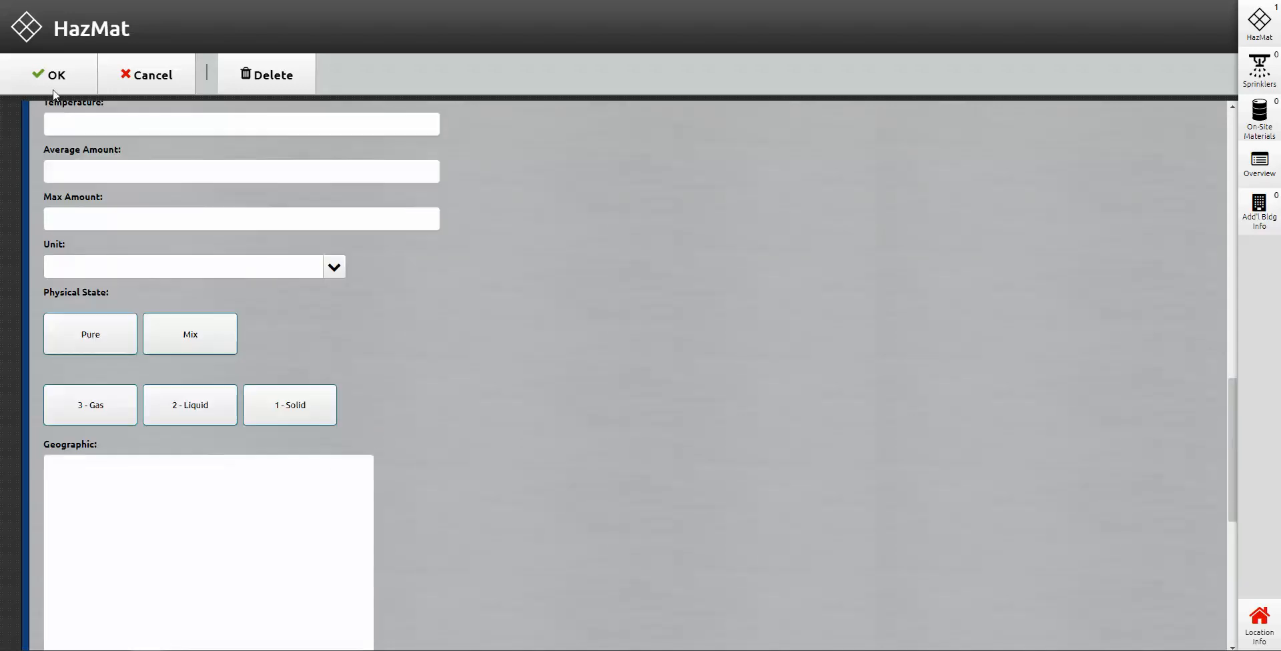
scroll(133, 316, down, 6)
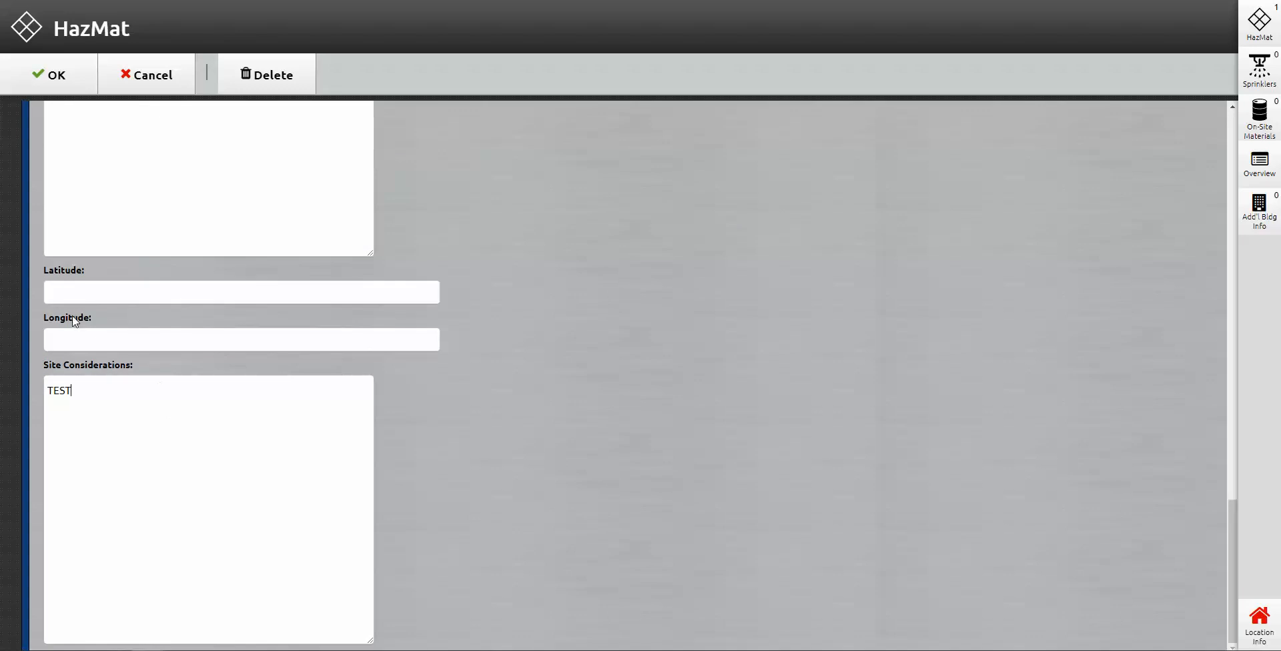
scroll(75, 322, up, 5)
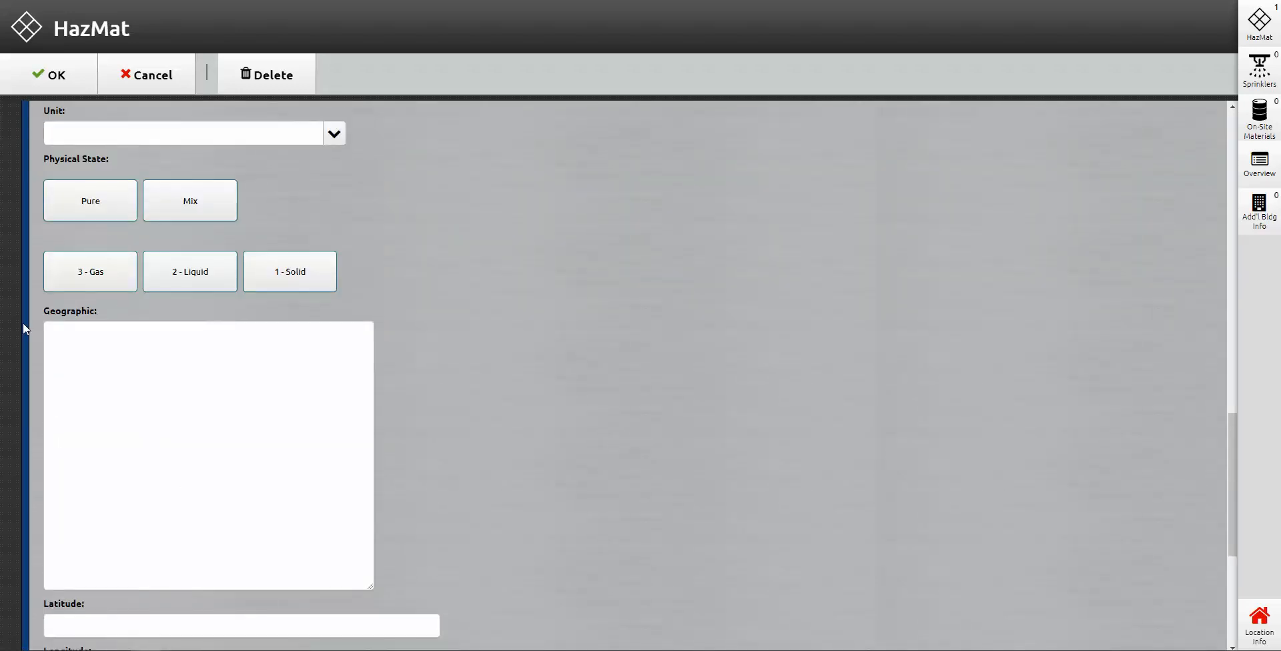
Step: Save the HazMat entry and start a new sprinkler record
click(40, 78)
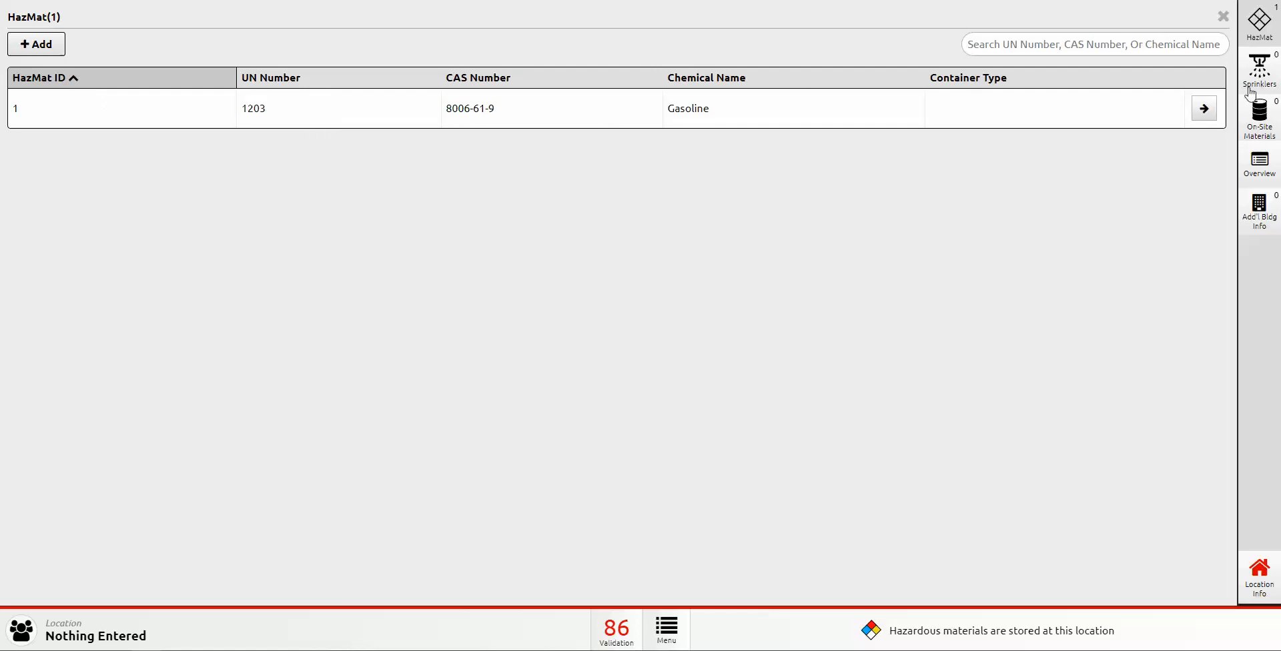
click(1224, 16)
click(1261, 73)
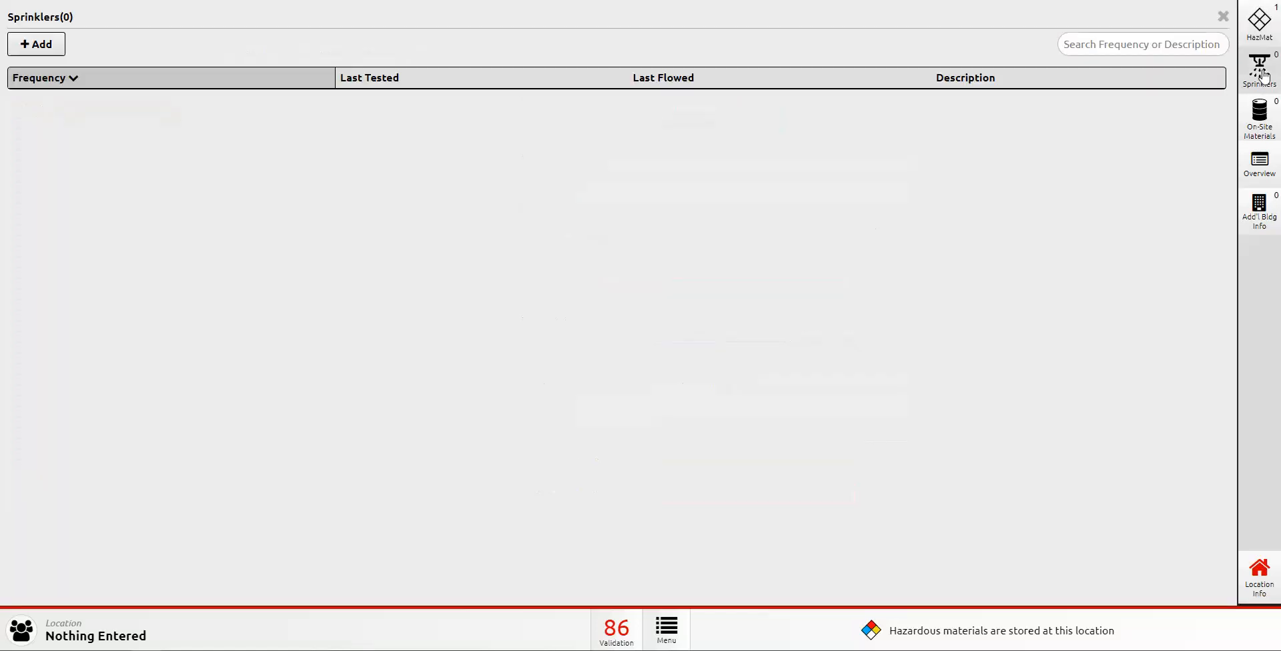
click(37, 43)
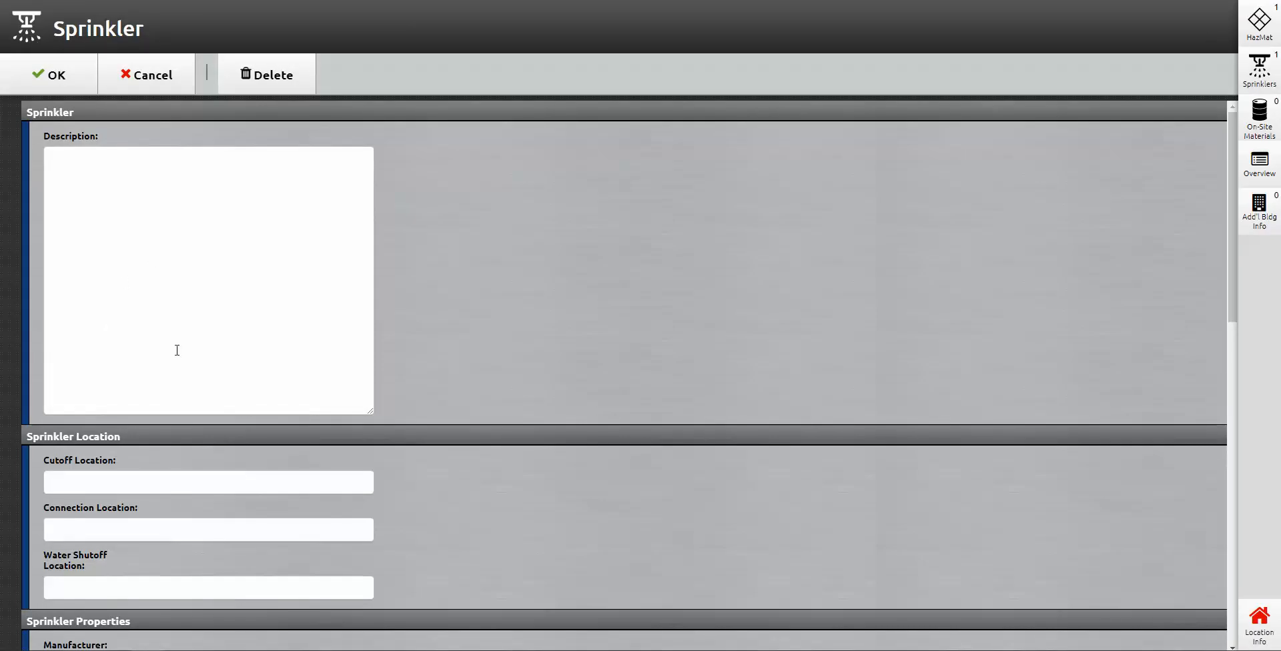
Step: Describe the sprinkler as 'System in right side of the building.'
scroll(178, 352, down, 2)
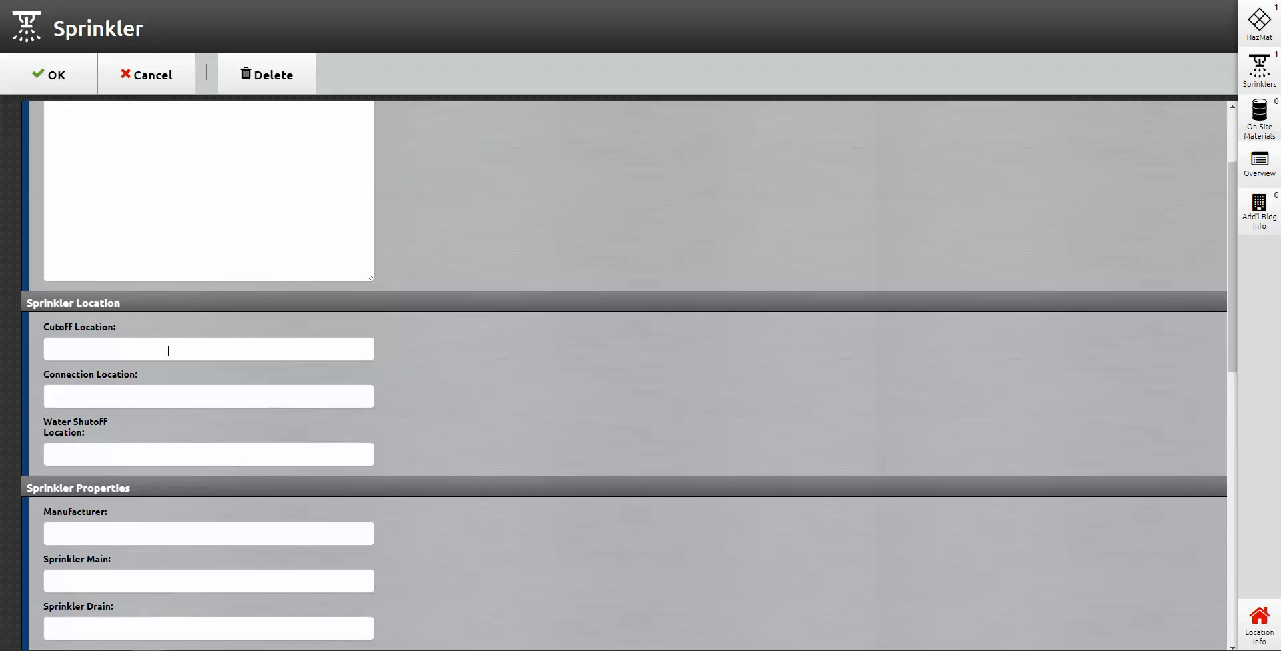
click(132, 347)
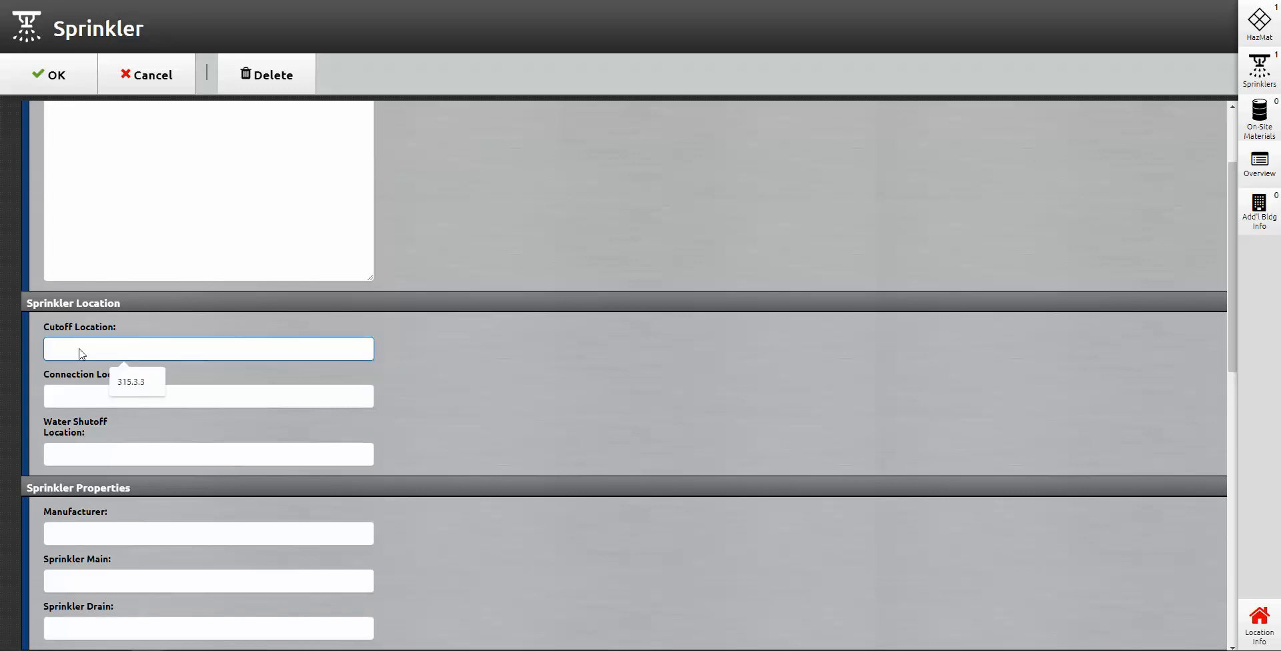
click(56, 402)
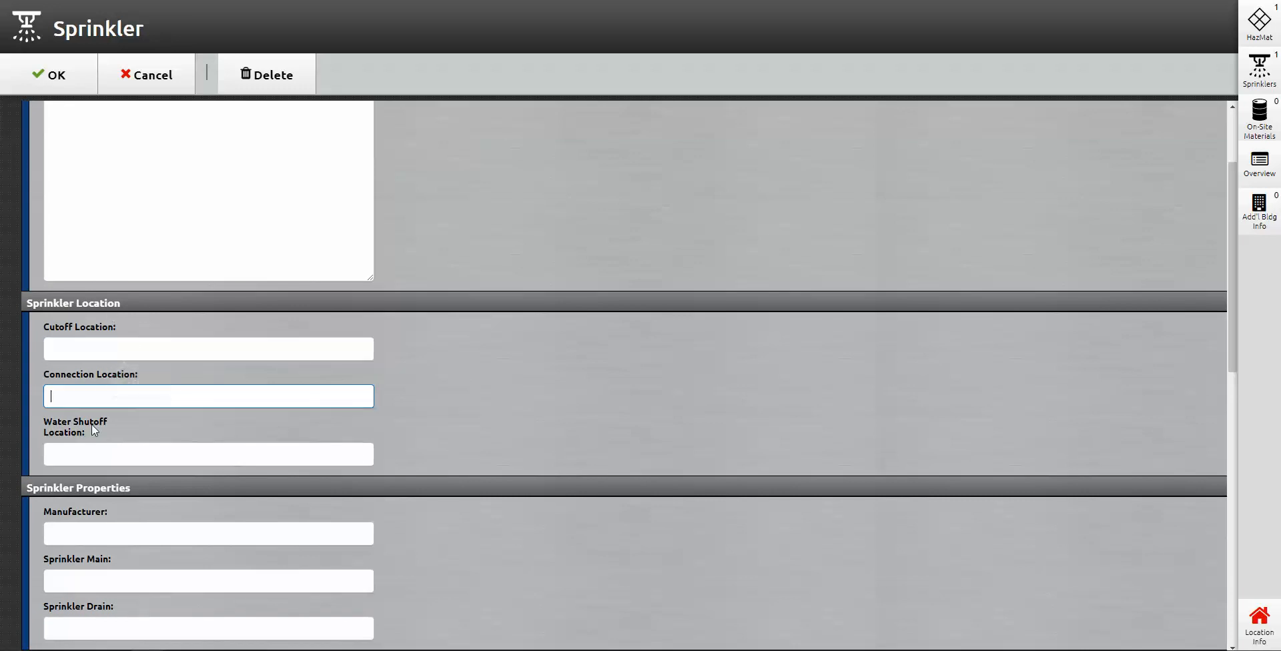
scroll(93, 459, up, 2)
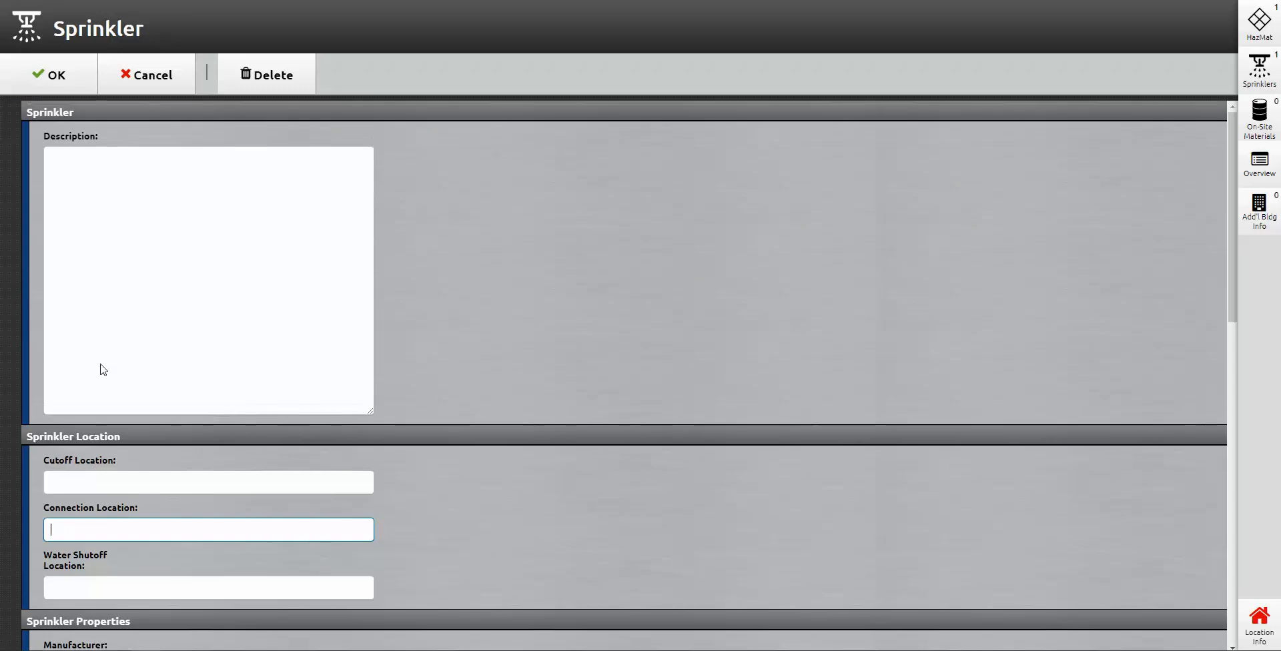
click(98, 167)
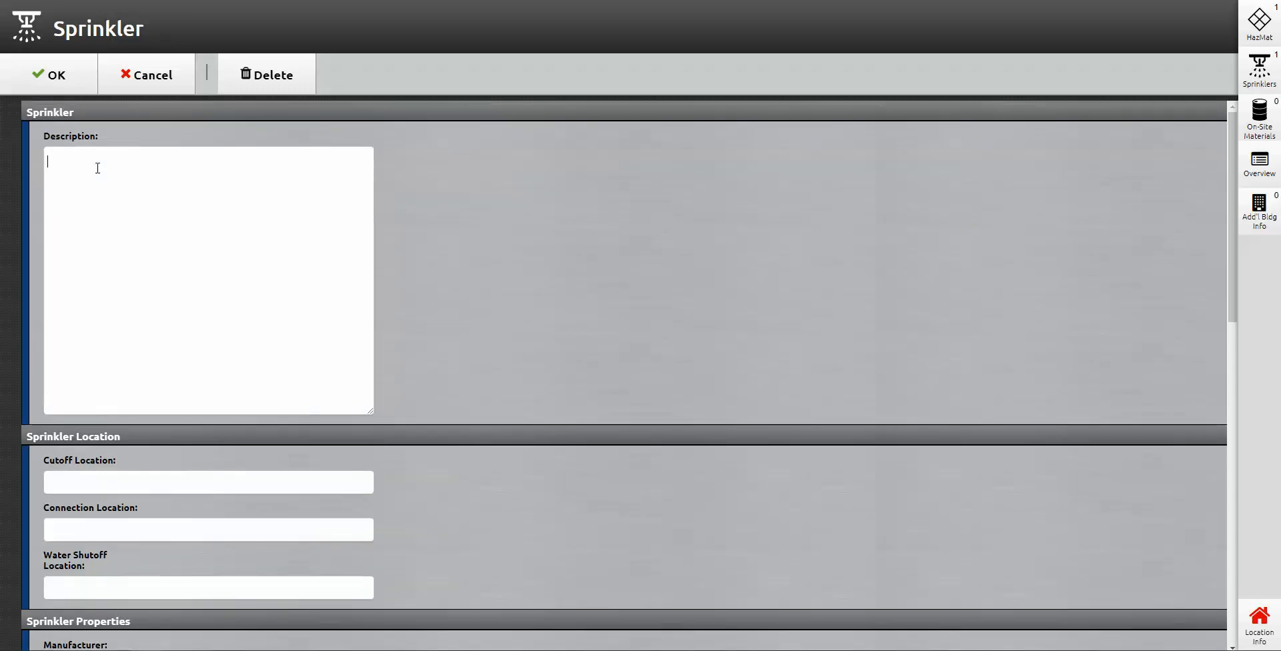
text(System in right side of the building.)
Step: Set the sprinkler cutoff location to 'D Side of Structure'
scroll(72, 216, down, 1)
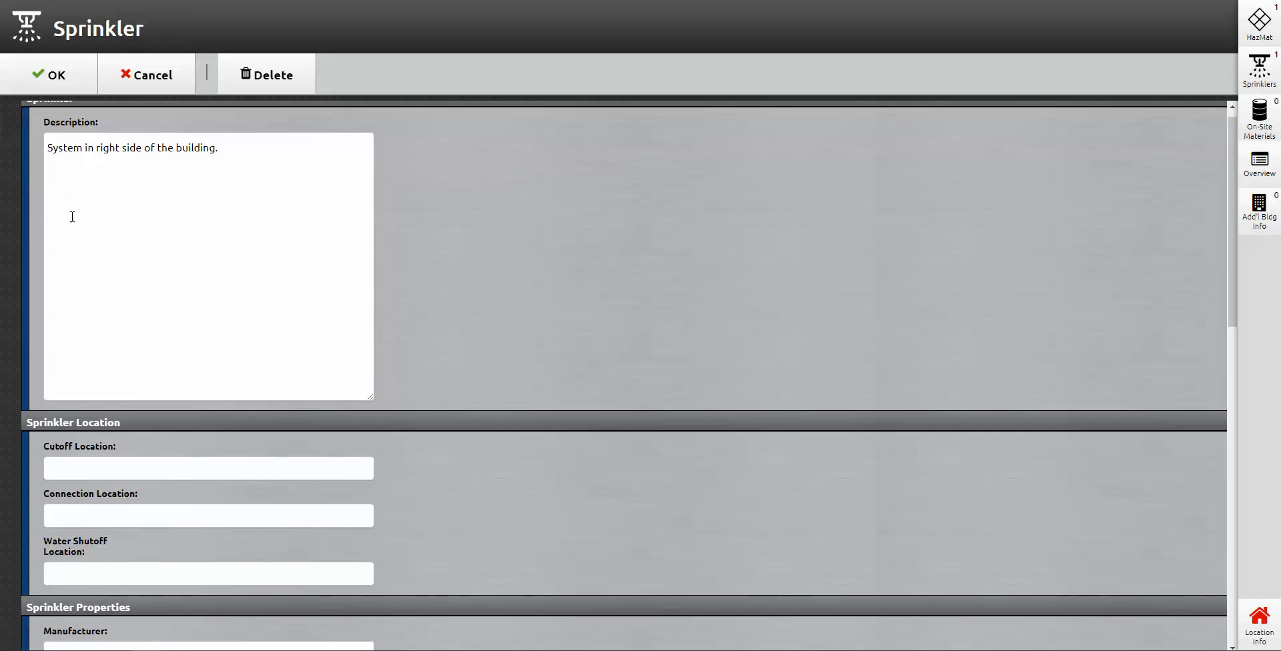
scroll(72, 217, down, 5)
click(109, 146)
text(D)
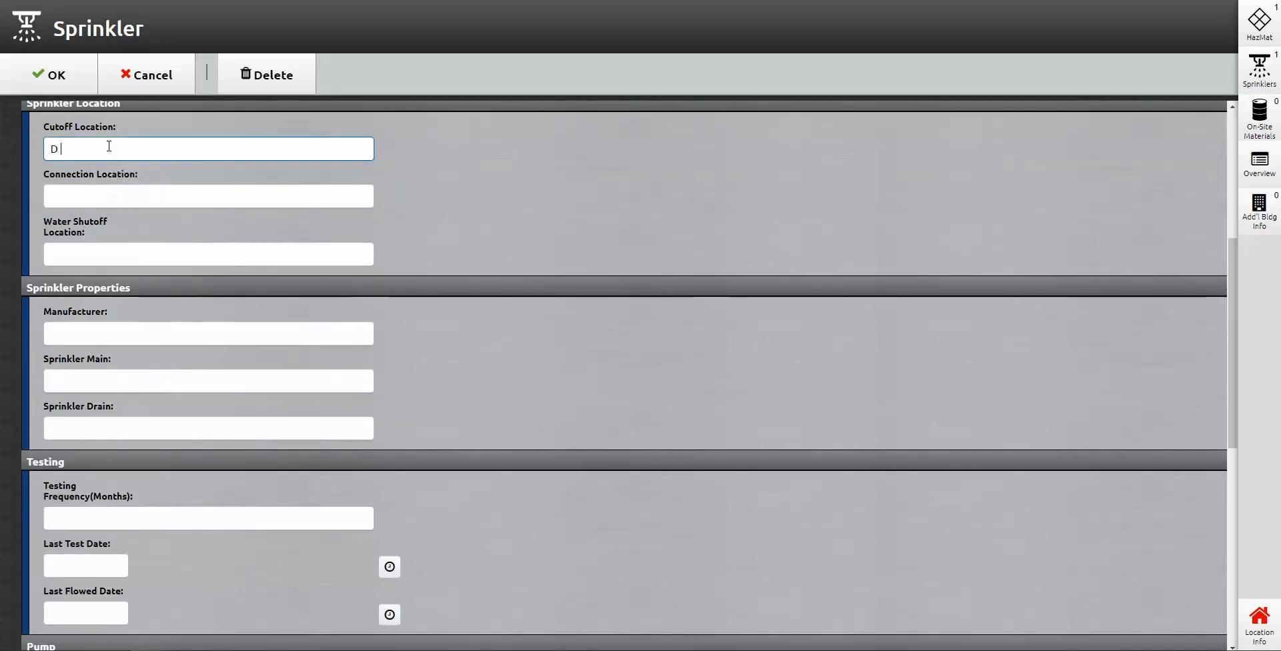
text( Side of STru)
key(BackSpace)
key(BackSpace)
key(BackSpace)
text(trcu)
key(BackSpace)
key(BackSpace)
text(ucture)
Step: Record a 2000 GPM fire pump at 'A-Side of Building' and save the sprinkler record
click(143, 327)
scroll(125, 340, down, 2)
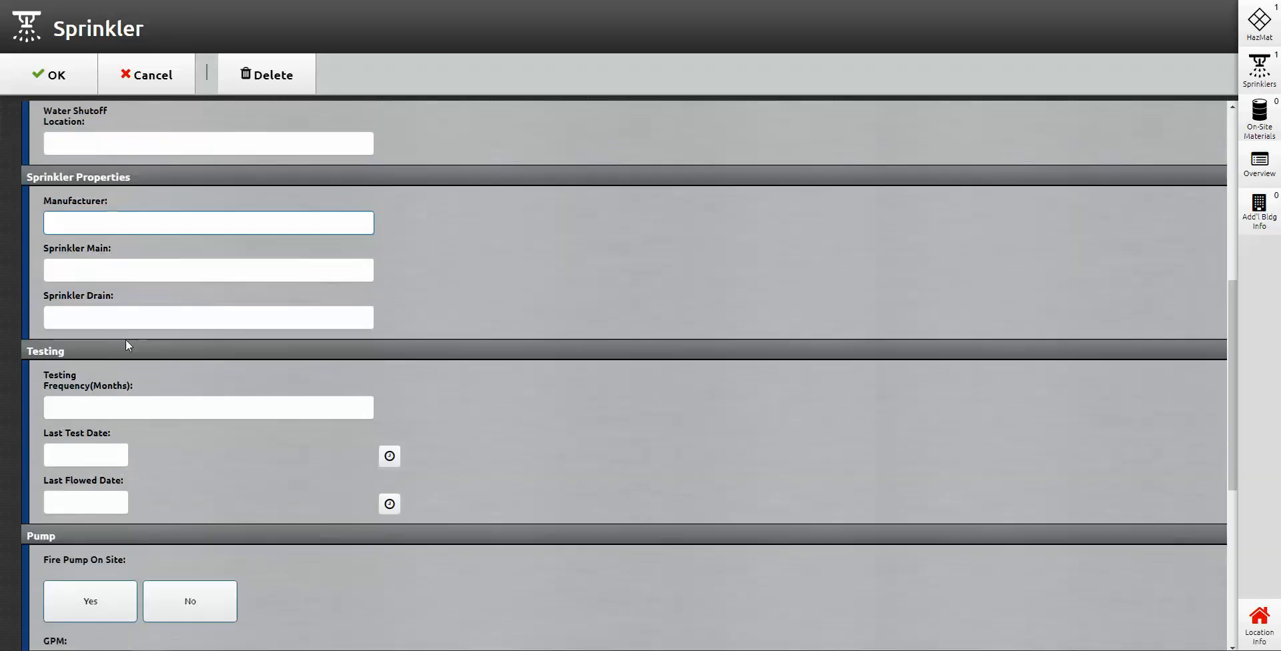
scroll(234, 397, down, 2)
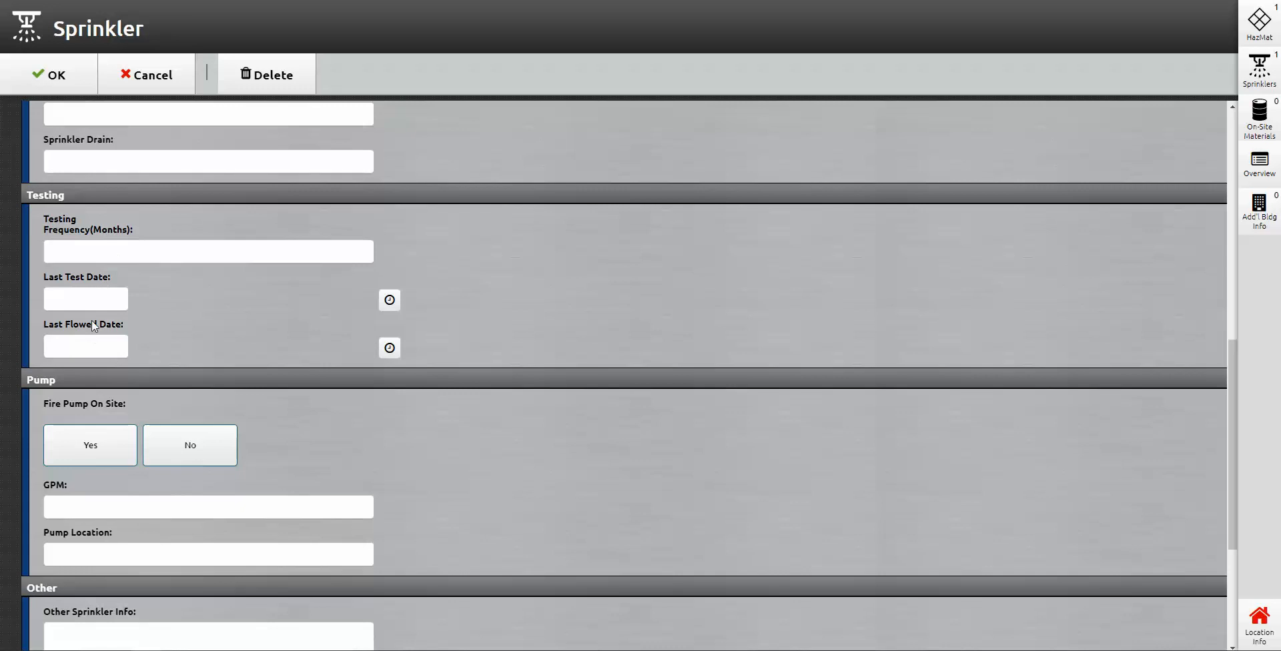
scroll(265, 244, down, 1)
scroll(264, 245, down, 3)
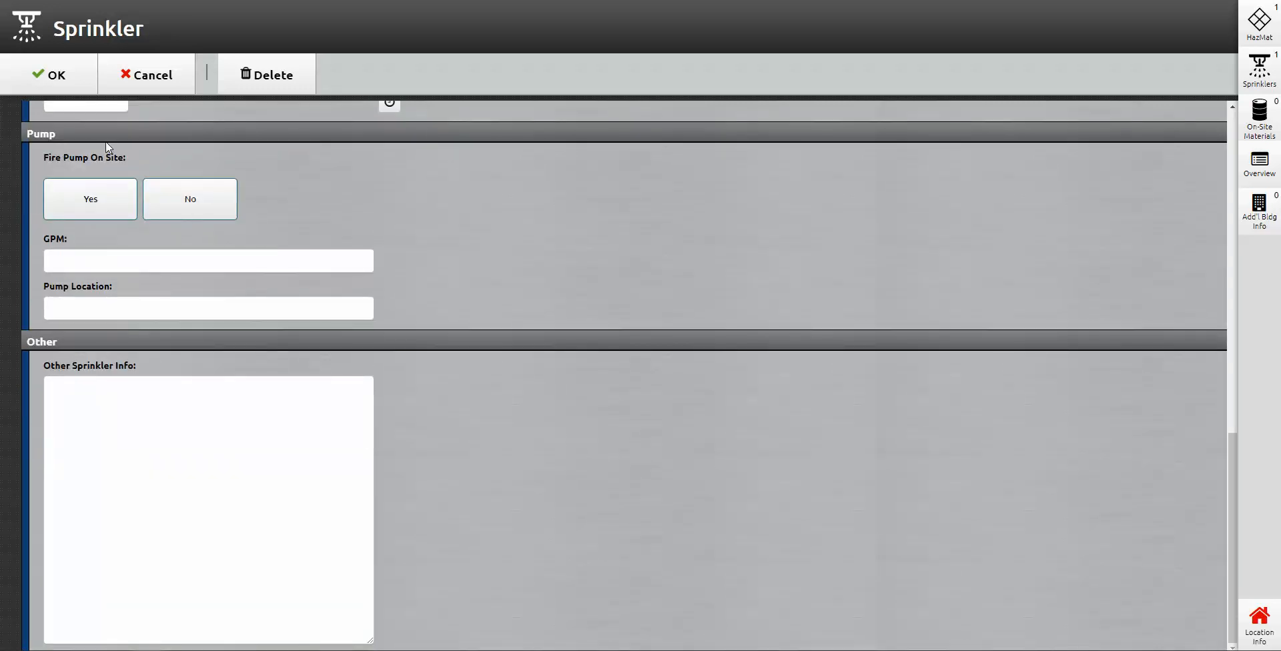
click(86, 202)
click(120, 260)
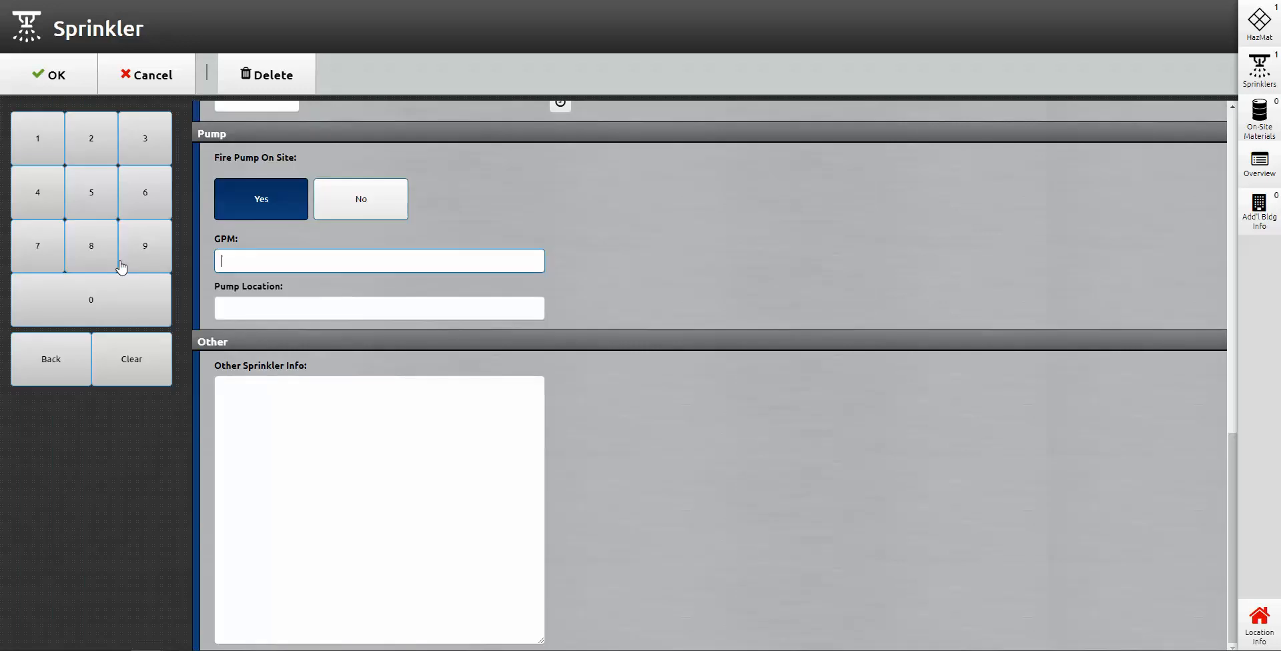
text(2000)
click(311, 310)
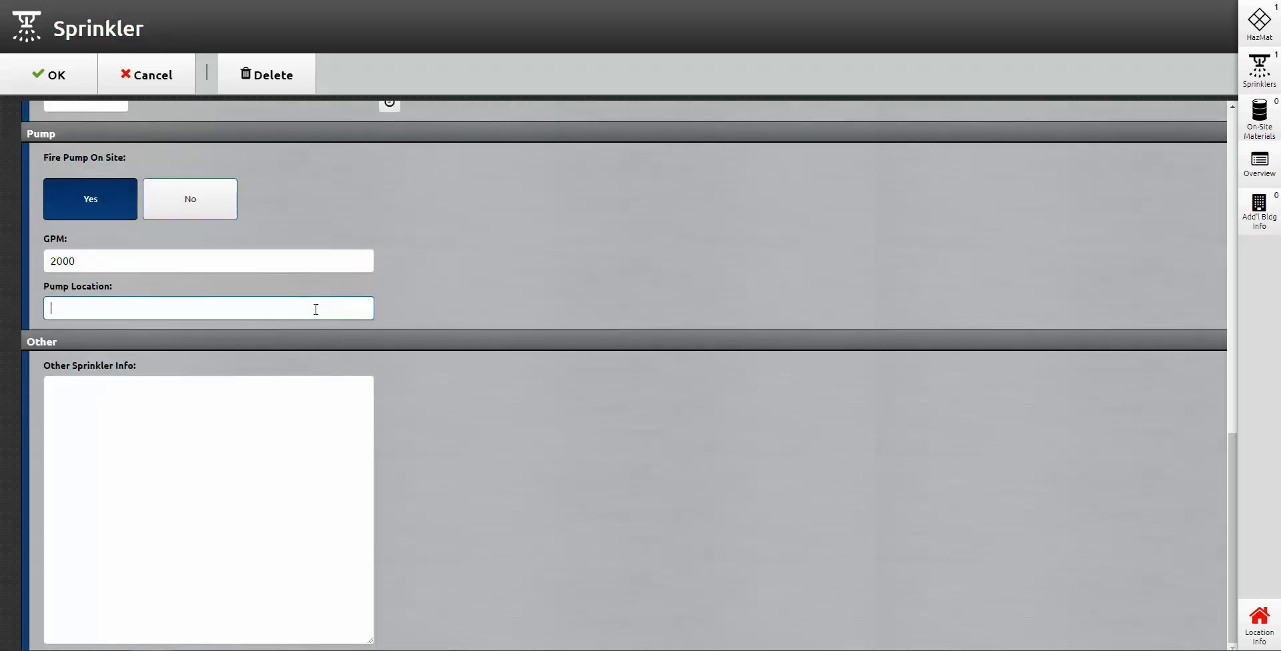
text(A-Side of Building)
click(38, 83)
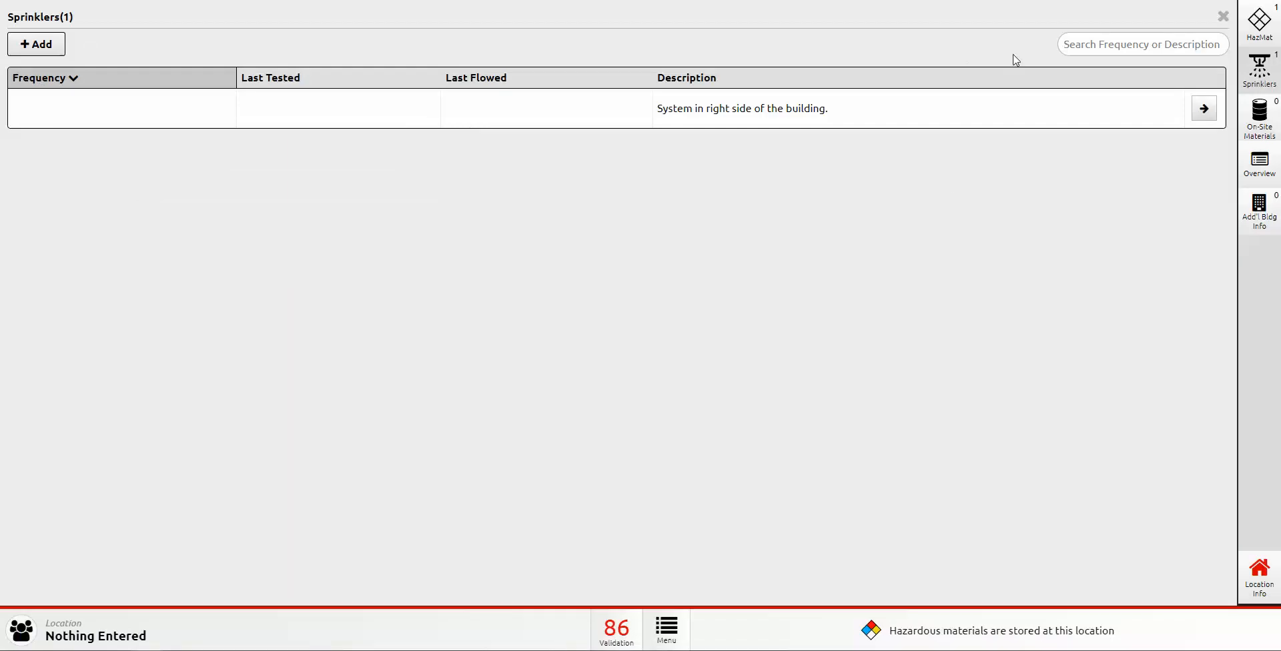
Step: Add material 137 - Pesticides with usage 1 - Bulk storage or warehousing
click(1260, 119)
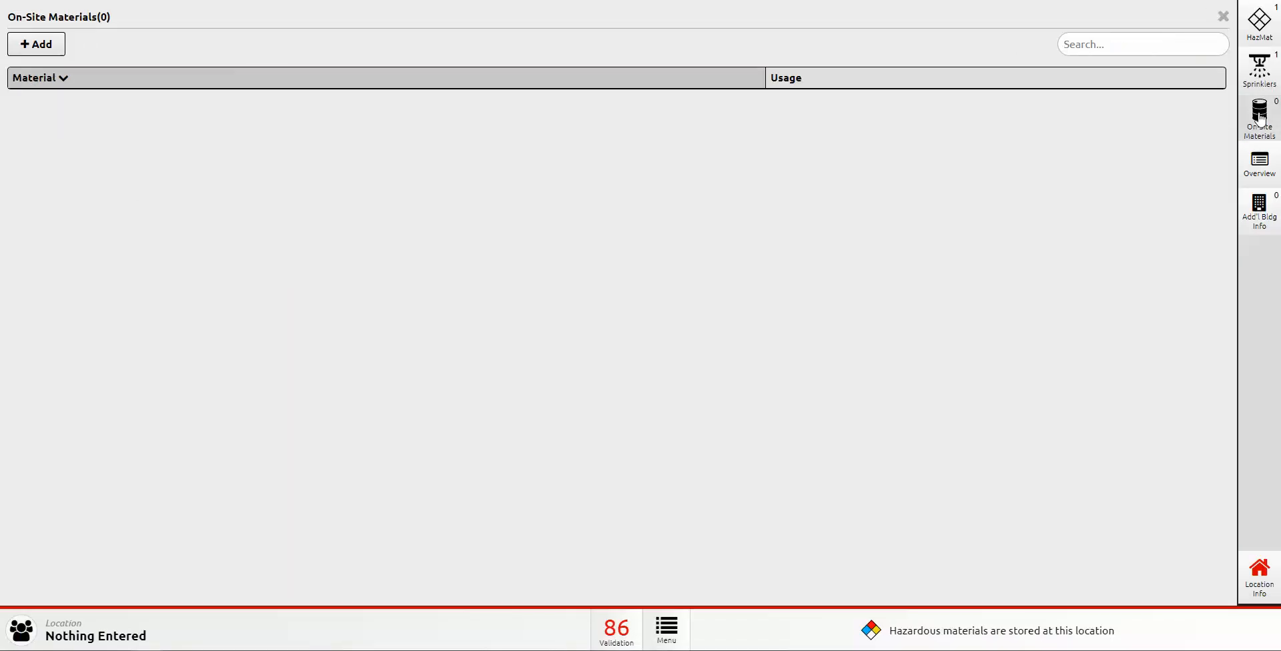
click(28, 47)
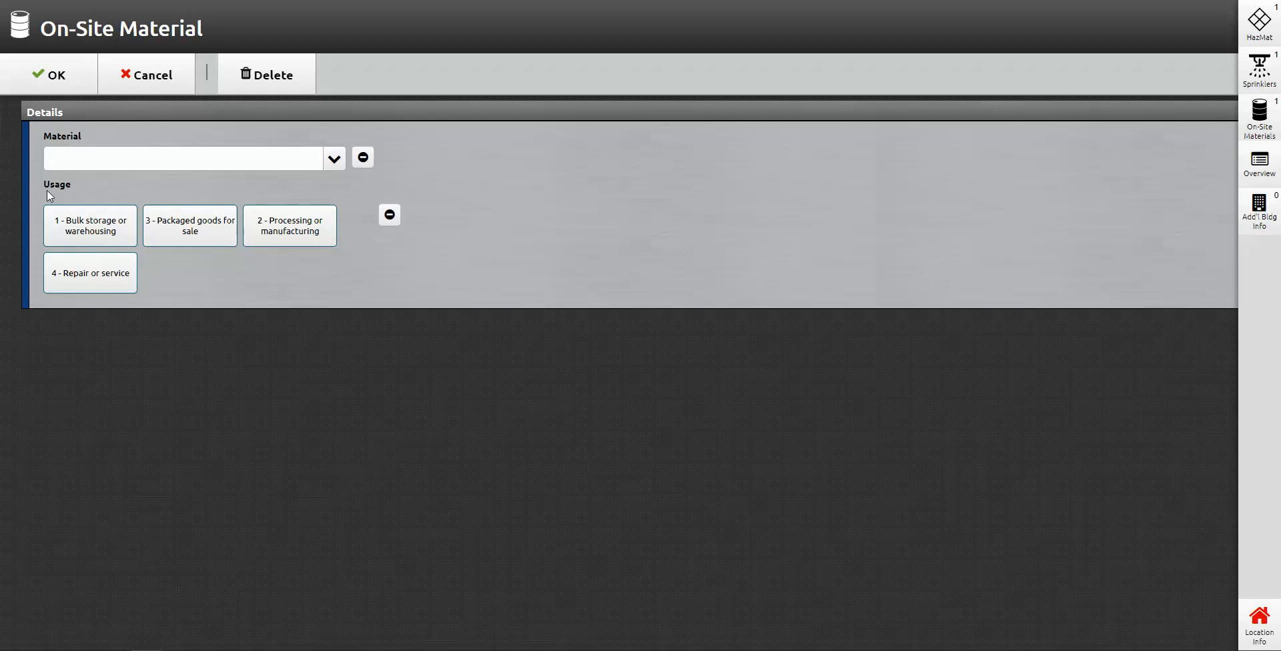
click(334, 159)
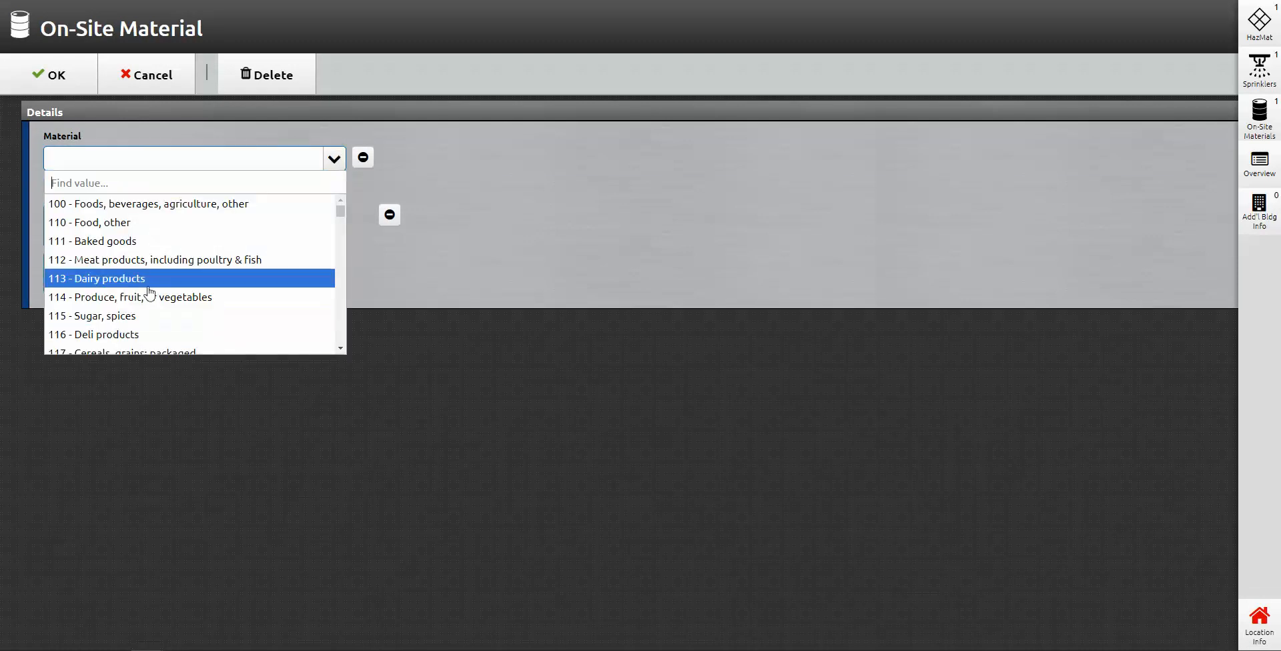
scroll(215, 307, down, 3)
scroll(206, 331, down, 3)
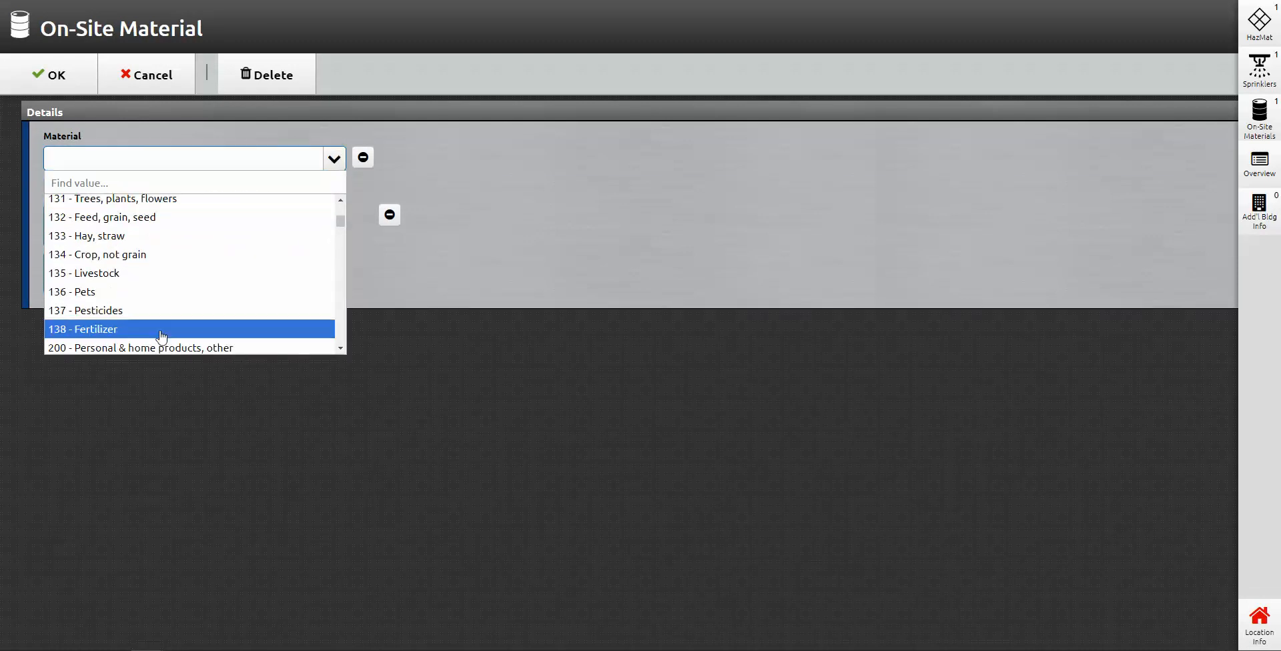
scroll(137, 304, down, 3)
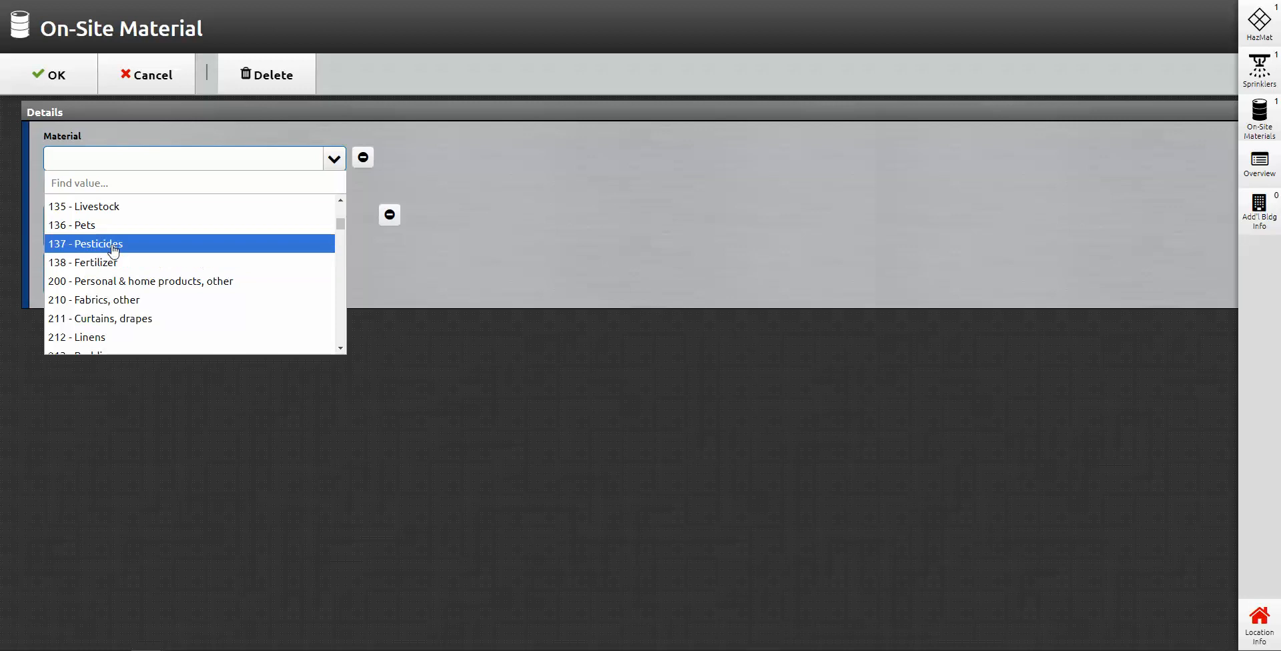
click(114, 250)
click(119, 238)
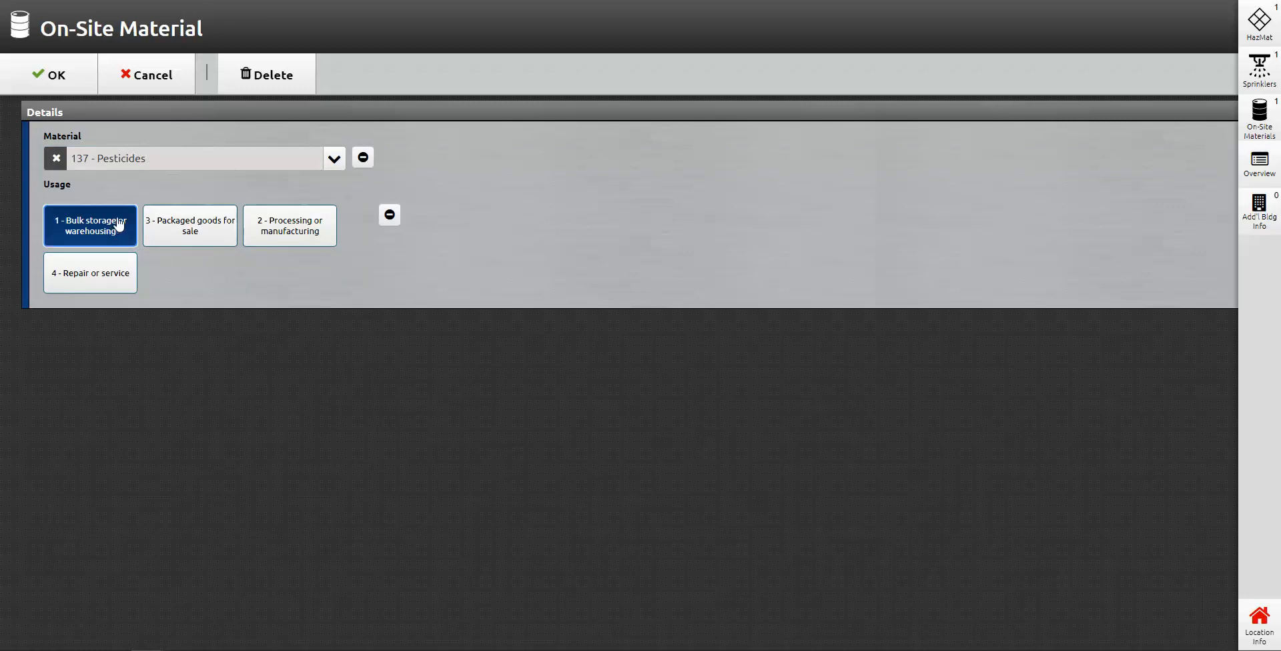
click(56, 83)
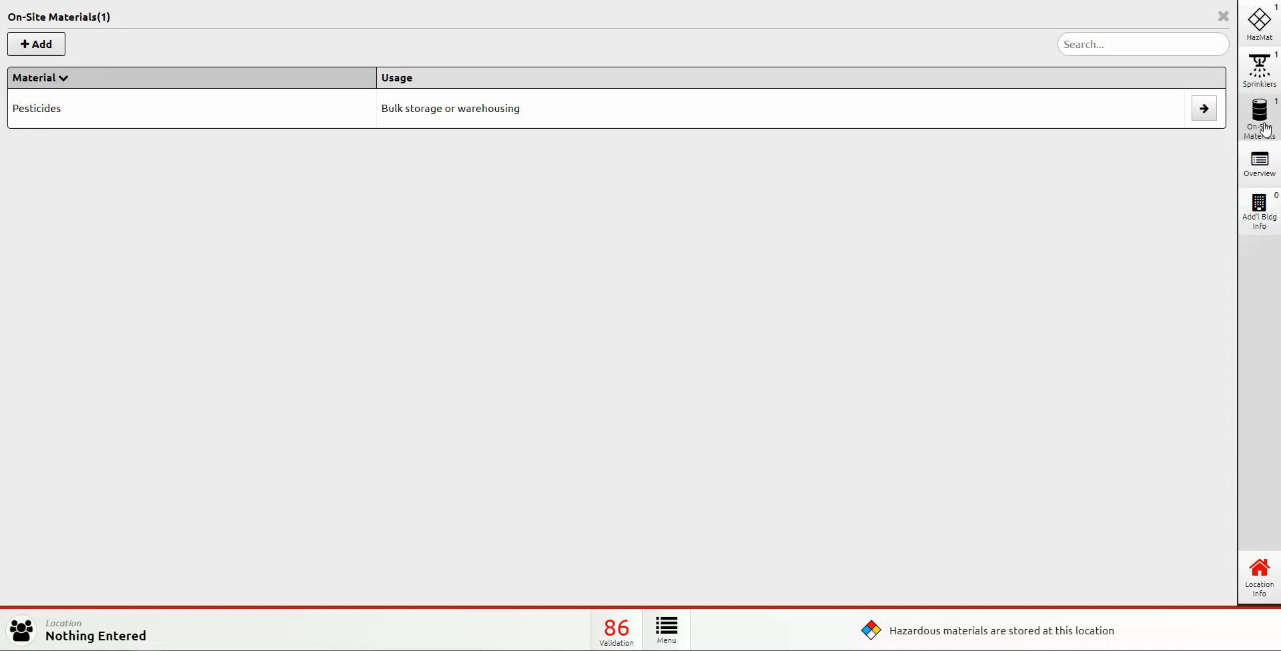
click(1268, 172)
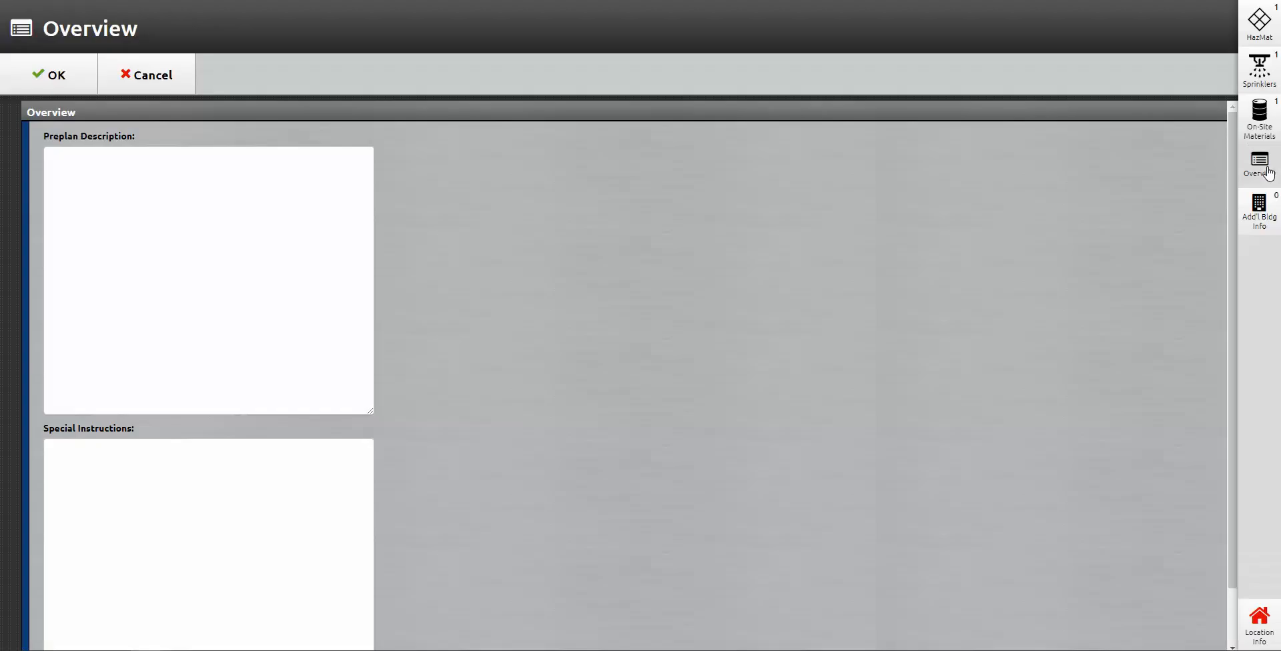
Step: Enter 'HVAC system on the roof' and 'Limited Access in Parking Lot' in the Overview, then confirm
click(138, 181)
scroll(156, 206, down, 1)
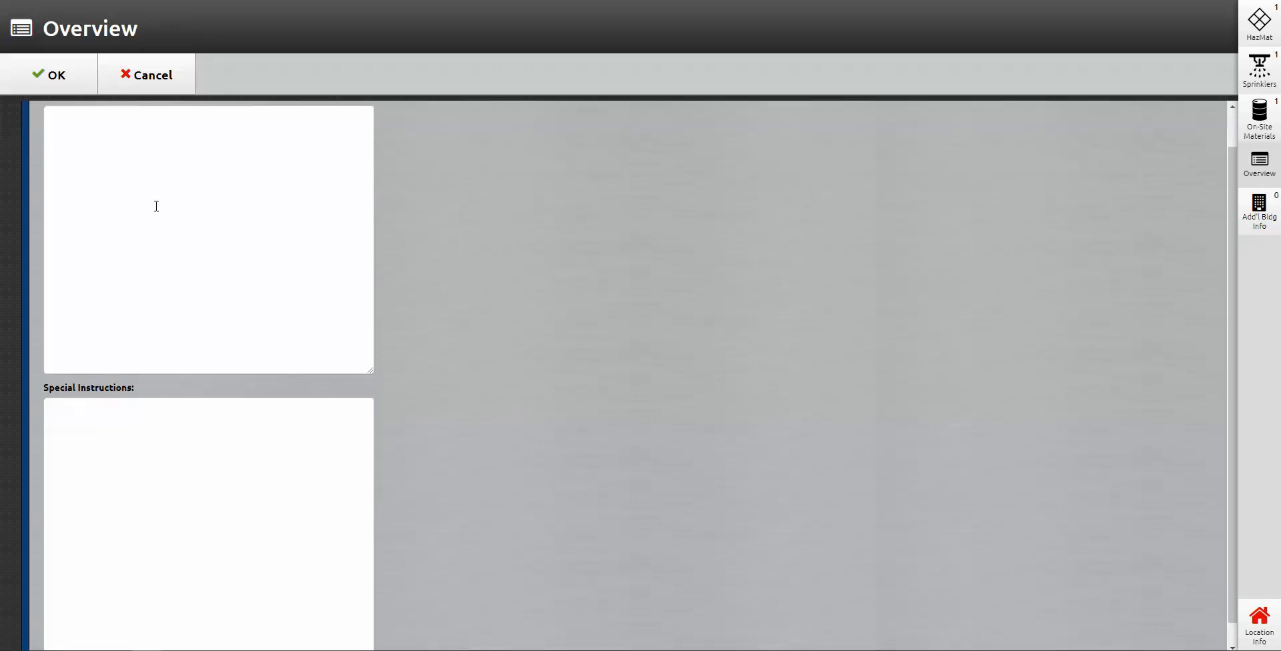
scroll(156, 207, up, 1)
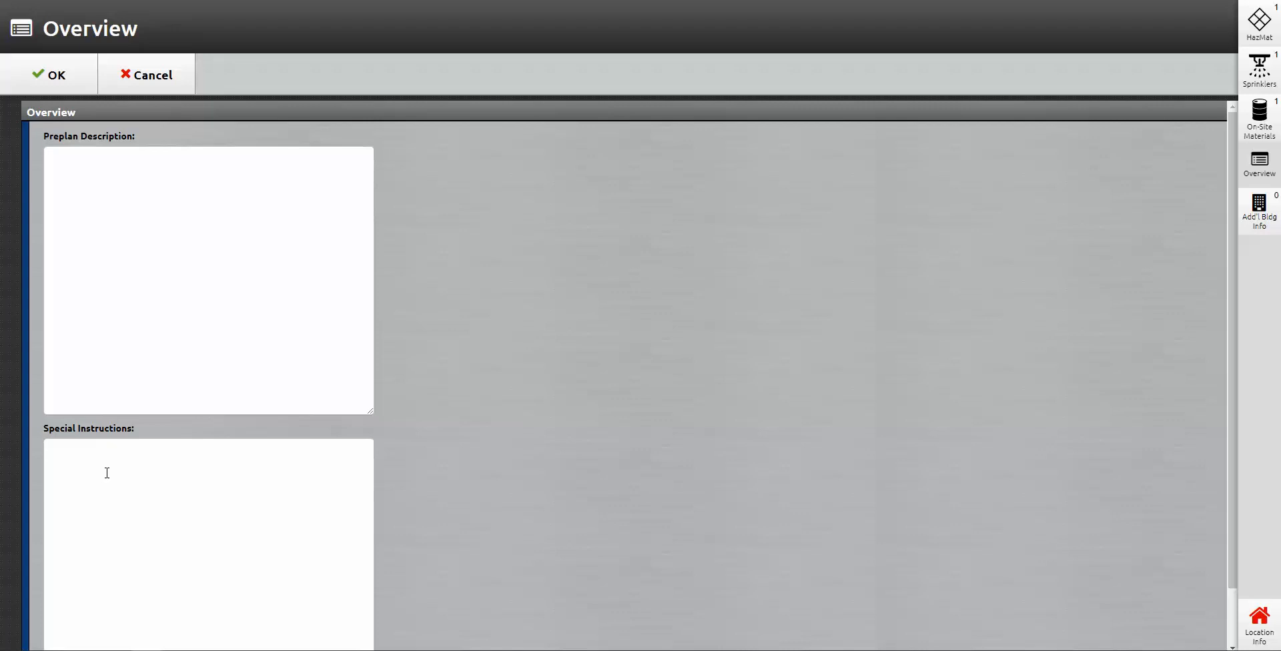
text(imited Access in Parking Lot)
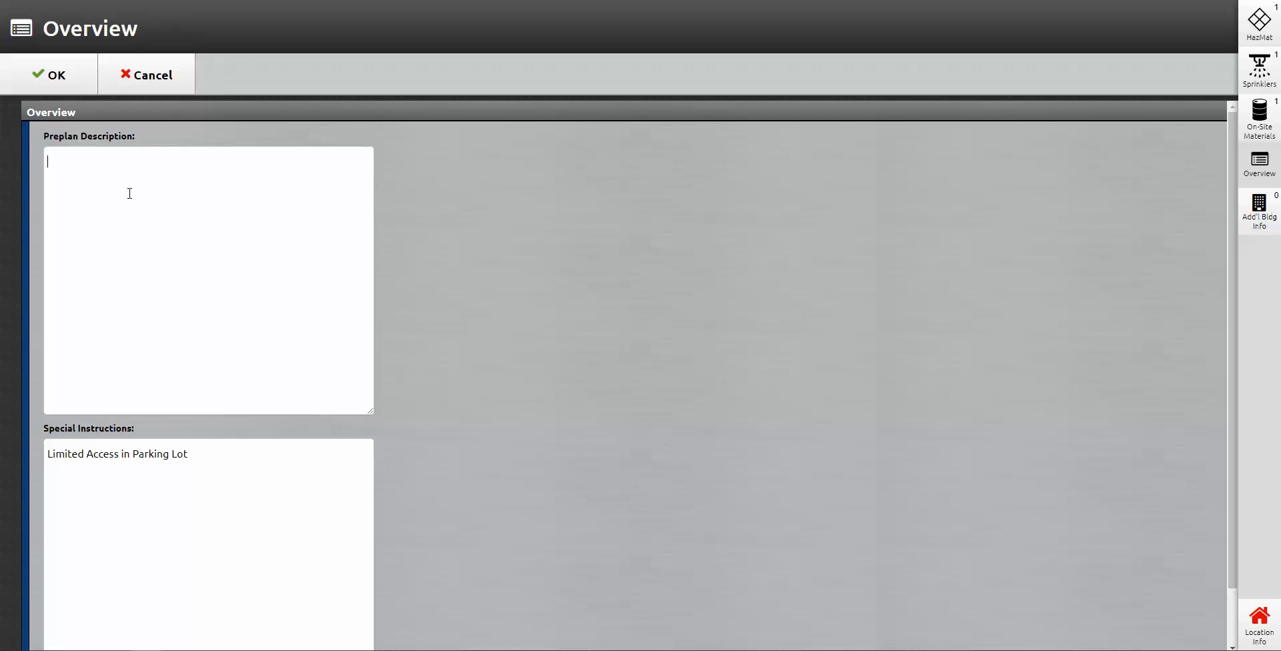
text(HVAC system on the roof)
scroll(293, 362, down, 1)
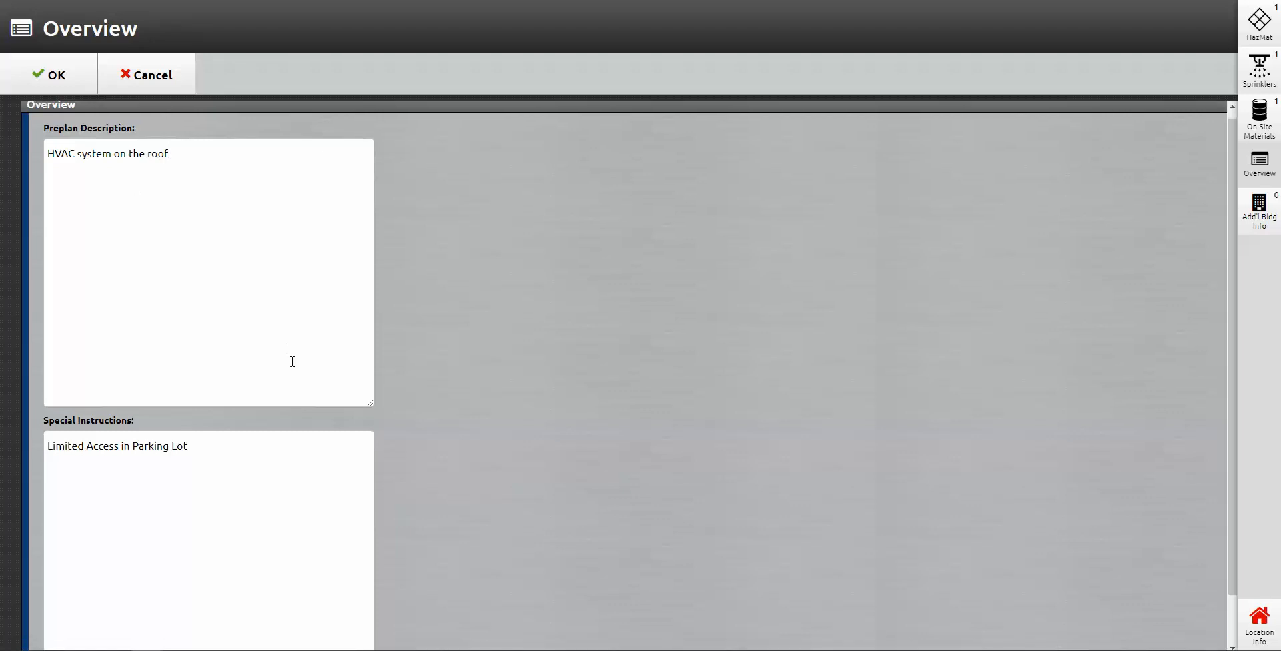
scroll(292, 362, down, 1)
scroll(243, 372, up, 1)
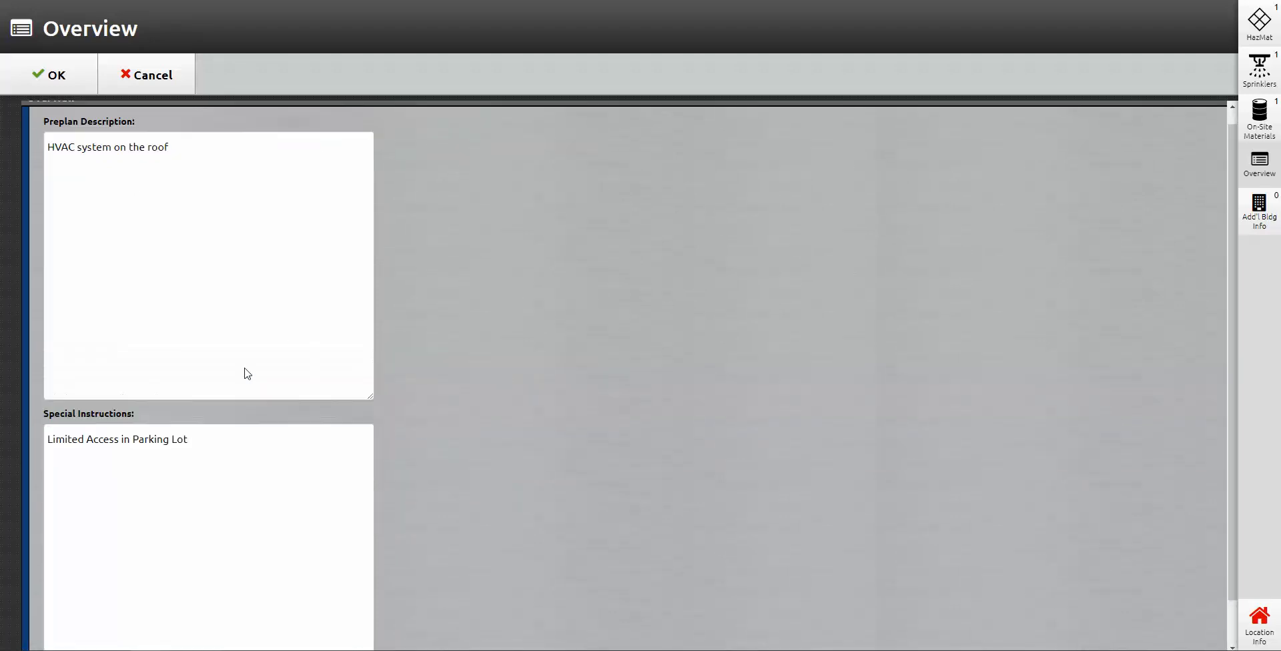
click(46, 78)
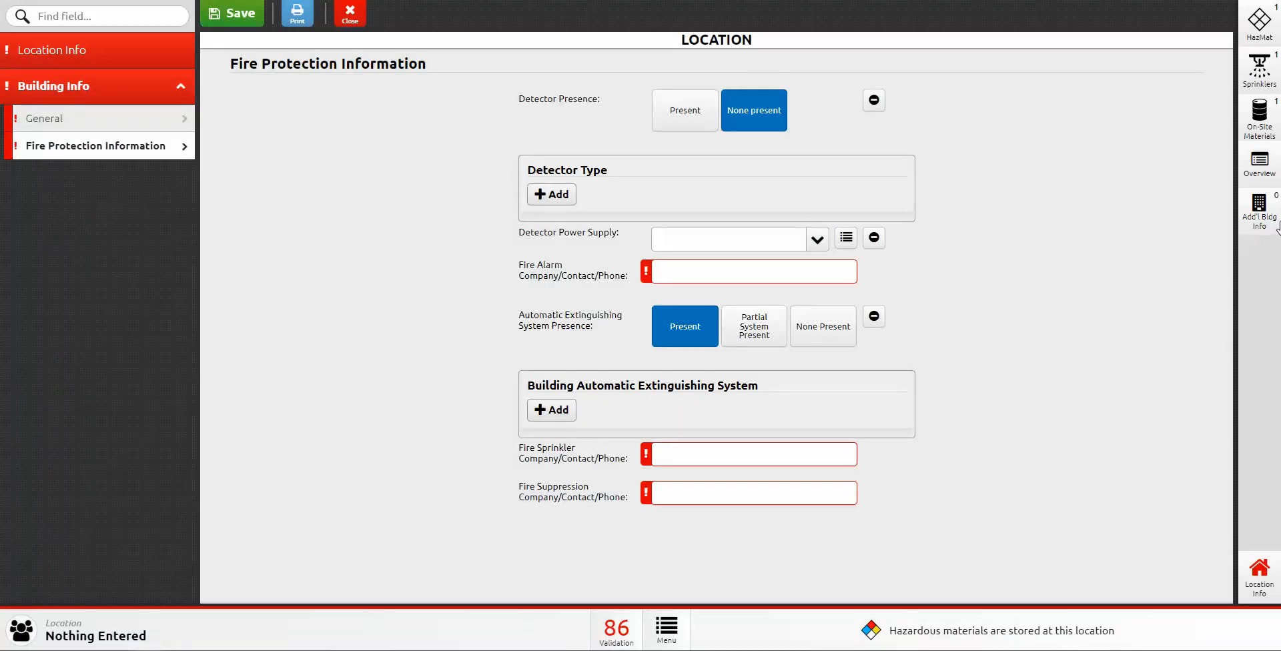
Step: Add a Primary Hydrant with type 8034 and location '200 yards from A-Side'
click(1260, 212)
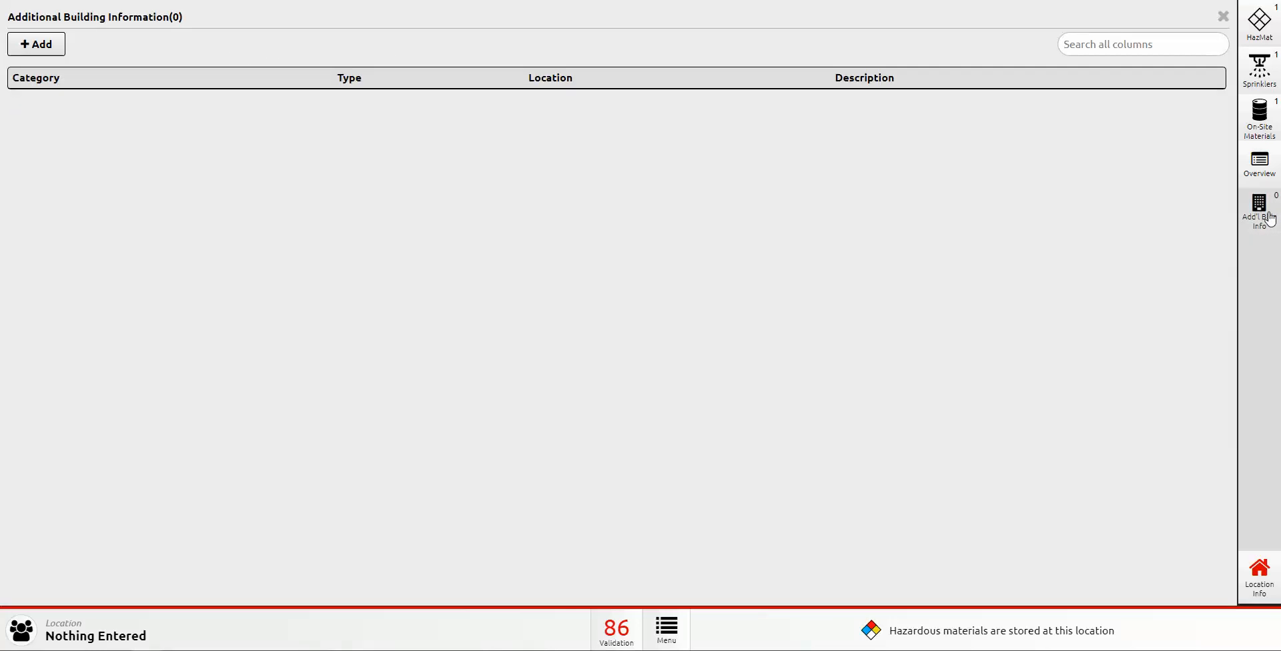
click(29, 47)
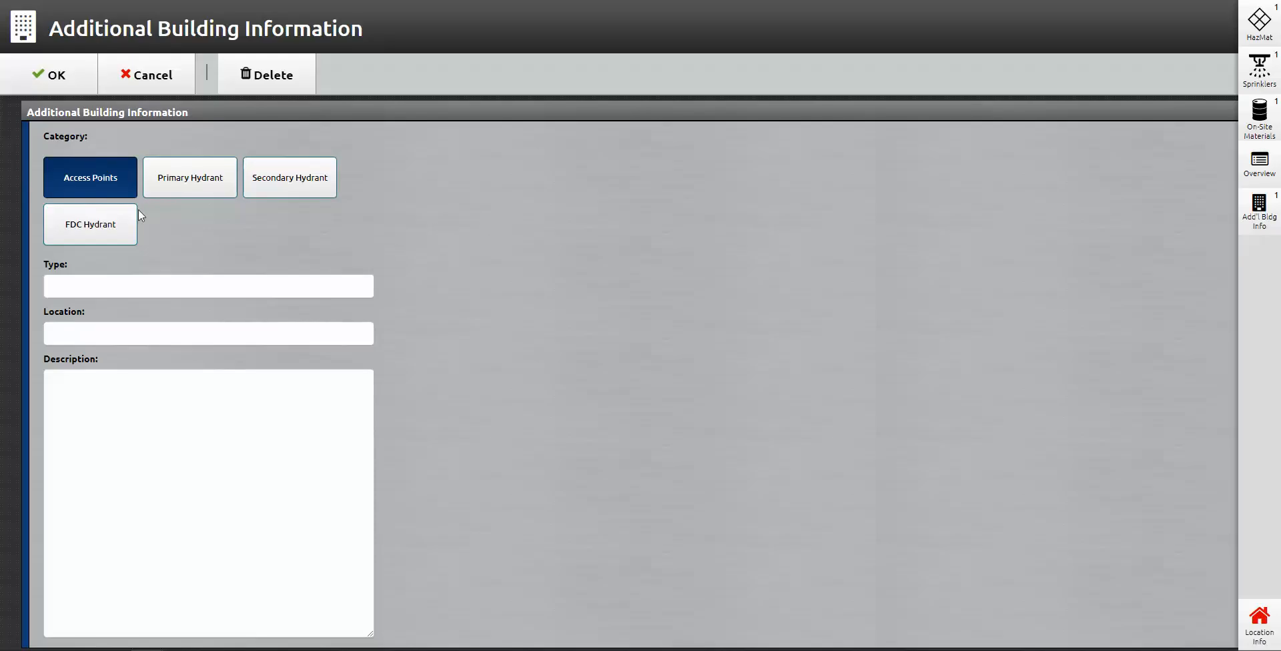
click(198, 184)
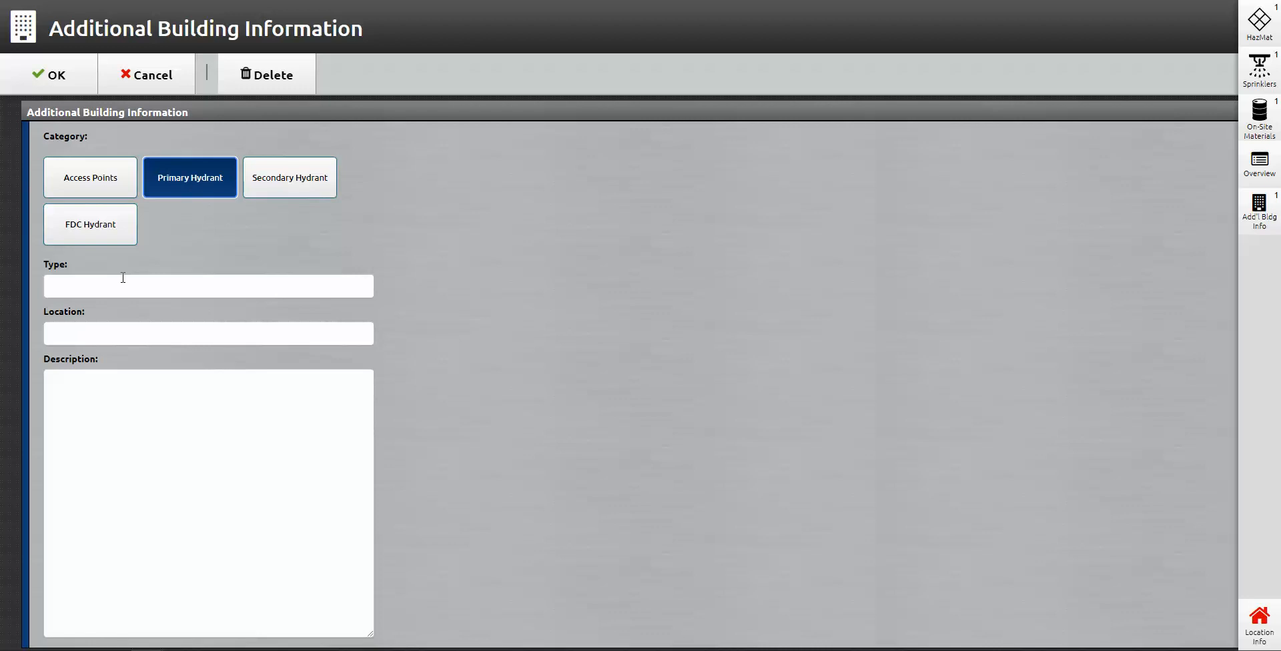
click(122, 283)
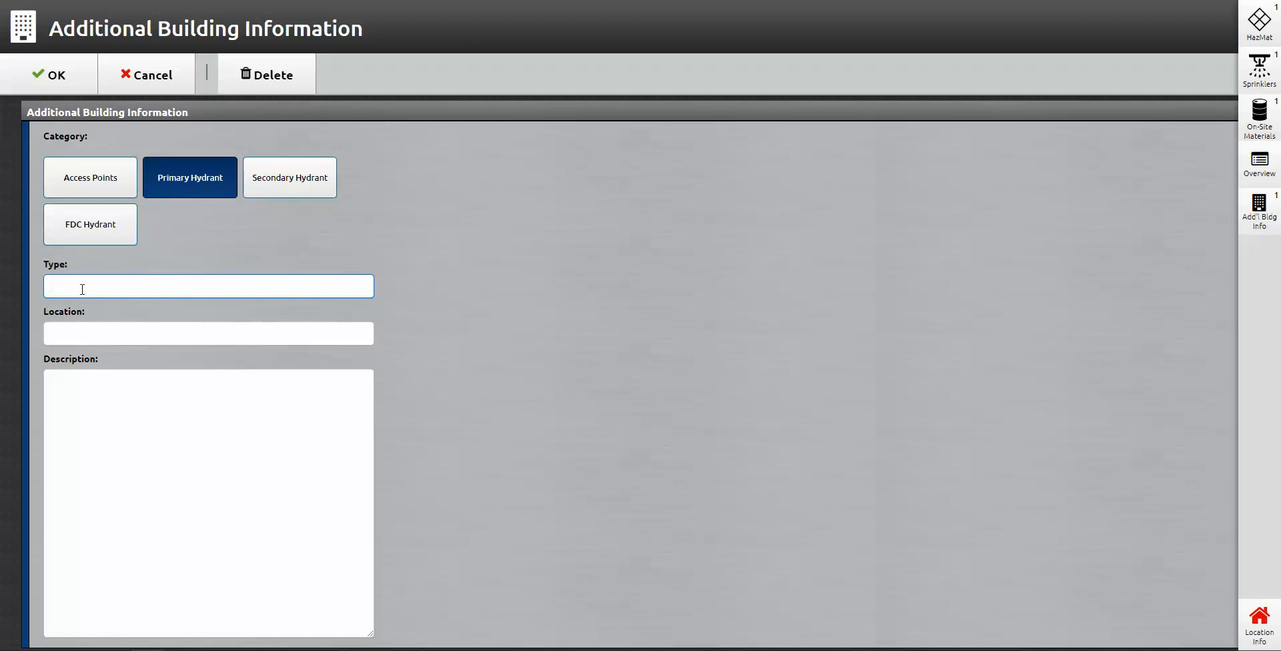
click(118, 342)
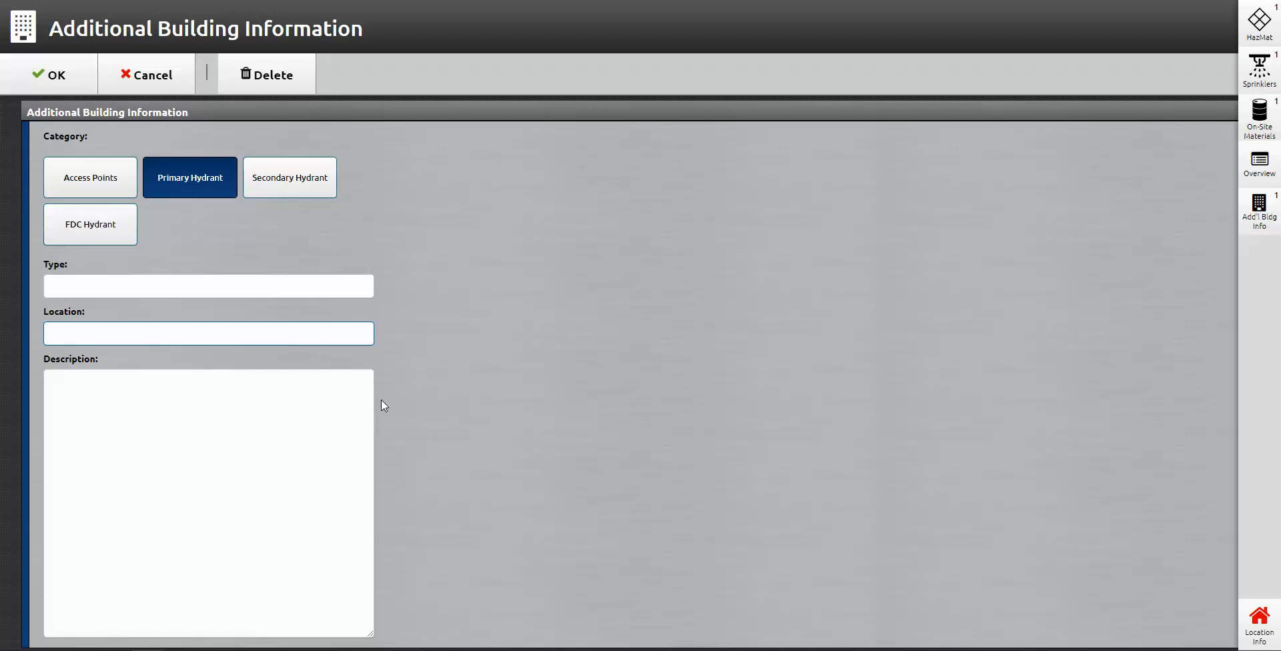
text(200 yards from A-Side)
click(92, 286)
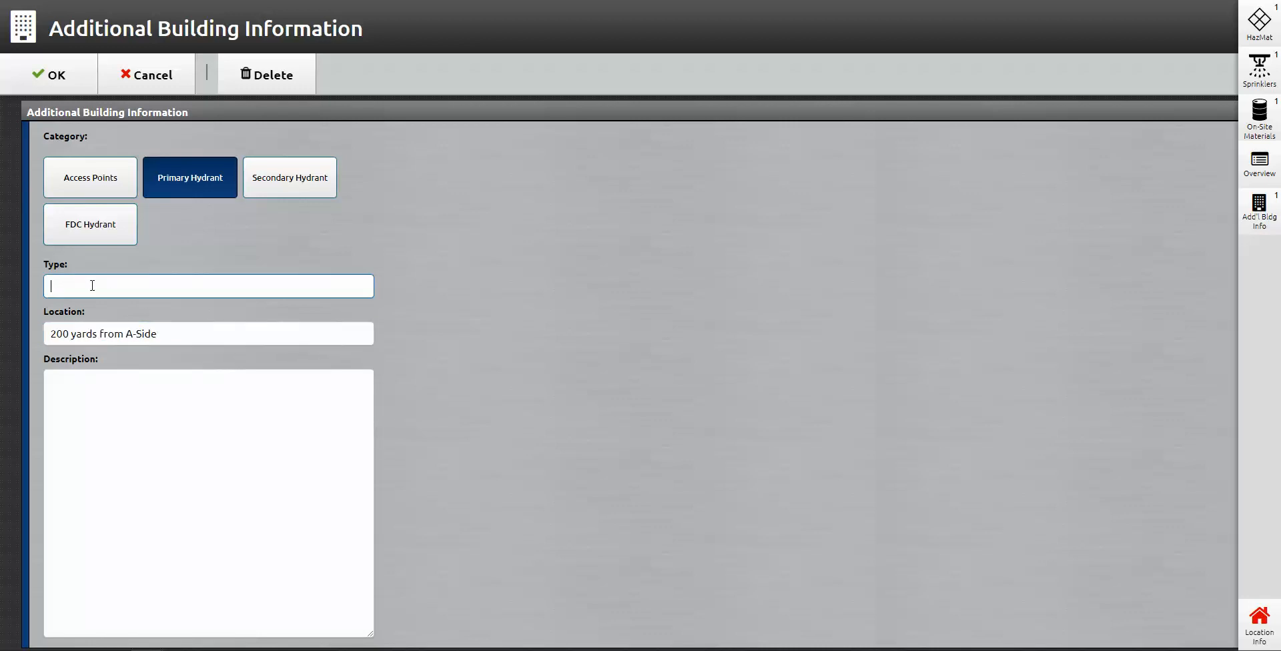
text(8034)
click(298, 445)
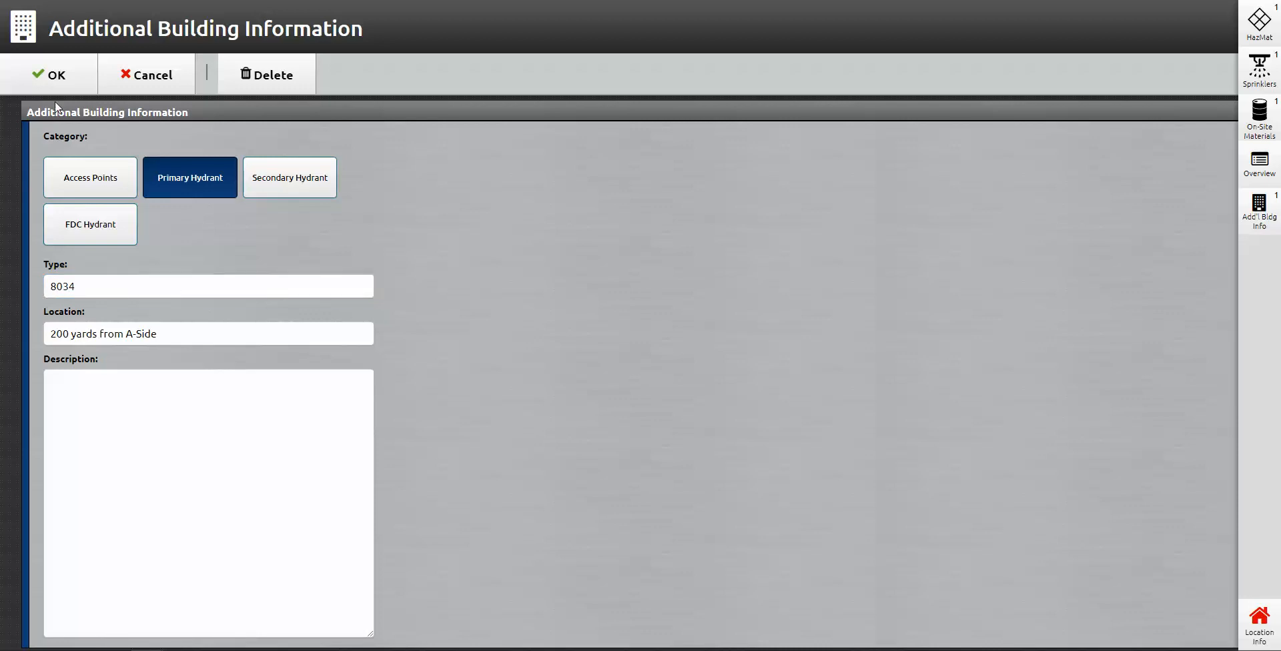
click(56, 82)
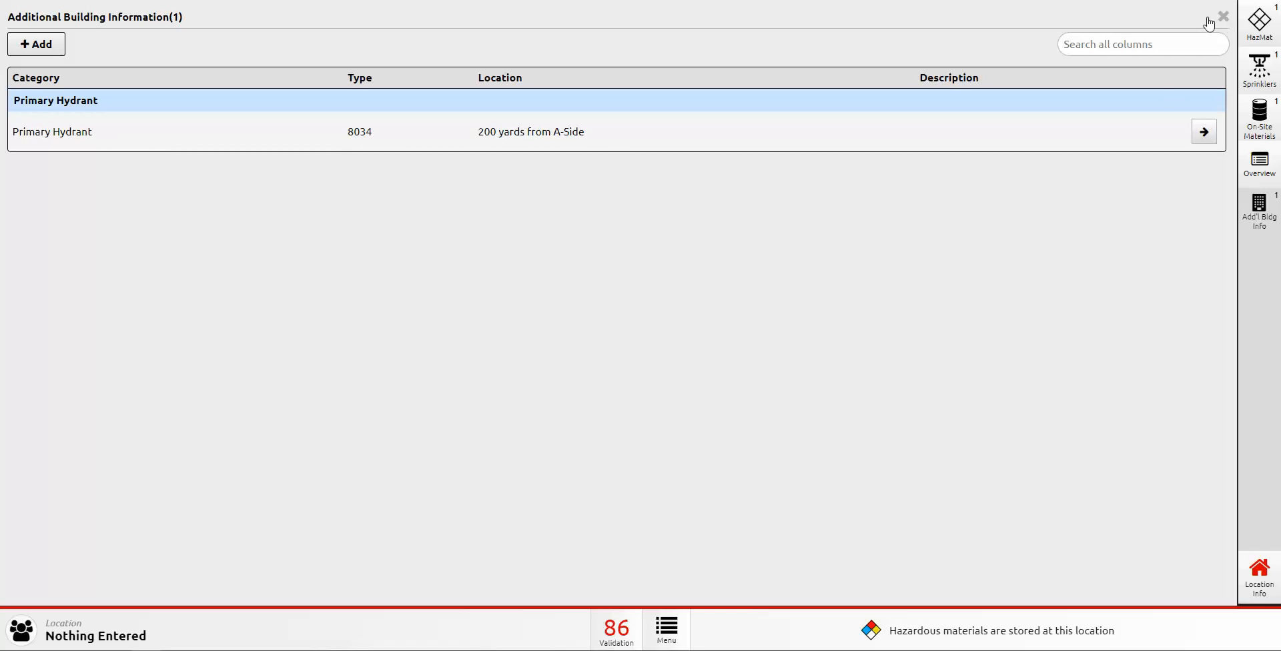
click(37, 44)
Step: Record a Secondary Hydrant, type 6003, '150 yards from B-Side', and close the building info list
click(279, 182)
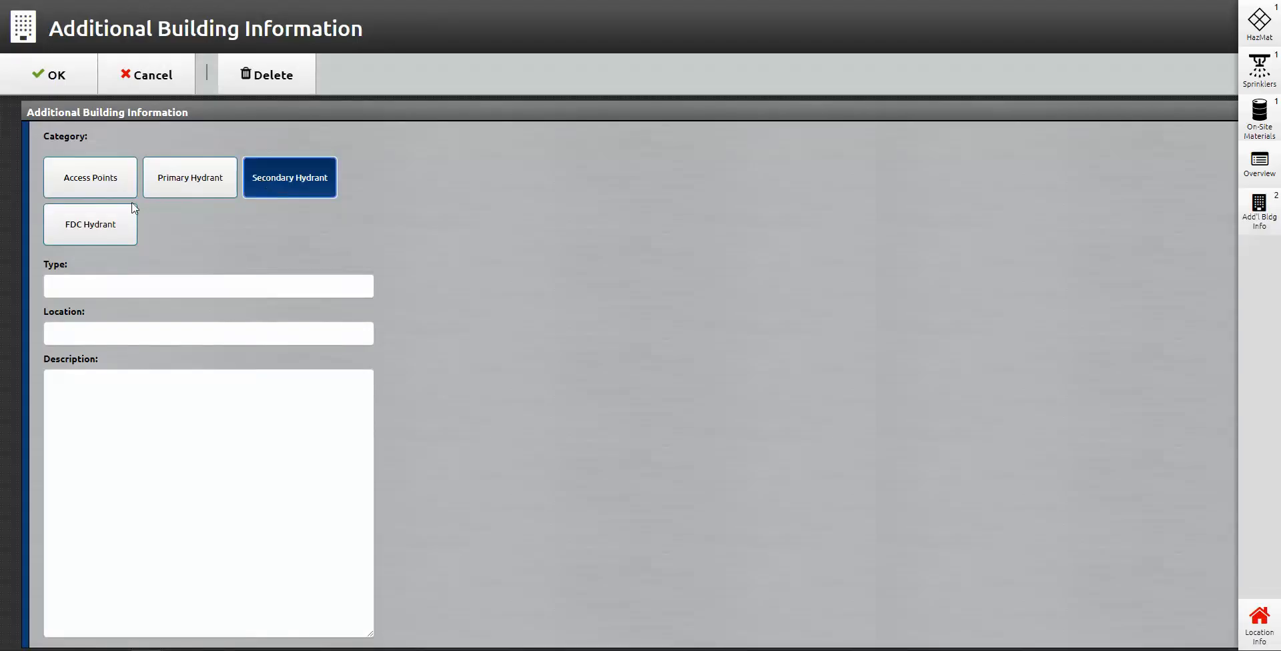
click(96, 286)
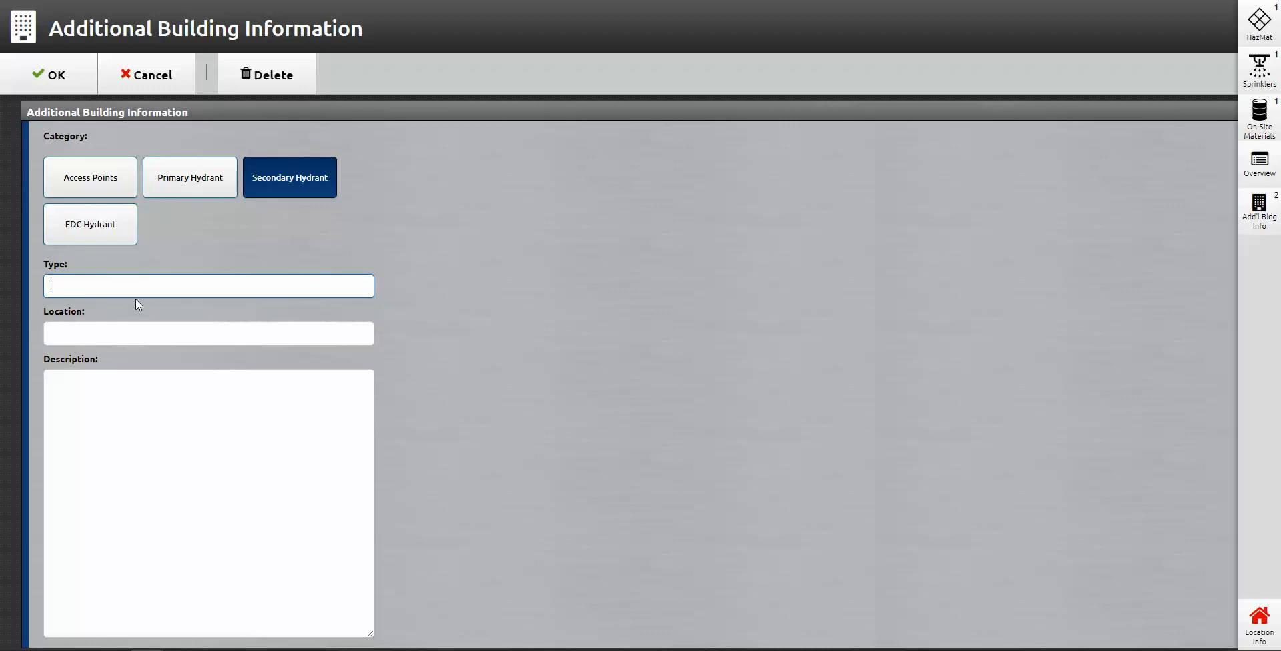
text(6003)
key(Tab)
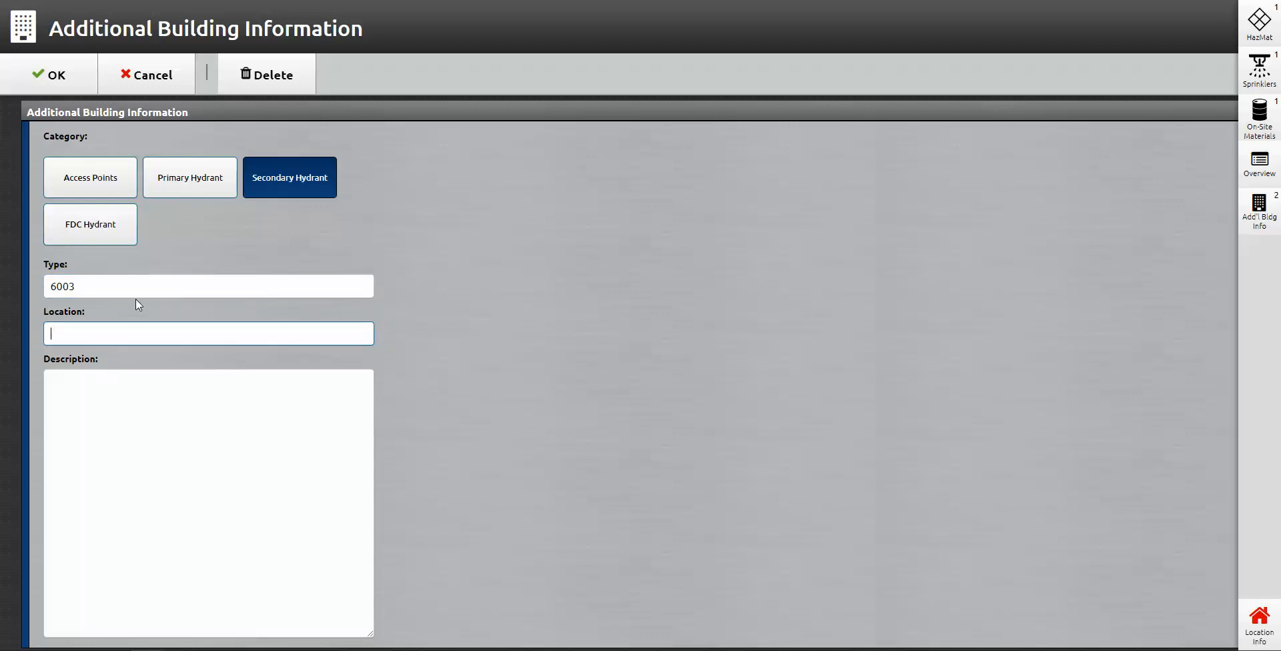
text(150 ya)
key(BackSpace)
text(ards from B-Side)
click(55, 75)
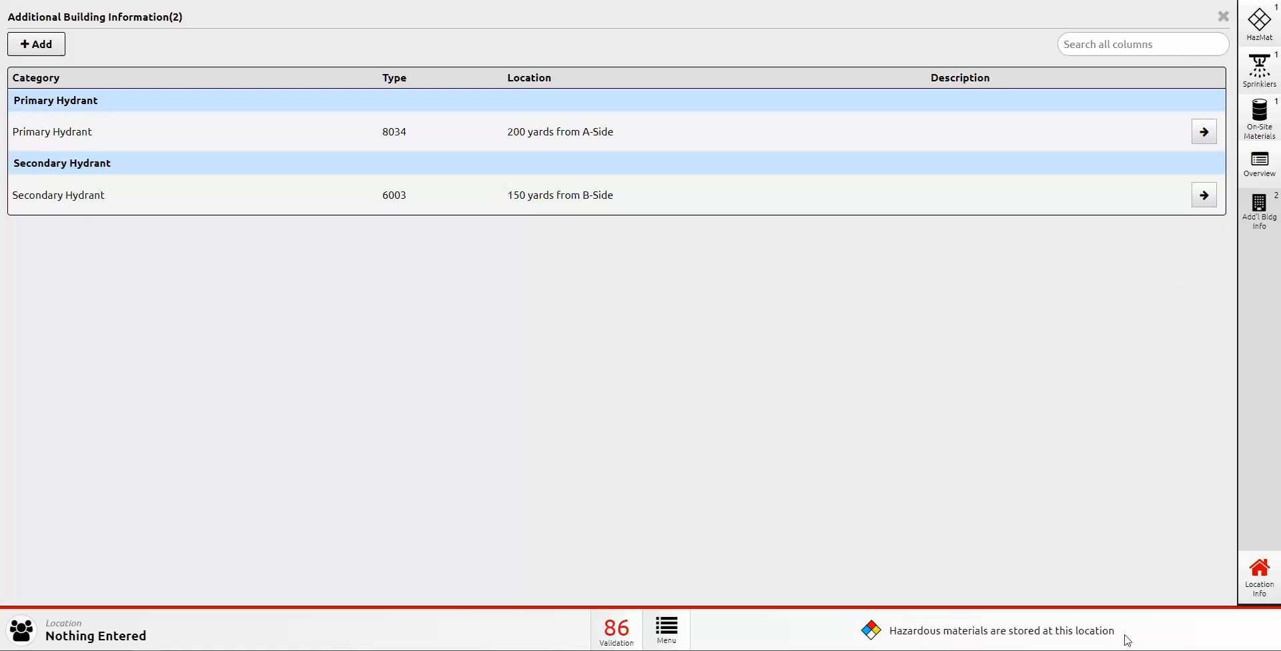
click(1222, 17)
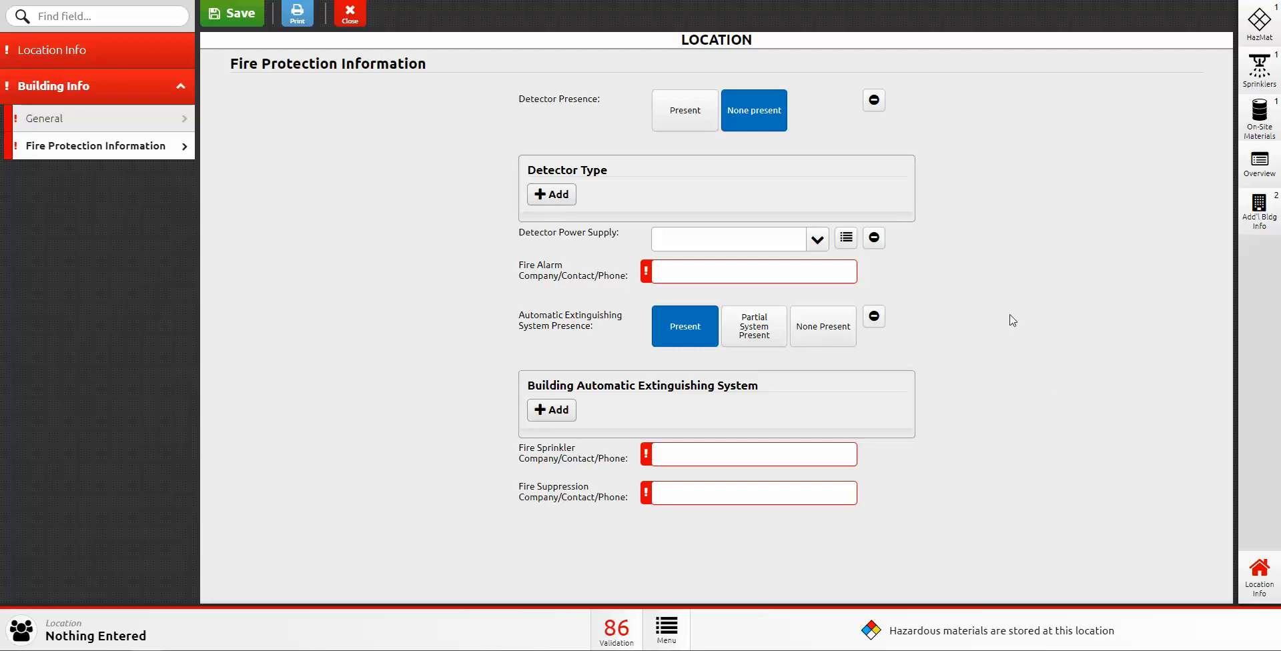
Step: Save the location record and open its printable Pre-Plan Overview Report
click(1259, 578)
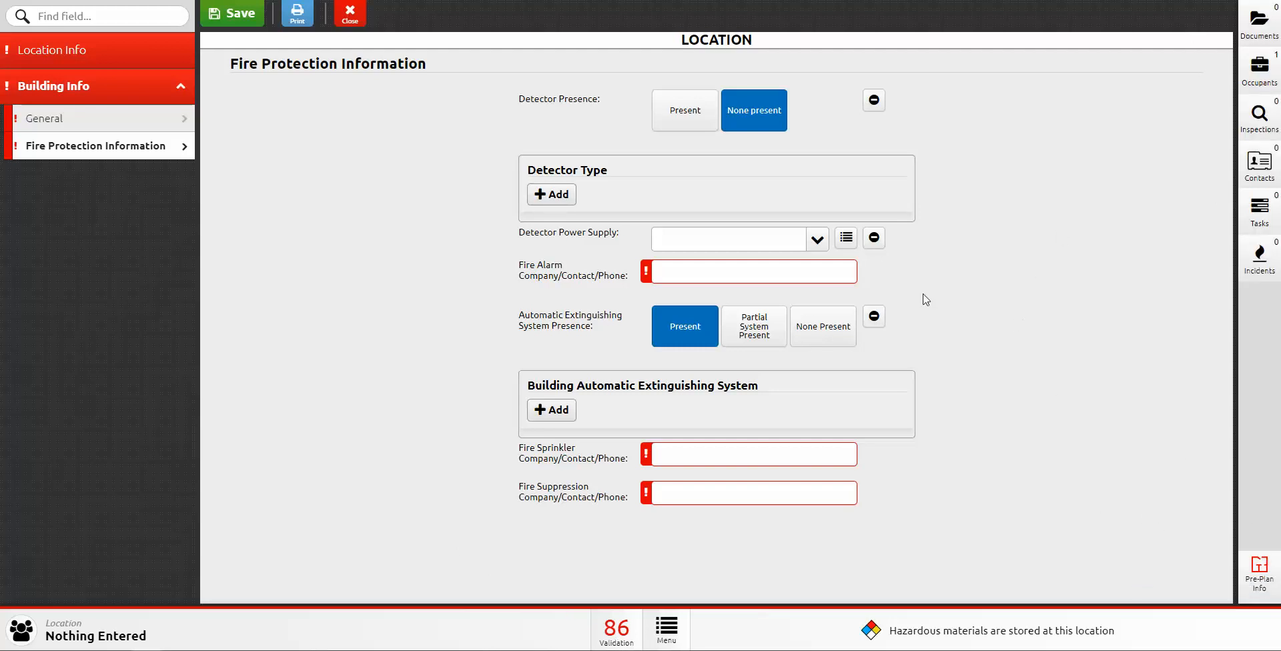
click(230, 18)
click(300, 21)
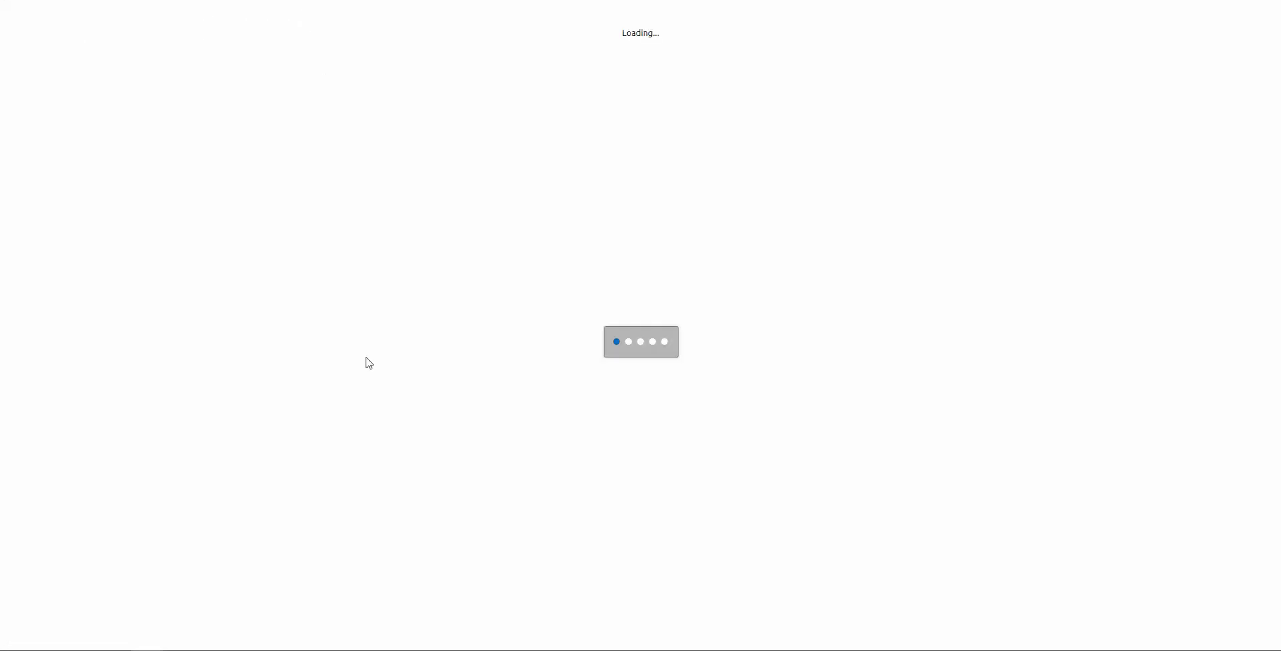
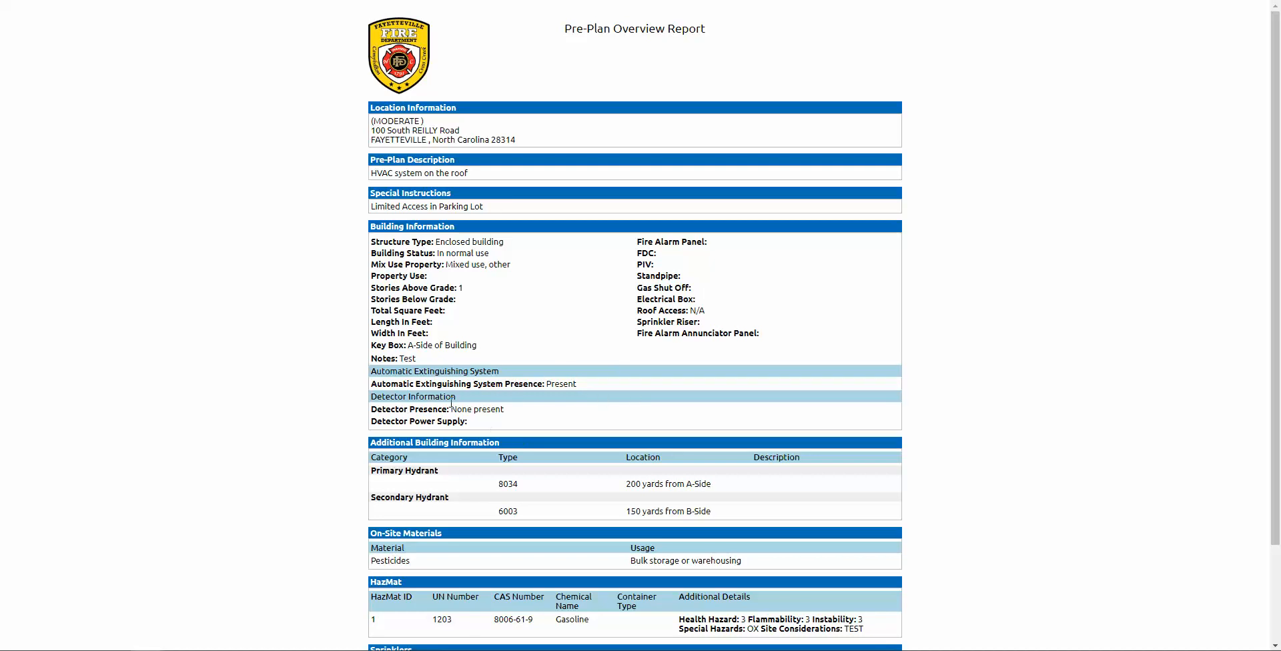
Step: Scroll through the Pre-Plan Overview Report and open its print dialog
scroll(503, 461, down, 2)
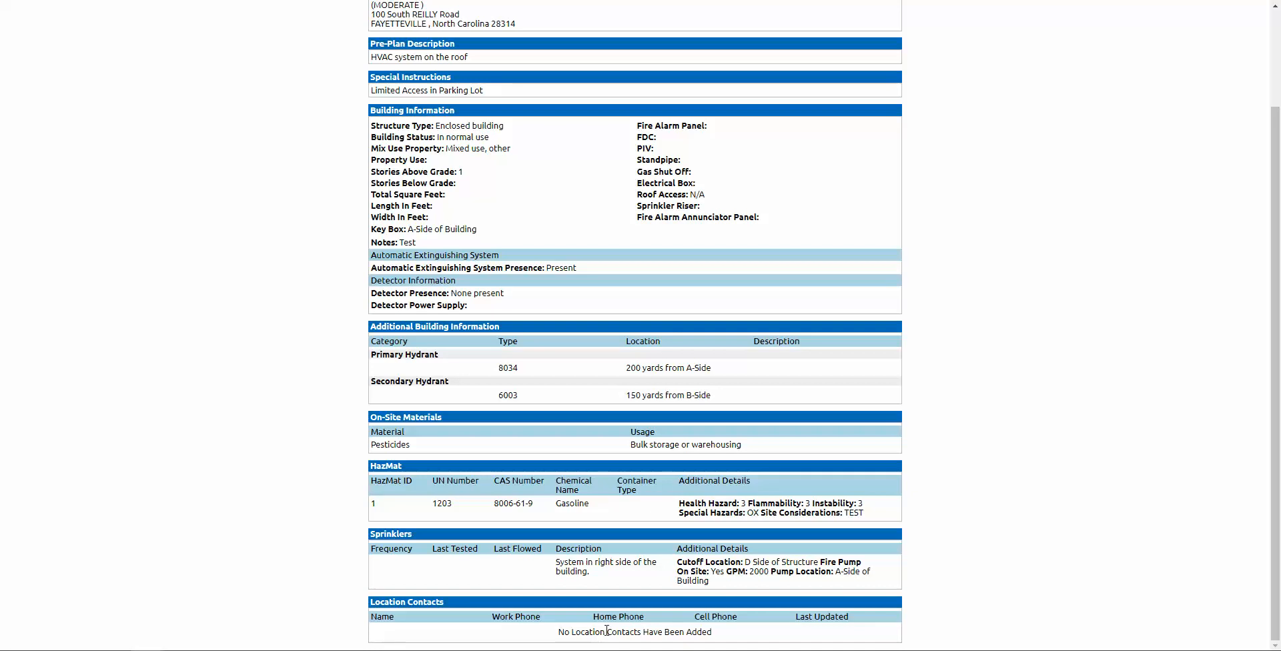
scroll(671, 421, up, 3)
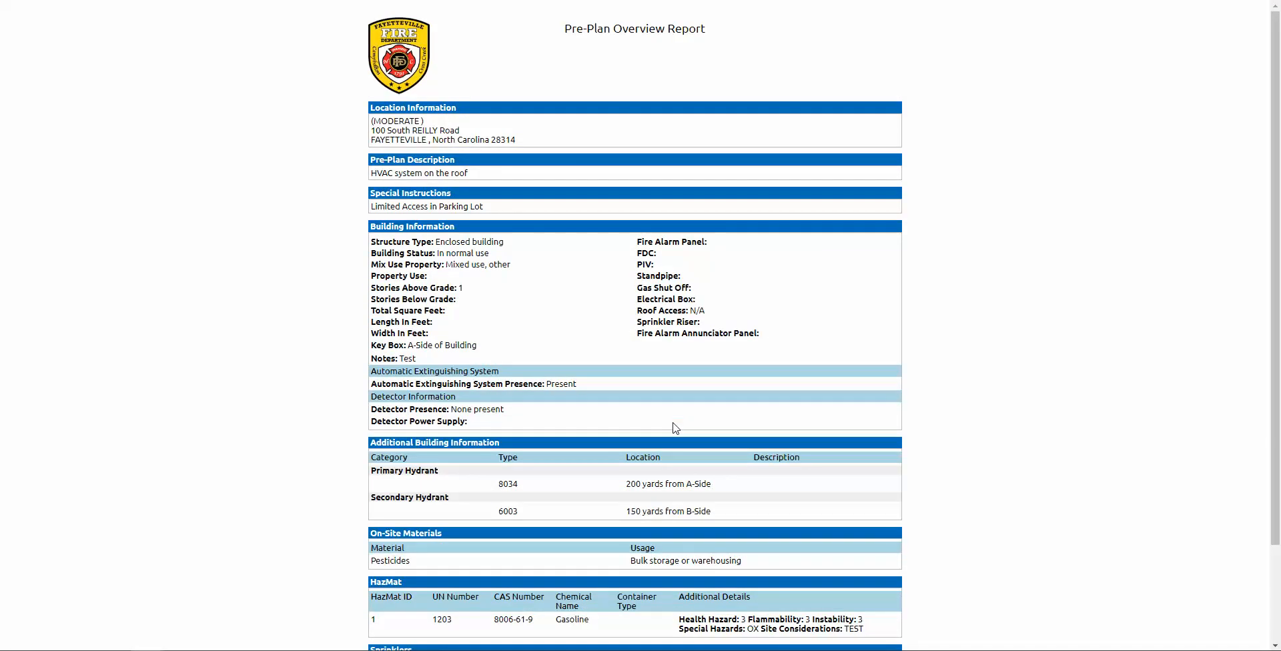
scroll(804, 286, down, 2)
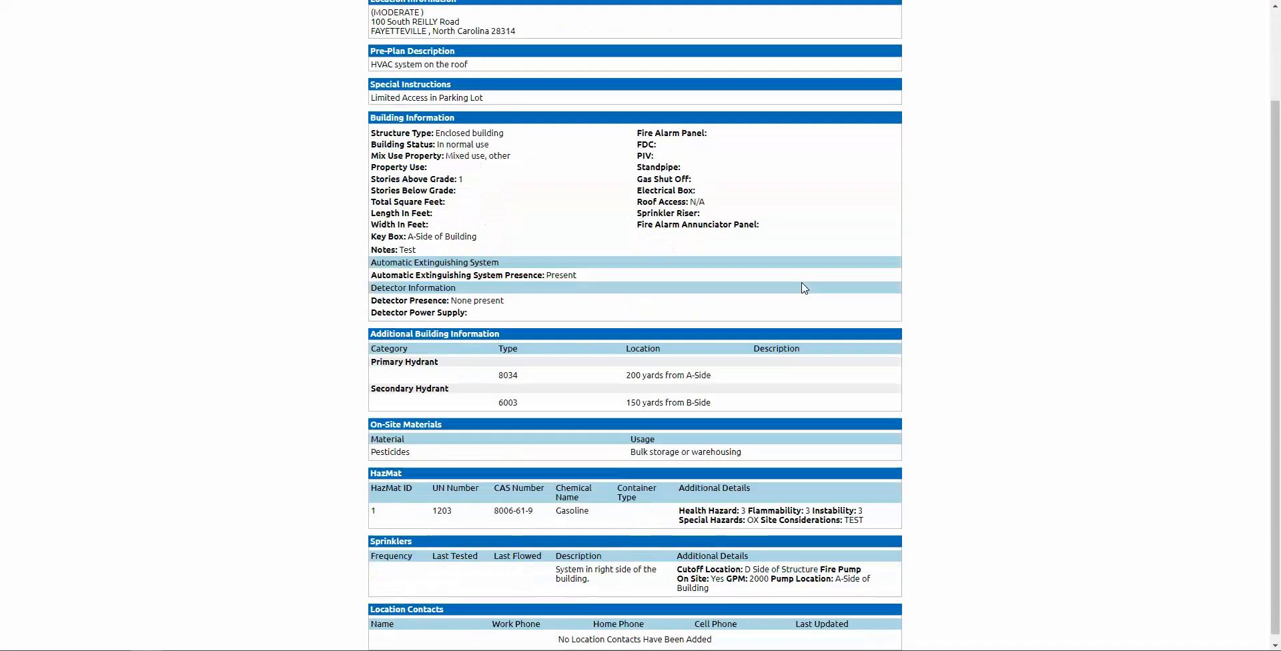
scroll(732, 305, up, 2)
right_click(545, 314)
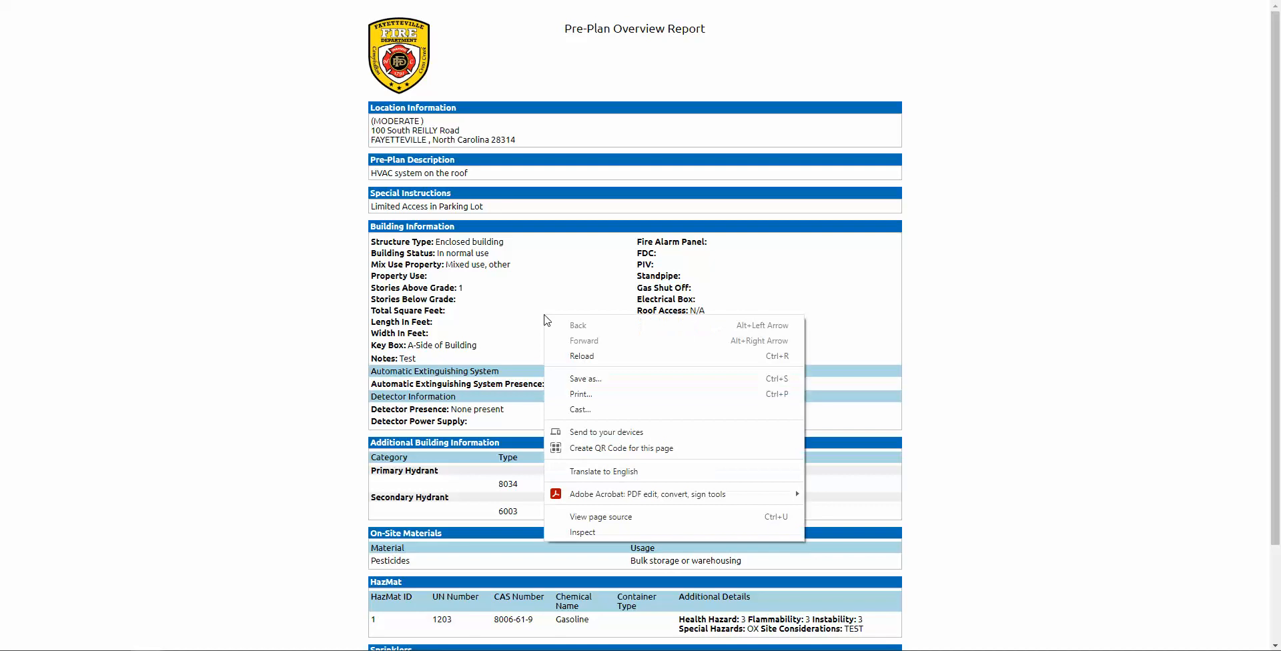
click(608, 395)
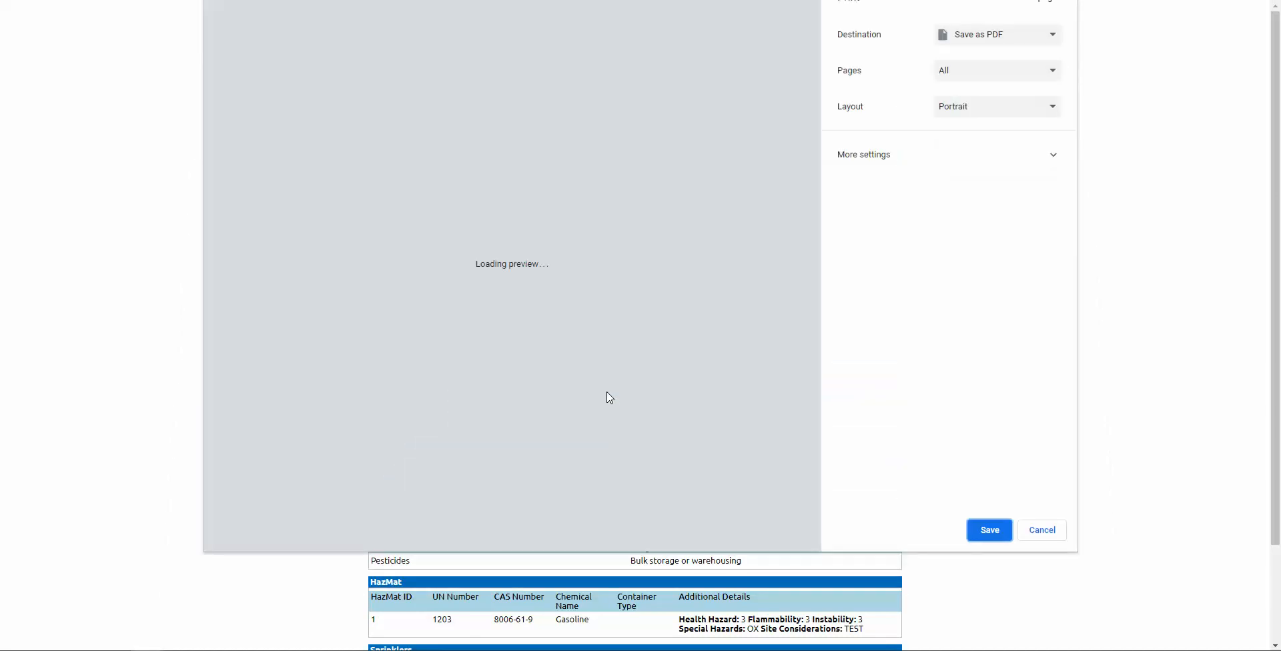
Step: Try the MFDFireDeptAdmin1 BW and Color printers, then cancel printing and close the report
click(1025, 41)
click(1041, 63)
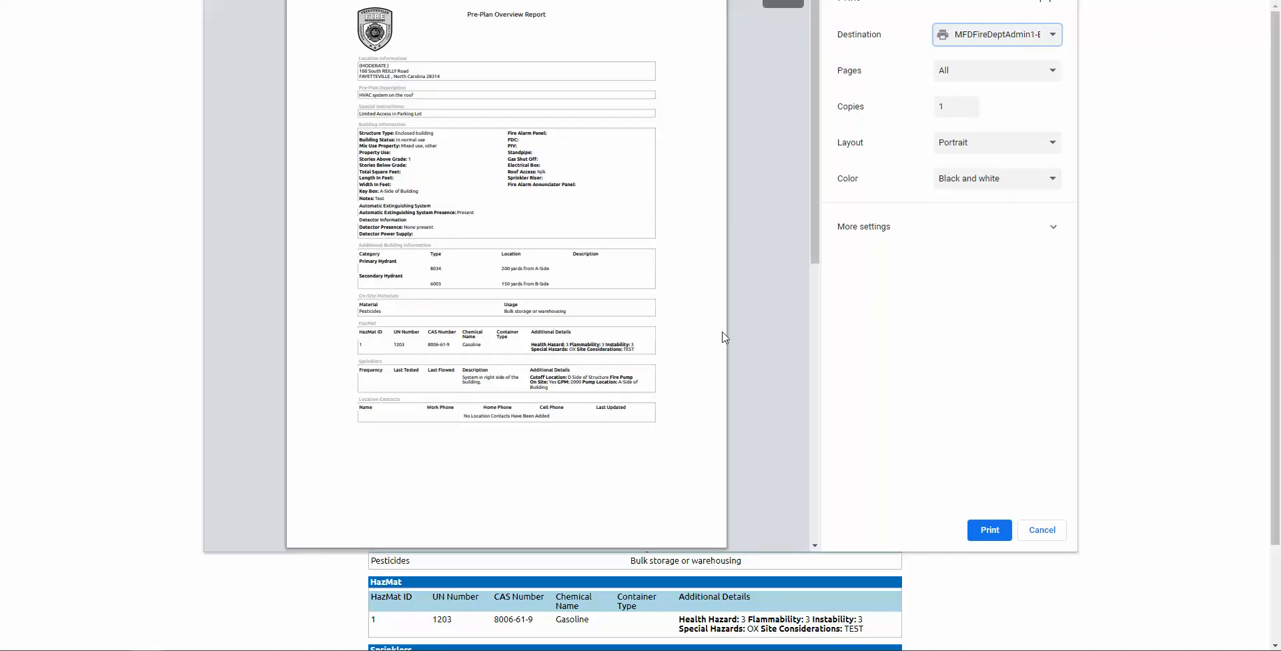
click(1061, 34)
click(1061, 73)
scroll(572, 306, down, 8)
scroll(401, 221, up, 8)
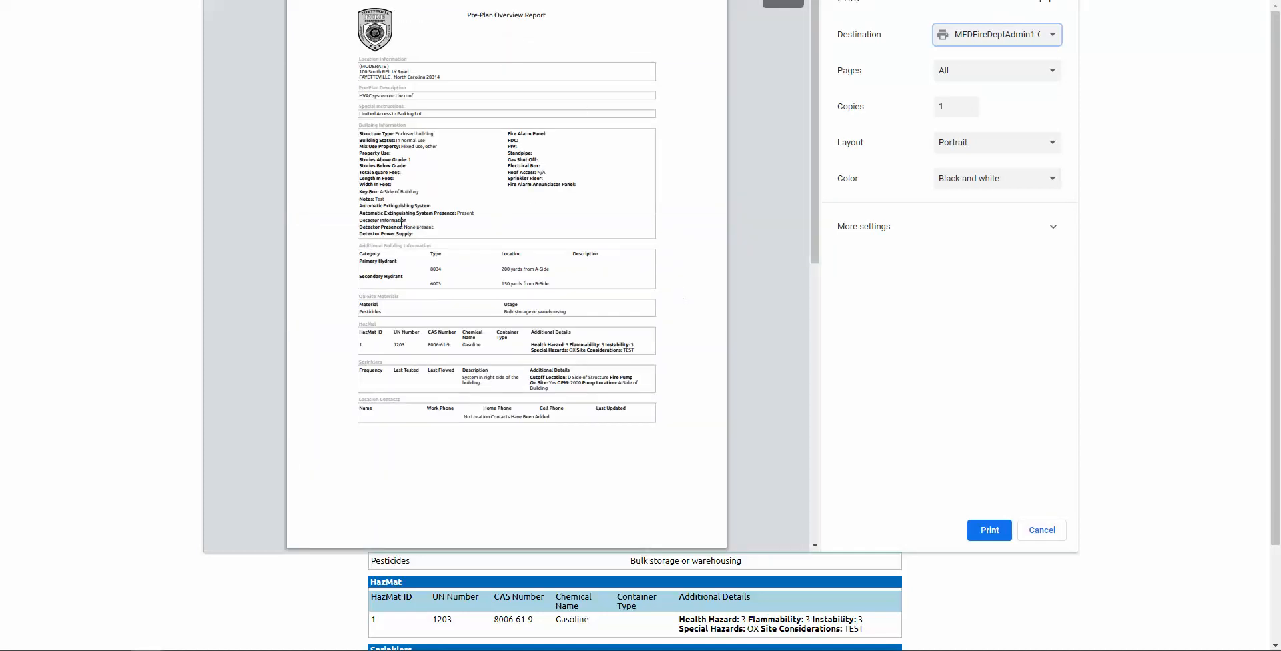
click(1036, 532)
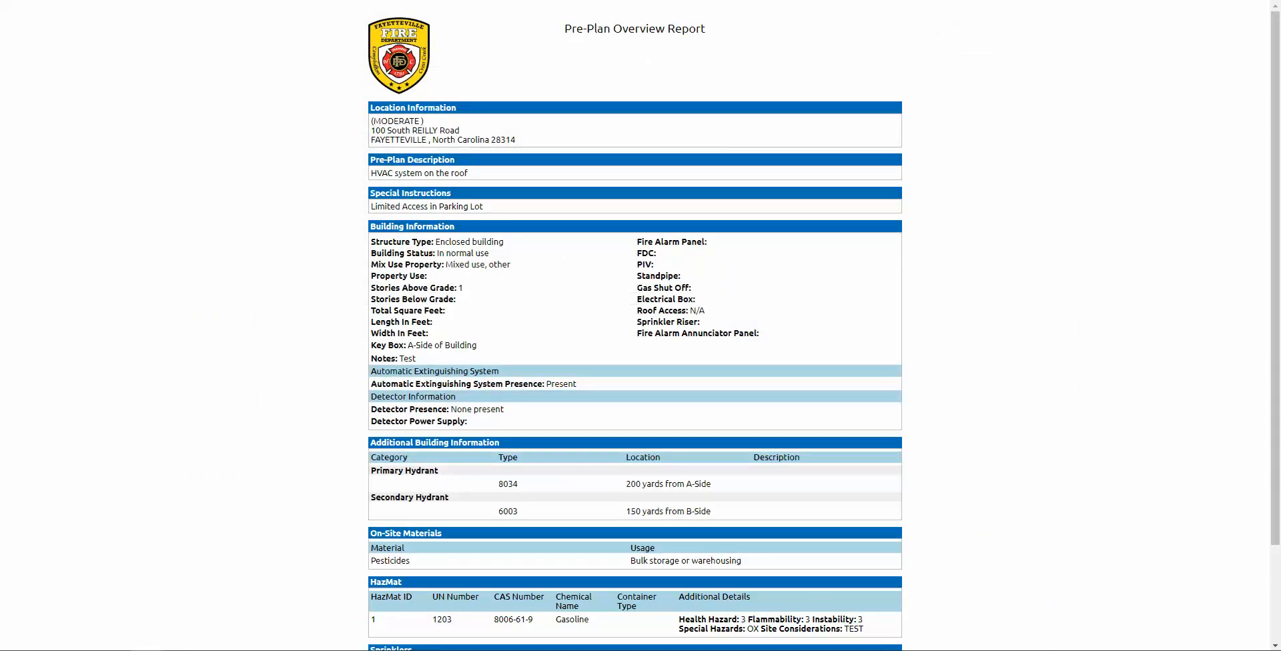
key(ctrl+w)
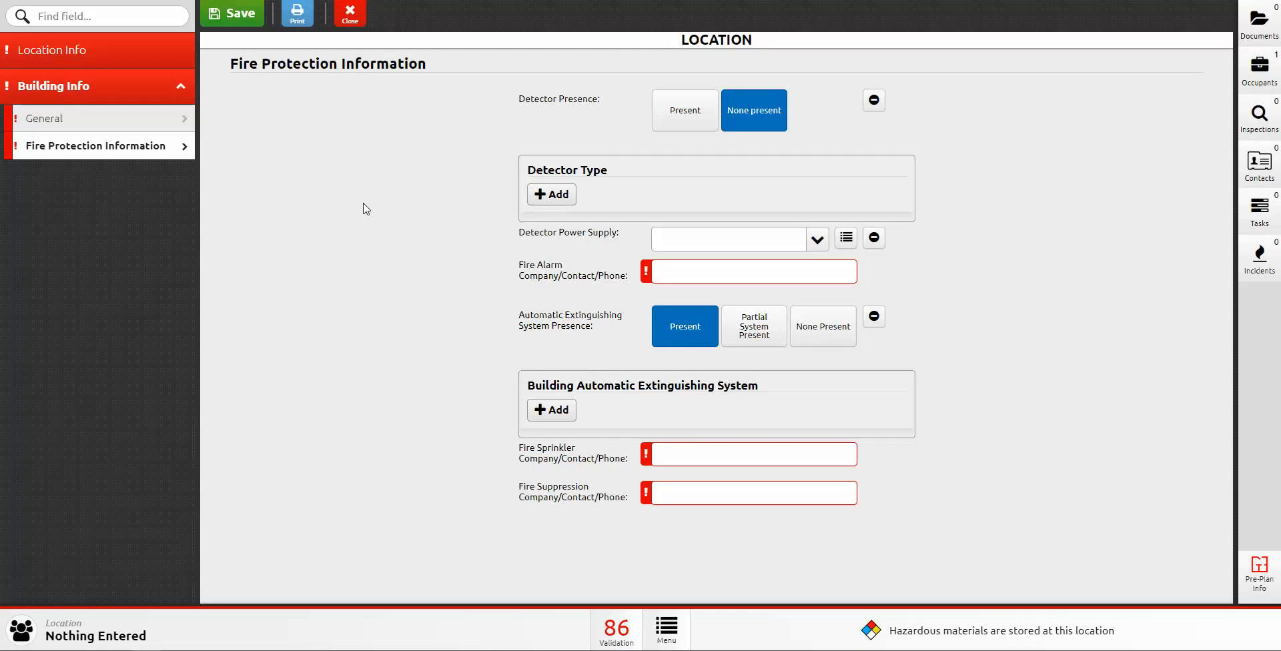
click(1261, 79)
click(1229, 19)
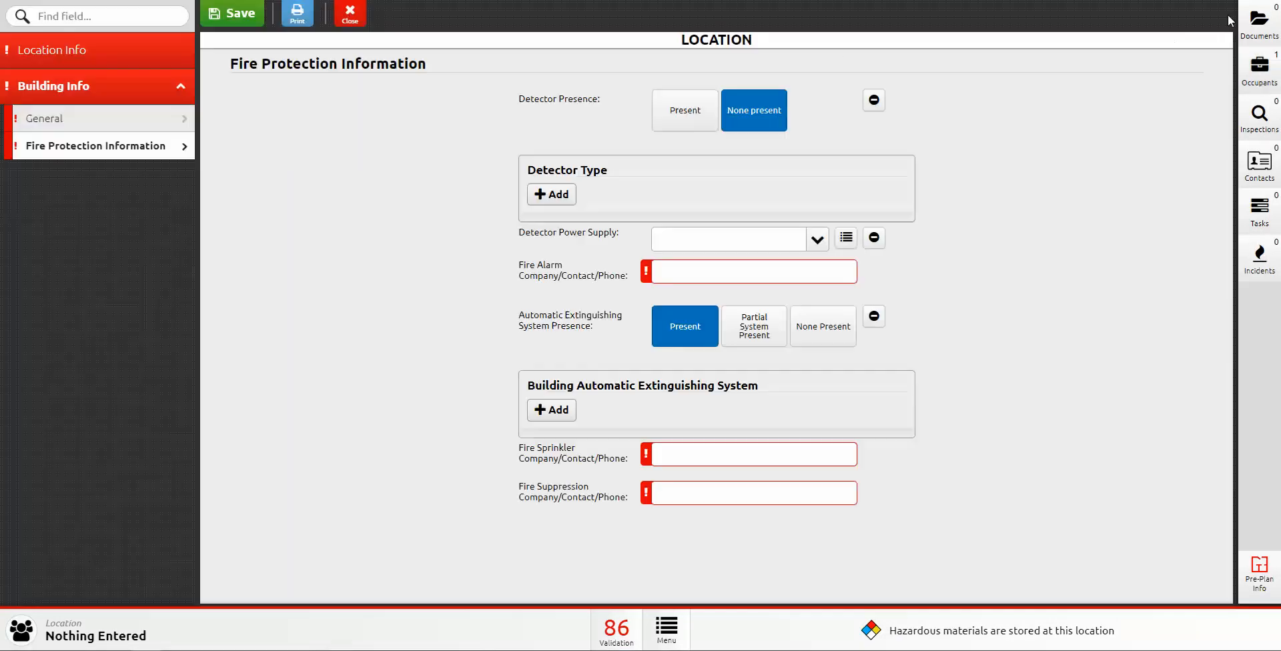
click(99, 52)
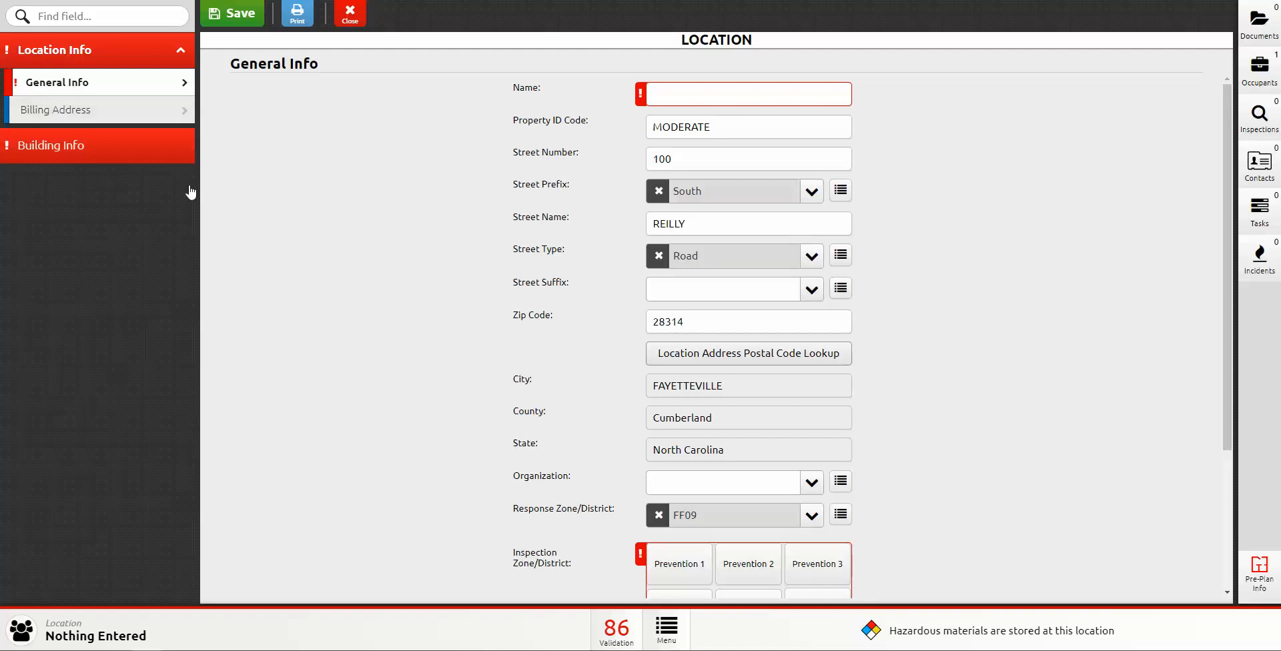
click(700, 97)
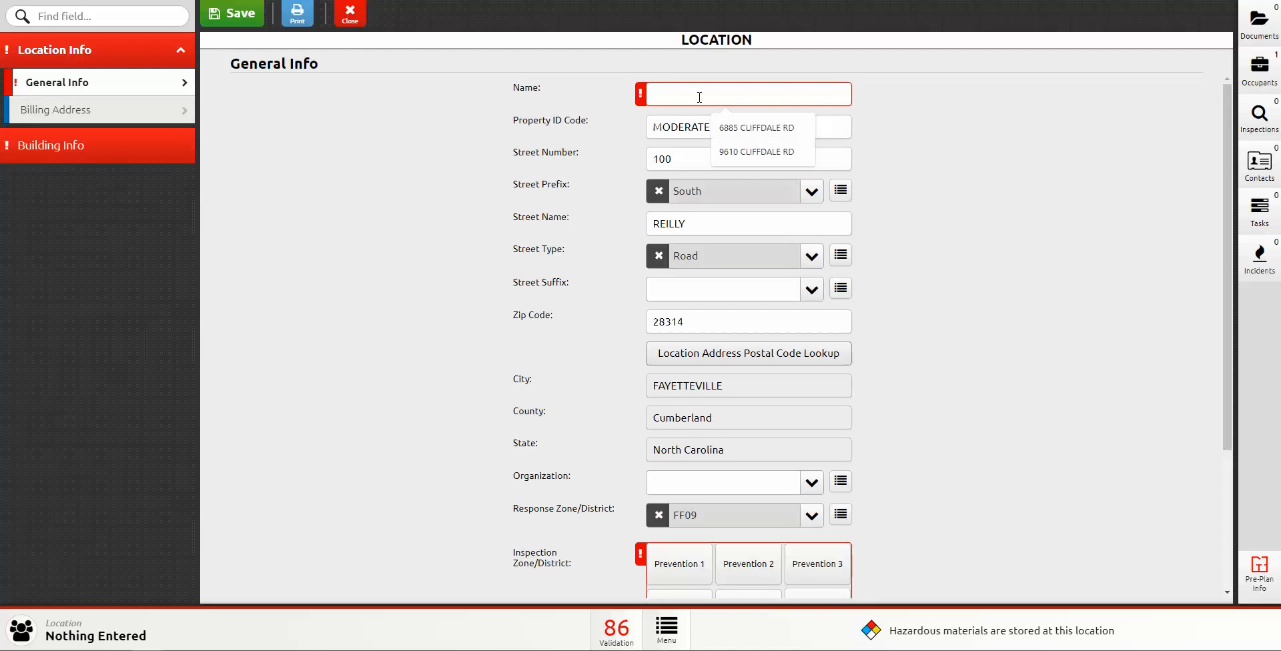
text(100 S Reilly Rd)
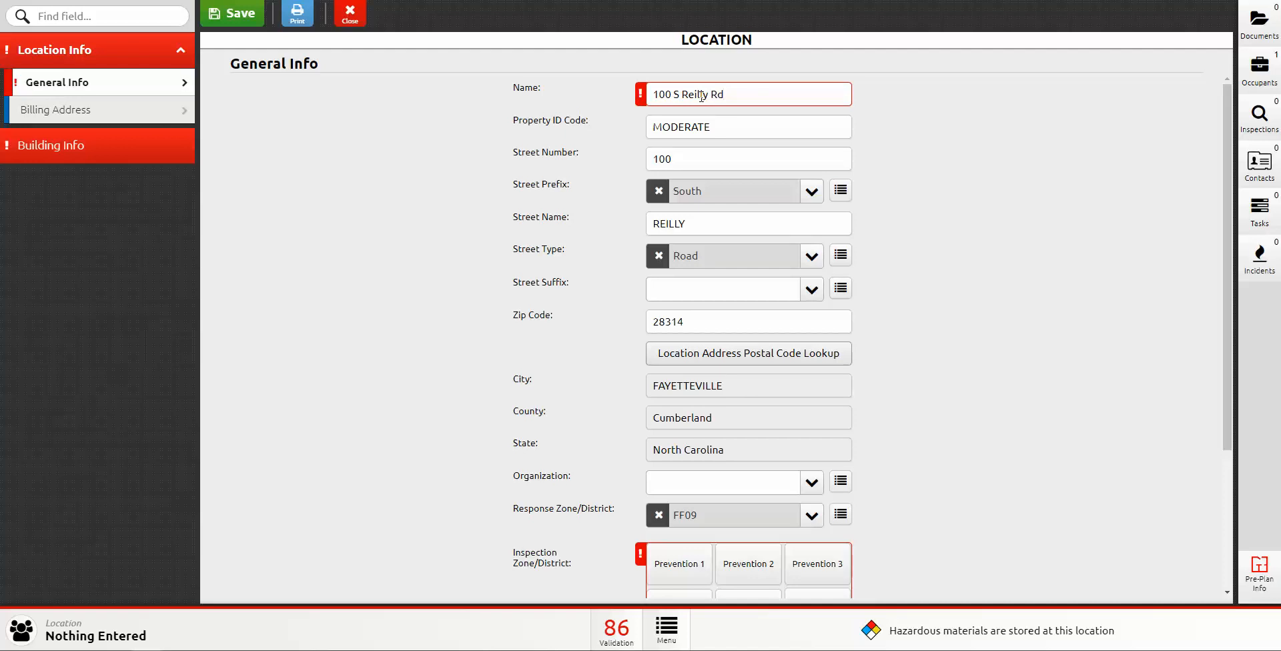
click(1005, 201)
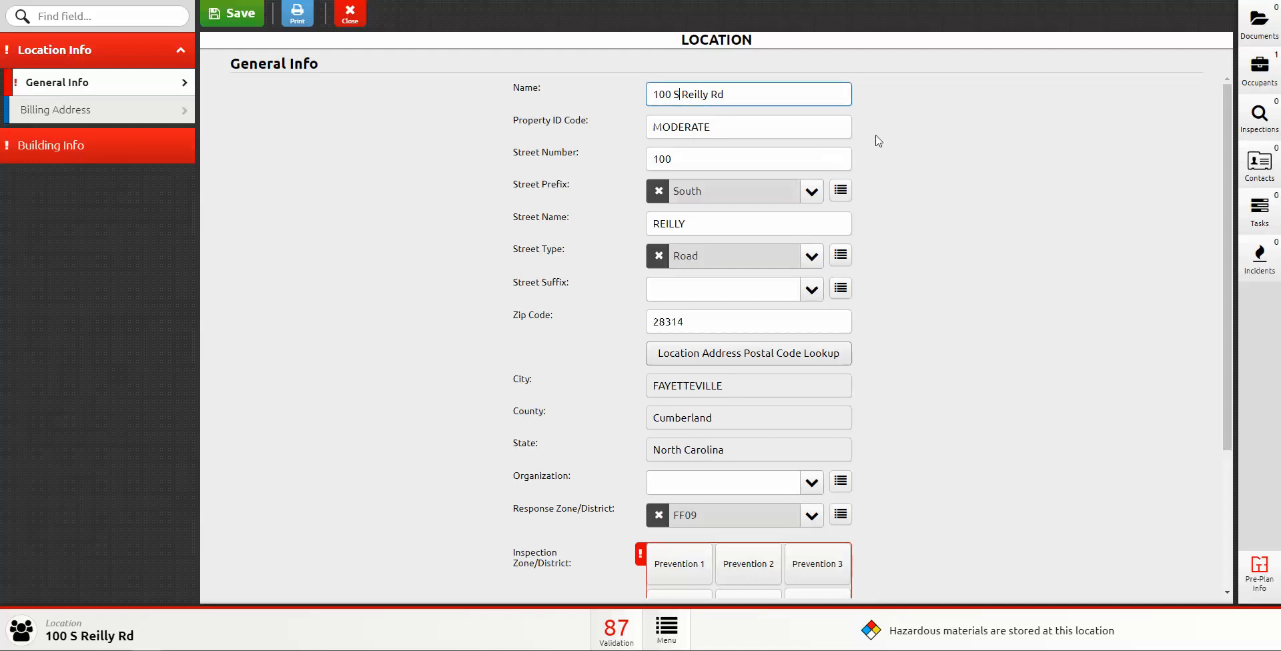
Step: Open the FAMILY FARE occupant from the Occupants list, leaving the location form despite unsaved changes
click(1265, 85)
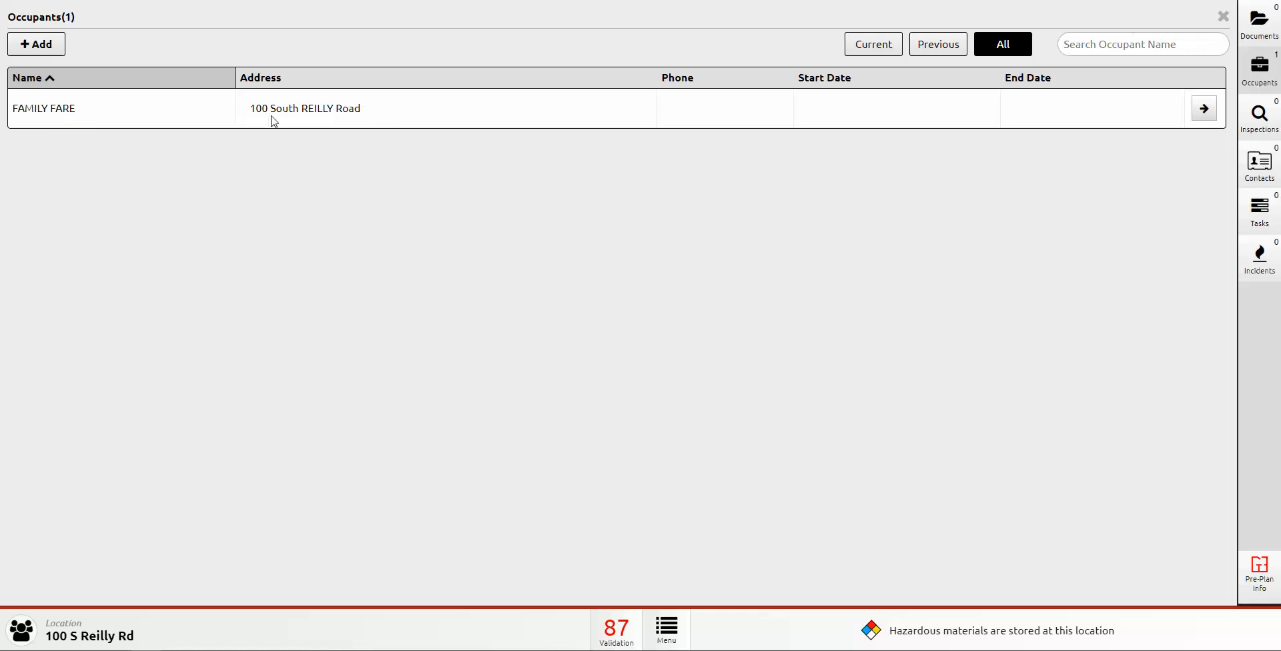
click(1204, 112)
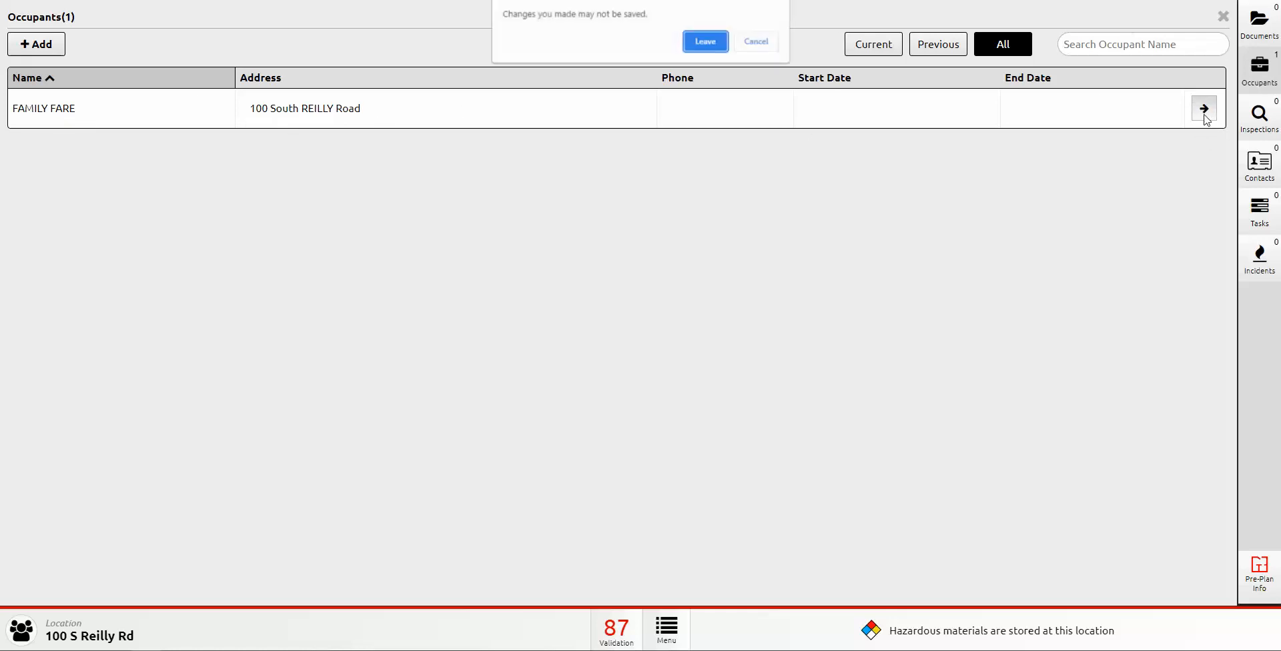
click(705, 41)
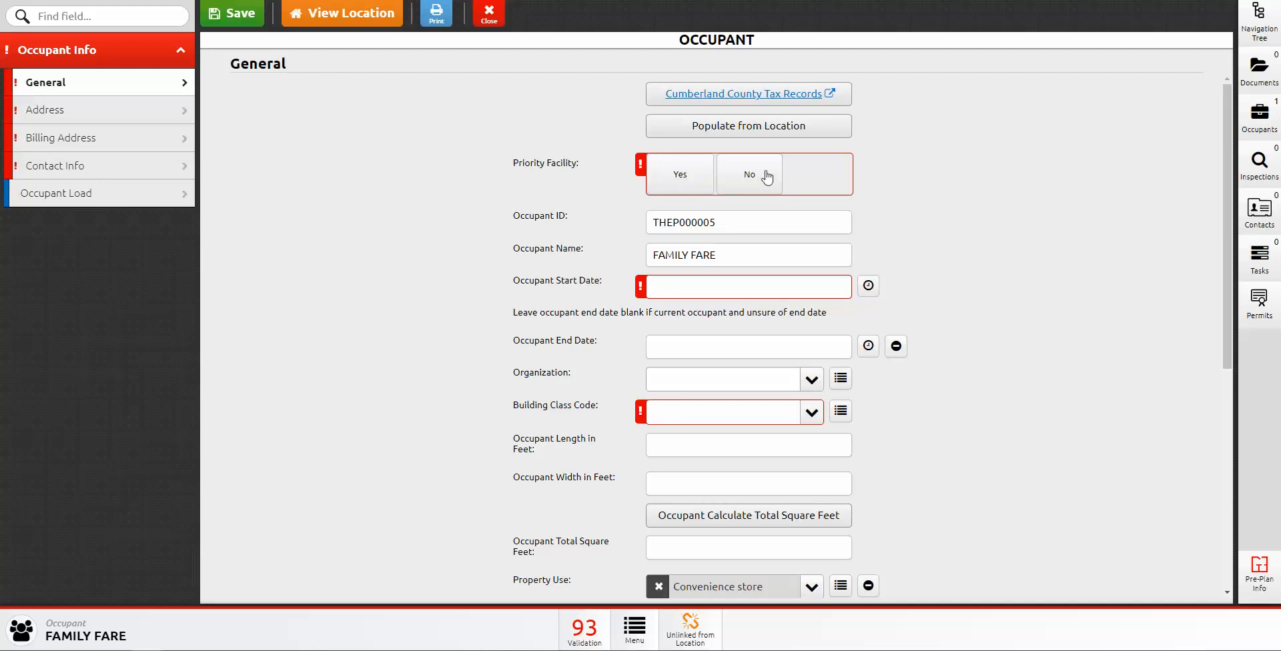
scroll(441, 227, down, 2)
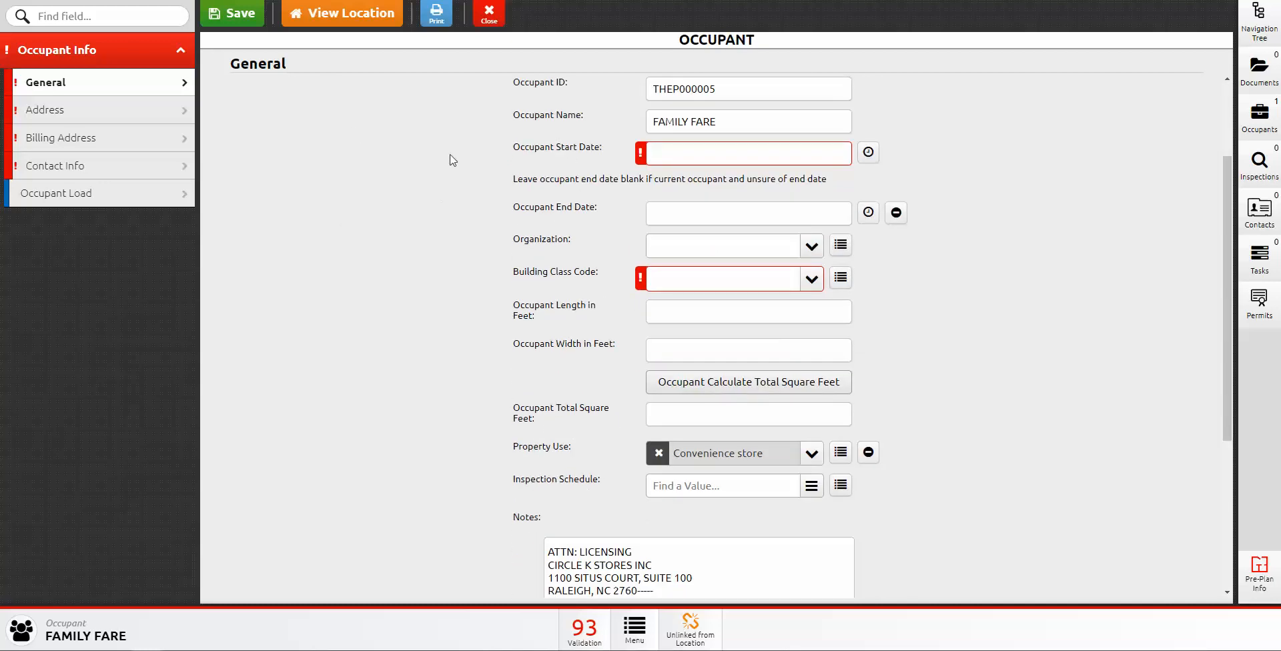
click(688, 157)
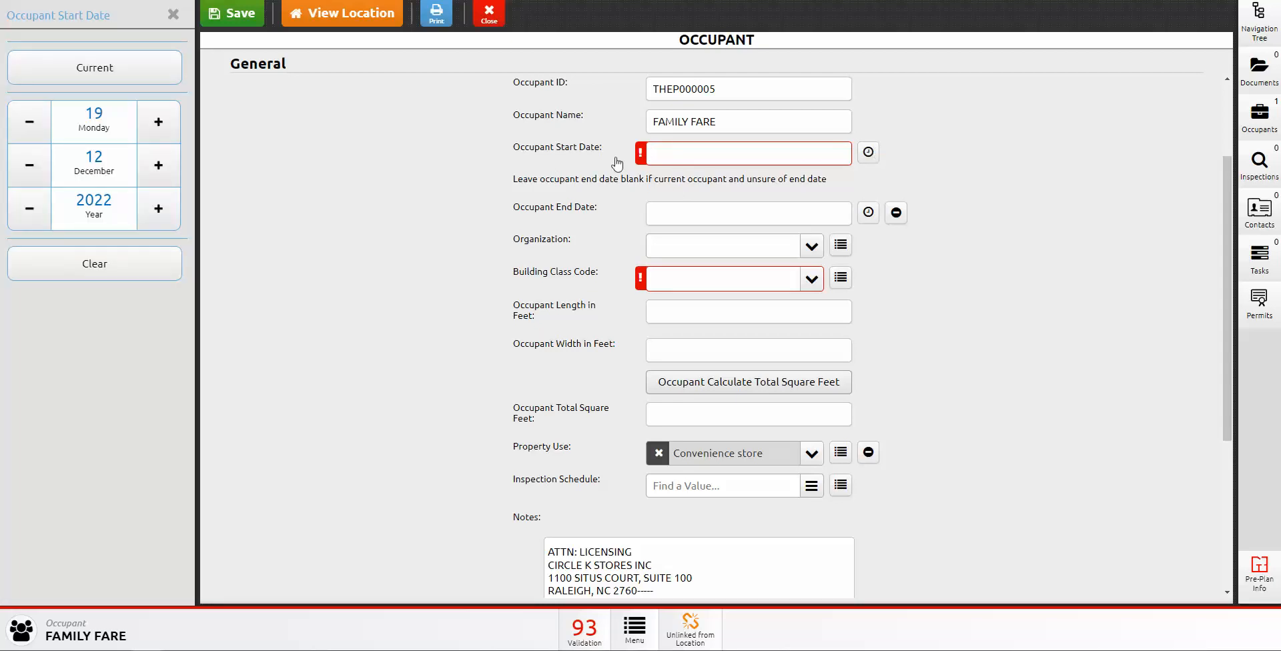
click(868, 153)
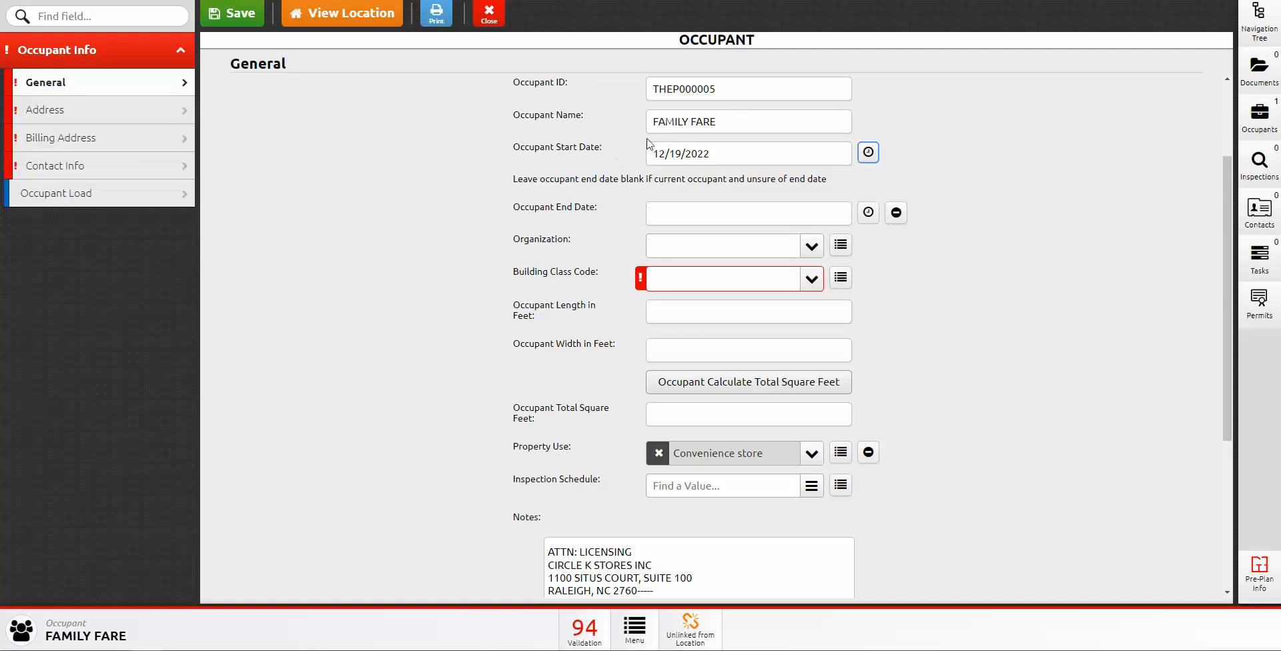
scroll(554, 235, down, 1)
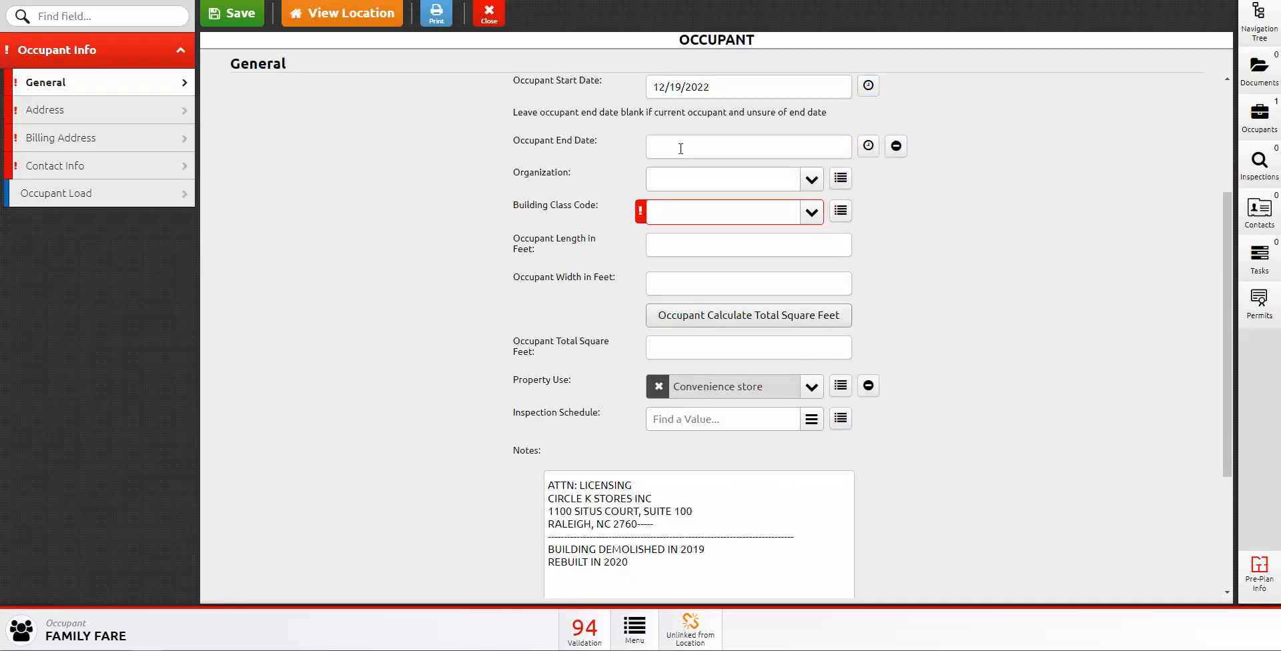
click(646, 144)
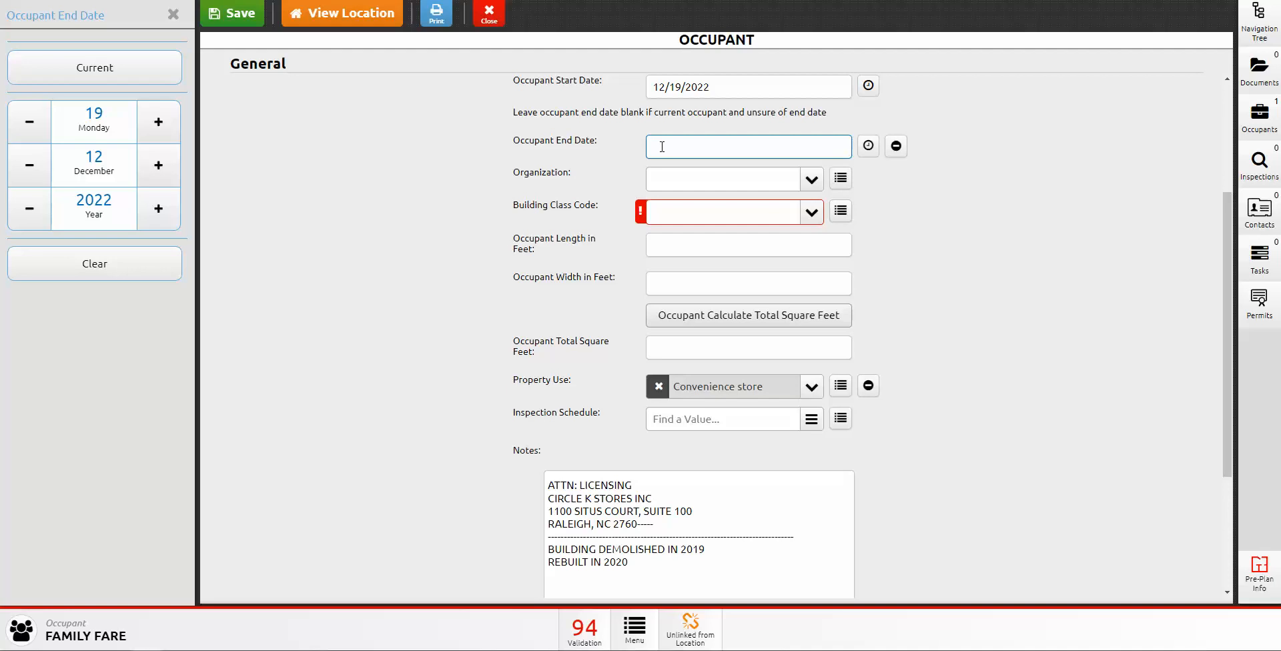
click(640, 172)
click(811, 181)
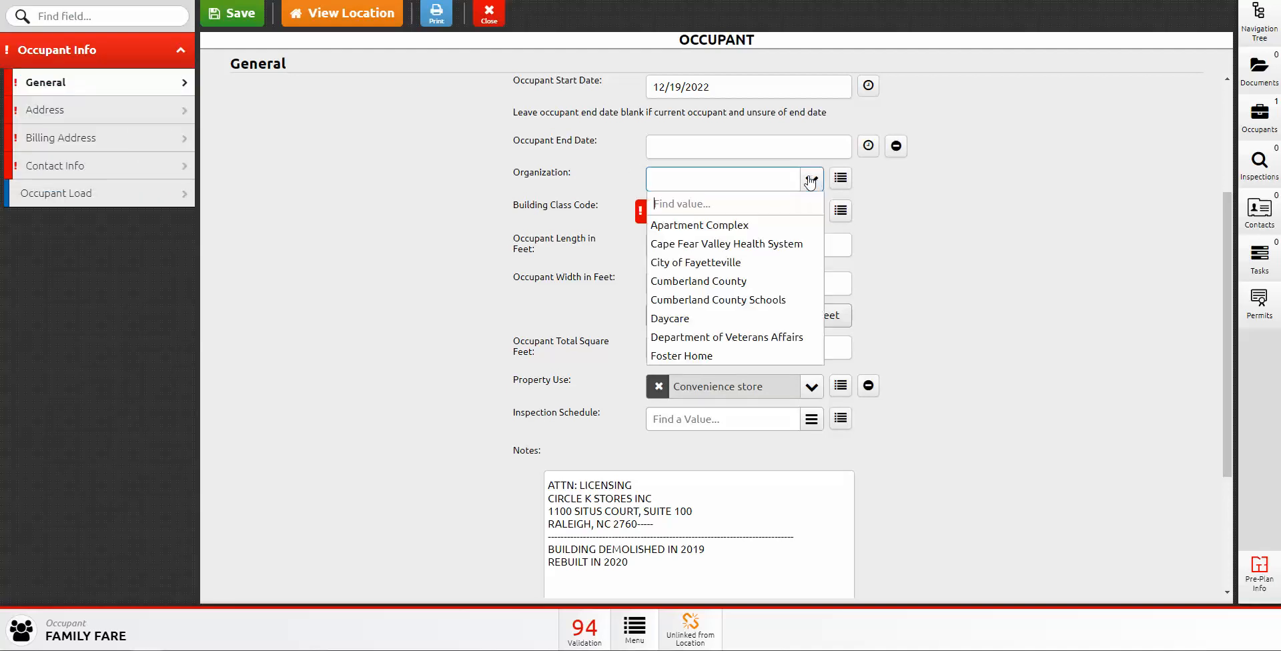
click(570, 174)
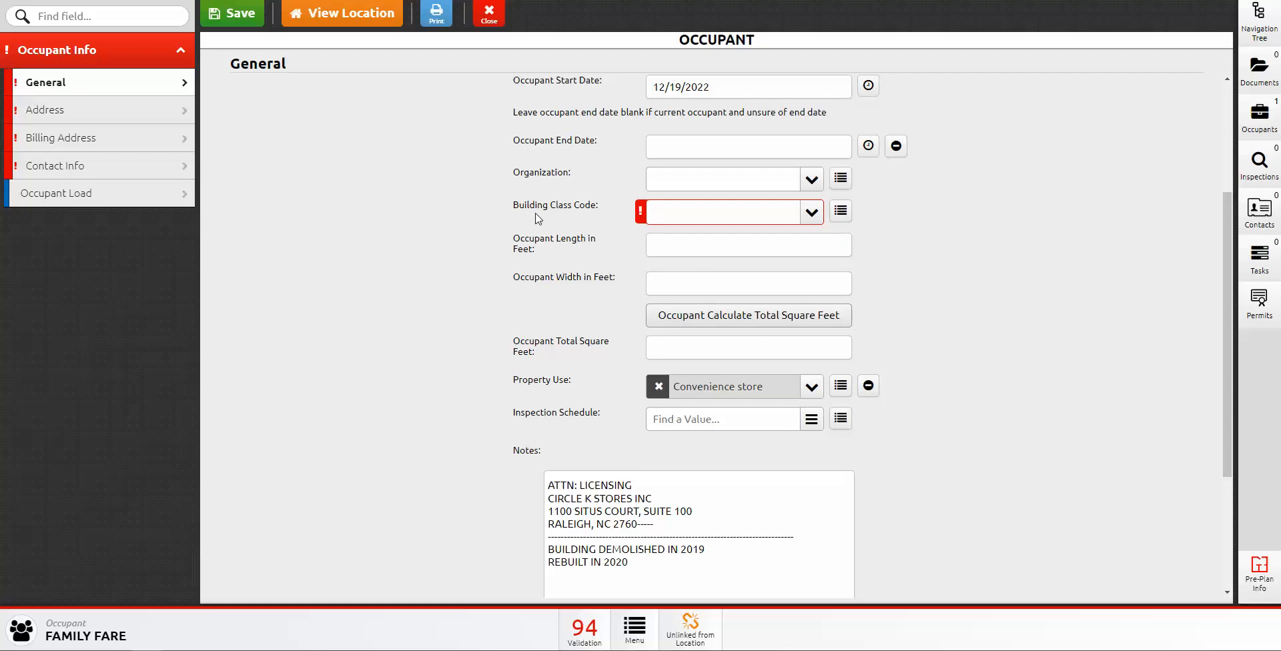
scroll(615, 231, up, 3)
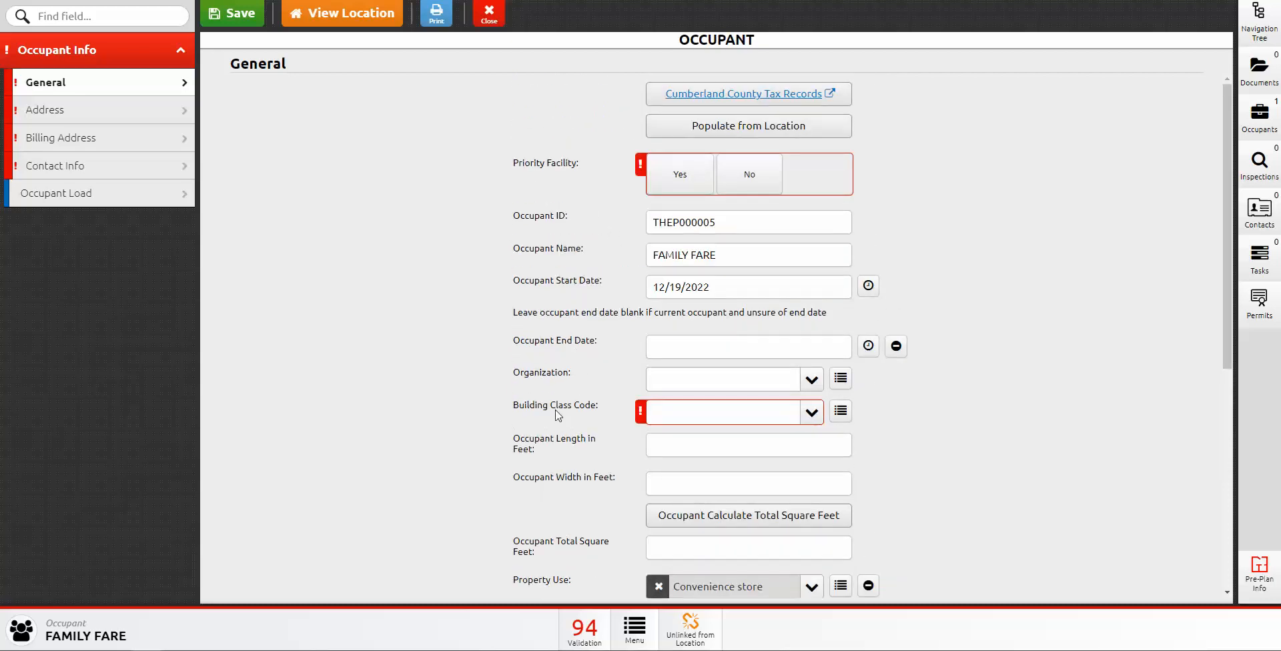
click(752, 131)
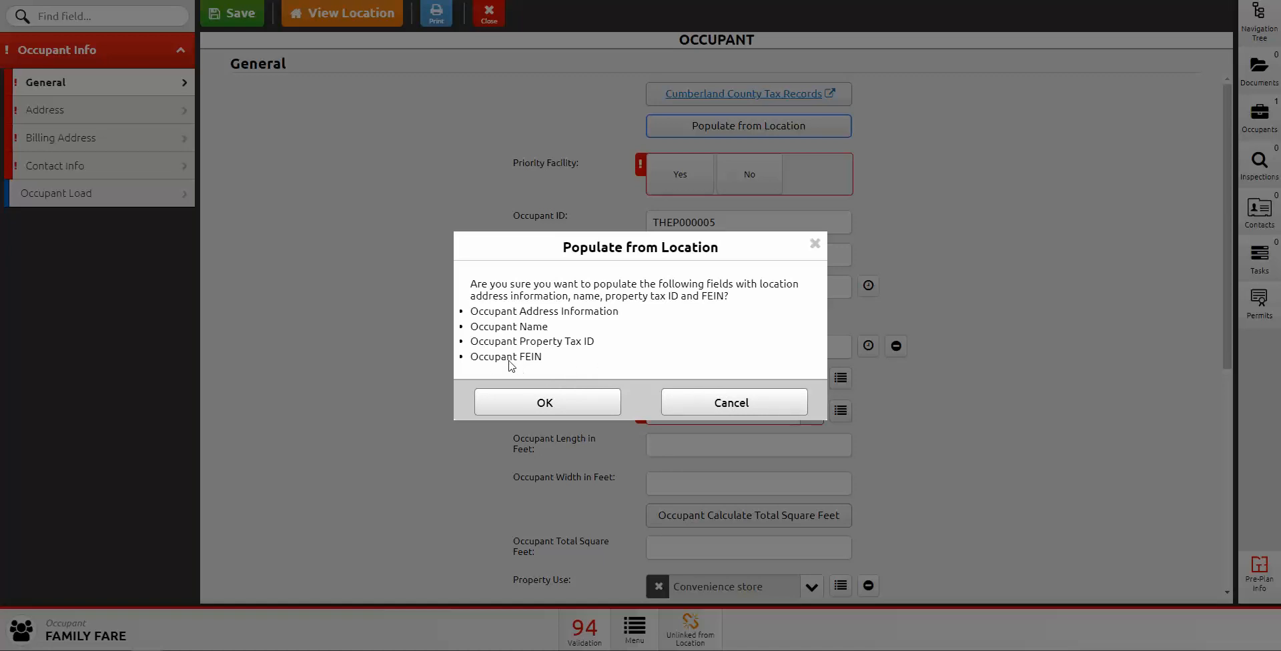
click(703, 408)
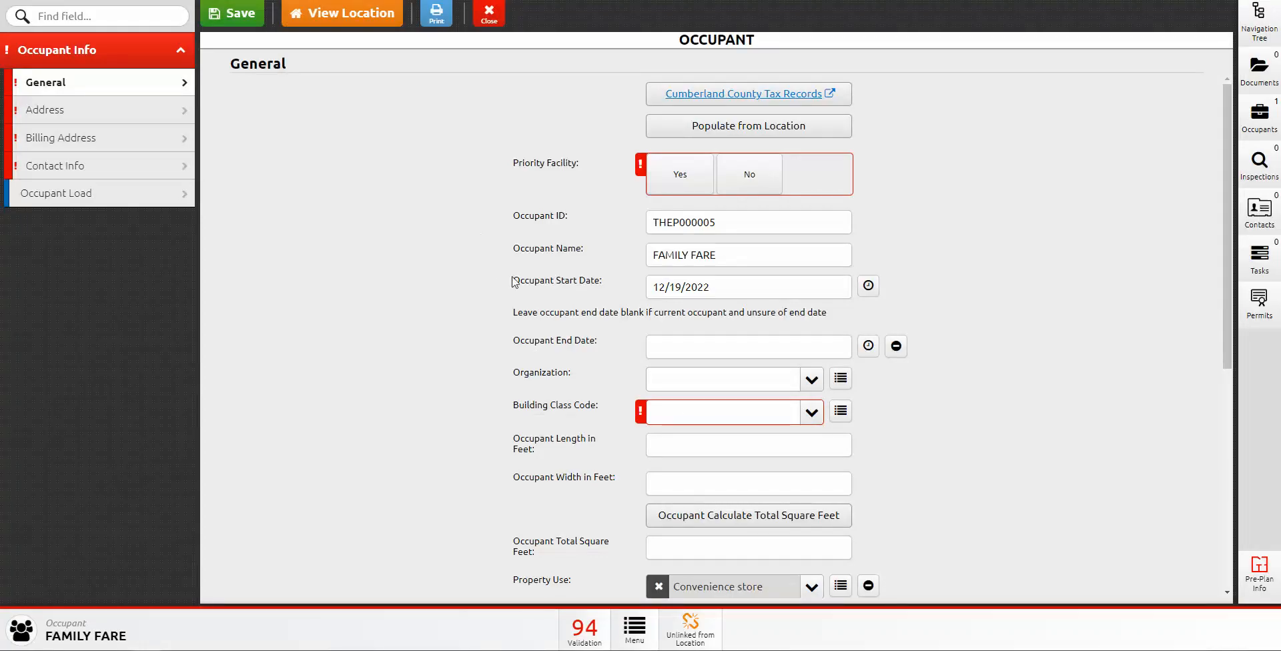
scroll(489, 279, down, 3)
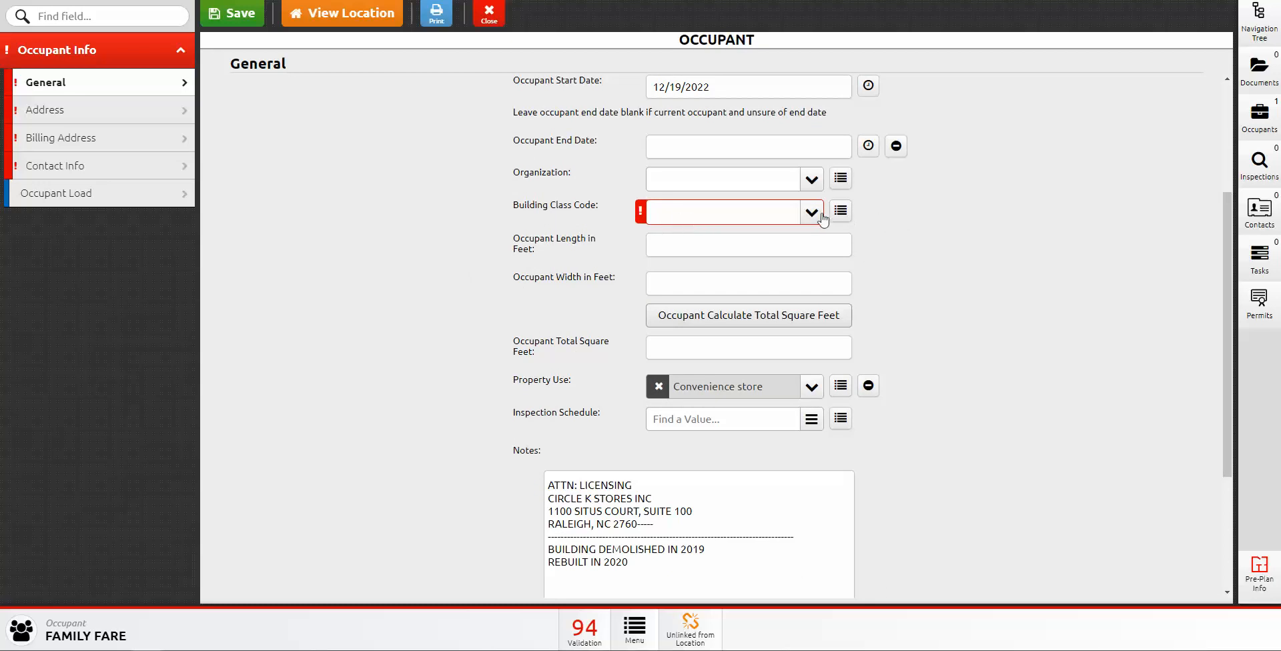
click(813, 214)
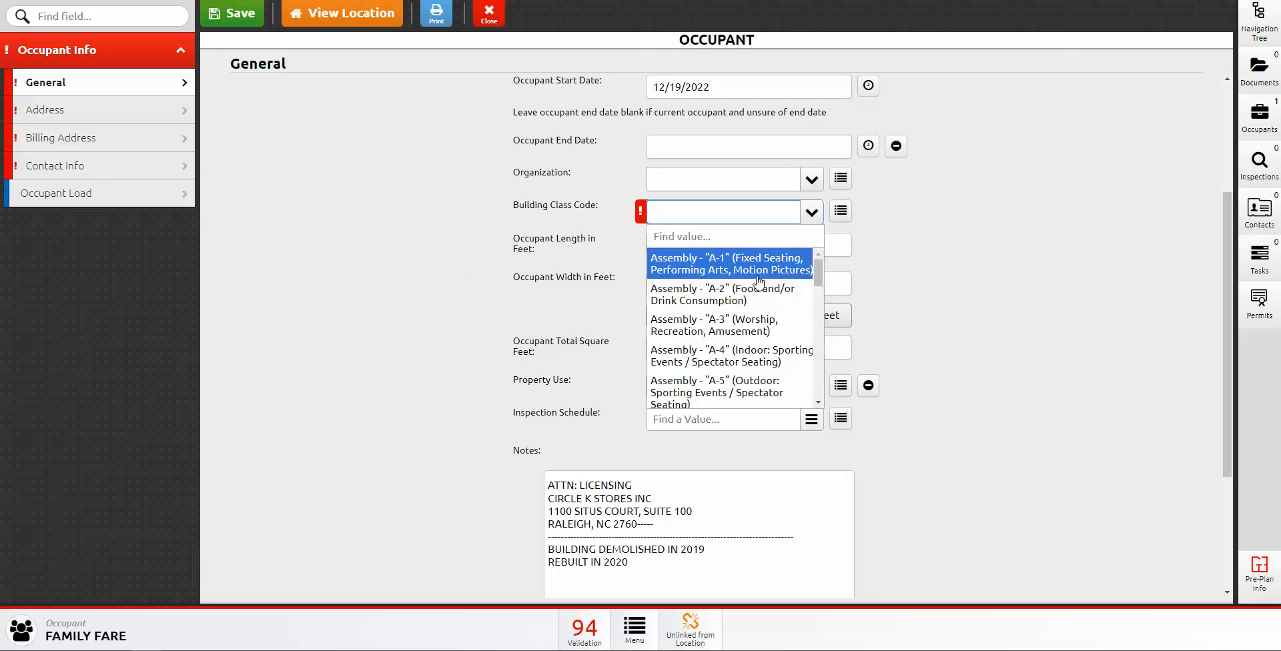
scroll(759, 280, down, 5)
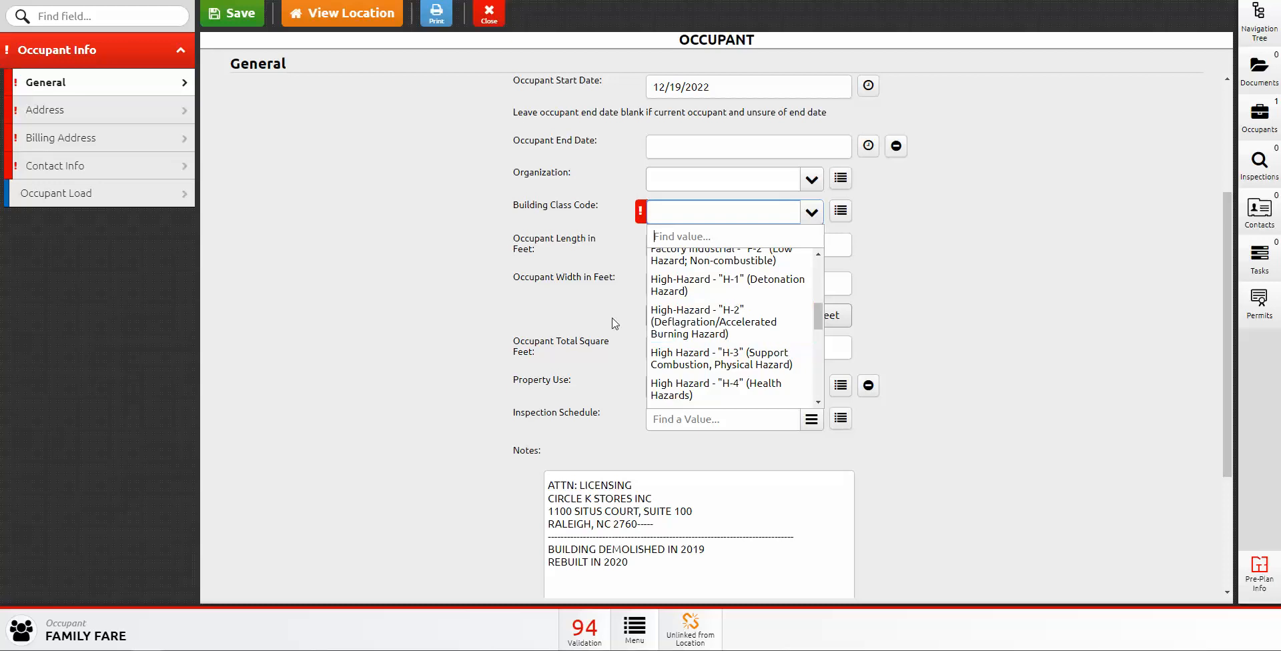
click(578, 275)
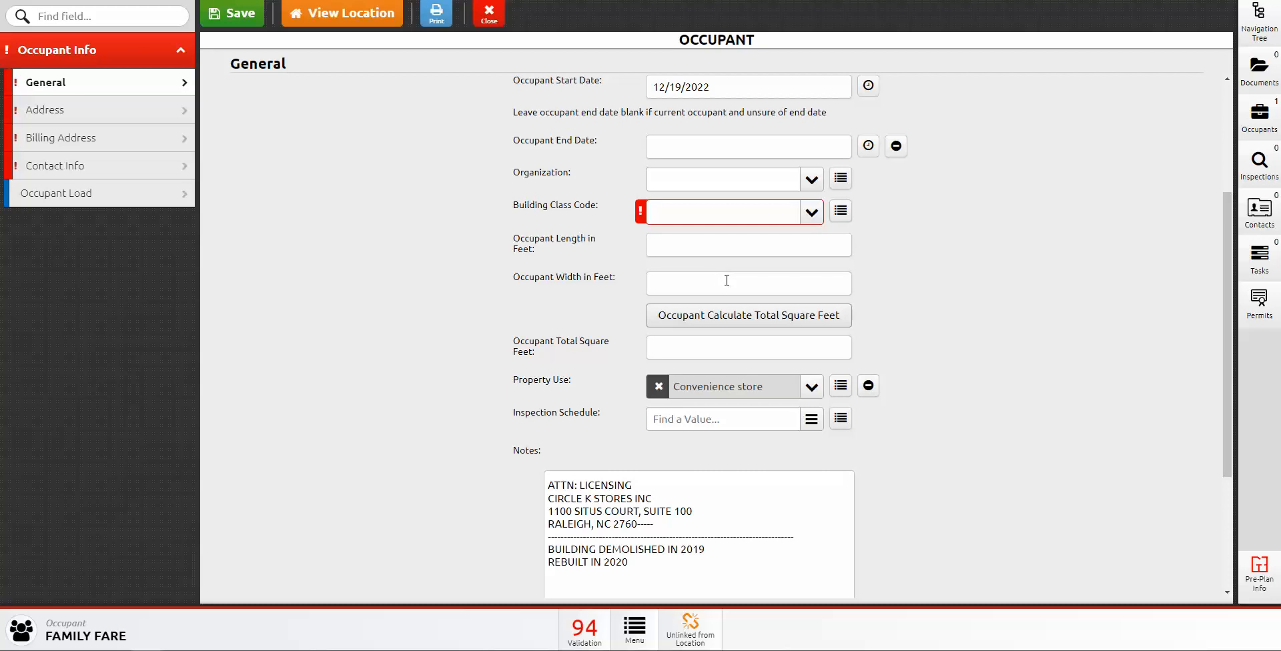
scroll(696, 302, down, 2)
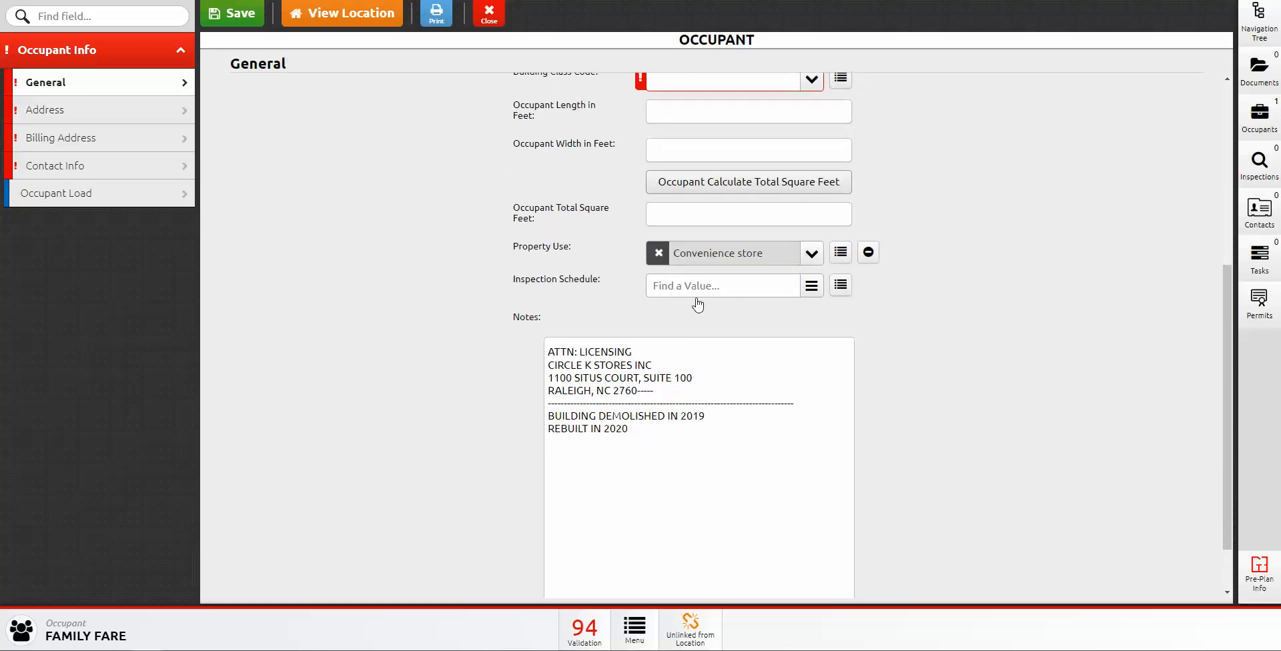
scroll(587, 300, up, 2)
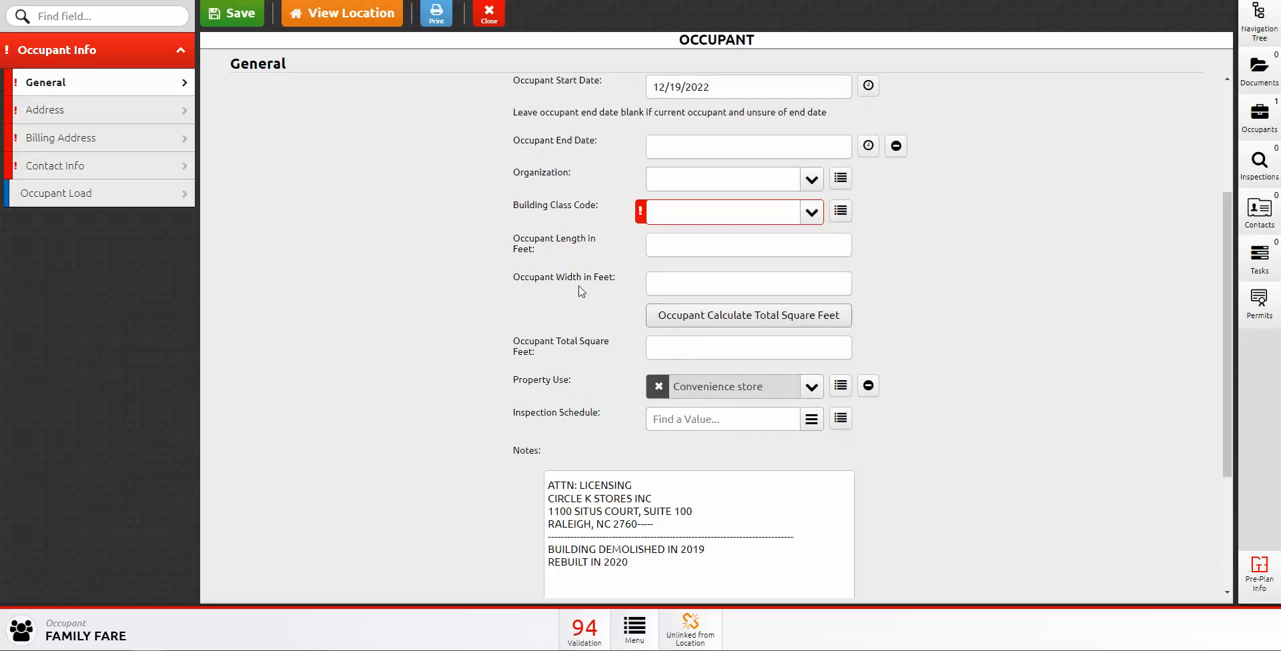
click(669, 242)
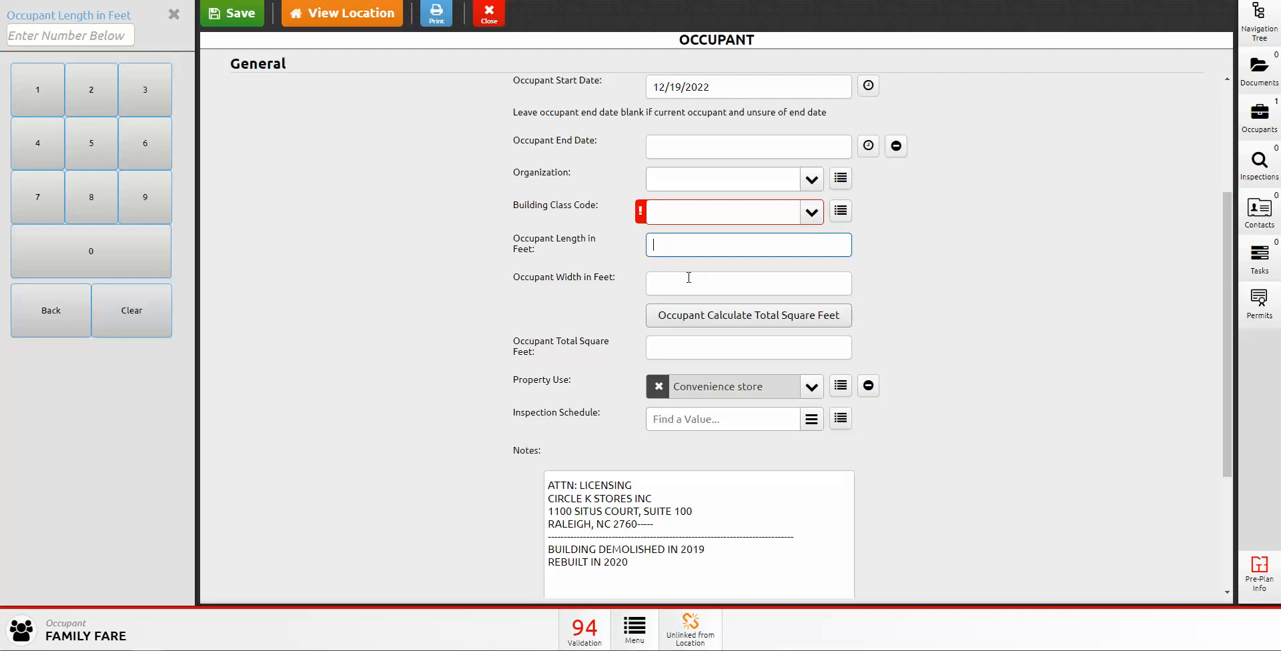
scroll(605, 367, down, 2)
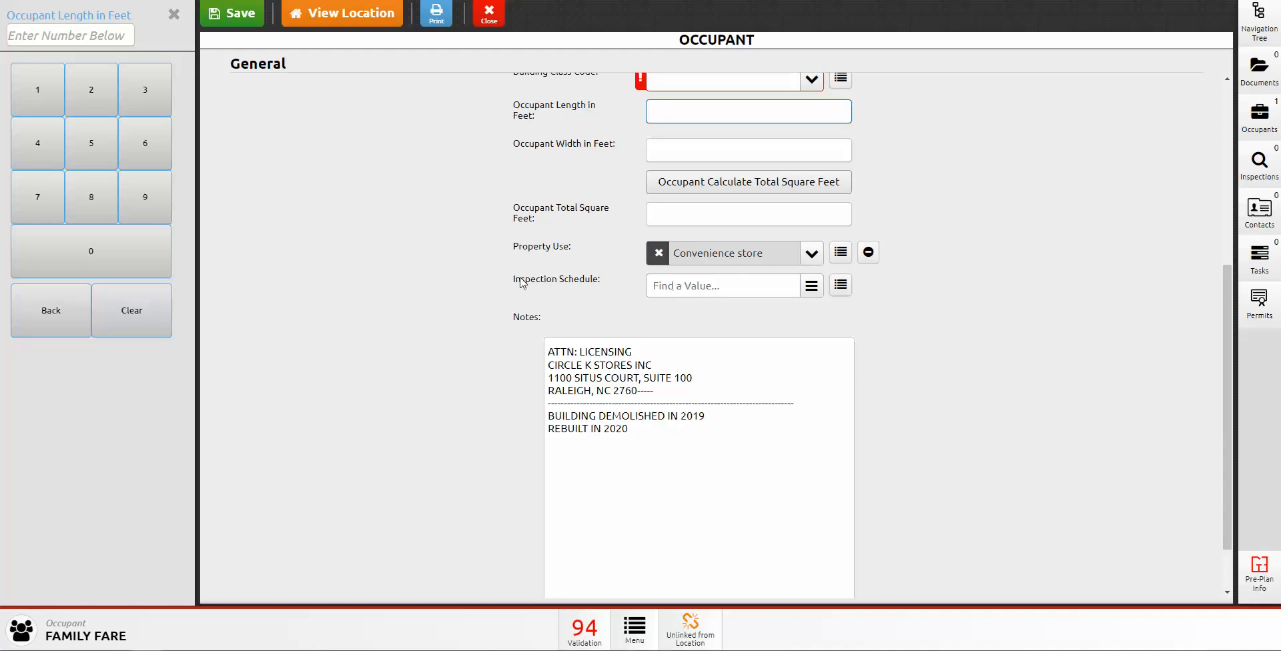
scroll(639, 485, down, 1)
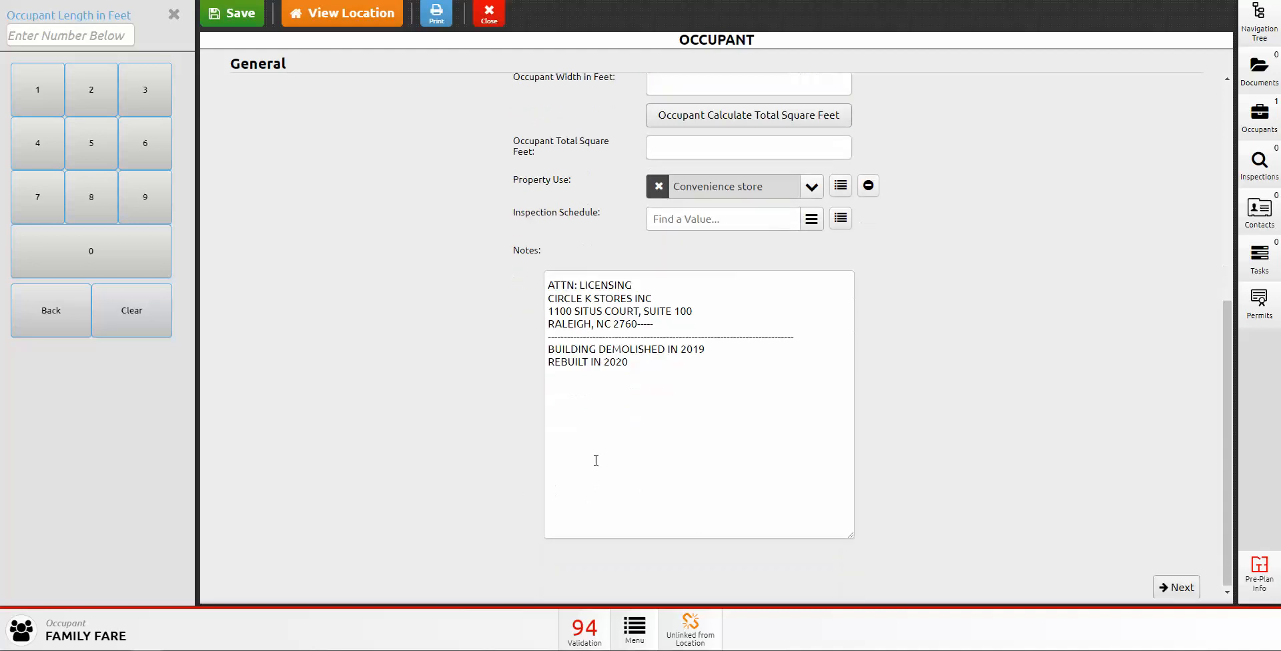
drag(554, 292, 547, 286)
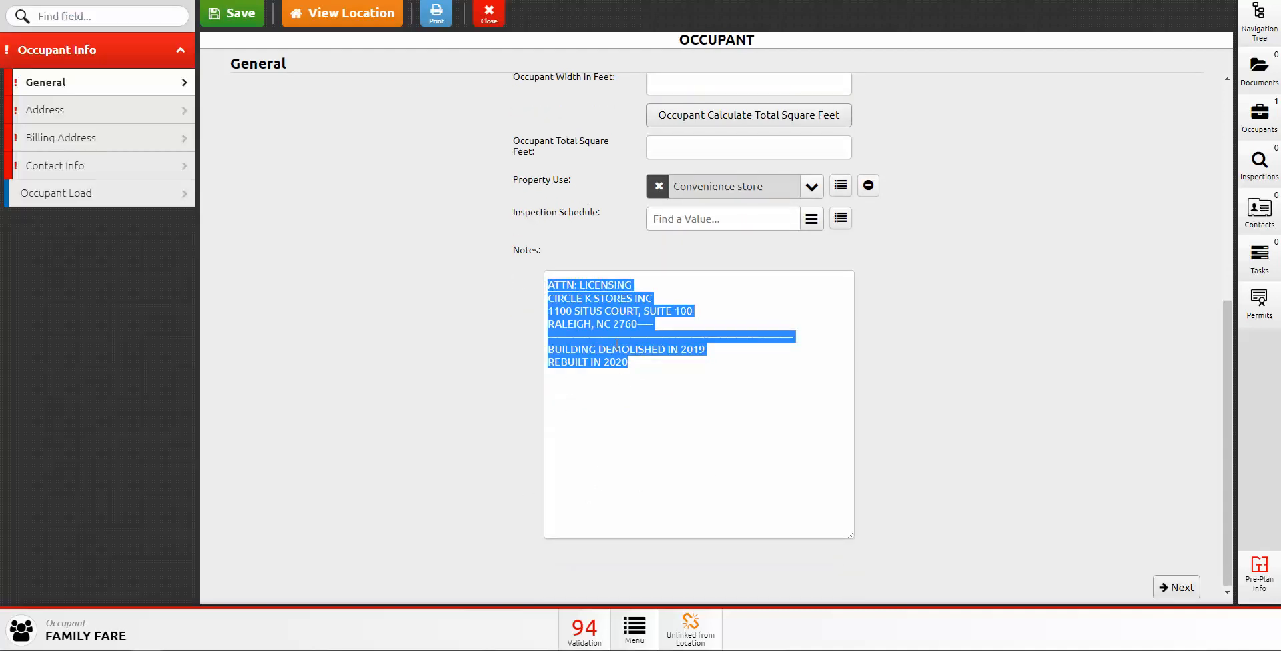
click(649, 359)
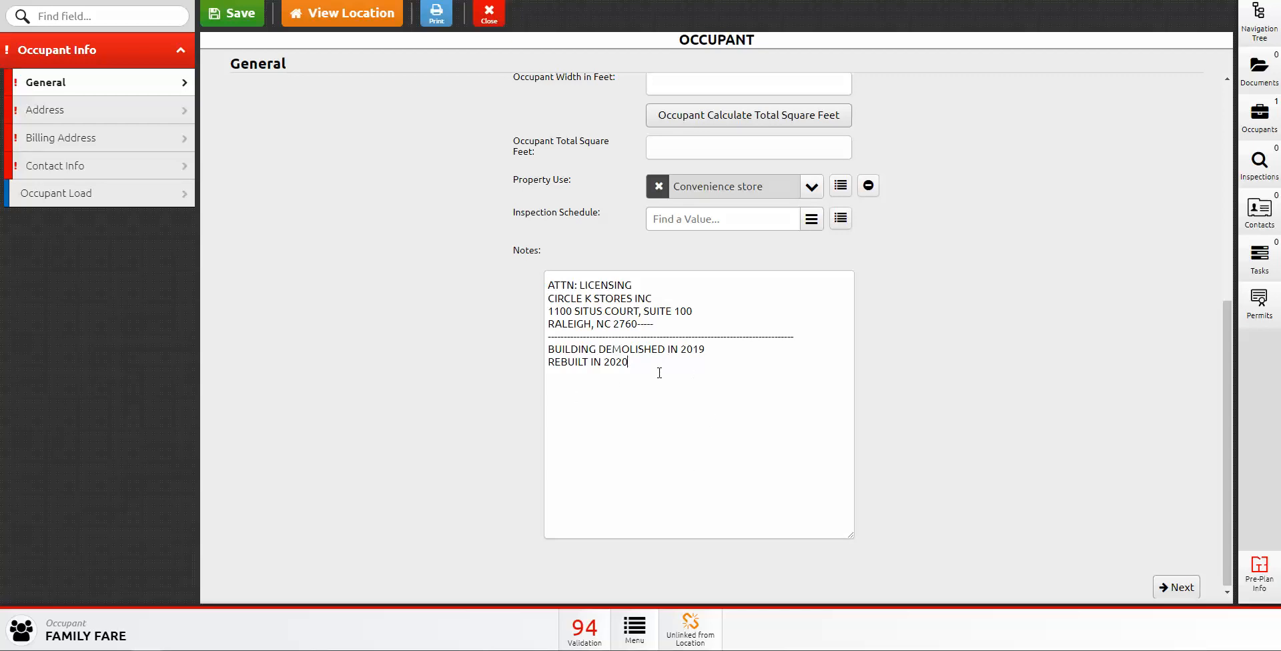
Step: Look through the occupant's Address, Billing Address and Contact Info sections
click(130, 114)
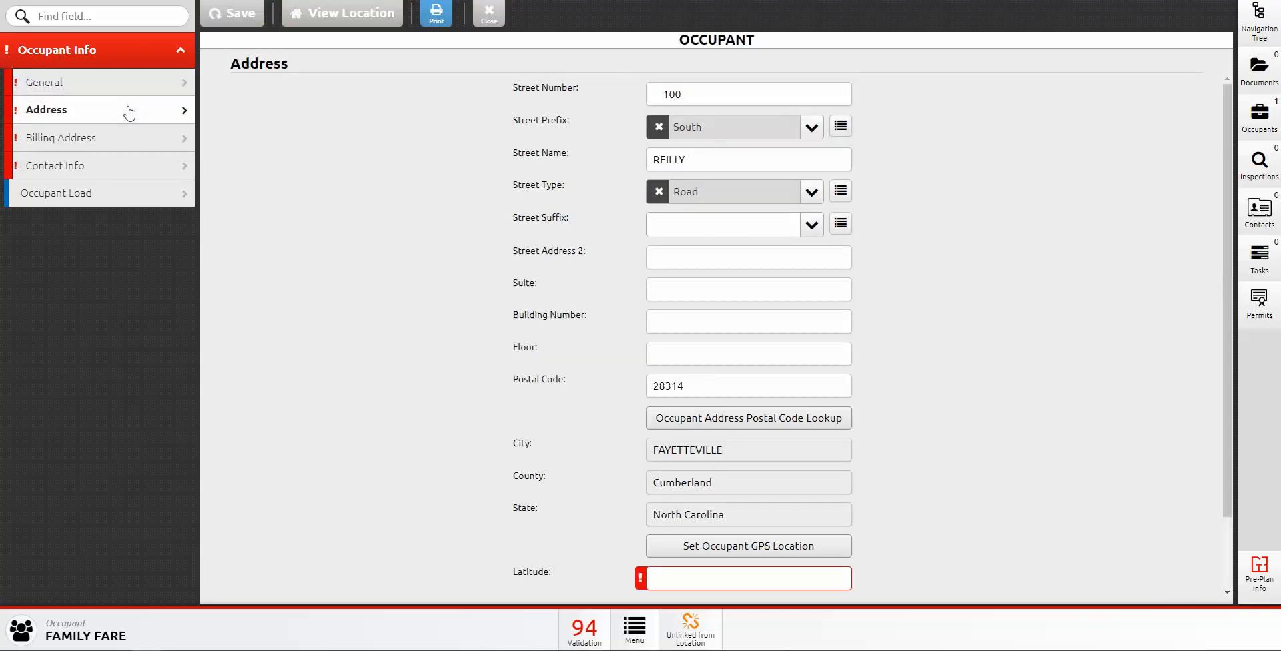
scroll(639, 410, down, 2)
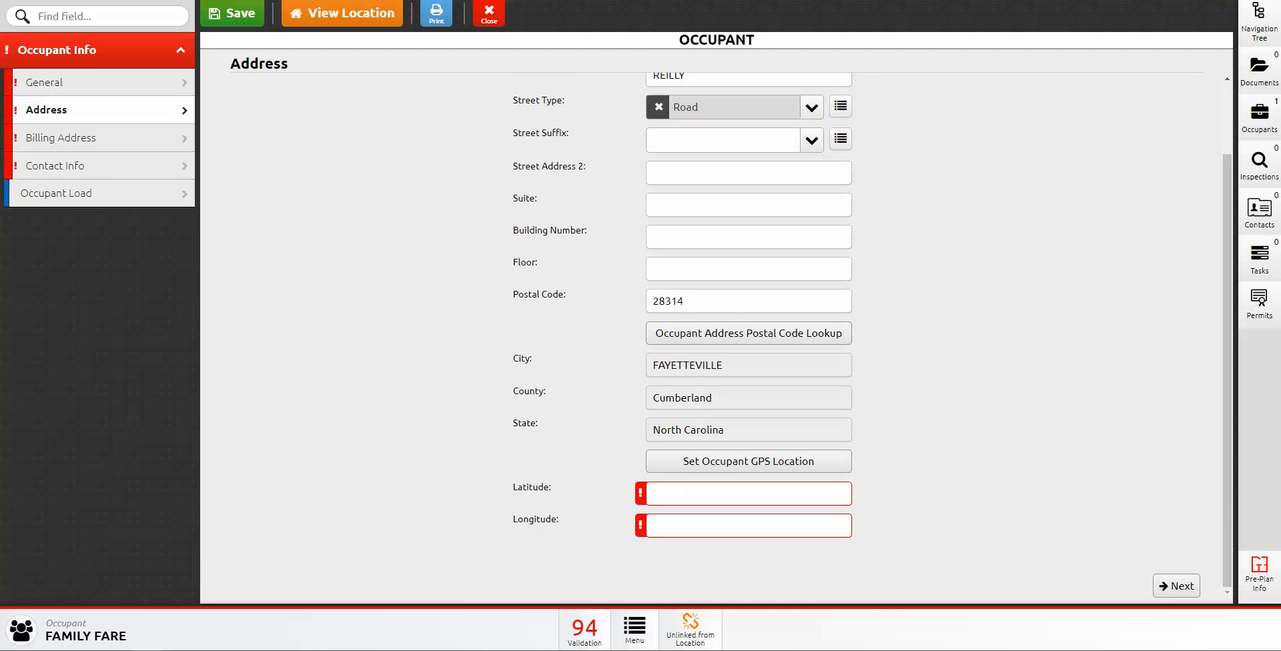
click(85, 146)
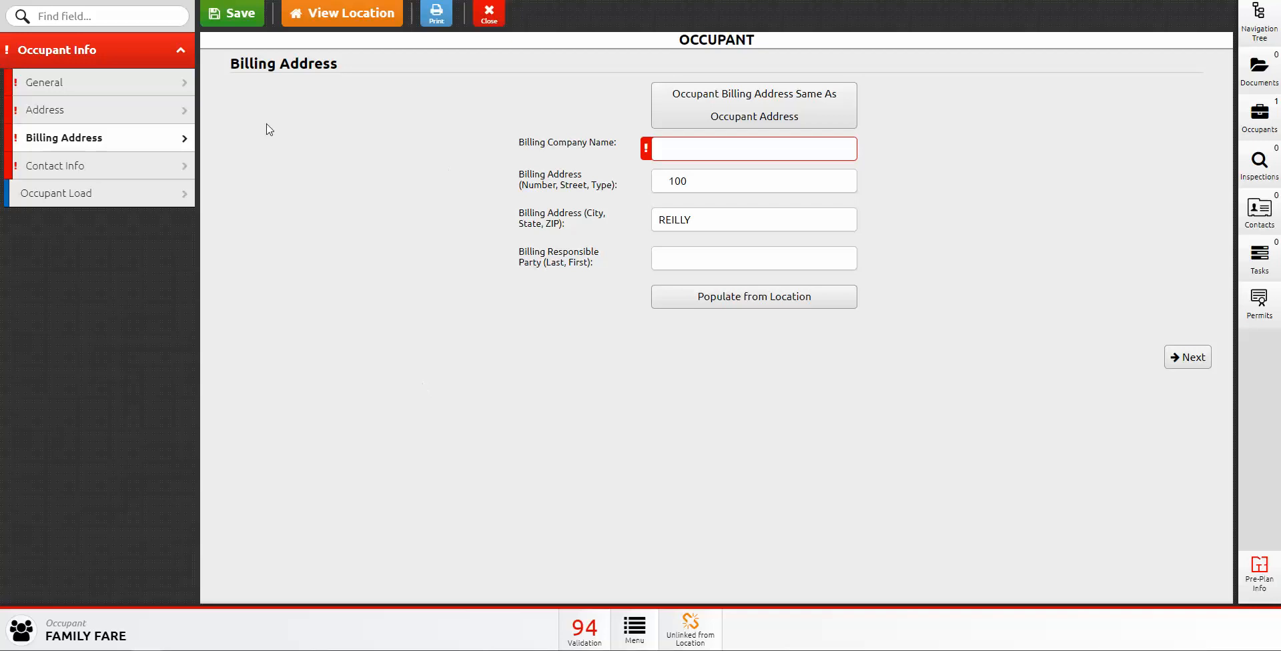
click(83, 173)
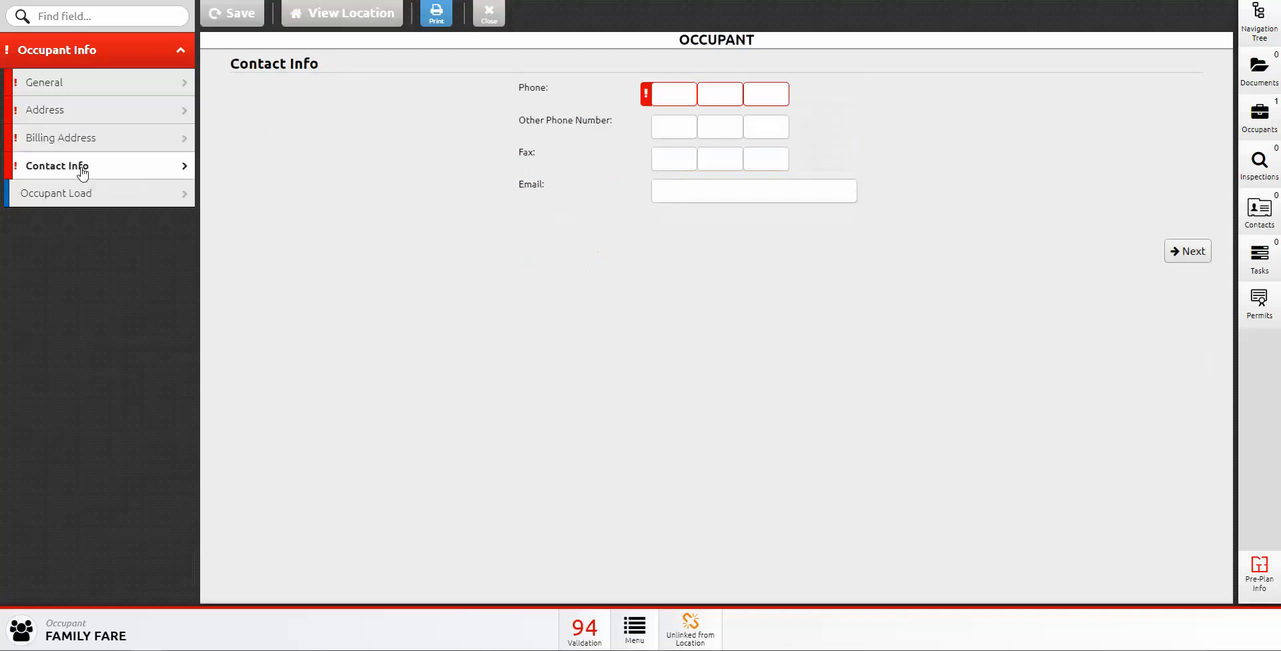
Step: Check the contacts list, leave the phone number blank, and show the Occupant Load of 50
click(664, 96)
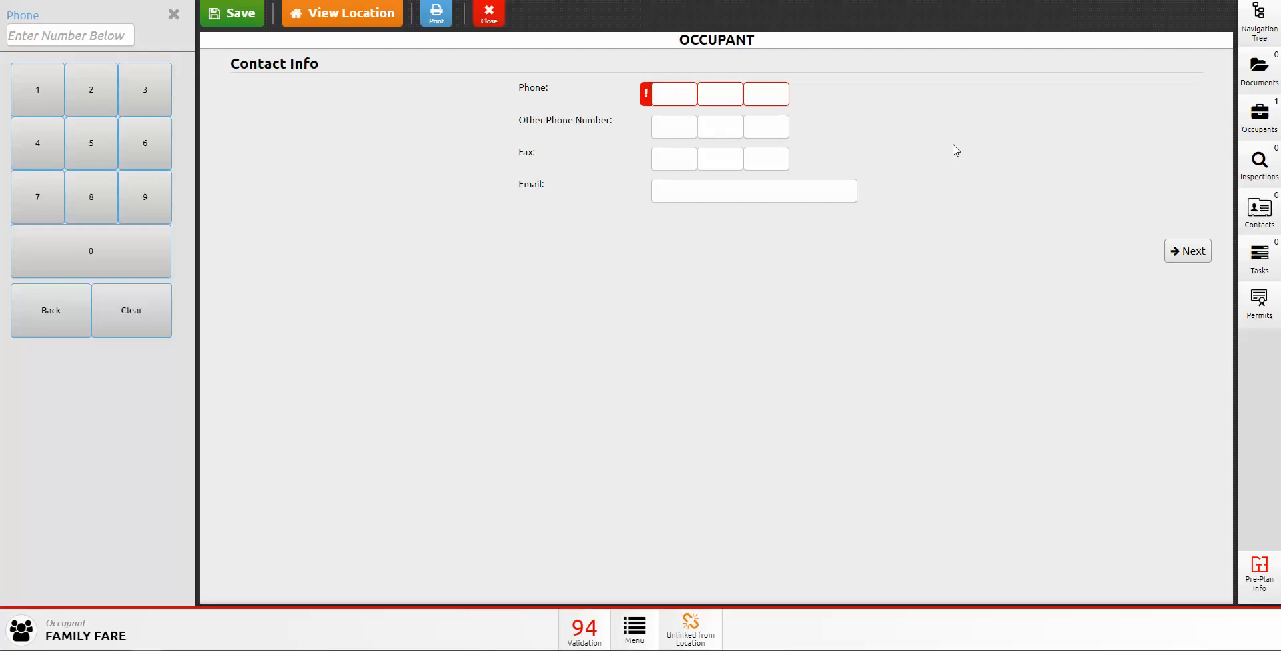
click(1266, 213)
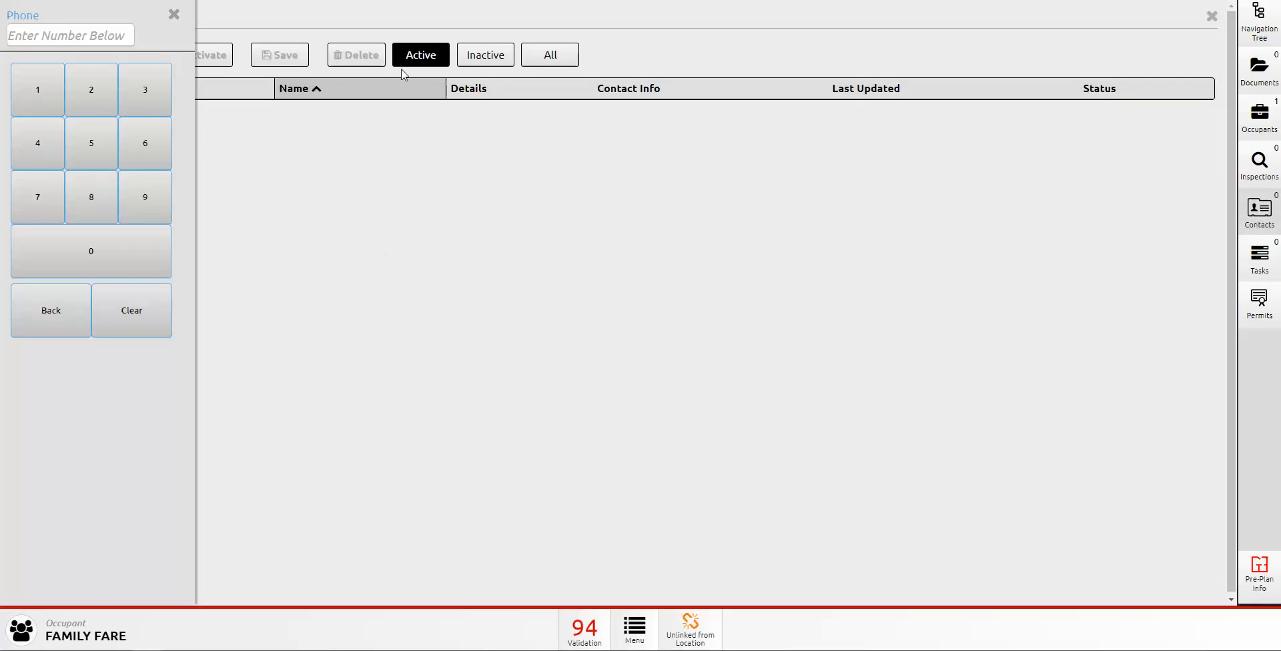
click(173, 14)
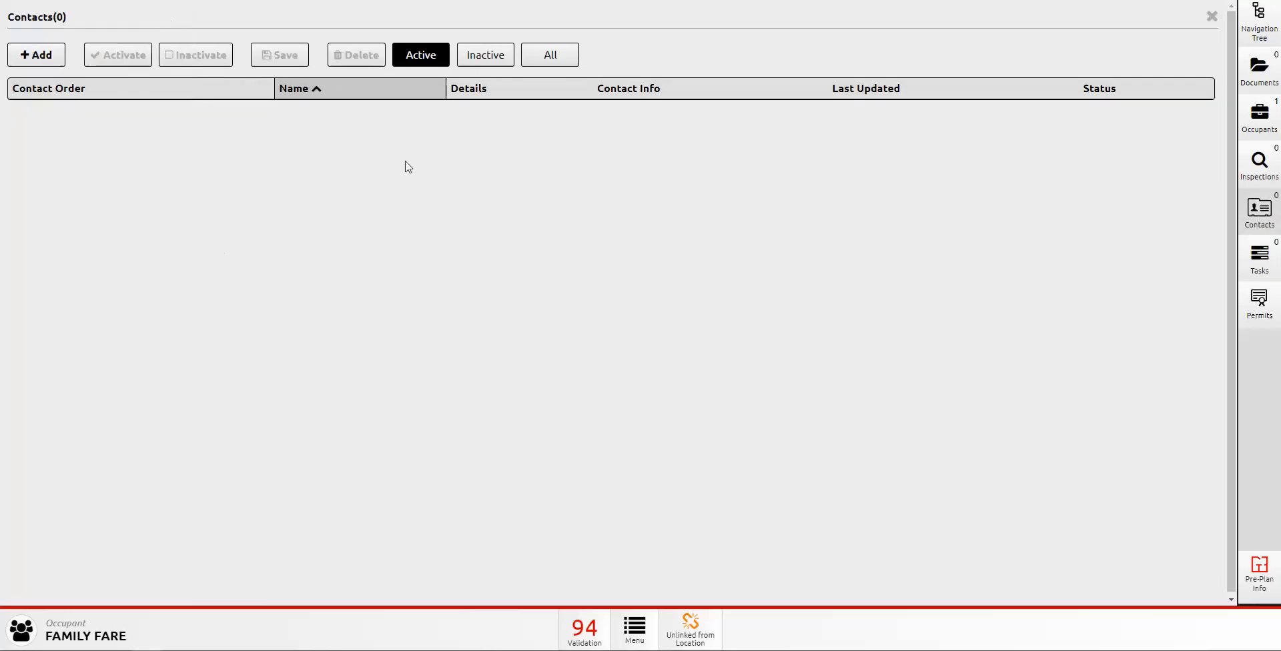
click(1212, 16)
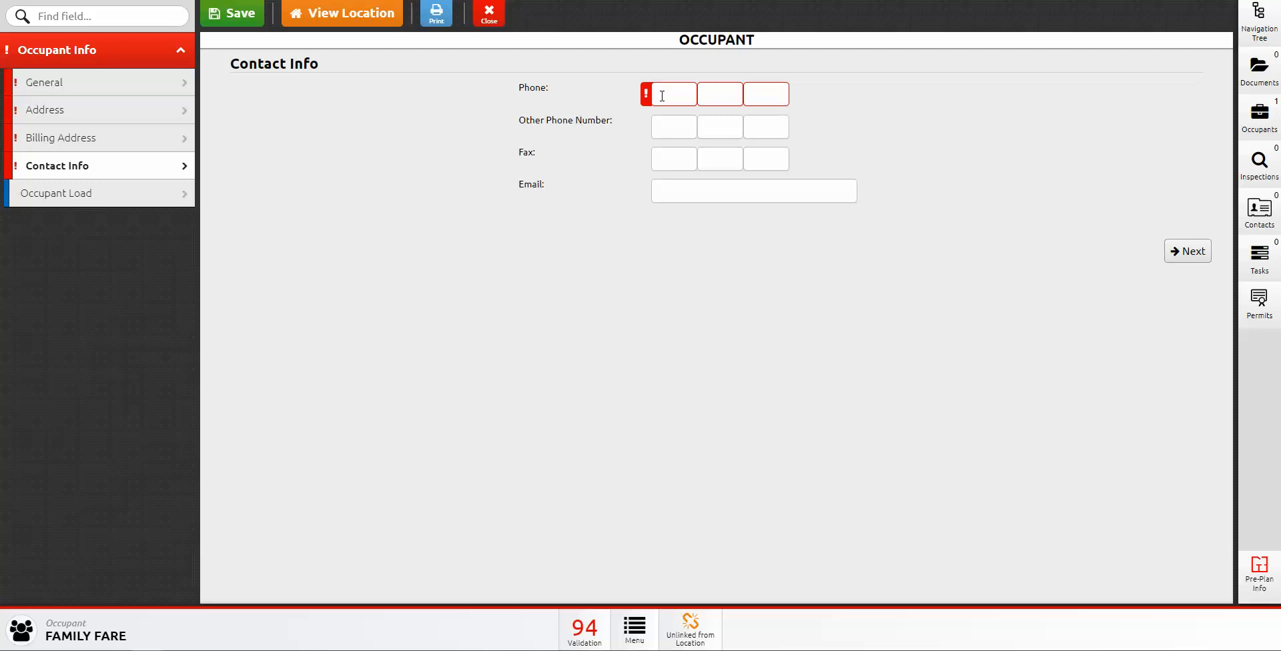
click(658, 97)
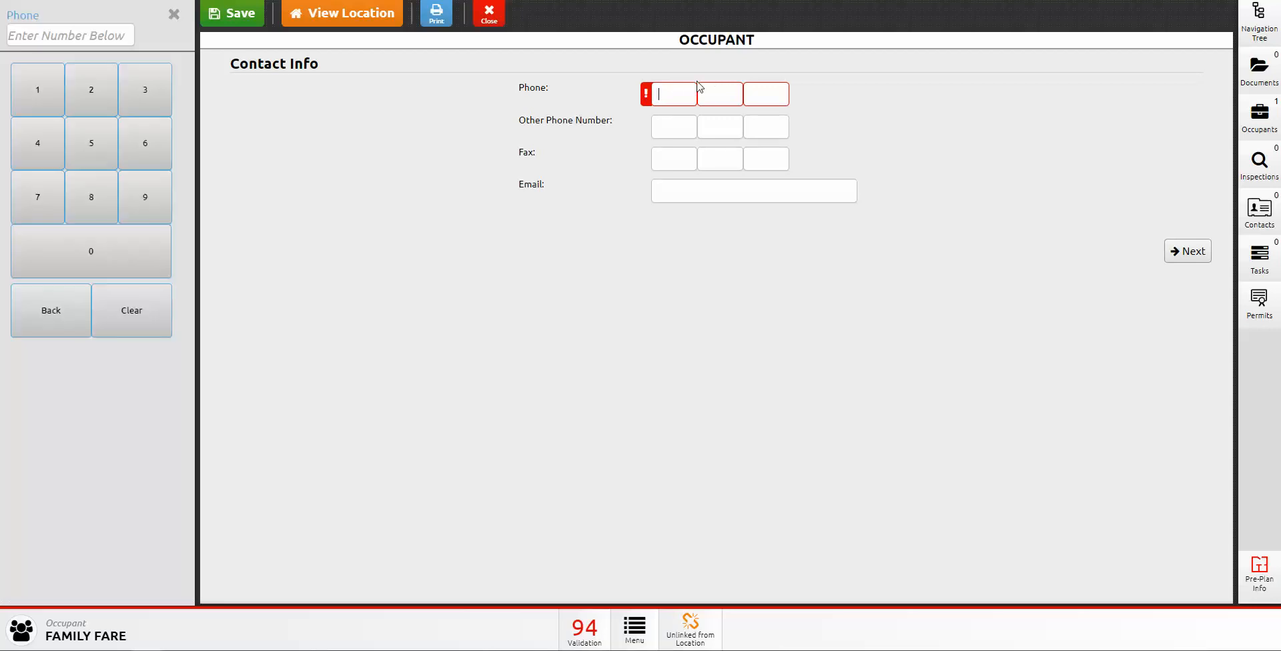
click(173, 15)
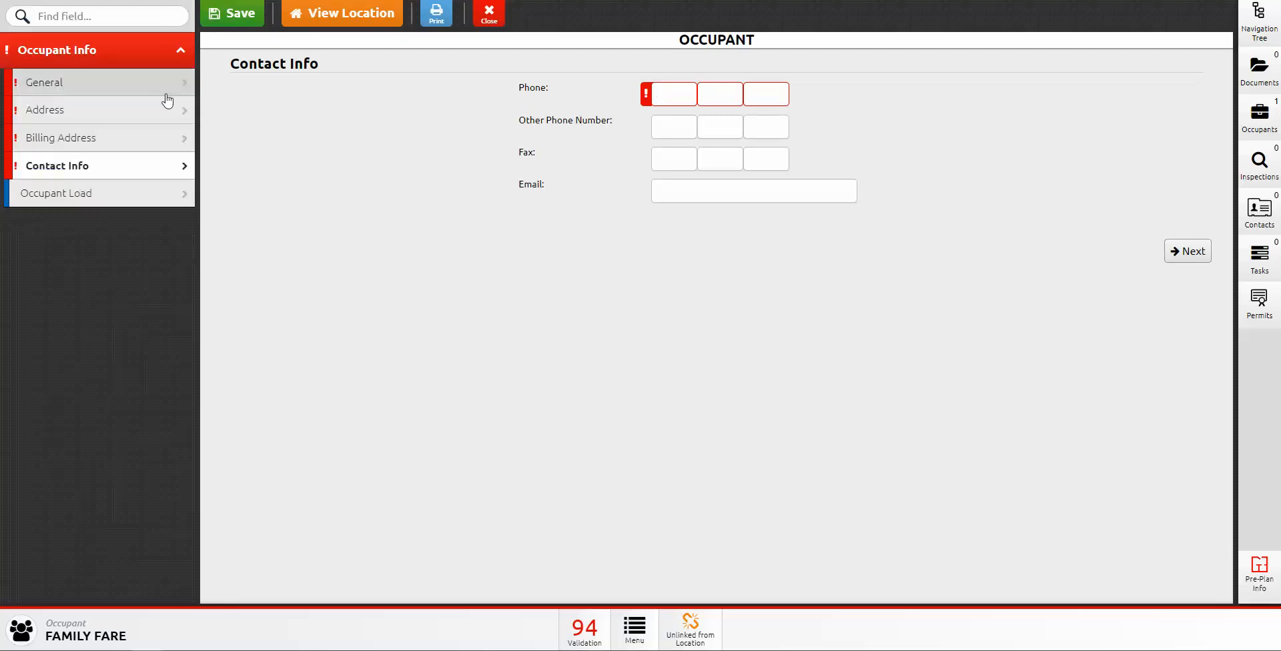
click(94, 194)
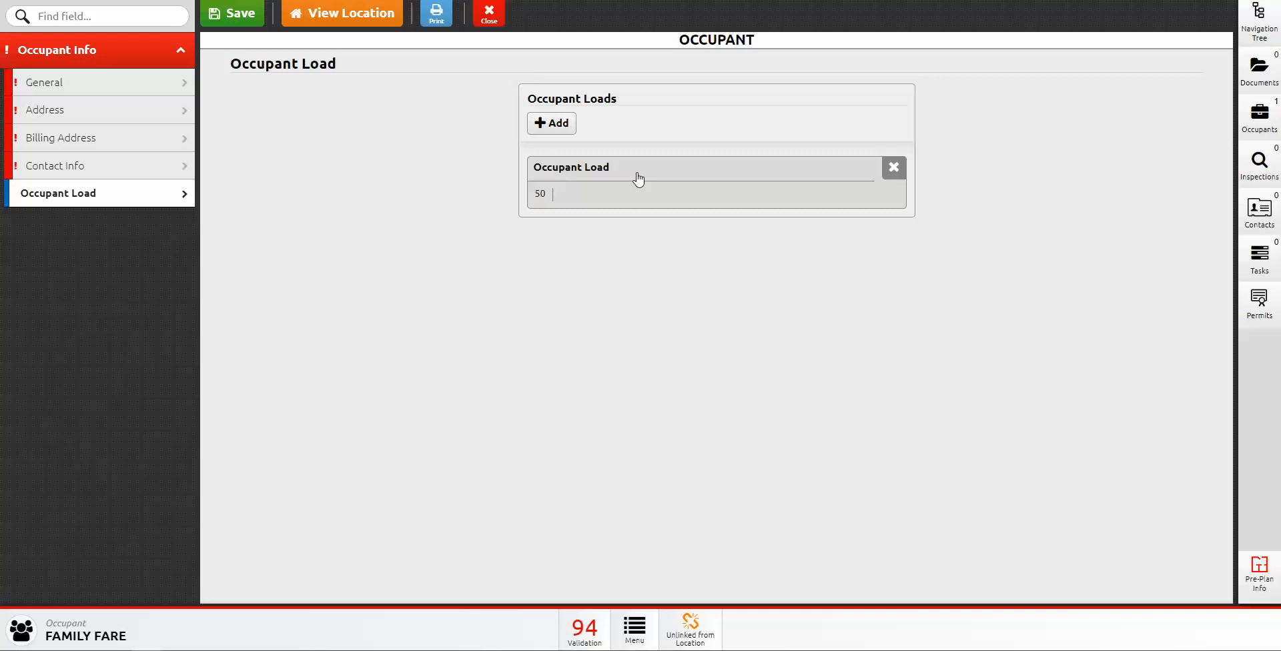
Step: Open the FAMILY FARE General page and scroll down to its Notes box and back
click(95, 86)
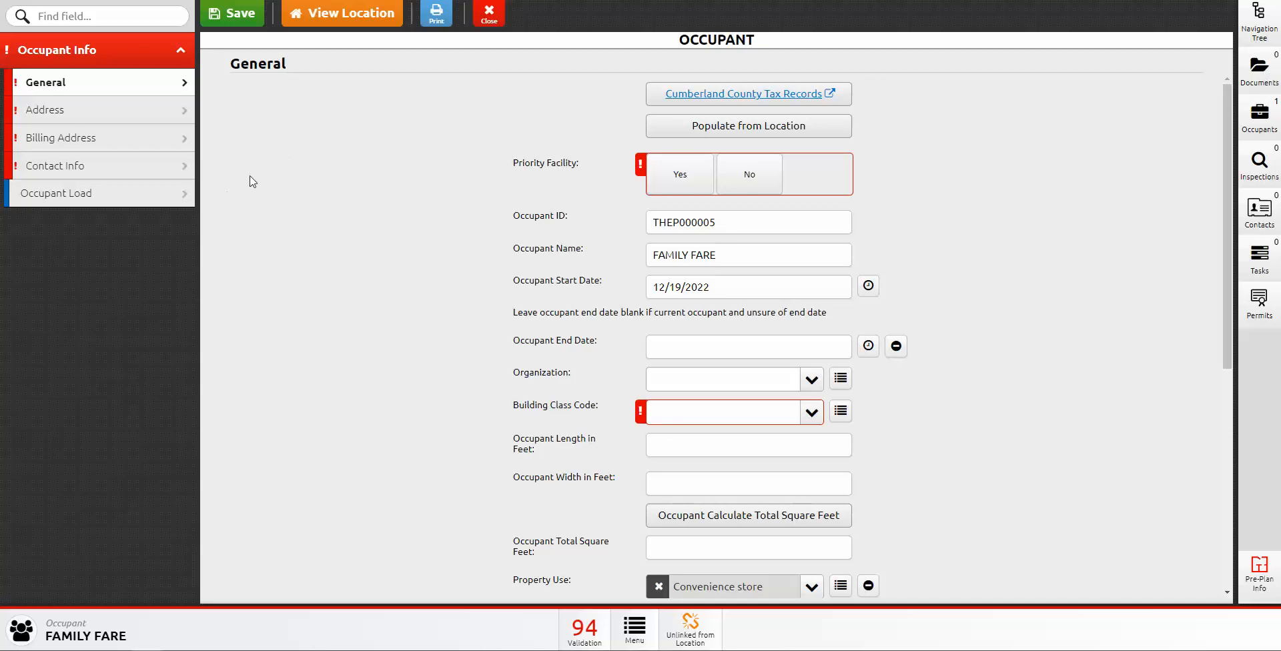
scroll(767, 411, down, 1)
scroll(768, 410, down, 6)
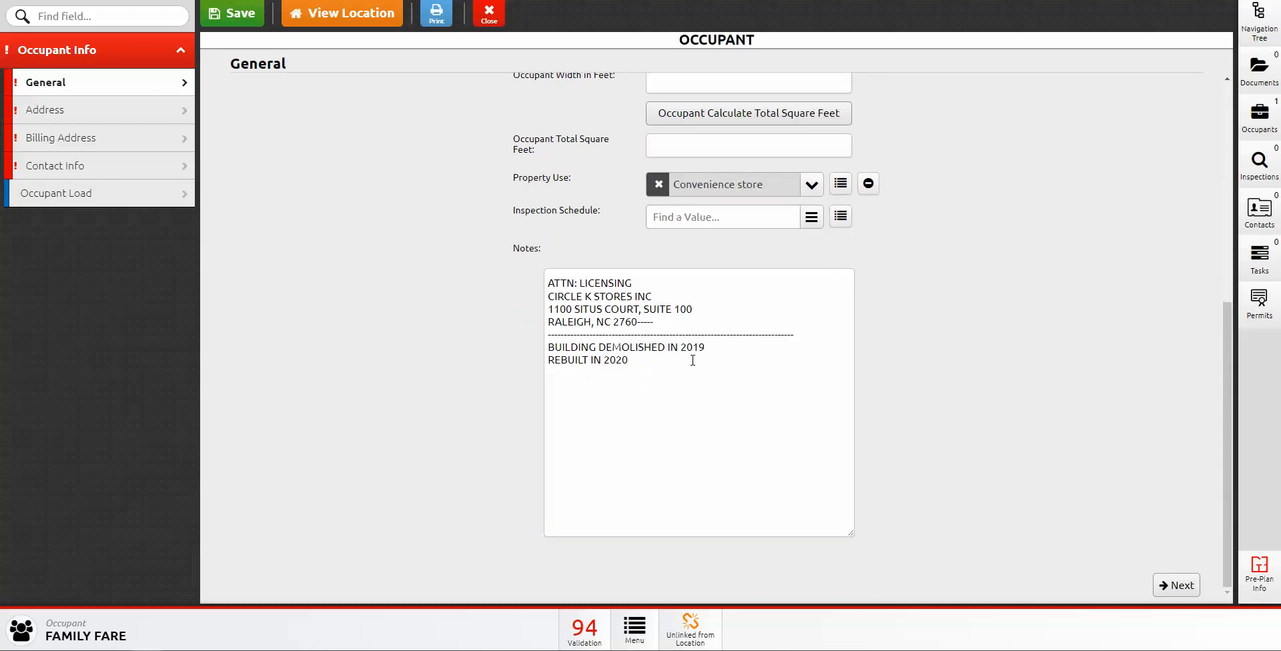
scroll(764, 200, up, 6)
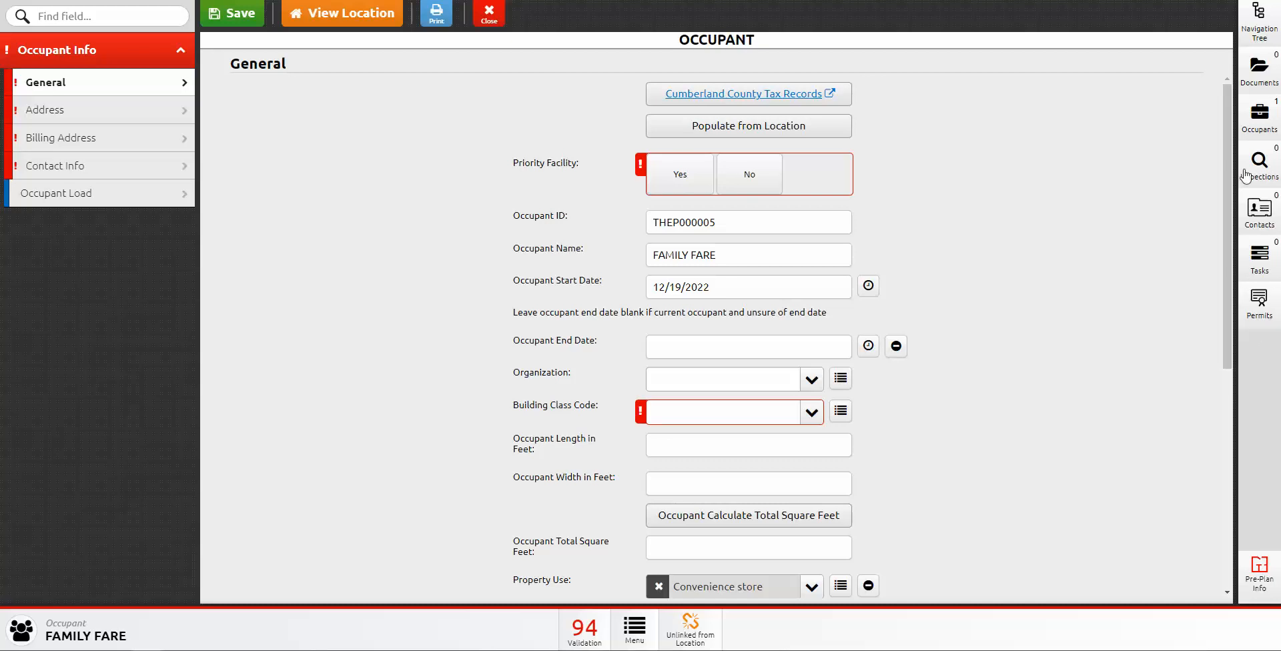
Step: Review the pre-plan Gasoline HazMat entry and sprinkler records, closing each panel afterwards
click(1260, 572)
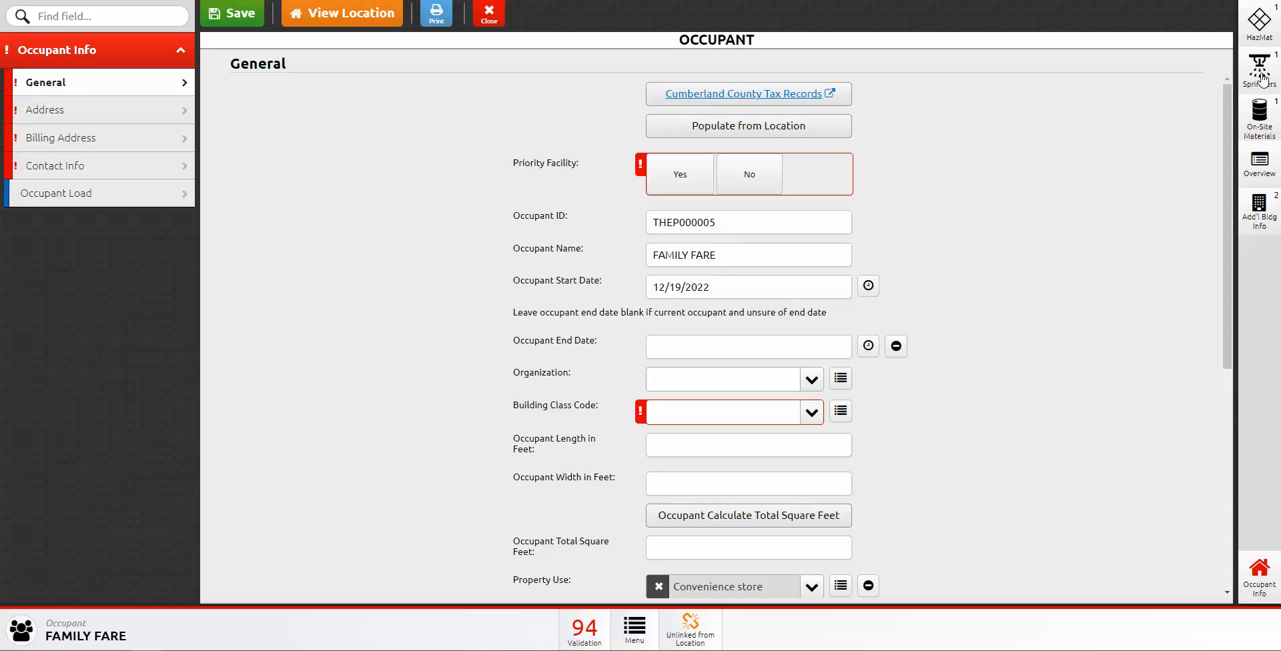
click(1262, 30)
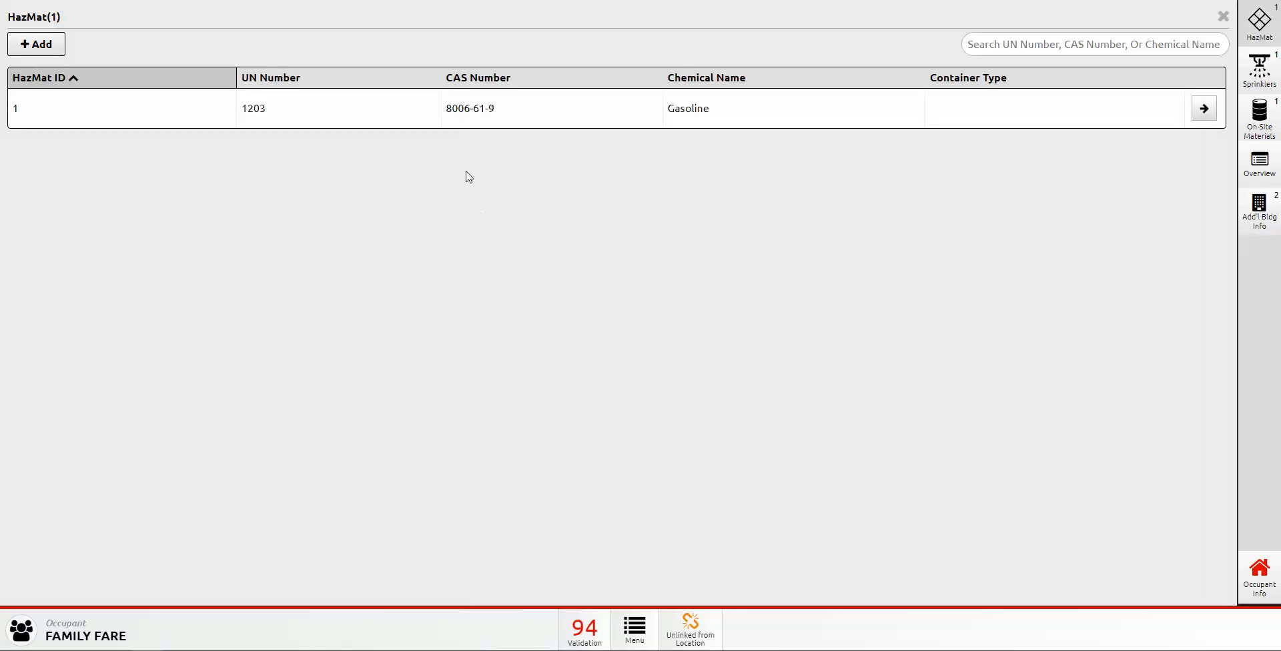
click(1219, 20)
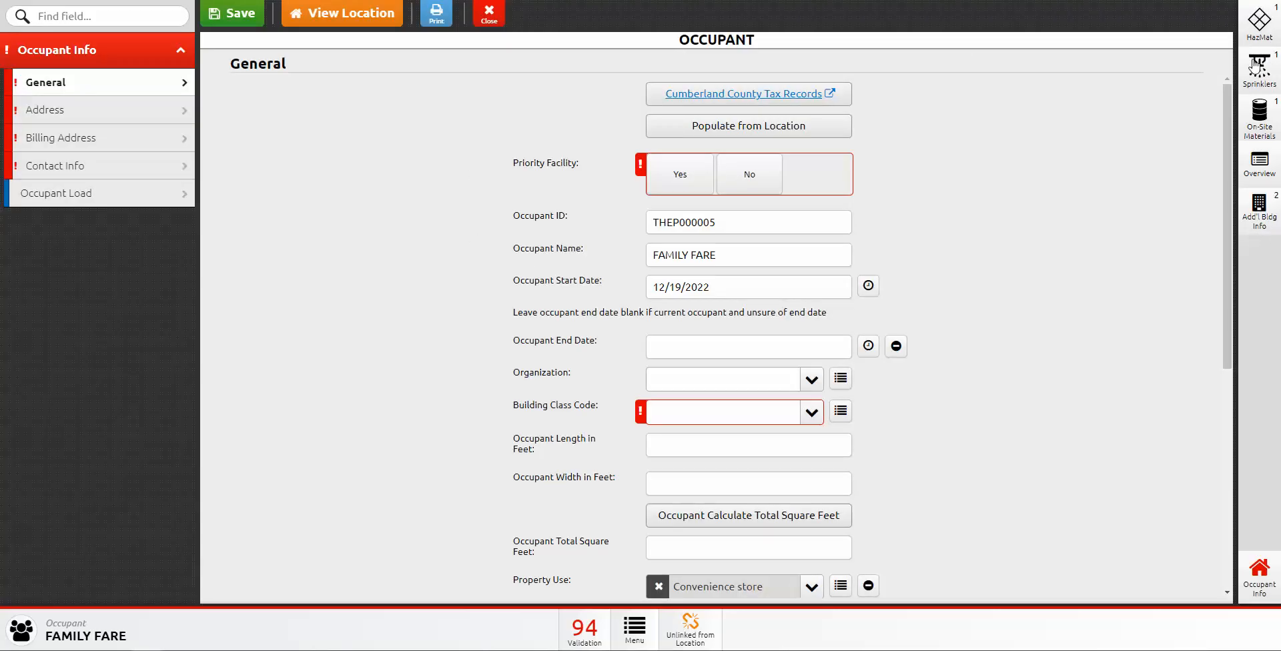
click(1253, 66)
click(1223, 17)
Step: Open the linked 100 S Reilly Rd location, check Building Info General, then generate its Pre-Plan Overview Report
click(339, 20)
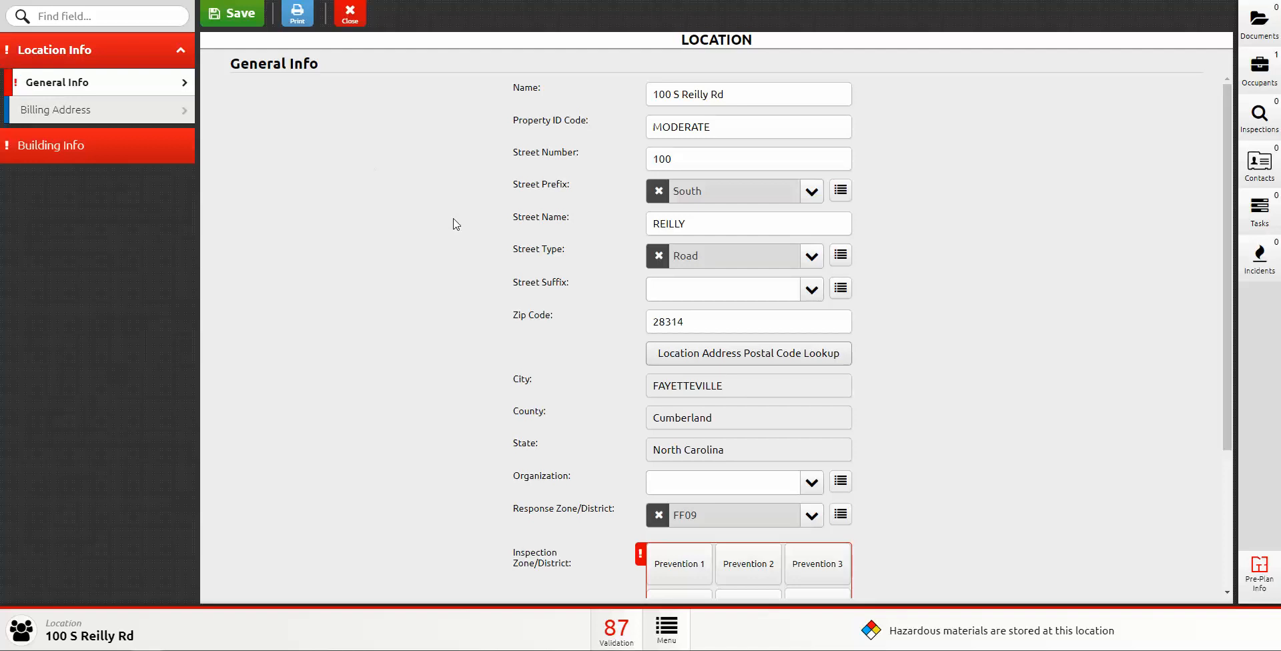
click(53, 150)
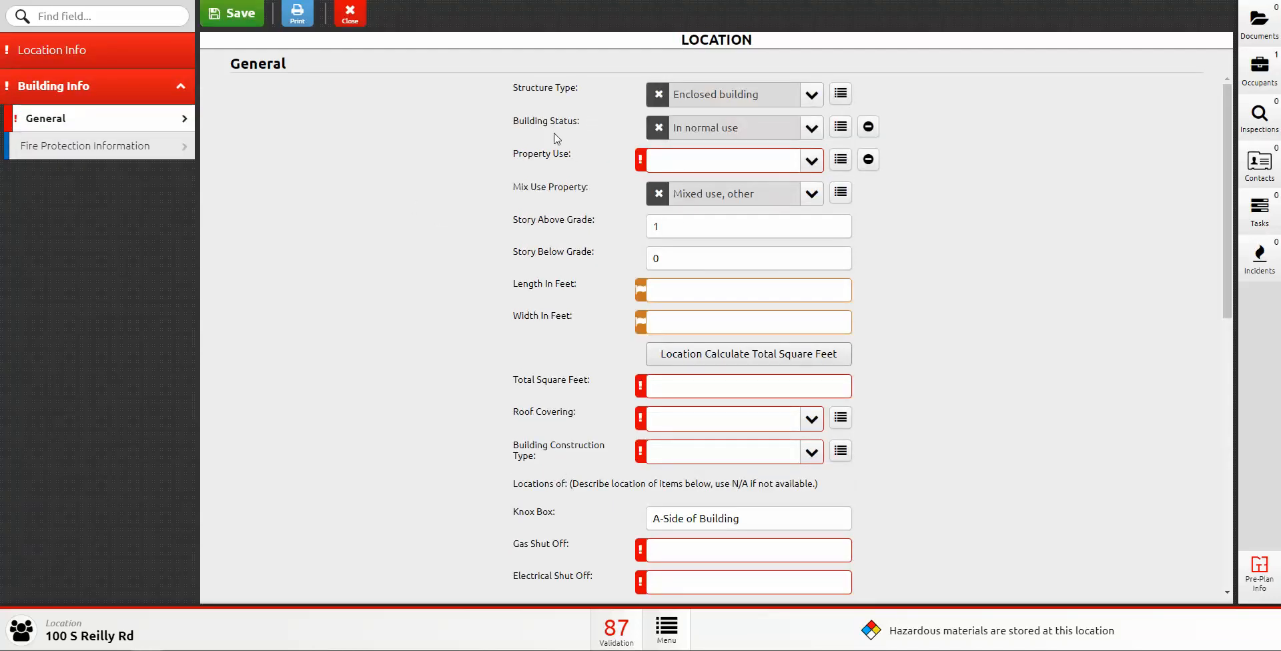
click(148, 60)
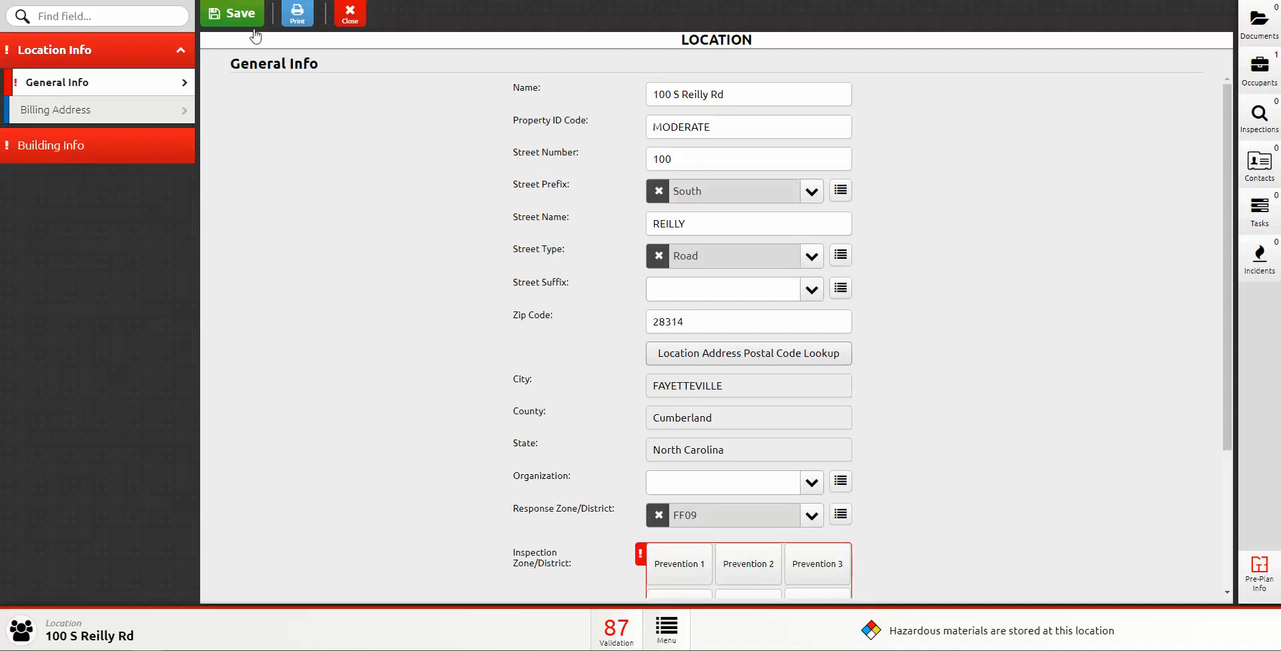
click(297, 20)
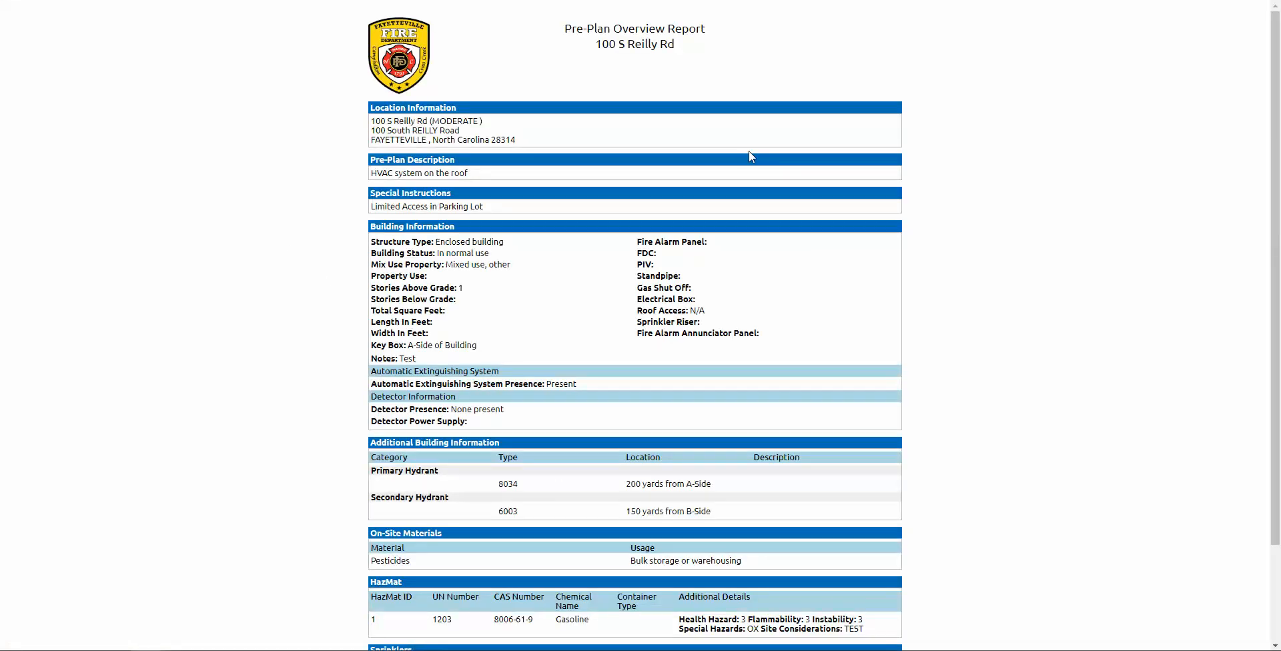
Step: Cancel printing the Pre-Plan Overview Report, close it, and collapse and re-expand Location Info
right_click(596, 288)
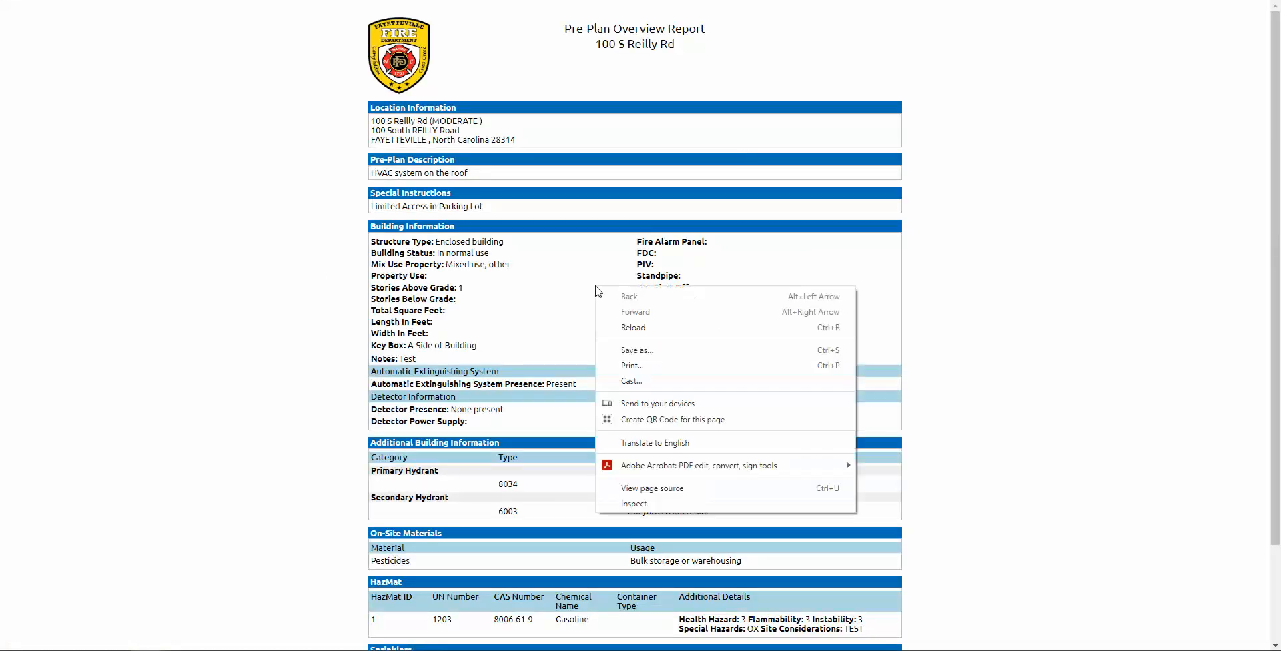
click(667, 365)
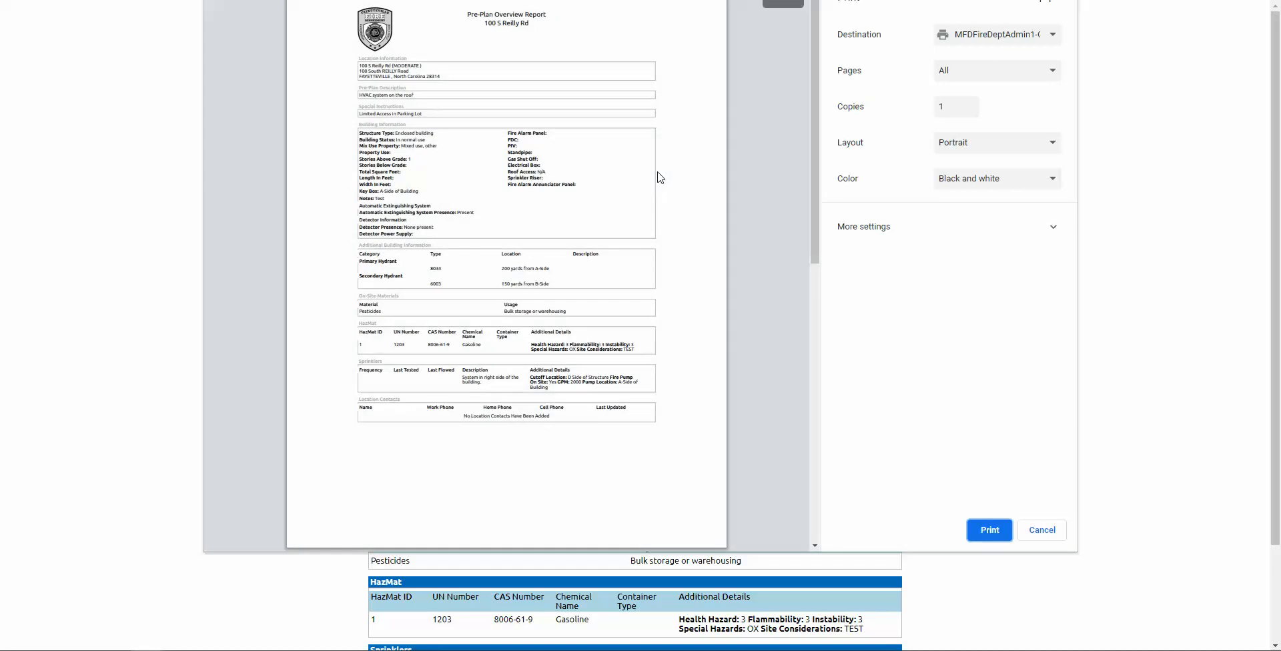
click(1046, 534)
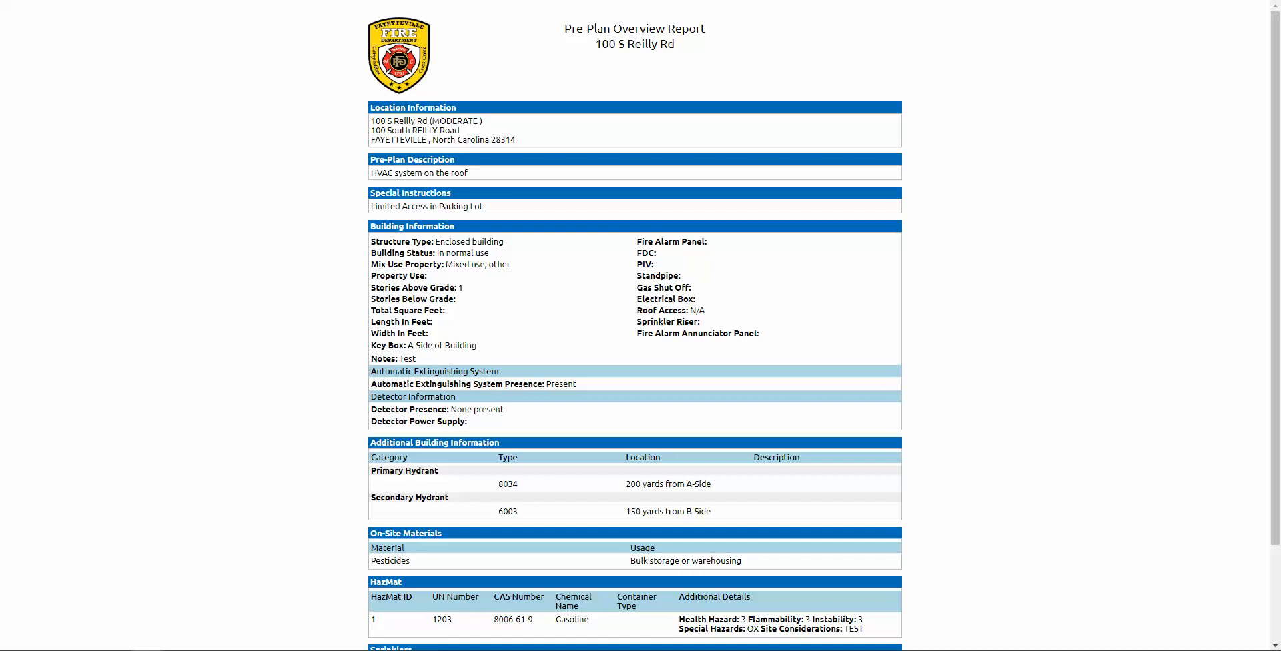
key(ctrl+w)
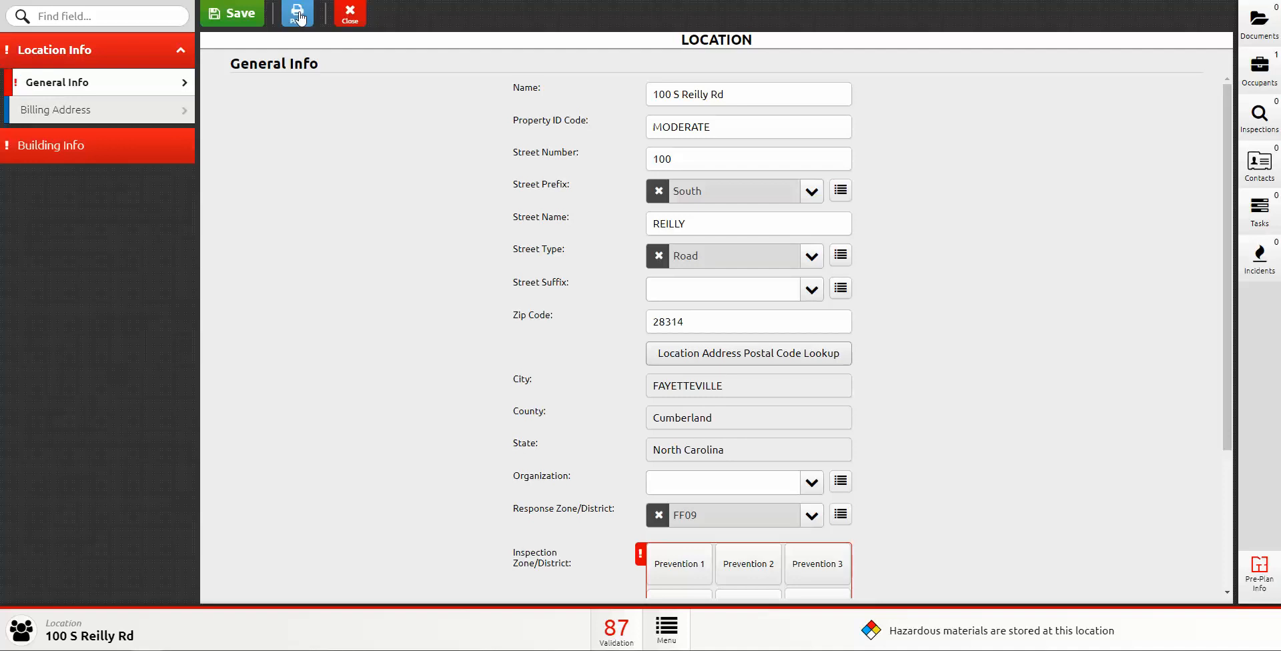
click(132, 57)
click(132, 58)
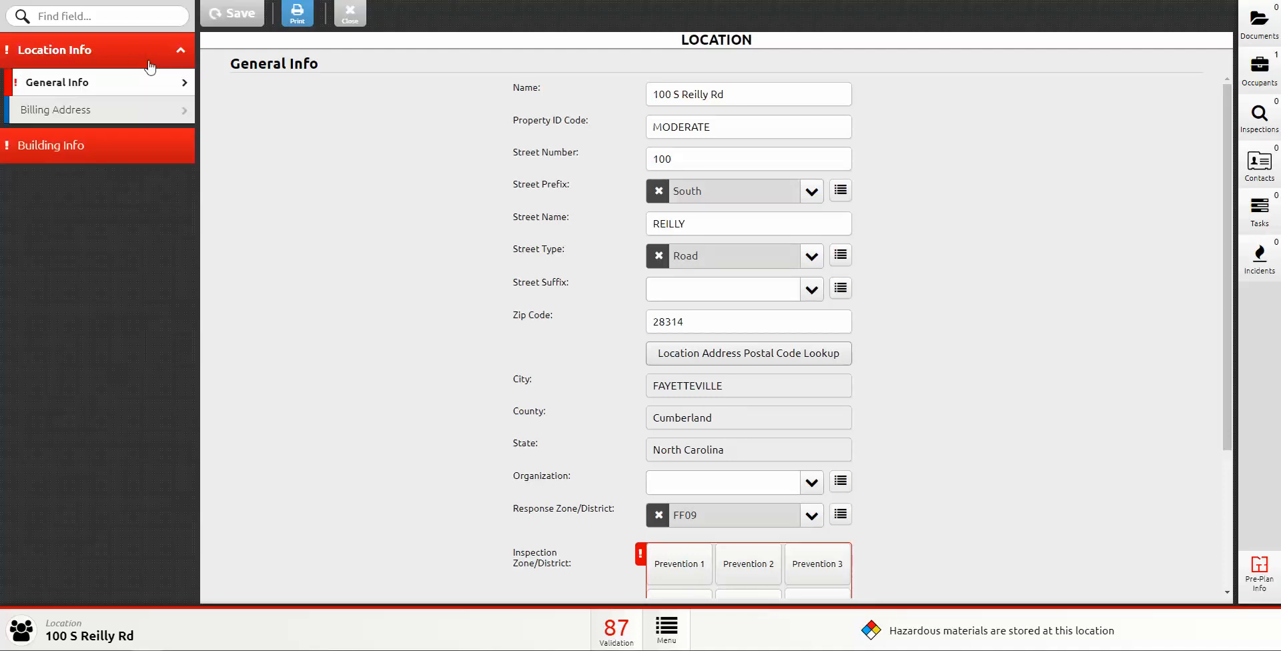